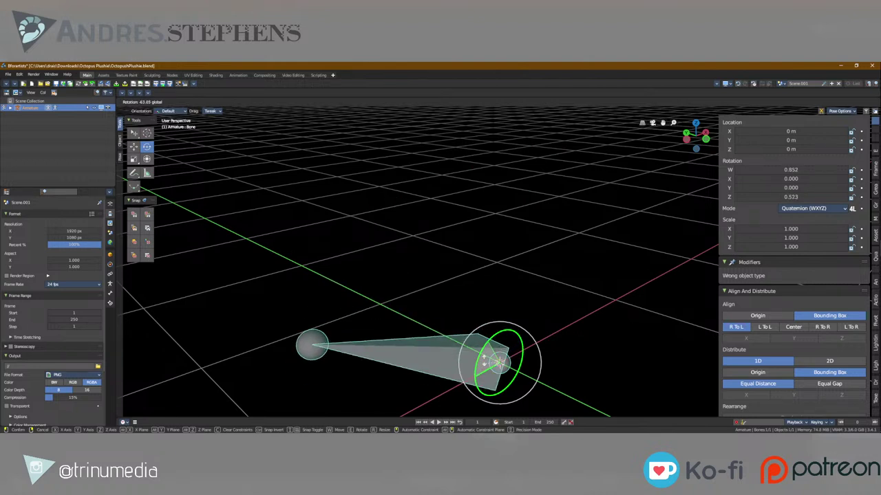
Step: Undo the bone's rotation and change its rotation mode to XYZ Euler
{"action": "key", "text": "ctrl+z"}
{"action": "left_click", "coordinate": [808, 208]}
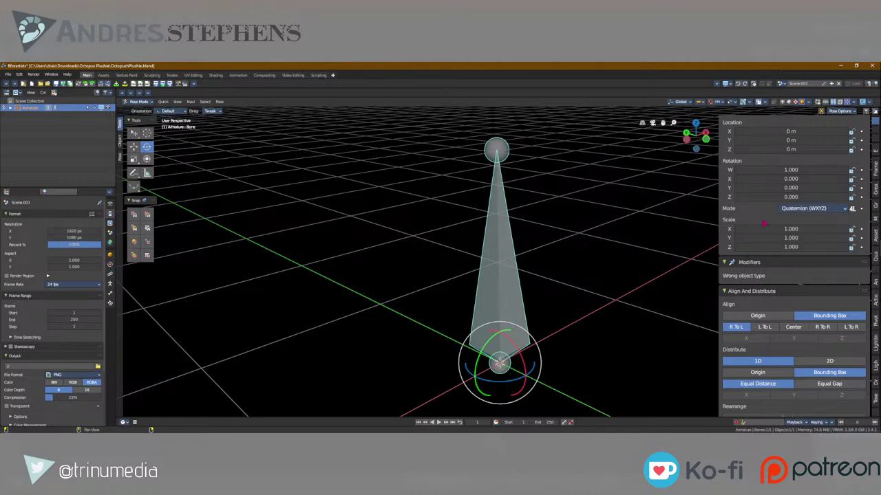
{"action": "mouse_move", "coordinate": [719, 208]}
{"action": "left_mouse_down"}
{"action": "mouse_move", "coordinate": [694, 208]}
{"action": "mouse_move", "coordinate": [707, 208]}
{"action": "left_mouse_up"}
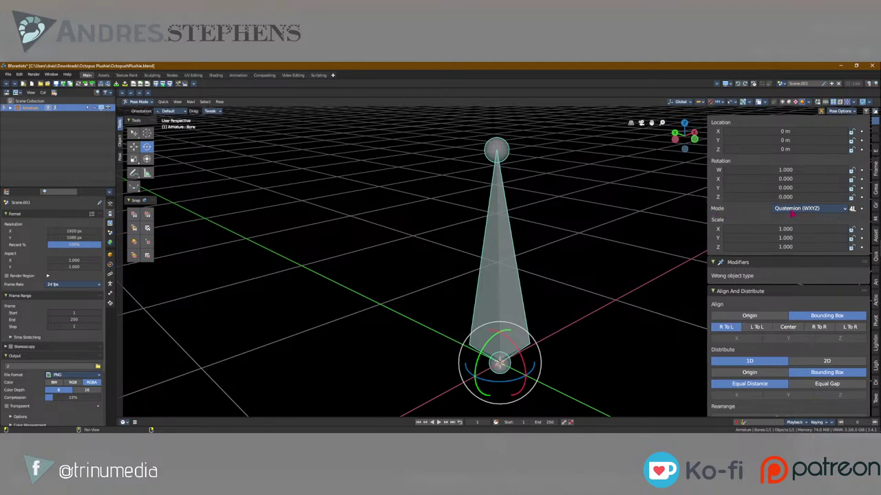
{"action": "middle_click_drag", "start_coordinate": [766, 201], "coordinate": [748, 250], "text": "ctrl"}
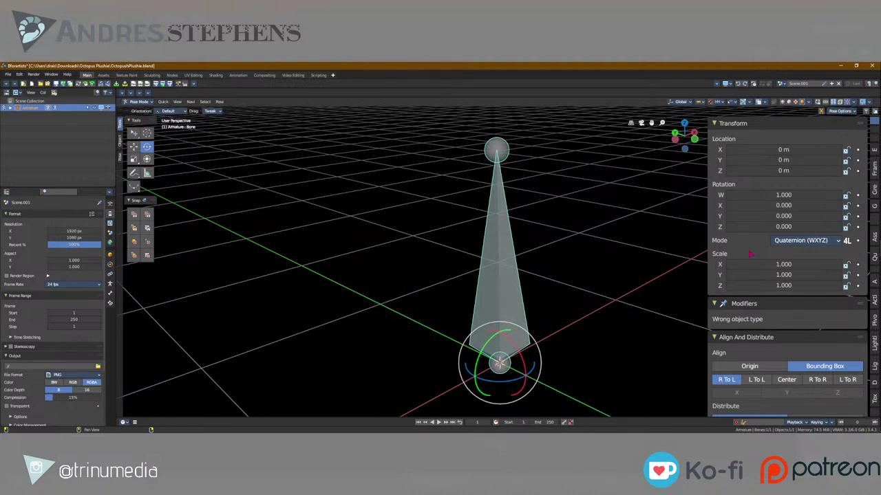
{"action": "left_click", "coordinate": [798, 240]}
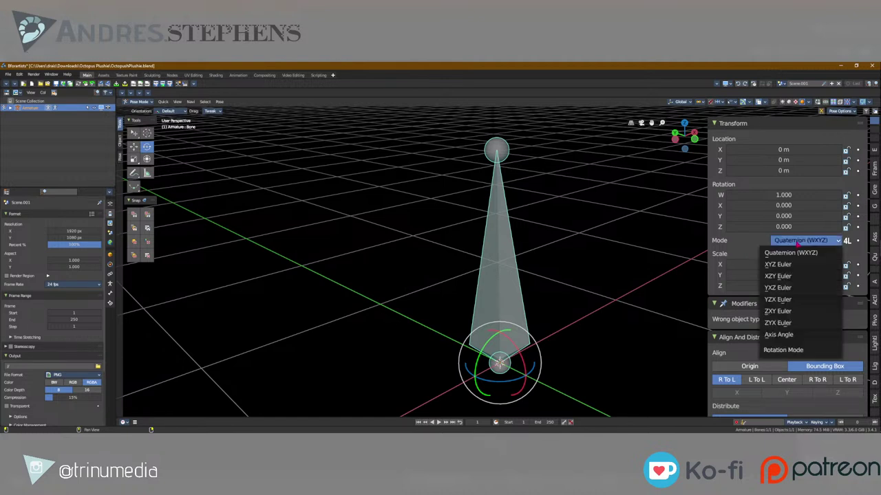
{"action": "left_click", "coordinate": [799, 261]}
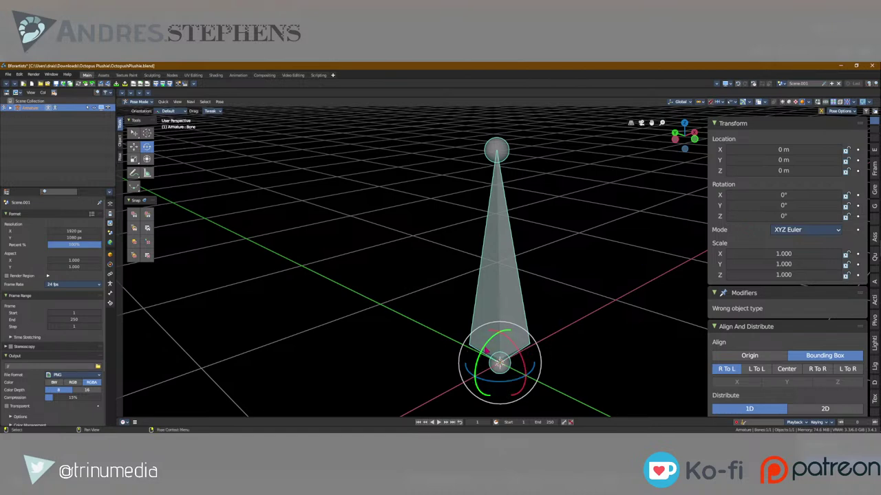
Step: Switch the bone's rotation mode back to Quaternion (WXYZ)
{"action": "middle_click_drag", "start_coordinate": [642, 267], "coordinate": [514, 273]}
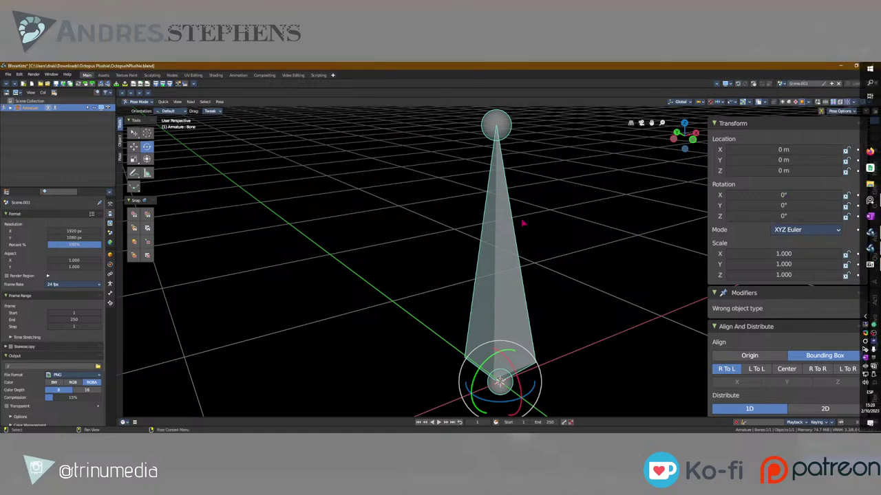
{"action": "middle_click_drag", "start_coordinate": [492, 249], "coordinate": [456, 250]}
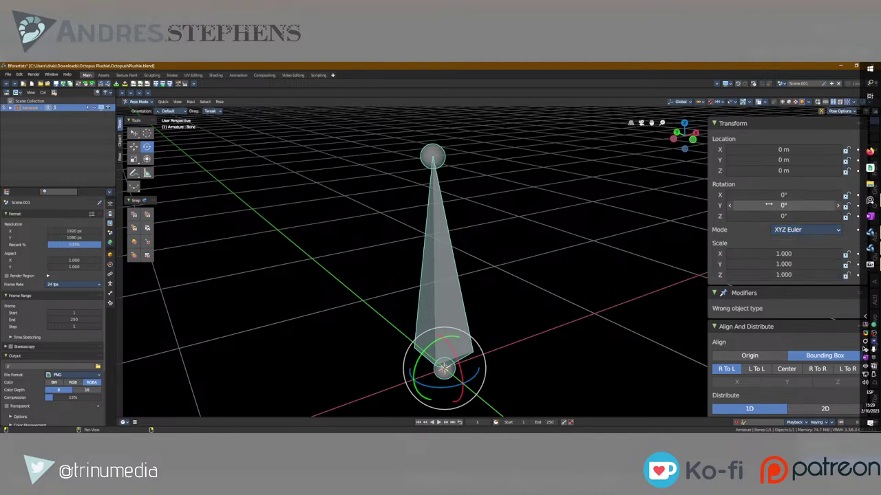
{"action": "mouse_move", "coordinate": [749, 194]}
{"action": "left_mouse_down"}
{"action": "mouse_move", "coordinate": [733, 195]}
{"action": "mouse_move", "coordinate": [749, 195]}
{"action": "left_mouse_up"}
{"action": "left_click", "coordinate": [806, 229]}
{"action": "left_click", "coordinate": [806, 249]}
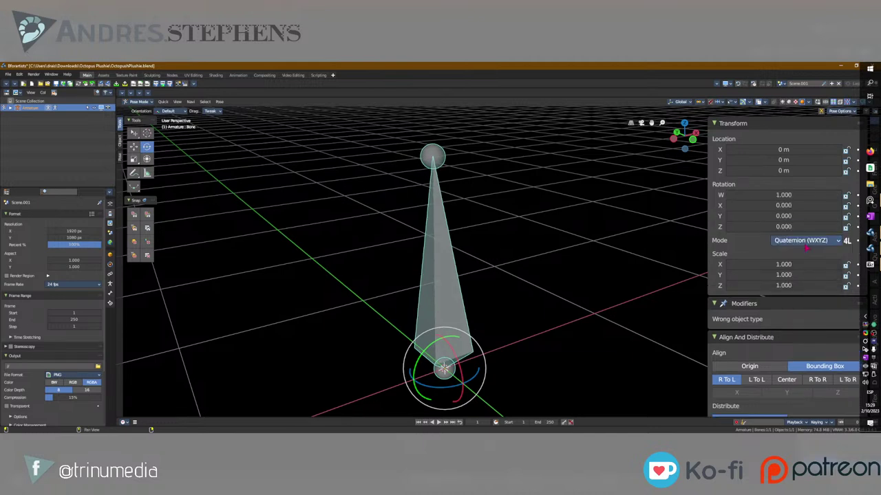
Step: Undo the trial changes to the bone's rotation values and set its quaternion X component to 1
{"action": "left_click_drag", "start_coordinate": [764, 194], "coordinate": [715, 205]}
{"action": "key", "text": "ctrl+z"}
{"action": "key", "text": "ctrl+z"}
{"action": "left_click", "coordinate": [793, 205]}
{"action": "type", "text": "1"}
{"action": "key", "text": "Return"}
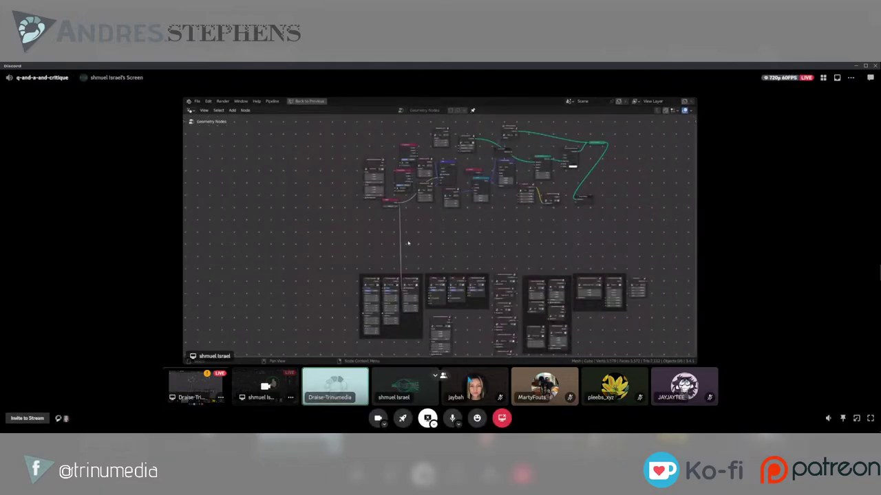
Step: Leave the Discord stream for the browser and look through Wikipedia's Quaternion article
{"action": "left_click", "coordinate": [444, 376]}
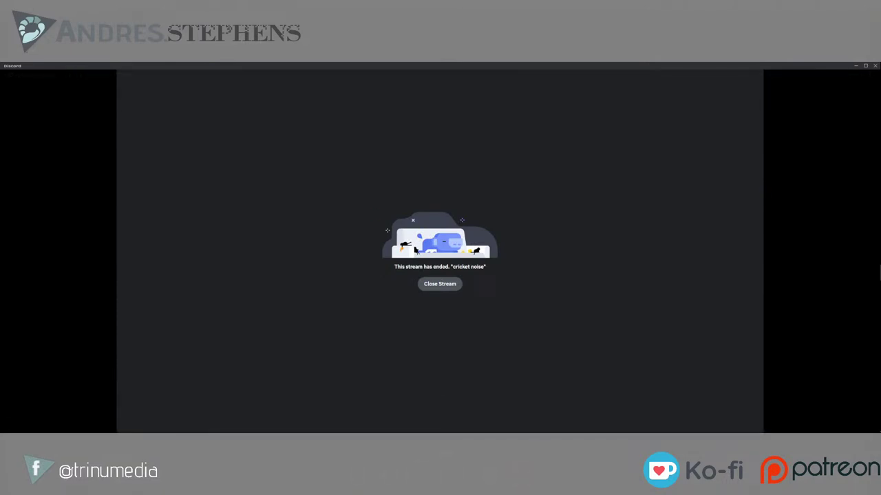
{"action": "key", "text": "alt+Tab"}
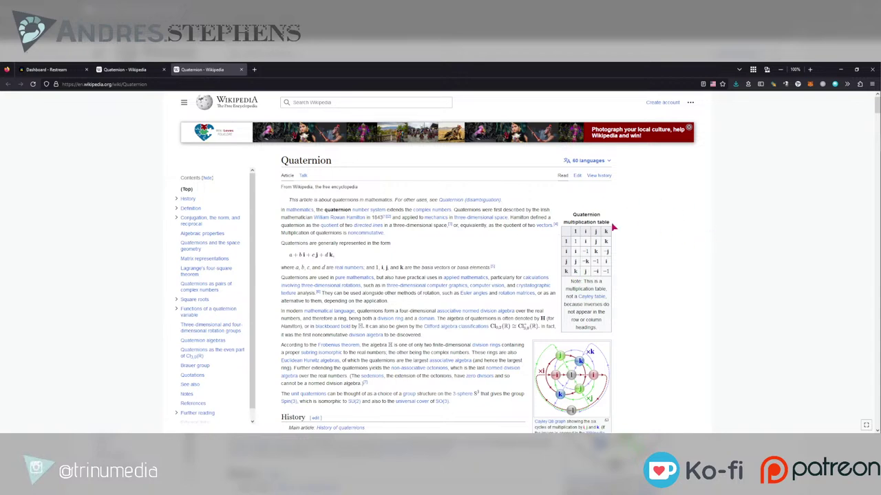
{"action": "scroll", "coordinate": [612, 227], "scroll_direction": "down", "scroll_amount": 5}
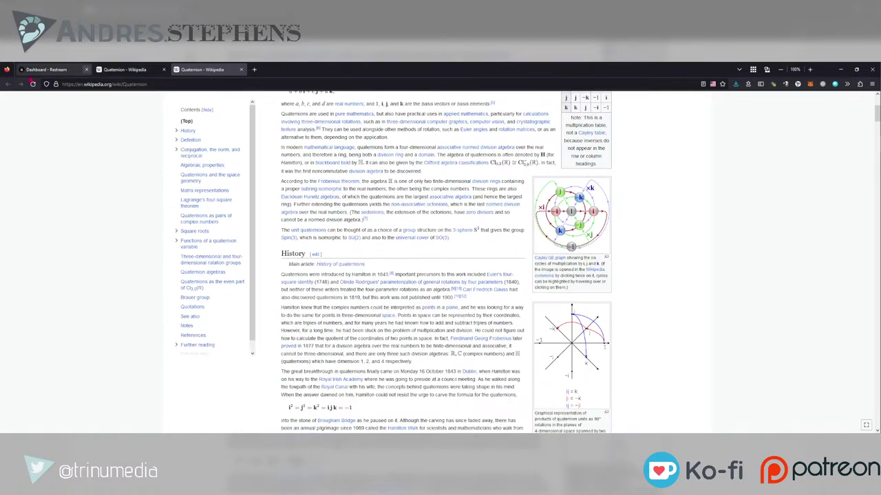
{"action": "left_click_drag", "start_coordinate": [425, 70], "coordinate": [0, 256]}
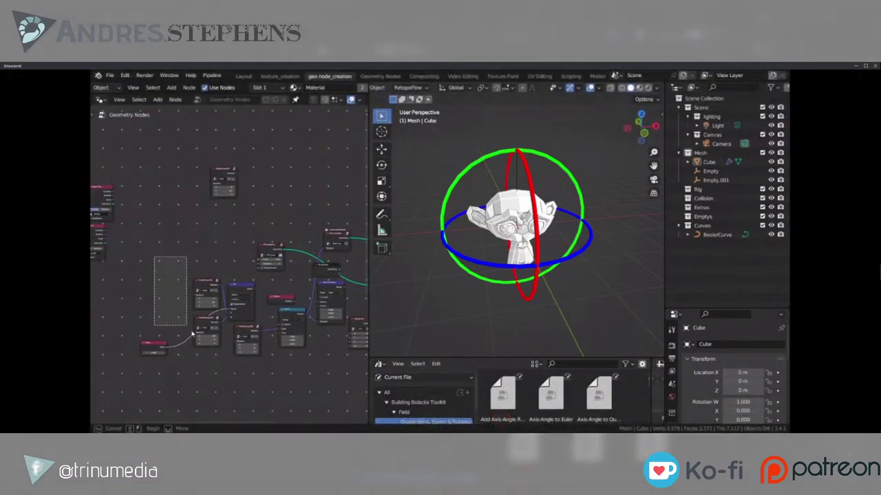
Step: Detach the Switch node from the rotation chain and place NodeGroup.001 directly below the Position node
{"action": "scroll", "coordinate": [213, 334], "scroll_direction": "up", "scroll_amount": 4}
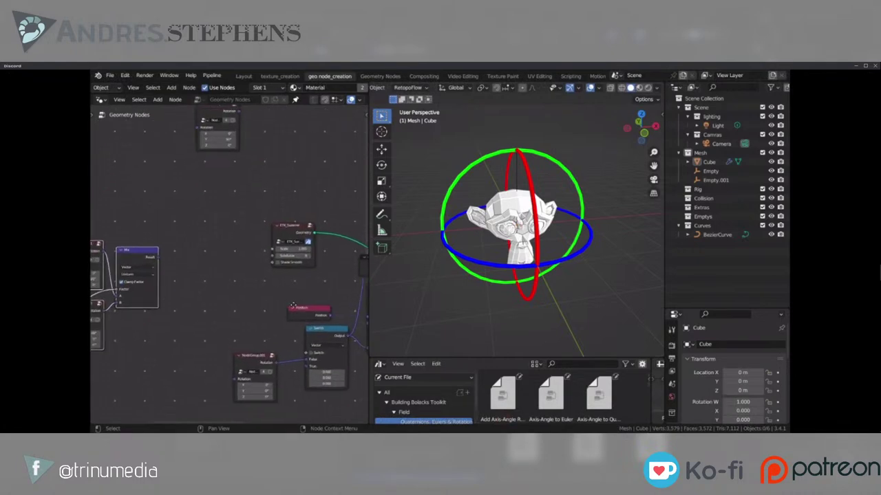
{"action": "left_click_drag", "start_coordinate": [265, 343], "coordinate": [300, 411], "text": "alt"}
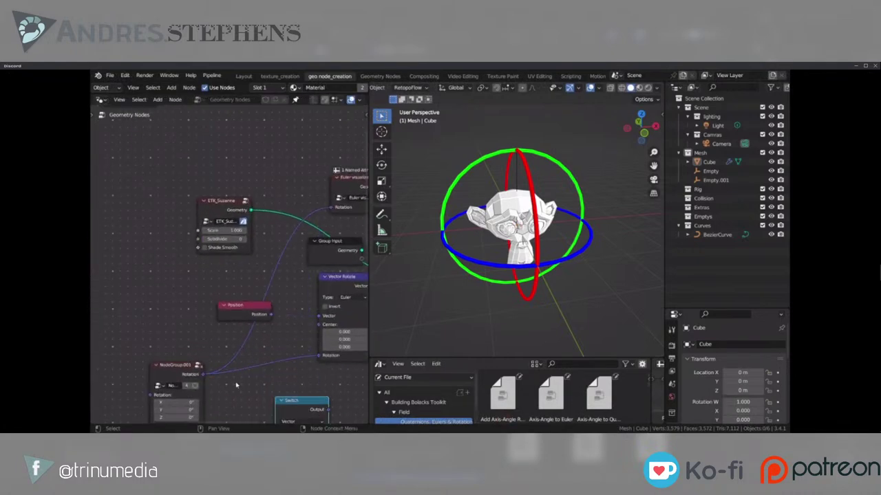
{"action": "left_click_drag", "start_coordinate": [180, 366], "coordinate": [247, 337]}
{"action": "left_click_drag", "start_coordinate": [303, 399], "coordinate": [158, 351]}
Step: Examine NodeGroup.001's Euler rotation inputs alongside the monkey head and its coloured rotation rings
{"action": "scroll", "coordinate": [116, 295], "scroll_direction": "down", "scroll_amount": 2}
{"action": "scroll", "coordinate": [222, 344], "scroll_direction": "up", "scroll_amount": 3}
{"action": "middle_click_drag", "start_coordinate": [223, 344], "coordinate": [60, 285]}
{"action": "scroll", "coordinate": [286, 310], "scroll_direction": "up", "scroll_amount": 4}
{"action": "middle_click_drag", "start_coordinate": [300, 294], "coordinate": [277, 269]}
{"action": "scroll", "coordinate": [257, 344], "scroll_direction": "down", "scroll_amount": 4}
{"action": "scroll", "coordinate": [275, 274], "scroll_direction": "up", "scroll_amount": 3}
{"action": "mouse_move", "coordinate": [587, 252]}
{"action": "middle_mouse_down"}
{"action": "mouse_move", "coordinate": [574, 231]}
{"action": "mouse_move", "coordinate": [623, 258]}
{"action": "mouse_move", "coordinate": [595, 248]}
{"action": "middle_mouse_up"}
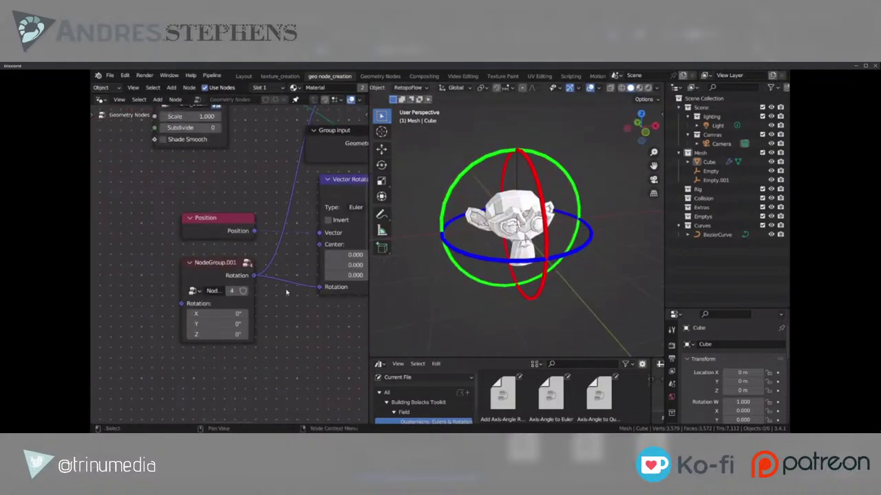
{"action": "scroll", "coordinate": [290, 303], "scroll_direction": "up", "scroll_amount": 2}
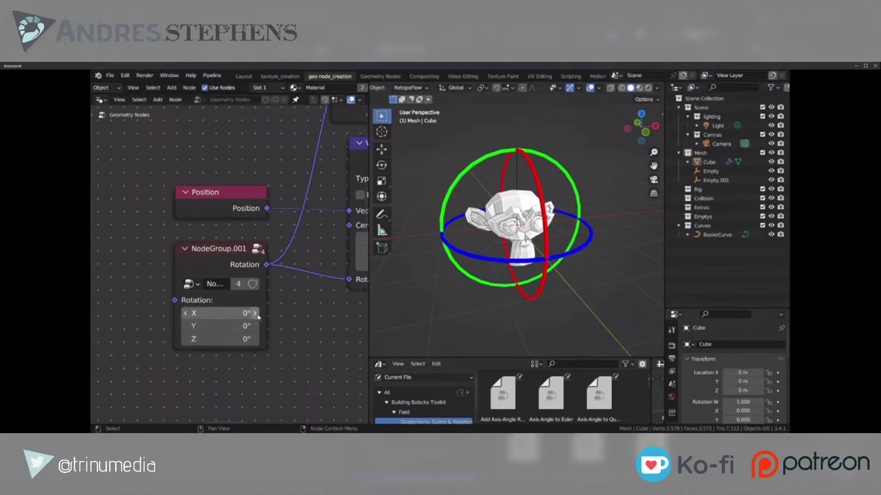
{"action": "middle_click_drag", "start_coordinate": [506, 256], "coordinate": [489, 261]}
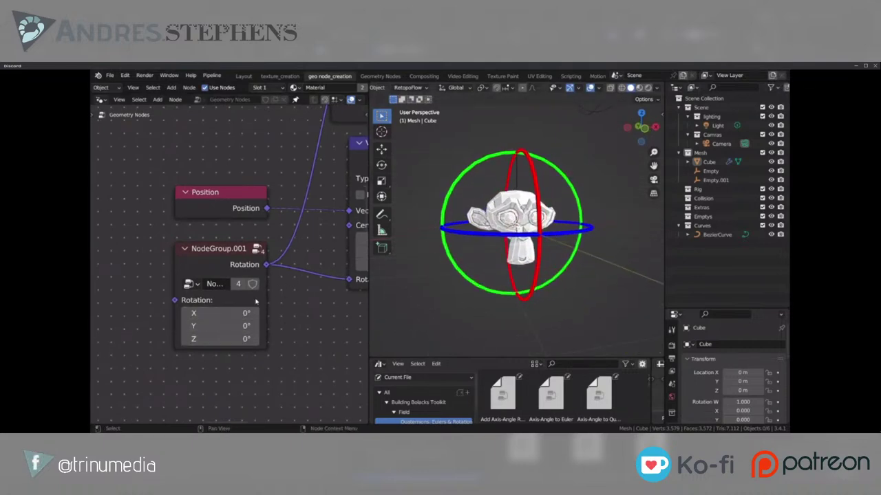
{"action": "scroll", "coordinate": [198, 310], "scroll_direction": "up", "scroll_amount": 2}
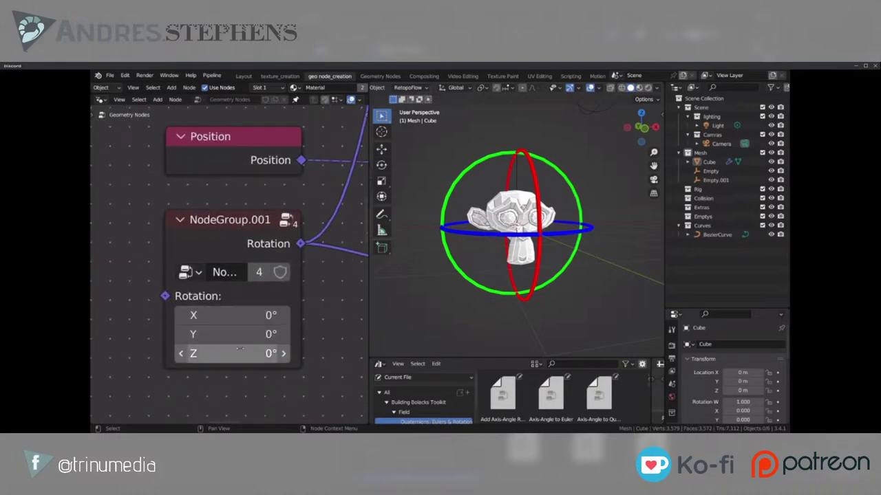
Step: Try rotating the monkey head around Z, Y and X one axis at a time in NodeGroup.001, resetting each value
{"action": "left_click_drag", "start_coordinate": [224, 353], "coordinate": [200, 354]}
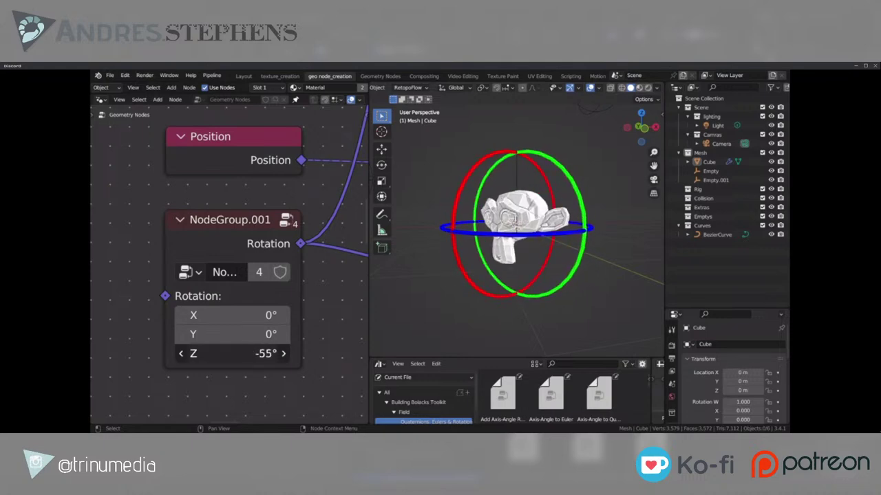
{"action": "right_click", "coordinate": [233, 353]}
{"action": "left_click_drag", "start_coordinate": [216, 334], "coordinate": [261, 334]}
{"action": "right_click", "coordinate": [262, 334]}
{"action": "left_click_drag", "start_coordinate": [220, 315], "coordinate": [270, 315]}
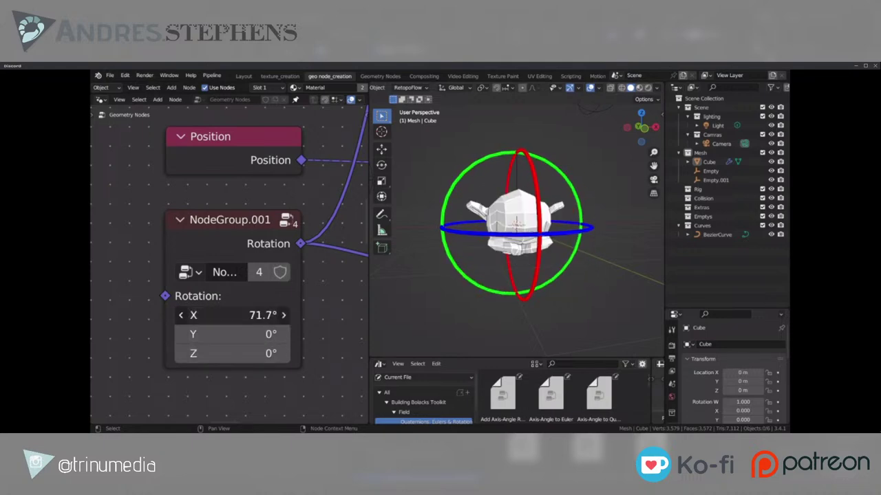
{"action": "key", "text": "BackSpace"}
{"action": "left_click_drag", "start_coordinate": [216, 353], "coordinate": [230, 354]}
{"action": "right_click", "coordinate": [230, 354]}
{"action": "left_click_drag", "start_coordinate": [220, 334], "coordinate": [247, 314]}
{"action": "right_click", "coordinate": [251, 334]}
{"action": "right_click", "coordinate": [248, 314]}
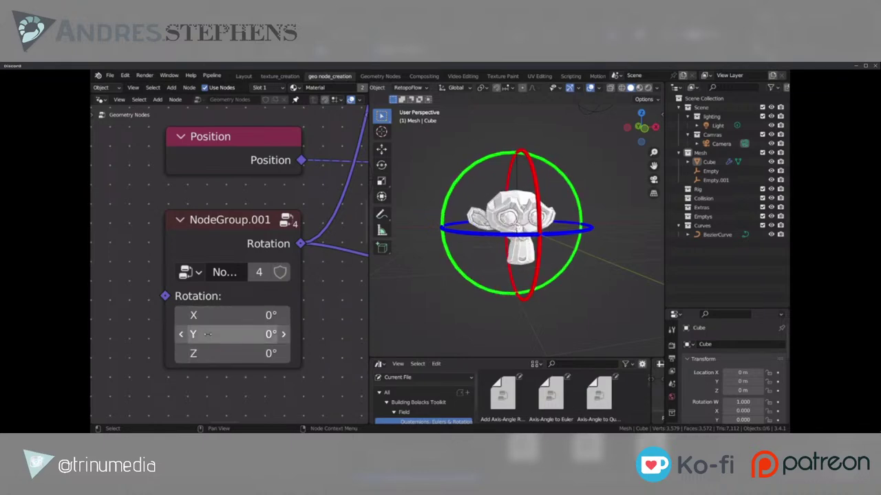
Step: Rotate the monkey head in NodeGroup.001 to Z -85.3°, Y -44.5° and X 14.1°
{"action": "left_click_drag", "start_coordinate": [201, 351], "coordinate": [221, 352]}
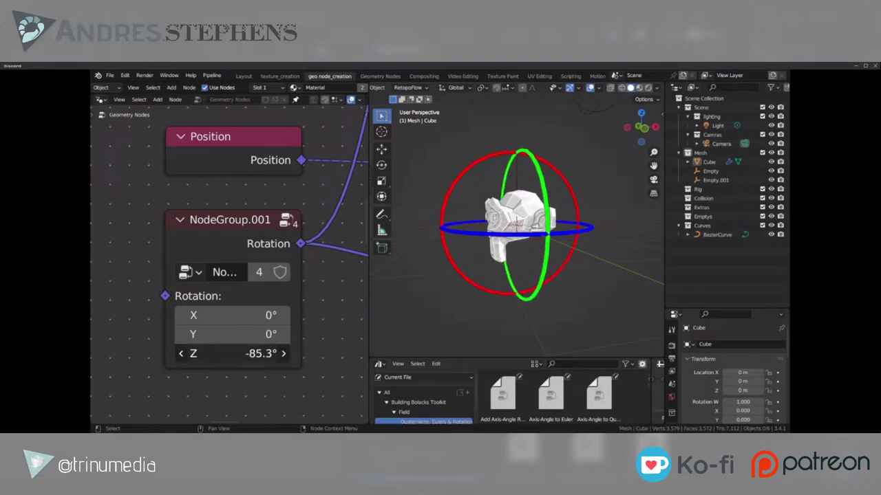
{"action": "middle_click_drag", "start_coordinate": [493, 276], "coordinate": [578, 290]}
{"action": "scroll", "coordinate": [579, 290], "scroll_direction": "up", "scroll_amount": 1}
{"action": "mouse_move", "coordinate": [231, 334]}
{"action": "left_mouse_down"}
{"action": "mouse_move", "coordinate": [254, 334]}
{"action": "mouse_move", "coordinate": [203, 335]}
{"action": "mouse_move", "coordinate": [235, 322]}
{"action": "left_mouse_up"}
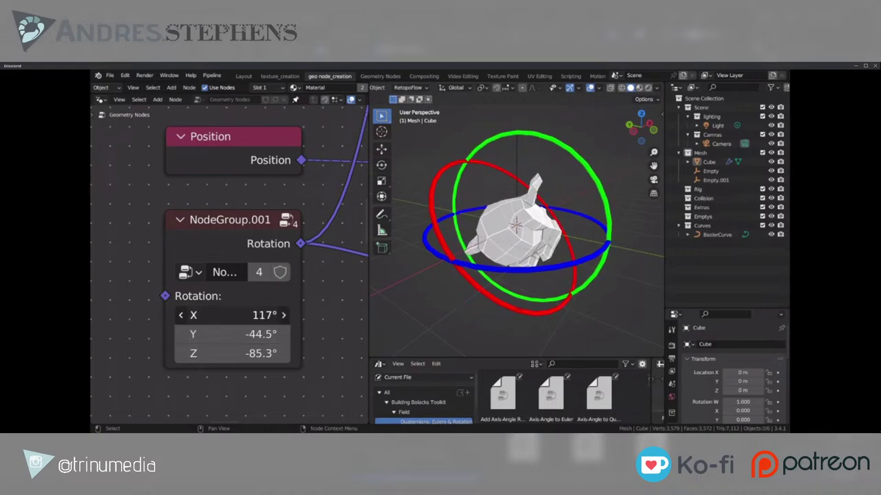
{"action": "left_click_drag", "start_coordinate": [234, 315], "coordinate": [207, 315]}
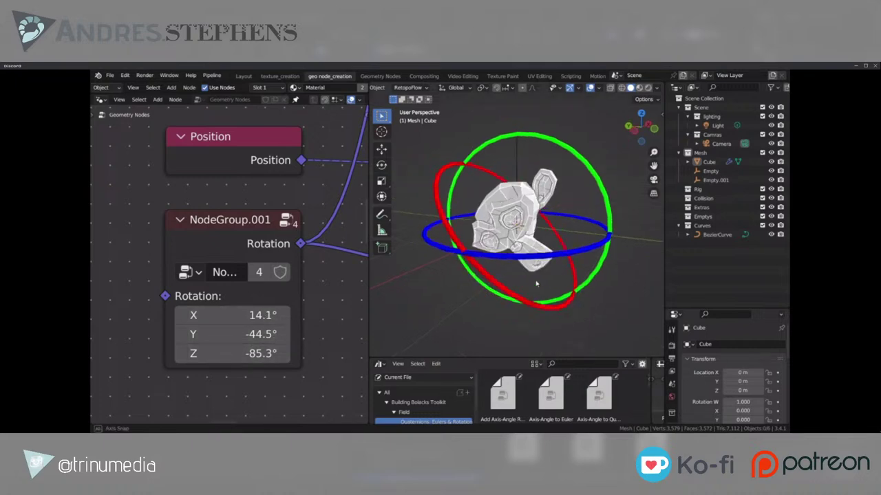
Step: Reset all three rotation values of NodeGroup.001 to 0° and set Y to 90°
{"action": "middle_click_drag", "start_coordinate": [537, 283], "coordinate": [568, 260]}
{"action": "left_click_drag", "start_coordinate": [241, 354], "coordinate": [240, 315]}
{"action": "type", "text": "0"}
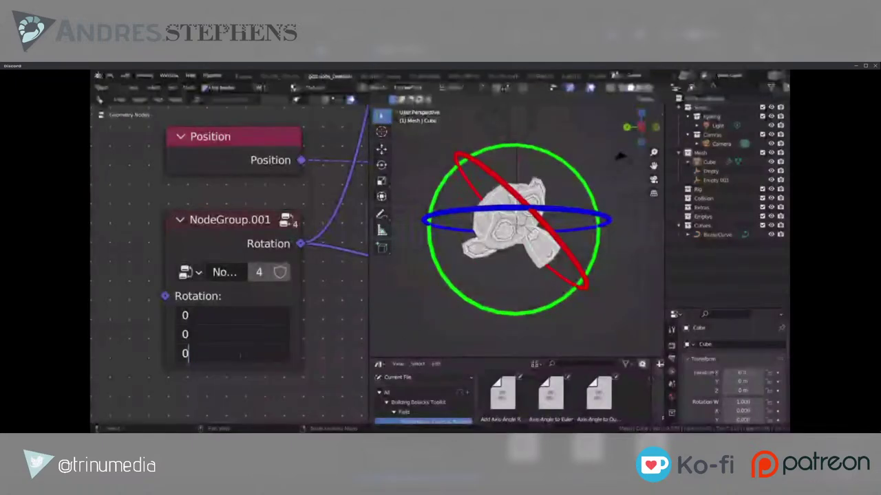
{"action": "key", "text": "Return"}
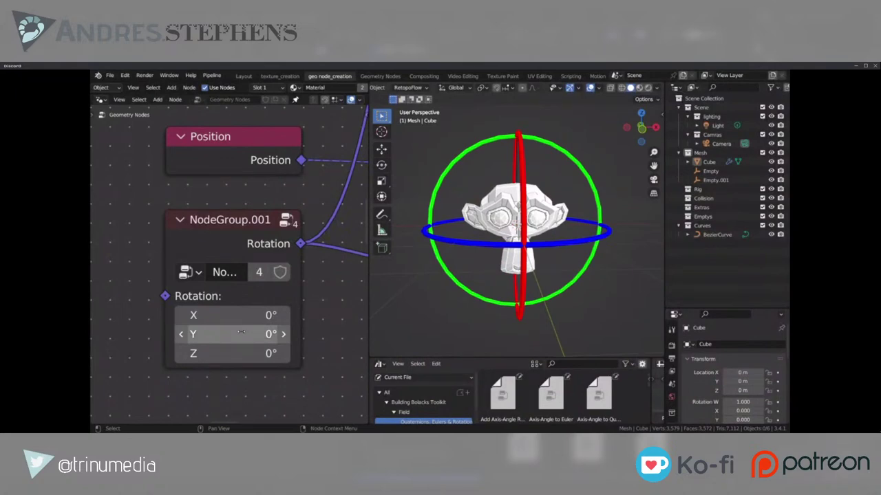
{"action": "left_click", "coordinate": [238, 333]}
{"action": "type", "text": "90"}
{"action": "key", "text": "Return"}
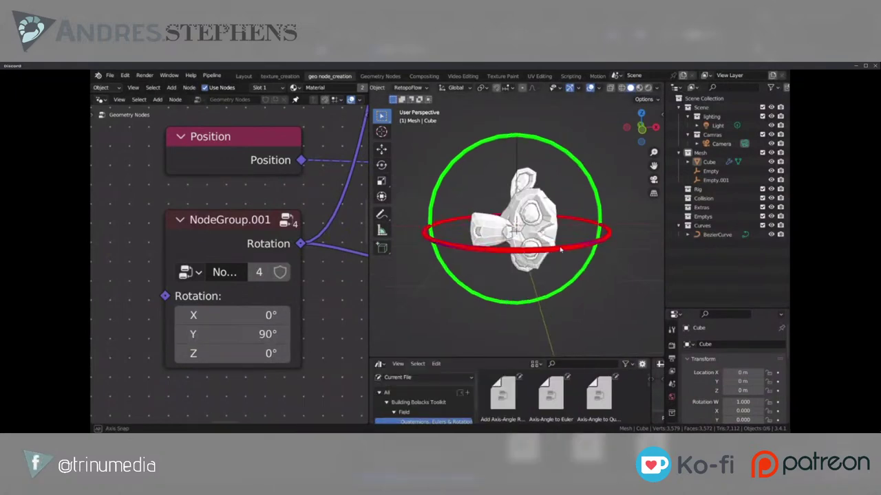
Step: Try the Z and X rotations of NodeGroup.001 alternately with Y at 90°, cancelling each change
{"action": "left_click_drag", "start_coordinate": [238, 353], "coordinate": [265, 353]}
{"action": "right_click", "coordinate": [266, 353]}
{"action": "left_click_drag", "start_coordinate": [238, 315], "coordinate": [227, 315]}
{"action": "right_click", "coordinate": [227, 315]}
{"action": "left_click_drag", "start_coordinate": [238, 352], "coordinate": [300, 353]}
{"action": "right_click", "coordinate": [299, 353]}
{"action": "left_click_drag", "start_coordinate": [238, 315], "coordinate": [182, 315]}
{"action": "right_click", "coordinate": [182, 315]}
{"action": "left_click_drag", "start_coordinate": [238, 353], "coordinate": [353, 353]}
{"action": "left_click_drag", "start_coordinate": [265, 353], "coordinate": [269, 353]}
{"action": "key", "text": "Escape"}
{"action": "left_click_drag", "start_coordinate": [234, 315], "coordinate": [137, 335]}
{"action": "right_click", "coordinate": [234, 315]}
{"action": "key", "text": "Escape"}
Step: Move the Quaternion and Quaternion to Euler nodes into the free space below the Vector Rotate node
{"action": "scroll", "coordinate": [310, 307], "scroll_direction": "down", "scroll_amount": 6}
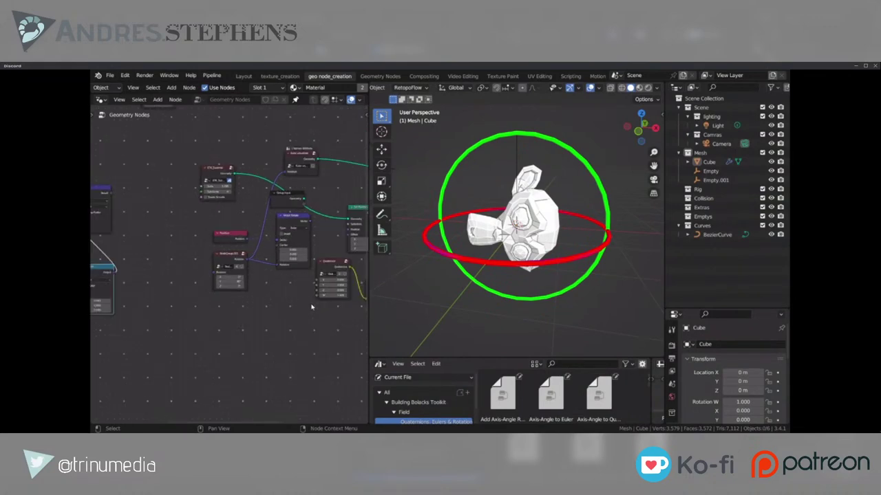
{"action": "left_click_drag", "start_coordinate": [343, 271], "coordinate": [302, 301]}
{"action": "middle_click_drag", "start_coordinate": [361, 277], "coordinate": [267, 296]}
{"action": "left_click_drag", "start_coordinate": [295, 305], "coordinate": [261, 304]}
Step: Duplicate the Roatate vector by Quaternion node and take the copy out of its frame
{"action": "scroll", "coordinate": [224, 269], "scroll_direction": "down", "scroll_amount": 6}
{"action": "scroll", "coordinate": [216, 338], "scroll_direction": "up", "scroll_amount": 4}
{"action": "middle_click_drag", "start_coordinate": [216, 338], "coordinate": [284, 357]}
{"action": "scroll", "coordinate": [138, 280], "scroll_direction": "up", "scroll_amount": 4}
{"action": "left_click", "coordinate": [239, 307]}
{"action": "key", "text": "shift+d"}
{"action": "left_click", "coordinate": [166, 243]}
{"action": "key", "text": "alt+p"}
{"action": "middle_click_drag", "start_coordinate": [153, 187], "coordinate": [277, 303]}
{"action": "scroll", "coordinate": [276, 302], "scroll_direction": "up", "scroll_amount": 2}
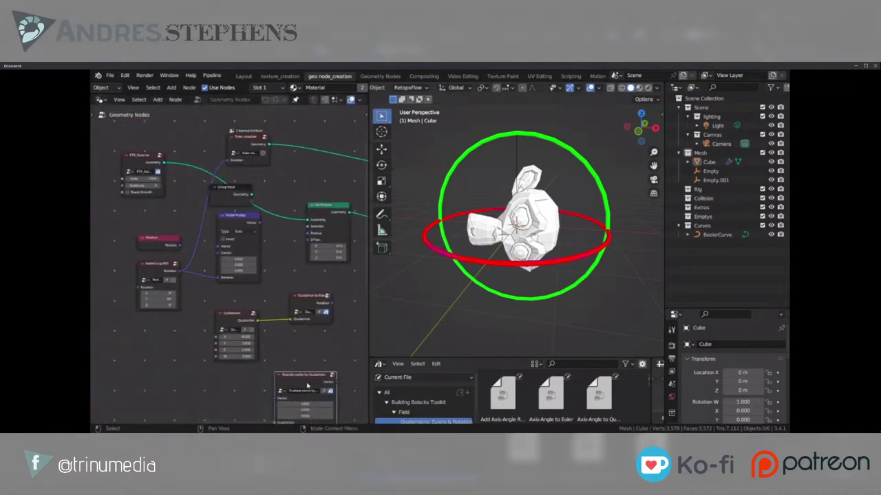
Step: Detach the Vector Rotate node and insert the Roatate vector by Quaternion node before Set Position in its place
{"action": "left_click_drag", "start_coordinate": [304, 380], "coordinate": [301, 349]}
{"action": "left_click_drag", "start_coordinate": [241, 220], "coordinate": [151, 384], "text": "alt"}
{"action": "left_click_drag", "start_coordinate": [309, 342], "coordinate": [253, 229]}
{"action": "scroll", "coordinate": [233, 263], "scroll_direction": "up", "scroll_amount": 2}
{"action": "middle_click_drag", "start_coordinate": [187, 292], "coordinate": [152, 318]}
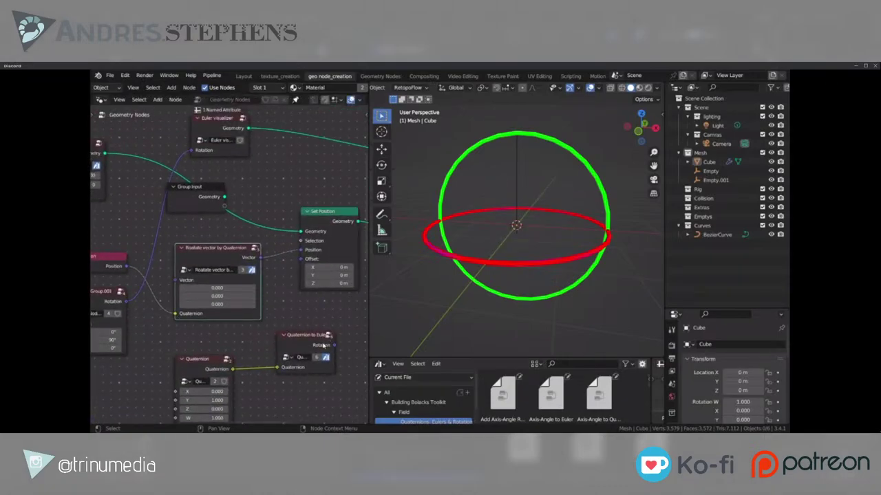
Step: Connect Position to the Vector input and the Quaternion node to the Quaternion input of Roatate vector by Quaternion
{"action": "left_click", "coordinate": [138, 309]}
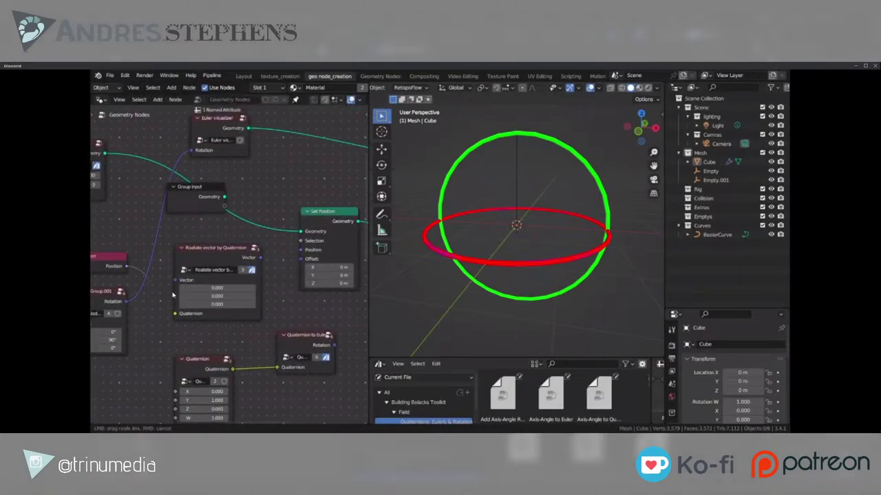
{"action": "left_click_drag", "start_coordinate": [175, 313], "coordinate": [175, 280]}
{"action": "left_click_drag", "start_coordinate": [231, 369], "coordinate": [174, 289]}
{"action": "left_click", "coordinate": [205, 323]}
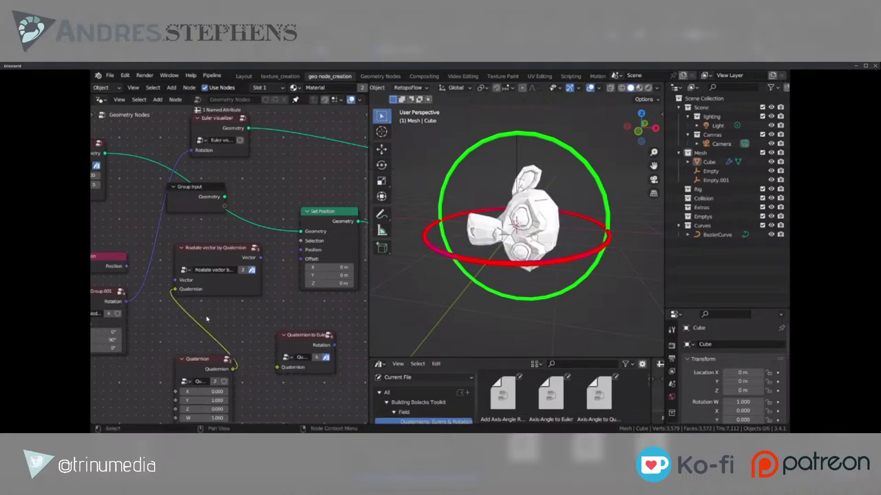
Step: Cut the Euler visualizer's geometry link and place the Quaternion node directly below Roatate vector by Quaternion
{"action": "right_click_drag", "start_coordinate": [292, 124], "coordinate": [273, 160], "text": "ctrl"}
{"action": "scroll", "coordinate": [245, 338], "scroll_direction": "up", "scroll_amount": 3}
{"action": "middle_click_drag", "start_coordinate": [244, 348], "coordinate": [263, 284]}
{"action": "left_click_drag", "start_coordinate": [212, 319], "coordinate": [234, 251]}
Step: Vary the Quaternion node's components to rotate the monkey head, ending at X -1.010, Y -0.950, Z -1.460 and W 1.430
{"action": "left_click_drag", "start_coordinate": [247, 297], "coordinate": [330, 297]}
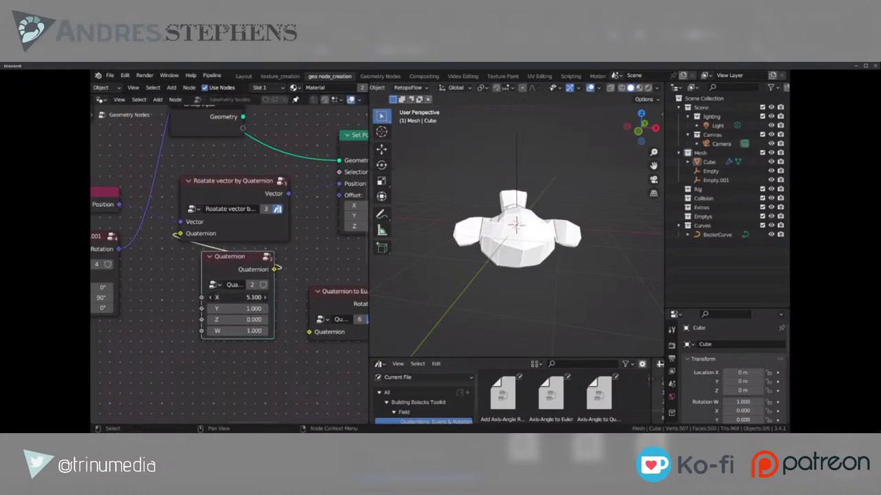
{"action": "left_click_drag", "start_coordinate": [251, 298], "coordinate": [247, 297]}
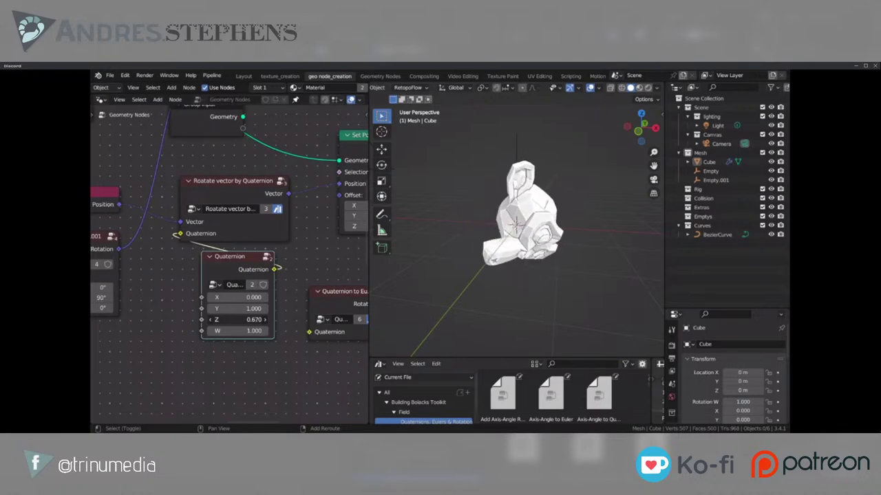
{"action": "left_click_drag", "start_coordinate": [237, 330], "coordinate": [251, 331]}
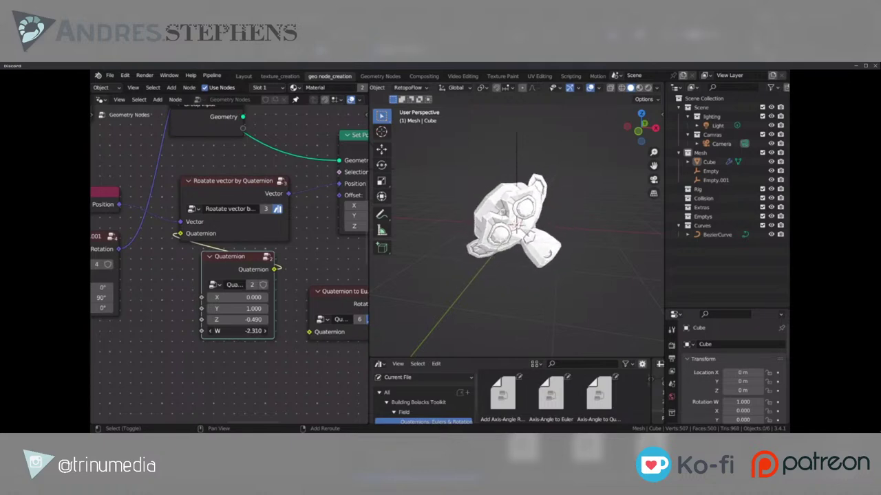
{"action": "left_click_drag", "start_coordinate": [251, 331], "coordinate": [256, 331]}
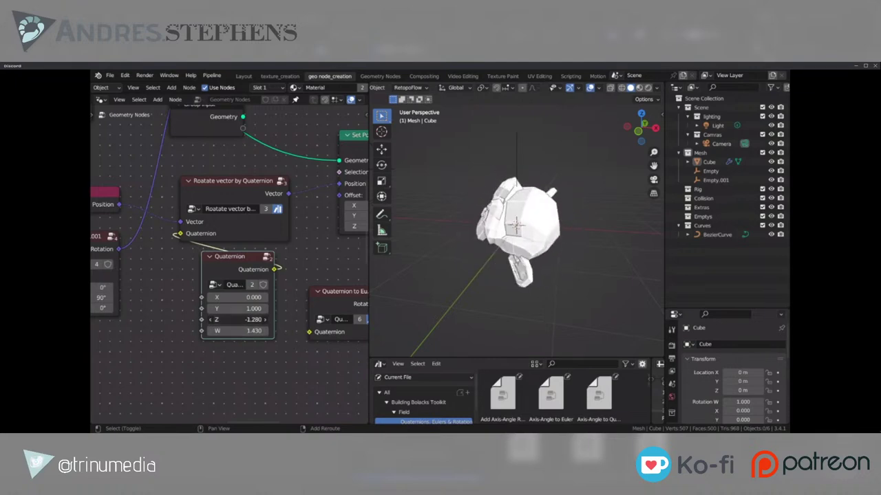
{"action": "left_click_drag", "start_coordinate": [254, 319], "coordinate": [258, 297]}
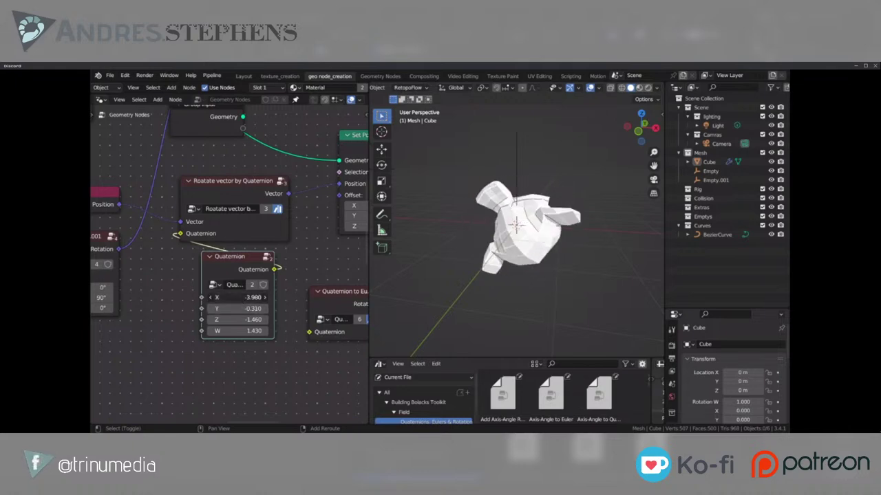
{"action": "left_click_drag", "start_coordinate": [251, 297], "coordinate": [194, 308]}
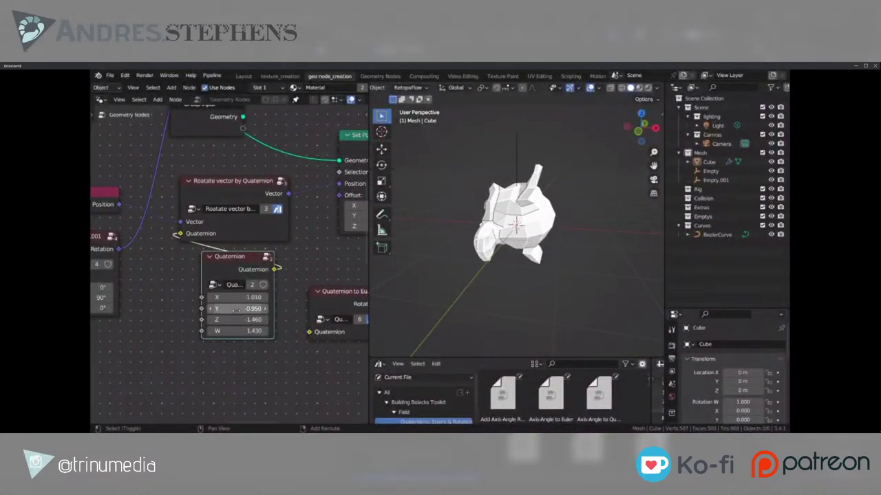
Step: Move NodeGroup.001 out of the way and place the Quaternion node under Position, ahead of Roatate vector by Quaternion
{"action": "scroll", "coordinate": [165, 318], "scroll_direction": "up", "scroll_amount": 3}
{"action": "middle_click_drag", "start_coordinate": [160, 319], "coordinate": [258, 347]}
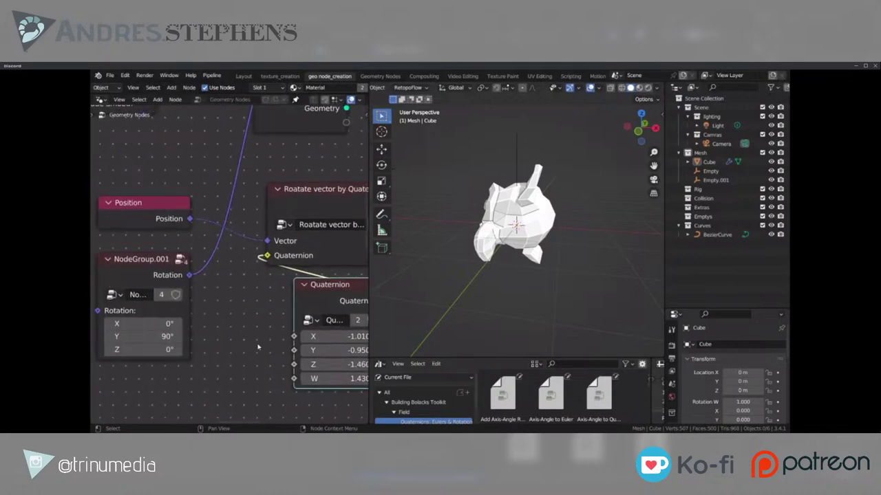
{"action": "left_click_drag", "start_coordinate": [336, 294], "coordinate": [271, 305]}
{"action": "middle_click_drag", "start_coordinate": [230, 293], "coordinate": [335, 332]}
{"action": "left_click_drag", "start_coordinate": [235, 309], "coordinate": [133, 216]}
{"action": "scroll", "coordinate": [228, 262], "scroll_direction": "down", "scroll_amount": 2}
{"action": "left_click_drag", "start_coordinate": [344, 335], "coordinate": [233, 291]}
{"action": "left_click_drag", "start_coordinate": [172, 222], "coordinate": [165, 212]}
{"action": "middle_click_drag", "start_coordinate": [315, 323], "coordinate": [266, 297]}
{"action": "scroll", "coordinate": [266, 296], "scroll_direction": "up", "scroll_amount": 3}
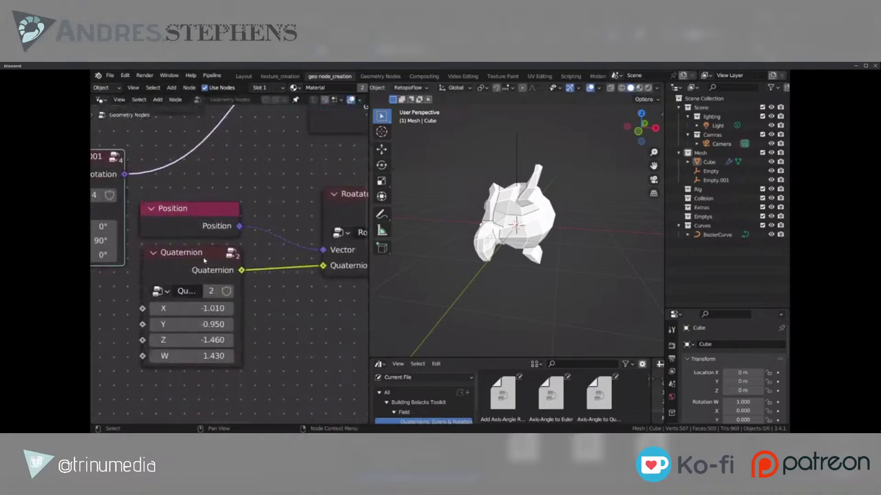
{"action": "left_click_drag", "start_coordinate": [192, 254], "coordinate": [234, 289]}
{"action": "right_click", "coordinate": [232, 289]}
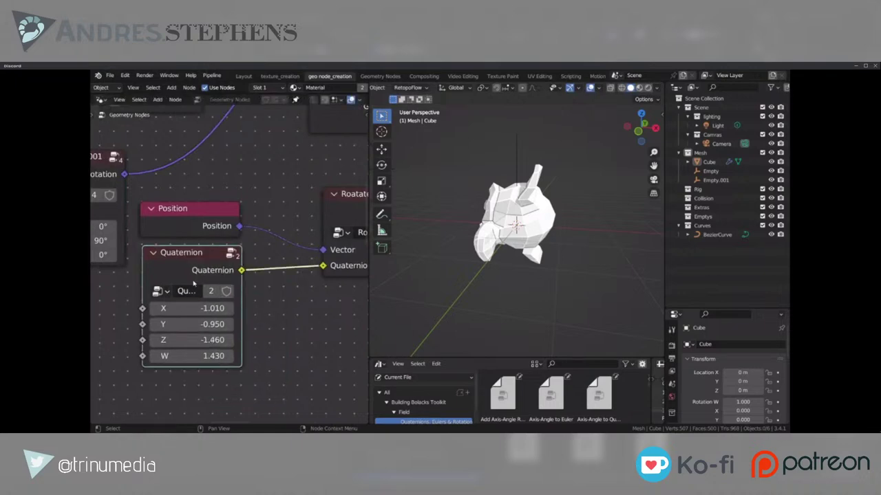
Step: Reset the Quaternion node's components to X 0, Y 0, Z 0 and W 1
{"action": "left_click_drag", "start_coordinate": [187, 265], "coordinate": [238, 242]}
{"action": "scroll", "coordinate": [203, 254], "scroll_direction": "down", "scroll_amount": 1}
{"action": "left_click_drag", "start_coordinate": [241, 288], "coordinate": [241, 326]}
{"action": "type", "text": "0"}
{"action": "key", "text": "Return"}
{"action": "left_click", "coordinate": [239, 326]}
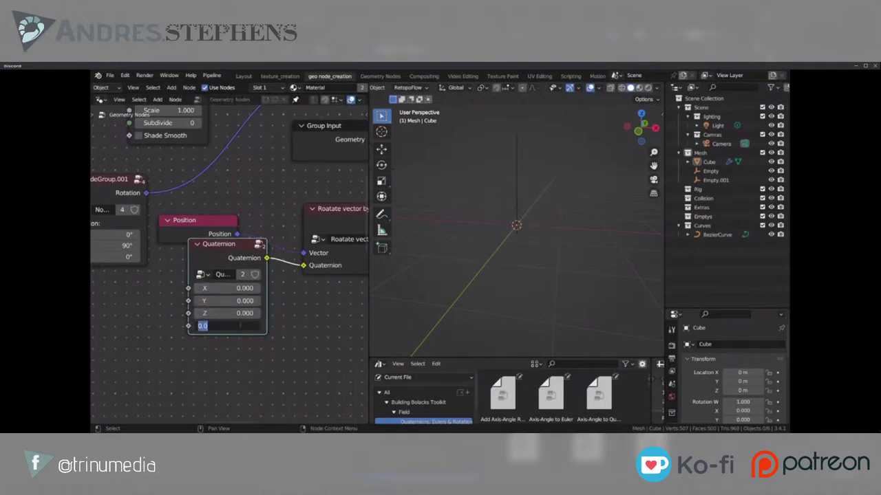
{"action": "type", "text": "1"}
{"action": "key", "text": "Return"}
Step: Shift the Quaternion node down so it no longer overlaps the Position node
{"action": "scroll", "coordinate": [227, 268], "scroll_direction": "up", "scroll_amount": 1}
{"action": "left_click_drag", "start_coordinate": [232, 259], "coordinate": [227, 276]}
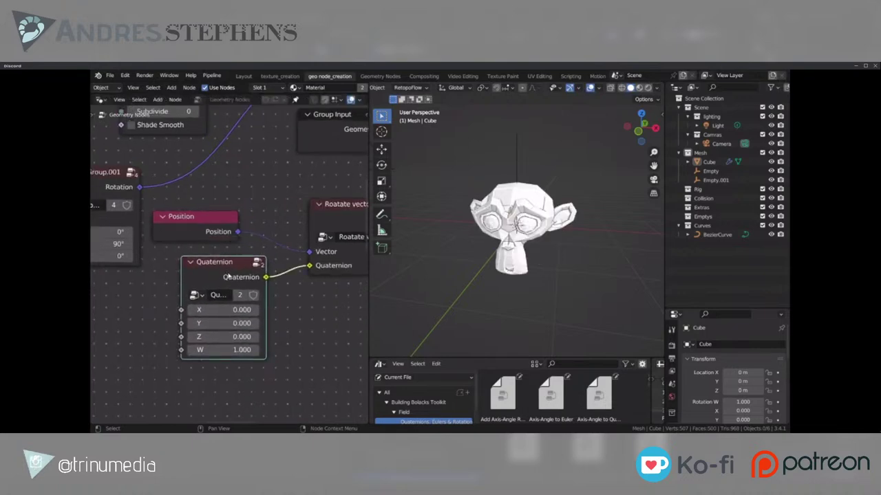
{"action": "middle_click_drag", "start_coordinate": [216, 267], "coordinate": [266, 269]}
{"action": "left_click_drag", "start_coordinate": [281, 278], "coordinate": [263, 274]}
{"action": "right_click", "coordinate": [263, 273]}
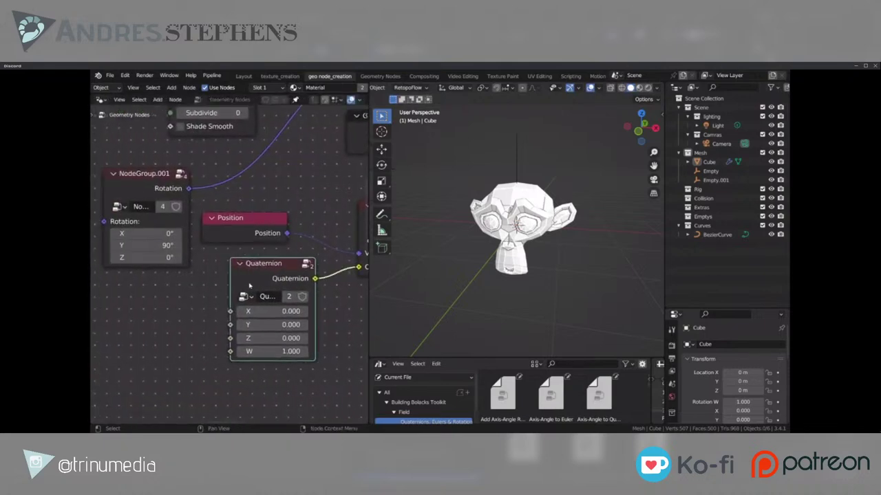
{"action": "left_click", "coordinate": [157, 187]}
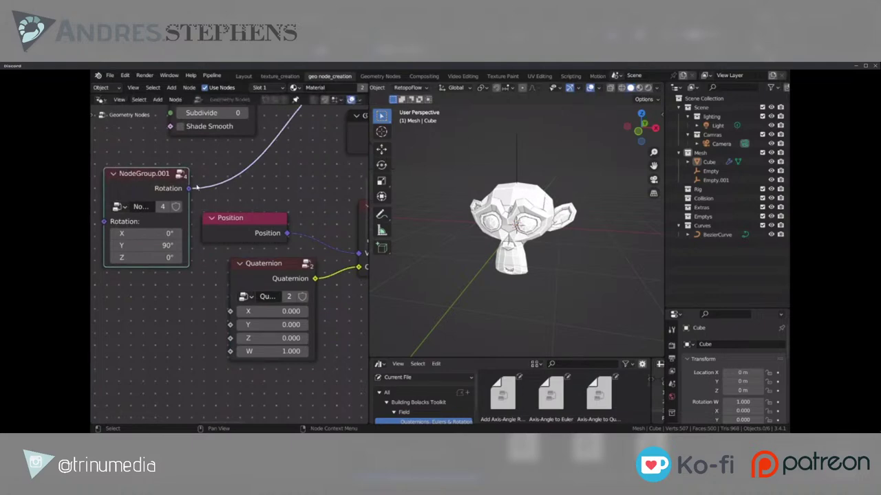
{"action": "middle_click_drag", "start_coordinate": [212, 208], "coordinate": [199, 227]}
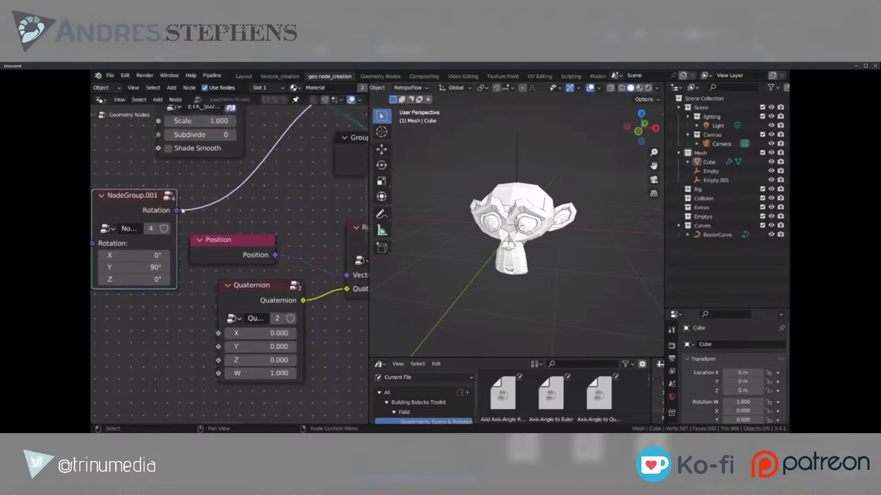
{"action": "left_click_drag", "start_coordinate": [177, 211], "coordinate": [203, 242]}
{"action": "left_click_drag", "start_coordinate": [264, 212], "coordinate": [264, 212]}
{"action": "key", "text": "Escape"}
{"action": "mouse_move", "coordinate": [127, 267]}
{"action": "left_mouse_down"}
{"action": "mouse_move", "coordinate": [140, 267]}
{"action": "mouse_move", "coordinate": [128, 268]}
{"action": "left_mouse_up"}
Step: Move the Quaternion node further down, below NodeGroup.001 and Position
{"action": "left_click_drag", "start_coordinate": [274, 302], "coordinate": [193, 353]}
{"action": "scroll", "coordinate": [207, 346], "scroll_direction": "down", "scroll_amount": 4}
{"action": "scroll", "coordinate": [320, 272], "scroll_direction": "down", "scroll_amount": 3}
{"action": "middle_click_drag", "start_coordinate": [317, 277], "coordinate": [256, 285]}
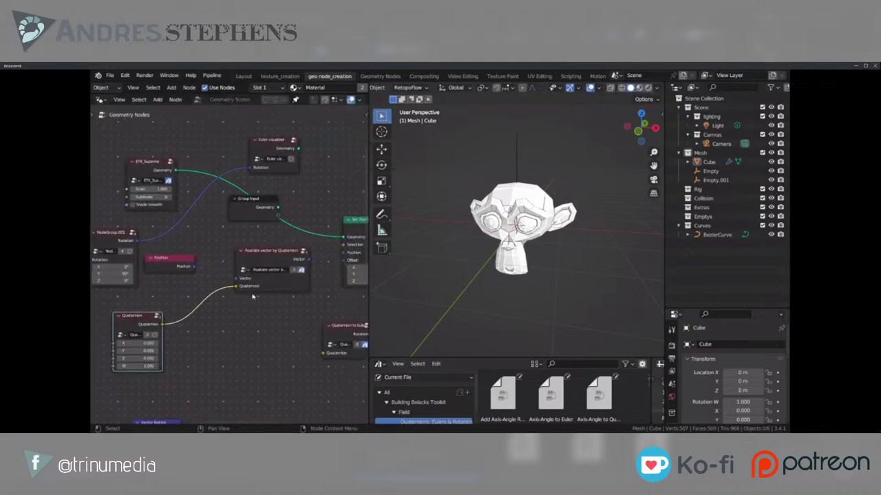
Step: Try other X values, such as -2, on the Quaternion node and discard the change
{"action": "scroll", "coordinate": [234, 289], "scroll_direction": "up", "scroll_amount": 3}
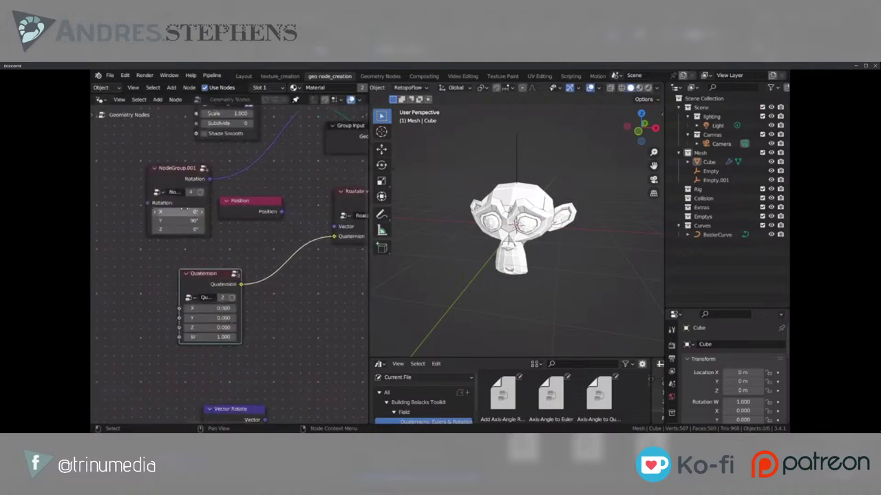
{"action": "scroll", "coordinate": [220, 306], "scroll_direction": "up", "scroll_amount": 2}
{"action": "left_click_drag", "start_coordinate": [214, 320], "coordinate": [358, 319]}
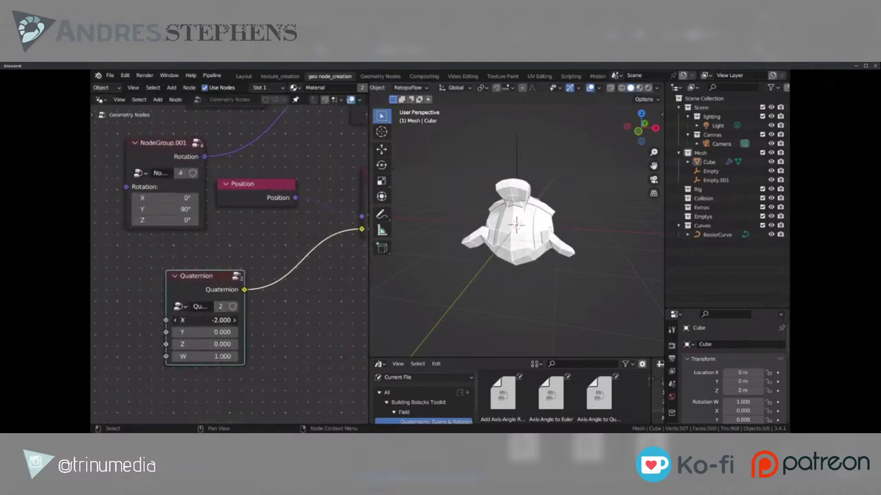
{"action": "right_click", "coordinate": [215, 319]}
Step: Move the Quaternion node back closer beneath the Roatate vector by Quaternion node
{"action": "scroll", "coordinate": [260, 288], "scroll_direction": "down", "scroll_amount": 5}
{"action": "right_click", "coordinate": [223, 265]}
{"action": "left_click_drag", "start_coordinate": [200, 279], "coordinate": [292, 284]}
{"action": "scroll", "coordinate": [227, 266], "scroll_direction": "up", "scroll_amount": 4}
{"action": "scroll", "coordinate": [295, 268], "scroll_direction": "down", "scroll_amount": 2}
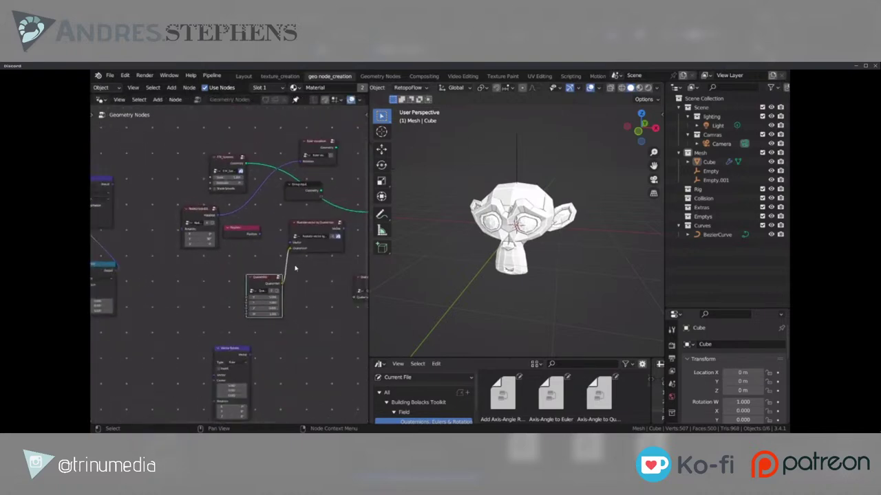
{"action": "scroll", "coordinate": [297, 270], "scroll_direction": "down", "scroll_amount": 3}
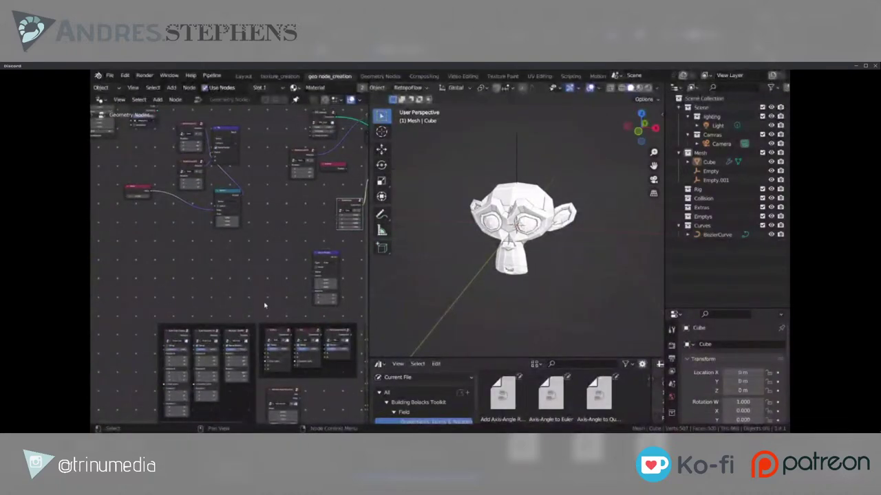
{"action": "scroll", "coordinate": [244, 320], "scroll_direction": "up", "scroll_amount": 3}
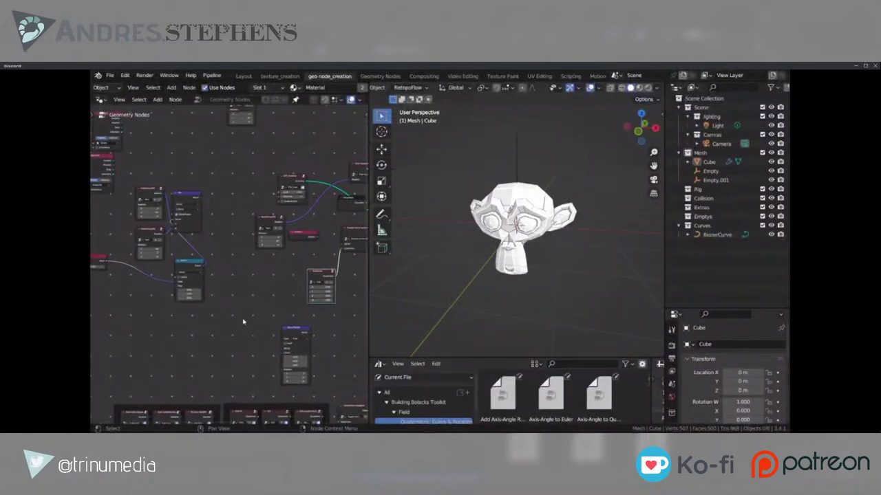
{"action": "middle_click_drag", "start_coordinate": [232, 208], "coordinate": [203, 264]}
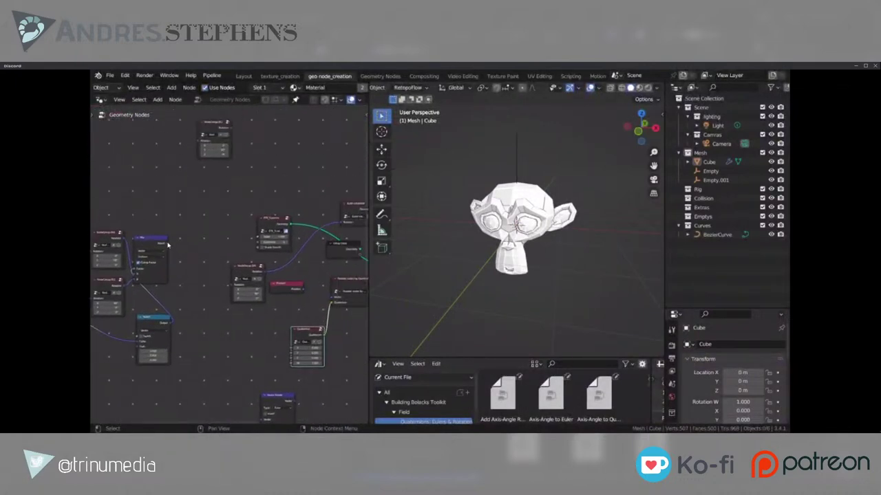
{"action": "left_click_drag", "start_coordinate": [167, 243], "coordinate": [170, 249]}
{"action": "left_click_drag", "start_coordinate": [321, 302], "coordinate": [309, 299]}
{"action": "right_click", "coordinate": [309, 299]}
Step: Detach the Roatate vector by Quaternion node and insert the Vector Rotate node before Set Position in its place
{"action": "middle_click_drag", "start_coordinate": [309, 299], "coordinate": [253, 304]}
{"action": "left_click_drag", "start_coordinate": [221, 410], "coordinate": [315, 339]}
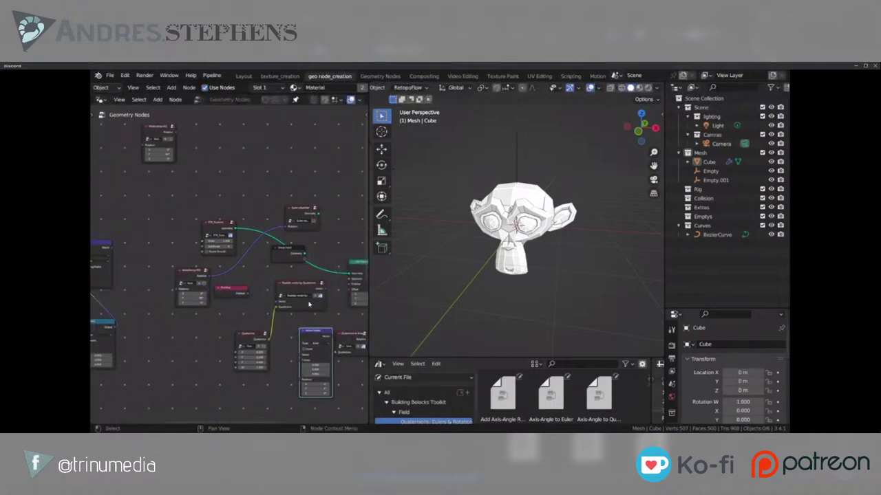
{"action": "left_click_drag", "start_coordinate": [310, 303], "coordinate": [261, 399], "text": "alt"}
{"action": "left_click_drag", "start_coordinate": [314, 340], "coordinate": [306, 289]}
Step: Move the Quaternion node aside and connect the Mix node's Result to the Rotation input of Vector Rotate
{"action": "left_click_drag", "start_coordinate": [256, 331], "coordinate": [326, 372]}
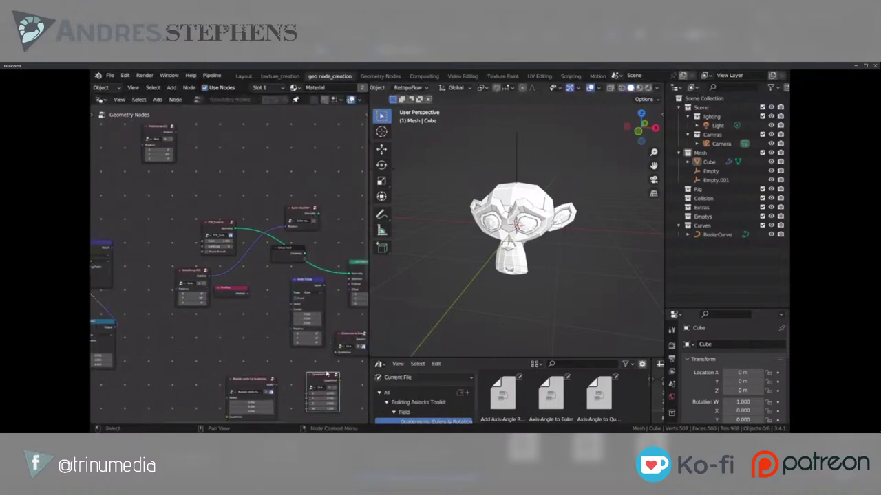
{"action": "left_click_drag", "start_coordinate": [111, 248], "coordinate": [156, 278]}
{"action": "left_click_drag", "start_coordinate": [279, 327], "coordinate": [291, 329]}
Step: Duplicate the Mix Euler (SLERP) node, take the copy out of its frame and place it beside the Switch node
{"action": "scroll", "coordinate": [287, 332], "scroll_direction": "down", "scroll_amount": 2}
{"action": "middle_click_drag", "start_coordinate": [124, 392], "coordinate": [277, 300]}
{"action": "scroll", "coordinate": [314, 357], "scroll_direction": "up", "scroll_amount": 1}
{"action": "left_click", "coordinate": [313, 364]}
{"action": "key", "text": "shift+d"}
{"action": "left_click", "coordinate": [321, 267]}
{"action": "key", "text": "alt+p"}
{"action": "left_click_drag", "start_coordinate": [314, 262], "coordinate": [337, 207]}
{"action": "middle_click_drag", "start_coordinate": [337, 207], "coordinate": [257, 276]}
{"action": "scroll", "coordinate": [276, 285], "scroll_direction": "up", "scroll_amount": 8}
{"action": "left_click_drag", "start_coordinate": [282, 294], "coordinate": [281, 259]}
{"action": "left_click", "coordinate": [299, 262]}
{"action": "scroll", "coordinate": [299, 263], "scroll_direction": "up", "scroll_amount": 3}
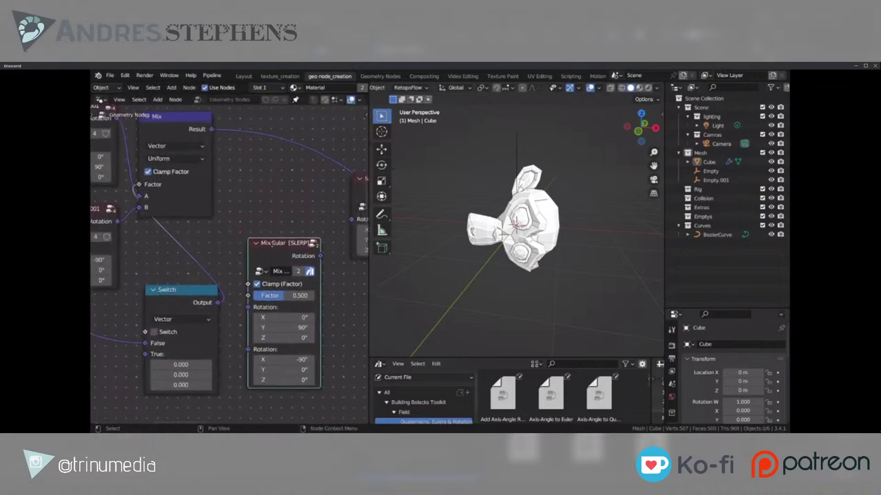
Step: Open the Mix Euler (SLERP) node group, examine its inner nodes and return to the main node tree
{"action": "key", "text": "Tab"}
{"action": "scroll", "coordinate": [234, 248], "scroll_direction": "down", "scroll_amount": 5}
{"action": "middle_click_drag", "start_coordinate": [120, 259], "coordinate": [291, 262]}
{"action": "left_click_drag", "start_coordinate": [291, 261], "coordinate": [277, 206]}
{"action": "right_click", "coordinate": [277, 206]}
{"action": "left_click_drag", "start_coordinate": [142, 340], "coordinate": [118, 301]}
{"action": "left_click_drag", "start_coordinate": [179, 356], "coordinate": [162, 335]}
{"action": "right_click", "coordinate": [162, 336]}
{"action": "scroll", "coordinate": [326, 270], "scroll_direction": "down", "scroll_amount": 1}
{"action": "middle_click_drag", "start_coordinate": [326, 270], "coordinate": [245, 284]}
{"action": "left_click", "coordinate": [291, 266]}
{"action": "middle_click_drag", "start_coordinate": [306, 267], "coordinate": [252, 276]}
{"action": "left_click_drag", "start_coordinate": [346, 279], "coordinate": [342, 278]}
{"action": "key", "text": "ctrl+Tab"}
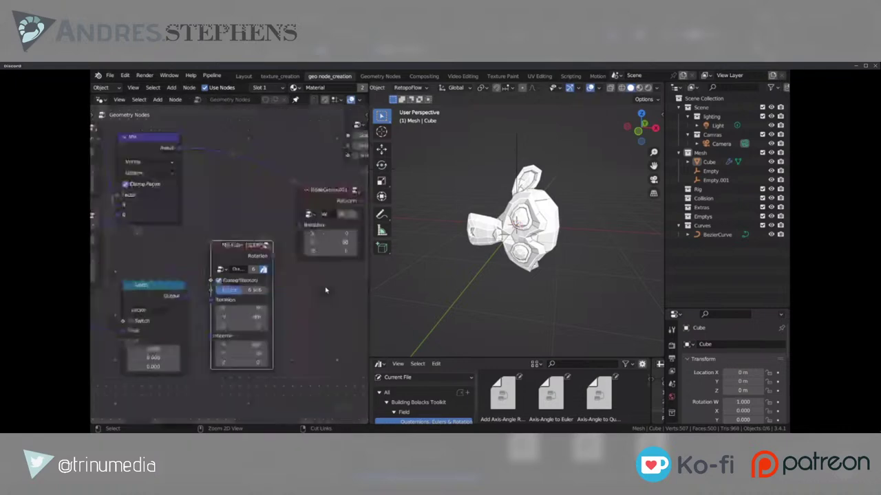
Step: Detach the Switch node from the link between the Value node and the Mix node's Factor
{"action": "scroll", "coordinate": [207, 288], "scroll_direction": "down", "scroll_amount": 3}
{"action": "middle_click_drag", "start_coordinate": [163, 279], "coordinate": [227, 262]}
{"action": "scroll", "coordinate": [232, 270], "scroll_direction": "down", "scroll_amount": 1}
{"action": "mouse_move", "coordinate": [231, 268]}
{"action": "left_mouse_down"}
{"action": "mouse_move", "coordinate": [235, 287]}
{"action": "mouse_move", "coordinate": [245, 262]}
{"action": "left_mouse_up"}
{"action": "middle_click_drag", "start_coordinate": [234, 269], "coordinate": [242, 306]}
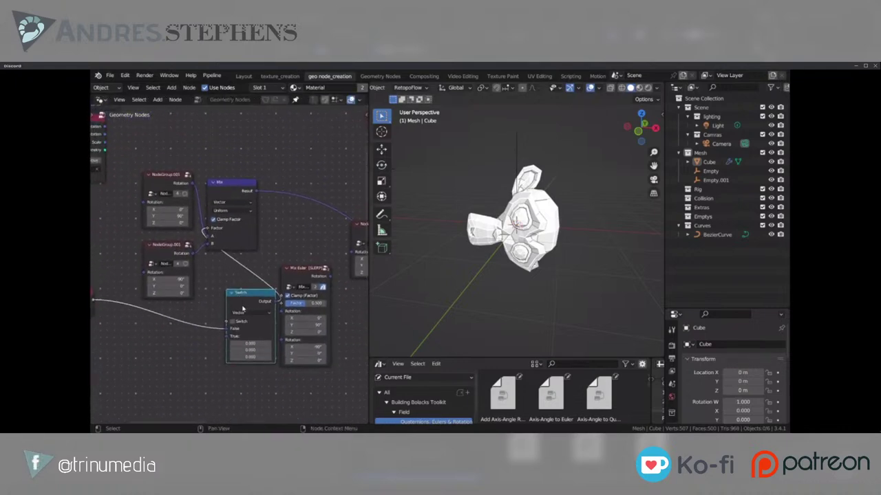
{"action": "left_click_drag", "start_coordinate": [240, 306], "coordinate": [224, 377], "text": "alt"}
Step: Place Mix Euler (SLERP) below the Mix node and connect both NodeGroup.001 rotations to its Rotation inputs
{"action": "scroll", "coordinate": [147, 330], "scroll_direction": "down", "scroll_amount": 3}
{"action": "left_click_drag", "start_coordinate": [108, 295], "coordinate": [138, 241]}
{"action": "left_click_drag", "start_coordinate": [281, 267], "coordinate": [233, 264]}
{"action": "right_click_drag", "start_coordinate": [191, 216], "coordinate": [231, 294], "text": "alt"}
{"action": "right_click_drag", "start_coordinate": [188, 258], "coordinate": [231, 320], "text": "alt"}
{"action": "scroll", "coordinate": [228, 275], "scroll_direction": "up", "scroll_amount": 4}
{"action": "scroll", "coordinate": [230, 297], "scroll_direction": "down", "scroll_amount": 3}
{"action": "middle_click_drag", "start_coordinate": [230, 297], "coordinate": [197, 323]}
Step: Set the Switch node aside and move the Value, NodeGroup.001, Mix and Mix Euler (SLERP) nodes closer to the rotation nodes
{"action": "left_click_drag", "start_coordinate": [178, 384], "coordinate": [281, 117]}
{"action": "scroll", "coordinate": [219, 216], "scroll_direction": "down", "scroll_amount": 3}
{"action": "left_click_drag", "start_coordinate": [210, 215], "coordinate": [129, 323]}
{"action": "key", "text": "g"}
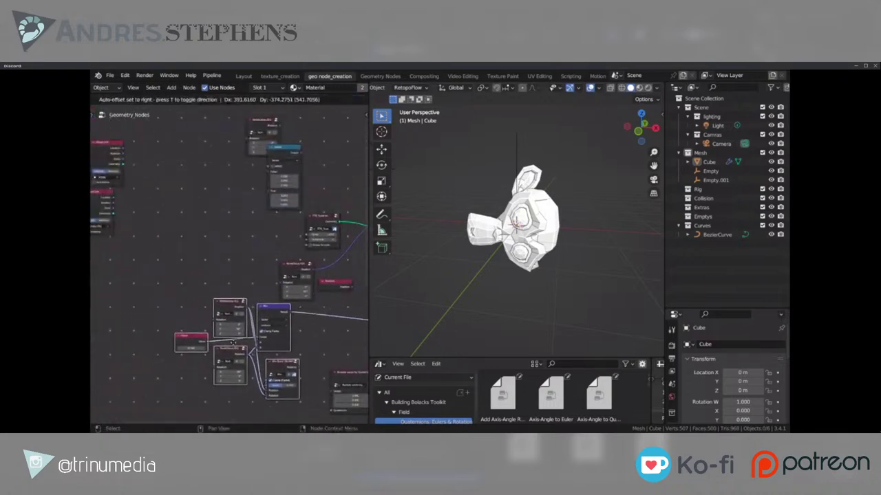
{"action": "scroll", "coordinate": [234, 343], "scroll_direction": "up", "scroll_amount": 6}
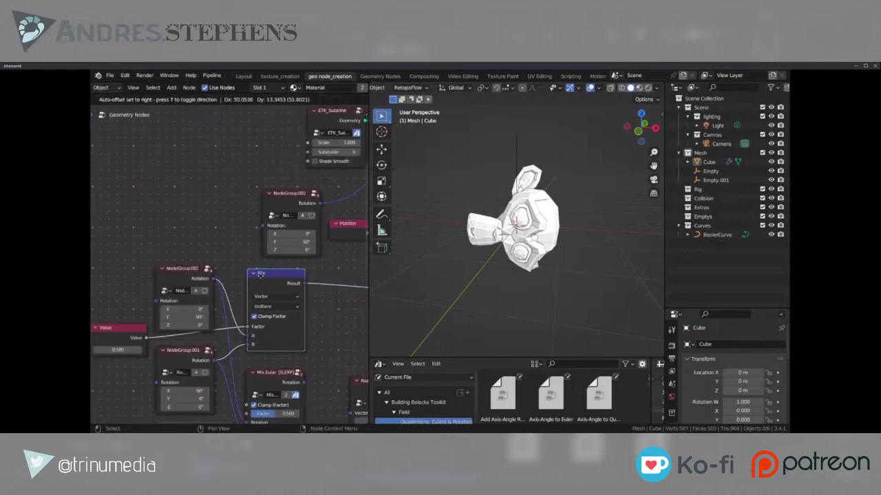
{"action": "left_click", "coordinate": [207, 337]}
Step: Place the Value node above the two stacked NodeGroup.001 nodes and set it to 0
{"action": "left_click_drag", "start_coordinate": [118, 332], "coordinate": [184, 230]}
{"action": "middle_click_drag", "start_coordinate": [187, 253], "coordinate": [196, 233]}
{"action": "left_click", "coordinate": [197, 233]}
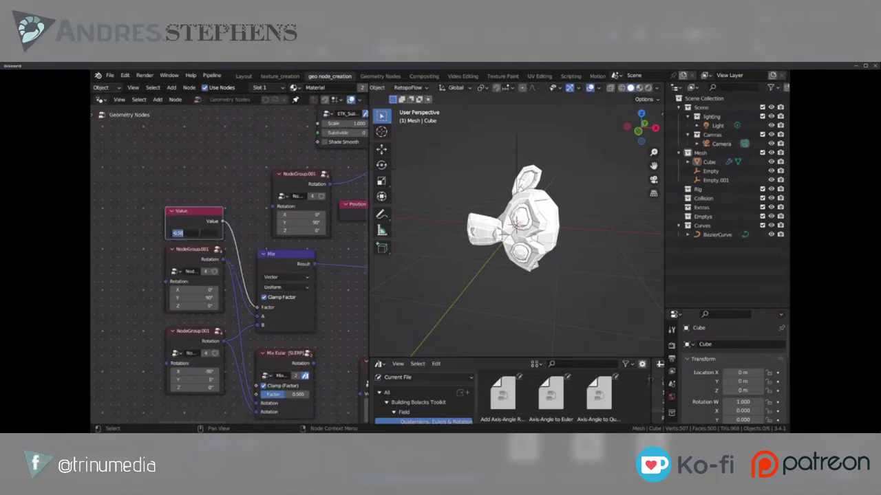
{"action": "key", "text": "Return"}
{"action": "scroll", "coordinate": [219, 249], "scroll_direction": "down", "scroll_amount": 2}
{"action": "middle_click_drag", "start_coordinate": [285, 280], "coordinate": [242, 285]}
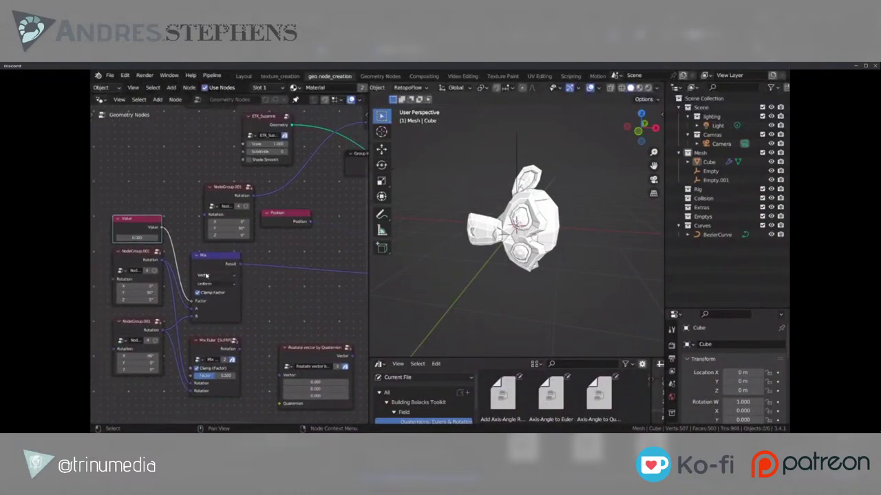
{"action": "scroll", "coordinate": [208, 276], "scroll_direction": "up", "scroll_amount": 2}
{"action": "key", "text": "g"}
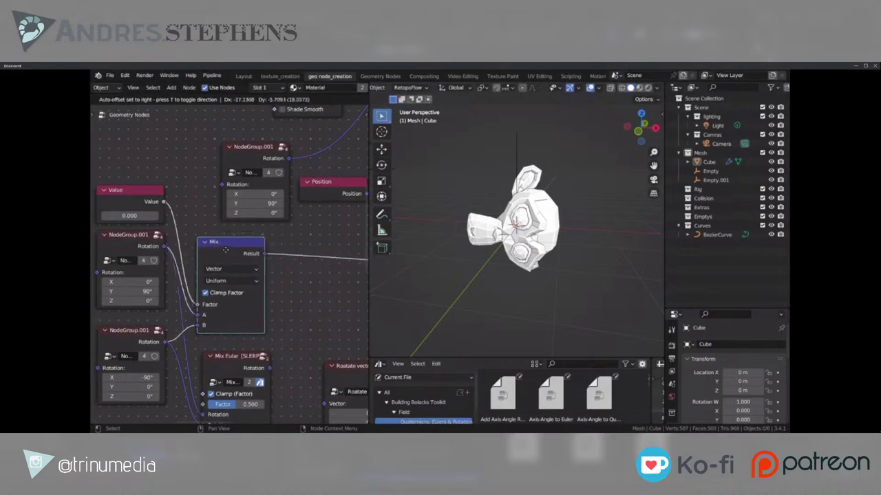
{"action": "right_click", "coordinate": [245, 247]}
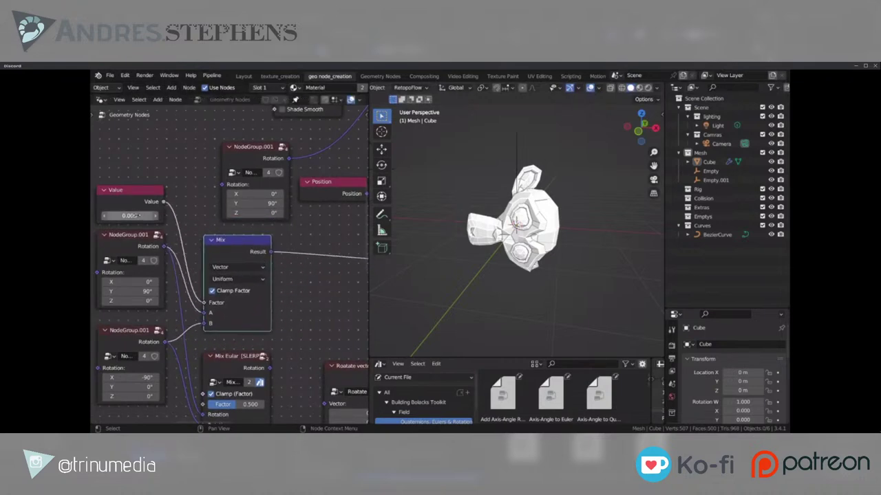
Step: Set the Value node driving the Mix factor to 1
{"action": "scroll", "coordinate": [227, 269], "scroll_direction": "down", "scroll_amount": 3}
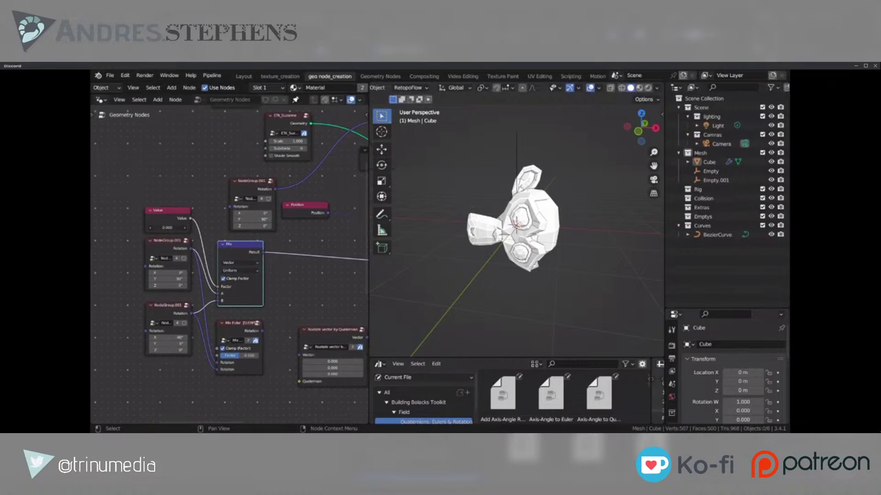
{"action": "left_click_drag", "start_coordinate": [169, 227], "coordinate": [173, 227]}
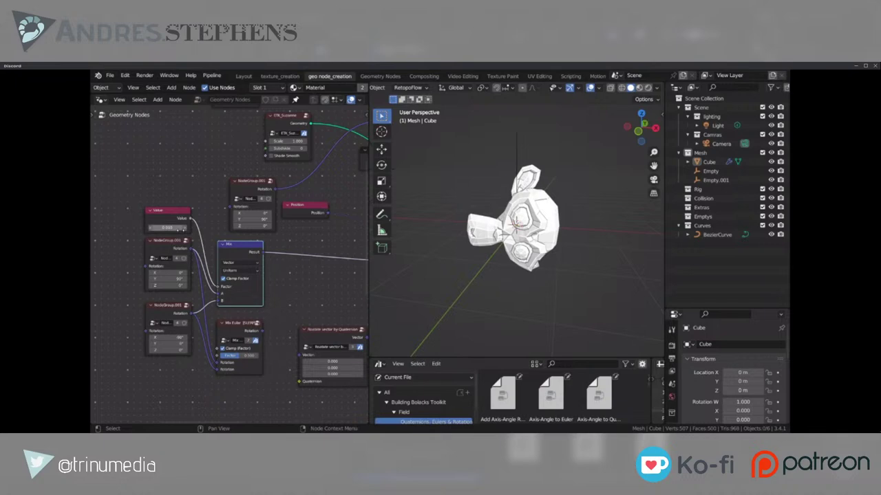
{"action": "key", "text": "Return"}
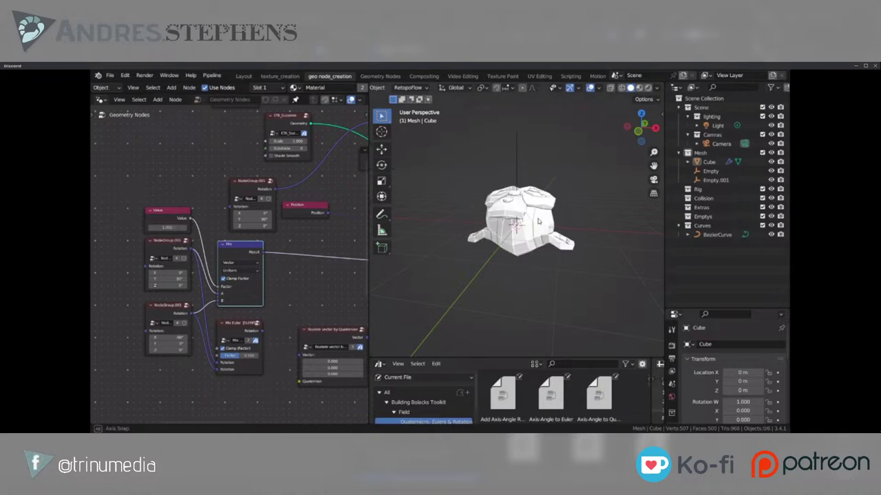
Step: Sweep the Value node driving the Mix factor above 1 and back down to test the linear rotation mix on the head
{"action": "middle_click_drag", "start_coordinate": [543, 217], "coordinate": [482, 227]}
{"action": "middle_click_drag", "start_coordinate": [231, 245], "coordinate": [283, 228]}
{"action": "left_click_drag", "start_coordinate": [230, 213], "coordinate": [259, 211]}
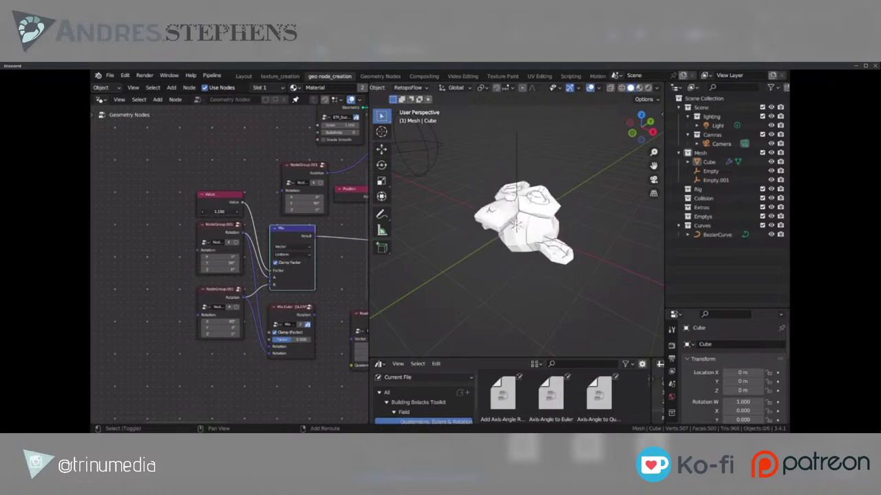
{"action": "left_click_drag", "start_coordinate": [219, 211], "coordinate": [172, 211], "text": "shift"}
Step: Add a Switch node set to Vector and insert it between the Mix result and the Vector Rotate rotation
{"action": "scroll", "coordinate": [327, 302], "scroll_direction": "down", "scroll_amount": 2}
{"action": "middle_click_drag", "start_coordinate": [326, 302], "coordinate": [210, 299]}
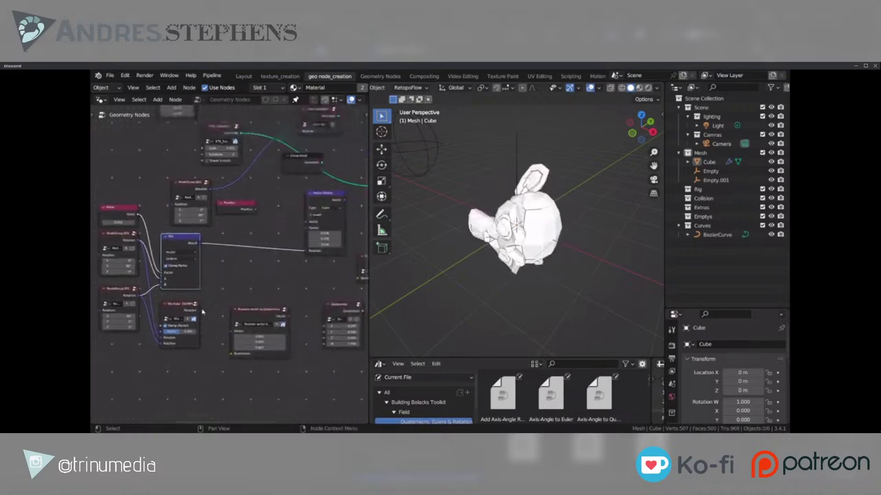
{"action": "key", "text": "shift+a"}
{"action": "type", "text": "in"}
{"action": "key", "text": "Escape"}
{"action": "key", "text": "shift+a"}
{"action": "type", "text": "sw"}
{"action": "key", "text": "Return"}
{"action": "left_click", "coordinate": [254, 272]}
{"action": "left_click", "coordinate": [252, 300]}
{"action": "left_click_drag", "start_coordinate": [251, 266], "coordinate": [255, 245]}
Step: Connect the Mix Euler (SLERP) rotation to the Switch's True input
{"action": "scroll", "coordinate": [227, 263], "scroll_direction": "up", "scroll_amount": 3}
{"action": "left_click_drag", "start_coordinate": [190, 322], "coordinate": [246, 273]}
{"action": "middle_click_drag", "start_coordinate": [154, 349], "coordinate": [196, 323]}
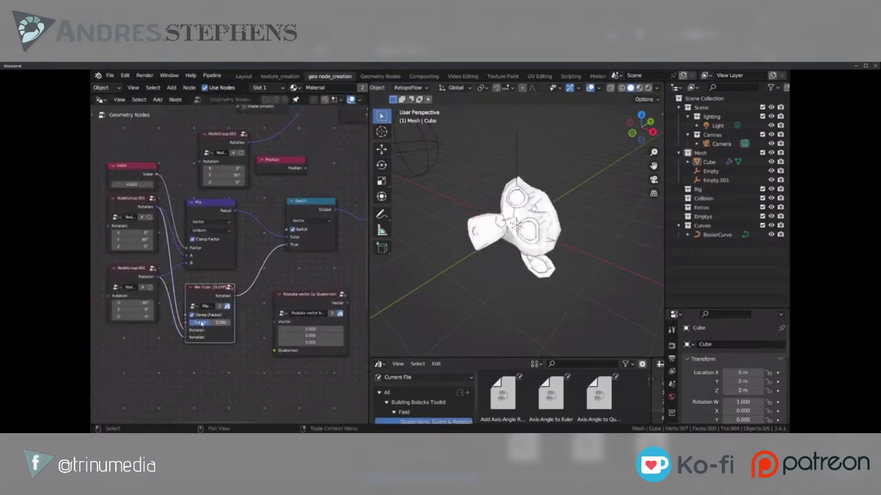
Step: Lower the Mix Euler (SLERP) factor slightly and move the Roatate vector by Quaternion node farther away from it
{"action": "mouse_move", "coordinate": [207, 323]}
{"action": "left_mouse_down"}
{"action": "mouse_move", "coordinate": [192, 323]}
{"action": "mouse_move", "coordinate": [220, 323]}
{"action": "mouse_move", "coordinate": [188, 324]}
{"action": "mouse_move", "coordinate": [221, 322]}
{"action": "mouse_move", "coordinate": [195, 323]}
{"action": "mouse_move", "coordinate": [213, 323]}
{"action": "mouse_move", "coordinate": [203, 323]}
{"action": "left_mouse_up"}
{"action": "left_click_drag", "start_coordinate": [289, 303], "coordinate": [315, 310]}
Step: Find the Euler Quadratic Interpolation node group in the framed library nodes and open it to examine its contents
{"action": "scroll", "coordinate": [246, 326], "scroll_direction": "up", "scroll_amount": 1}
{"action": "scroll", "coordinate": [246, 326], "scroll_direction": "down", "scroll_amount": 11}
{"action": "middle_click_drag", "start_coordinate": [244, 326], "coordinate": [320, 207]}
{"action": "scroll", "coordinate": [265, 277], "scroll_direction": "up", "scroll_amount": 5}
{"action": "middle_click_drag", "start_coordinate": [214, 289], "coordinate": [289, 260]}
{"action": "scroll", "coordinate": [264, 261], "scroll_direction": "up", "scroll_amount": 7}
{"action": "middle_click_drag", "start_coordinate": [227, 261], "coordinate": [261, 229]}
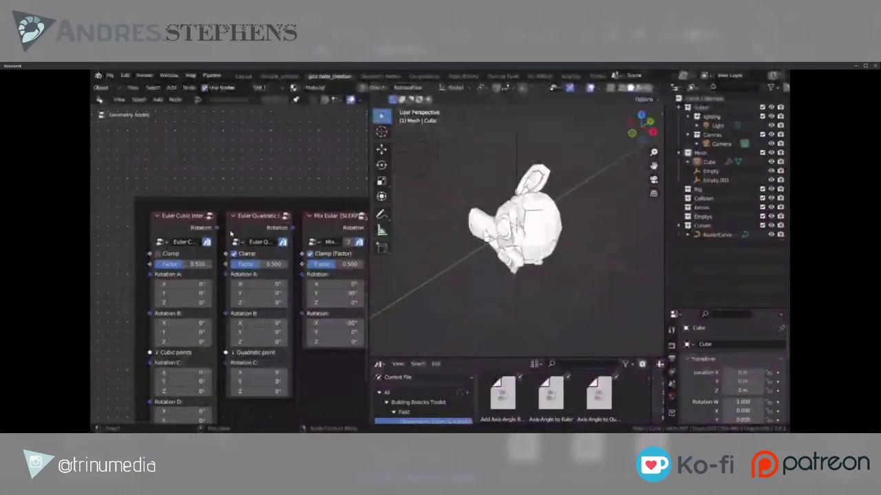
{"action": "left_click", "coordinate": [229, 235]}
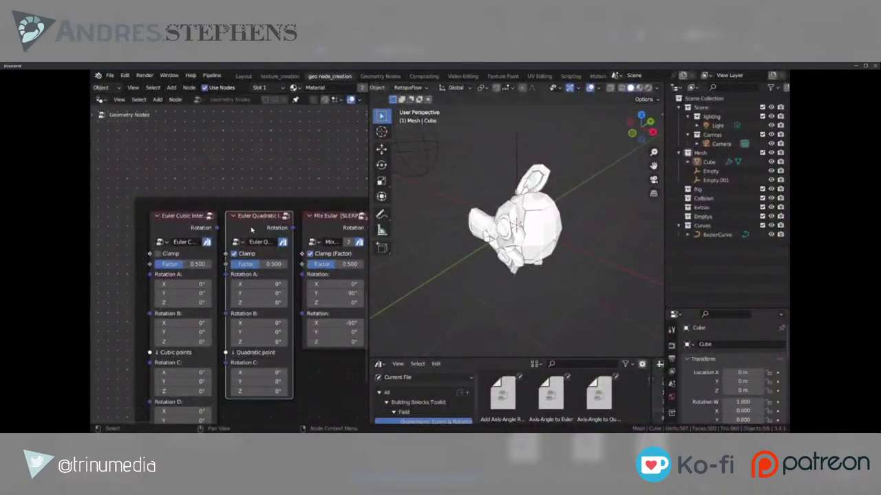
{"action": "key", "text": "Tab"}
{"action": "scroll", "coordinate": [339, 262], "scroll_direction": "up", "scroll_amount": 2}
Step: Inspect the nested SQI group inside Euler Quadratic Interpolation and return to the main node tree
{"action": "left_click_drag", "start_coordinate": [304, 229], "coordinate": [301, 217]}
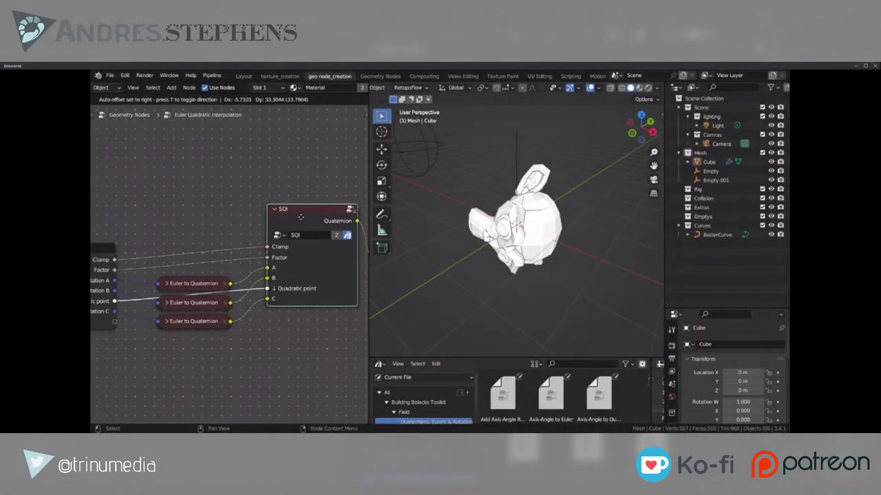
{"action": "right_click", "coordinate": [300, 217]}
{"action": "middle_click_drag", "start_coordinate": [307, 241], "coordinate": [279, 292]}
{"action": "key", "text": "Tab"}
{"action": "scroll", "coordinate": [239, 270], "scroll_direction": "down", "scroll_amount": 3}
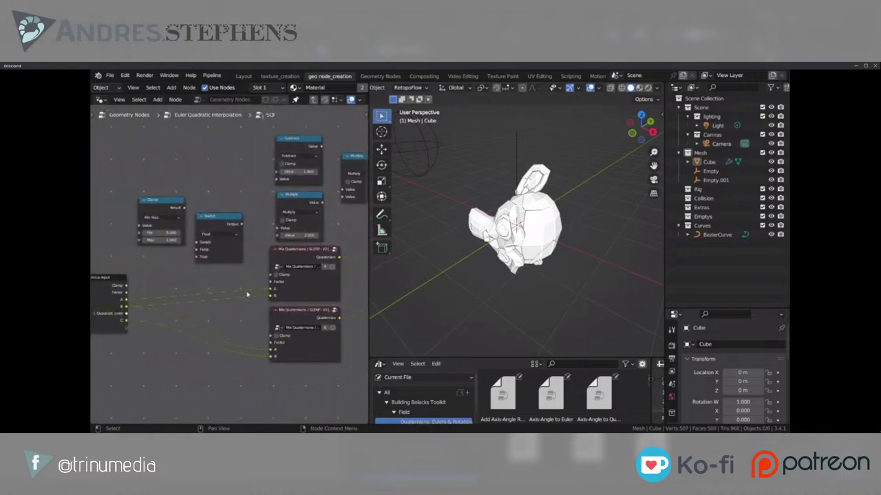
{"action": "key", "text": "Tab"}
{"action": "key", "text": "Tab"}
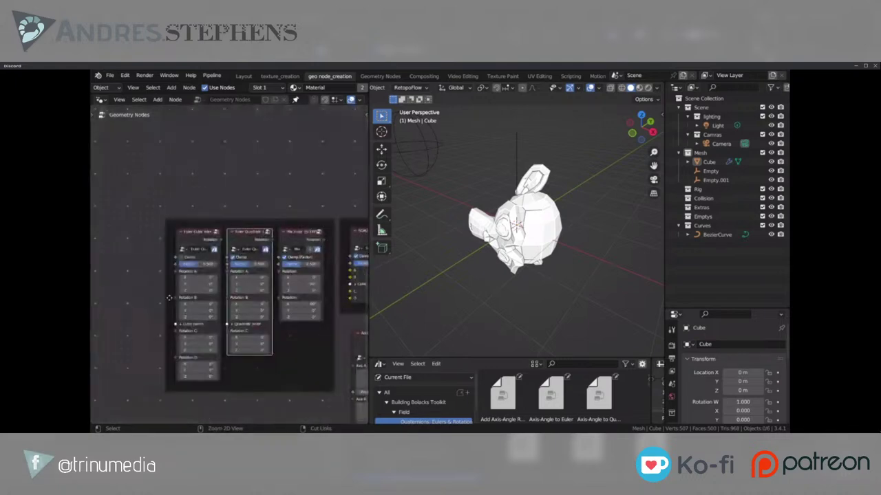
Step: Examine the framed interpolation groups and the column of quaternion utility groups below the main node setup
{"action": "scroll", "coordinate": [263, 238], "scroll_direction": "down", "scroll_amount": 3}
{"action": "scroll", "coordinate": [278, 305], "scroll_direction": "up", "scroll_amount": 2}
{"action": "middle_click_drag", "start_coordinate": [289, 346], "coordinate": [223, 406]}
{"action": "scroll", "coordinate": [264, 361], "scroll_direction": "up", "scroll_amount": 2}
{"action": "middle_click_drag", "start_coordinate": [264, 361], "coordinate": [256, 271]}
{"action": "middle_click_drag", "start_coordinate": [321, 300], "coordinate": [217, 236]}
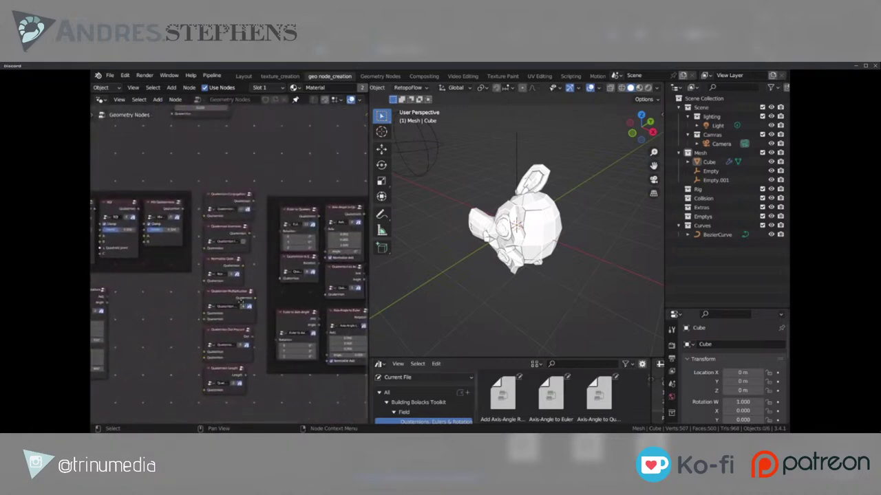
{"action": "middle_click_drag", "start_coordinate": [249, 306], "coordinate": [194, 319]}
{"action": "middle_click_drag", "start_coordinate": [228, 210], "coordinate": [236, 399]}
{"action": "middle_click_drag", "start_coordinate": [262, 348], "coordinate": [303, 394]}
{"action": "scroll", "coordinate": [227, 297], "scroll_direction": "up", "scroll_amount": 8}
{"action": "middle_click_drag", "start_coordinate": [222, 291], "coordinate": [314, 329]}
{"action": "scroll", "coordinate": [313, 328], "scroll_direction": "down", "scroll_amount": 6}
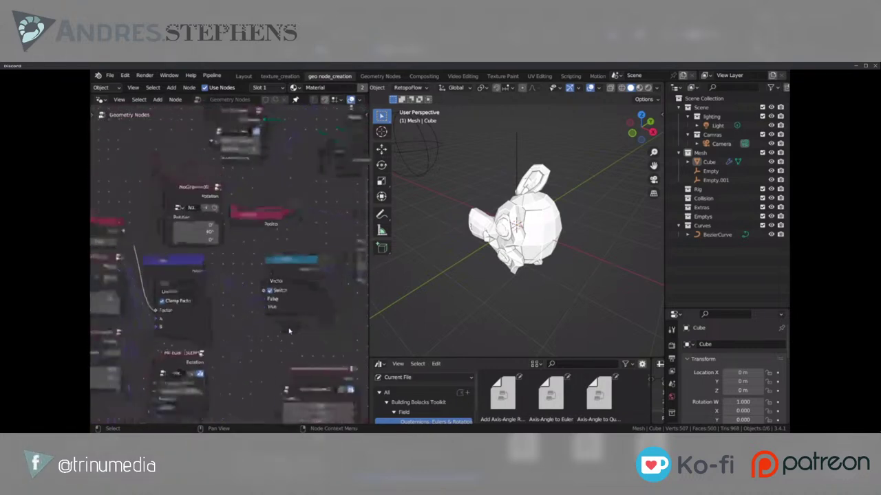
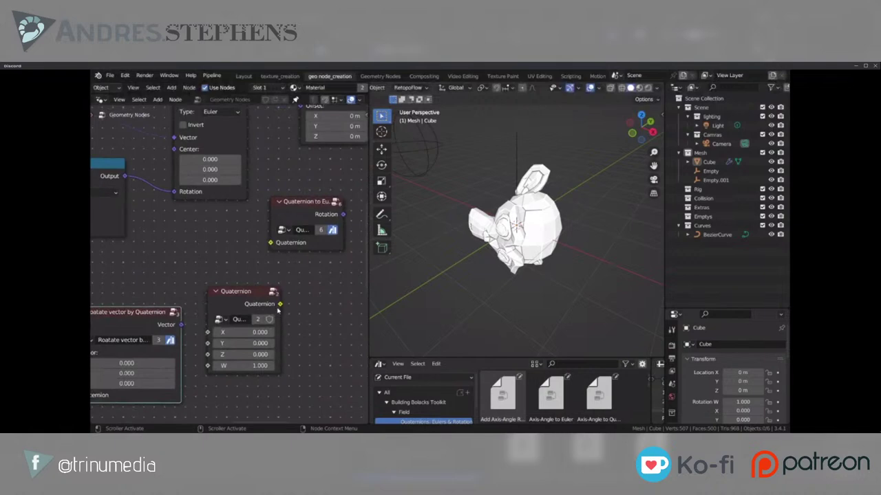
Step: Inspect the Quaternion group and its nested Normalize Quaternion group, returning to the main node tree
{"action": "left_click", "coordinate": [264, 306]}
{"action": "key", "text": "Tab"}
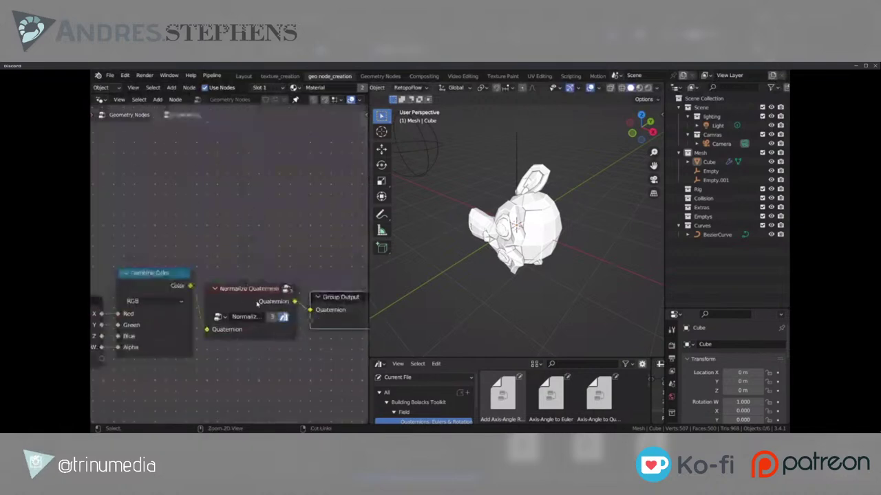
{"action": "left_click", "coordinate": [257, 302]}
{"action": "key", "text": "Tab"}
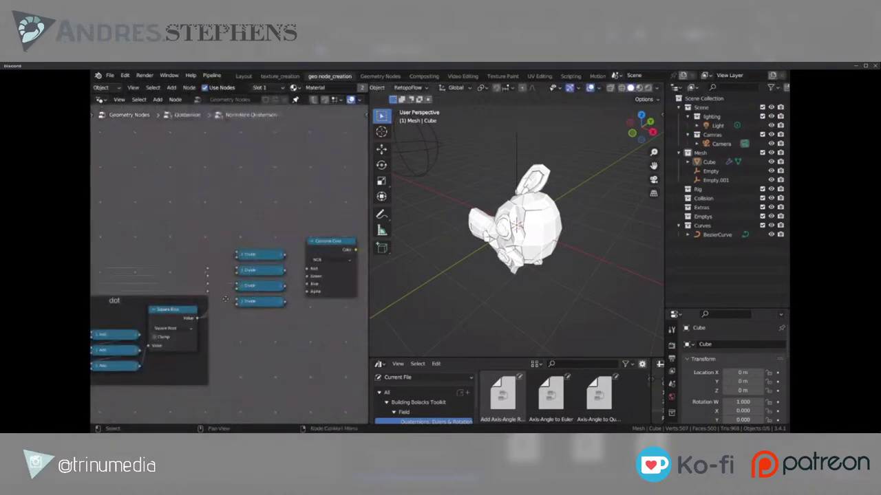
{"action": "key", "text": "Tab"}
{"action": "key", "text": "Tab"}
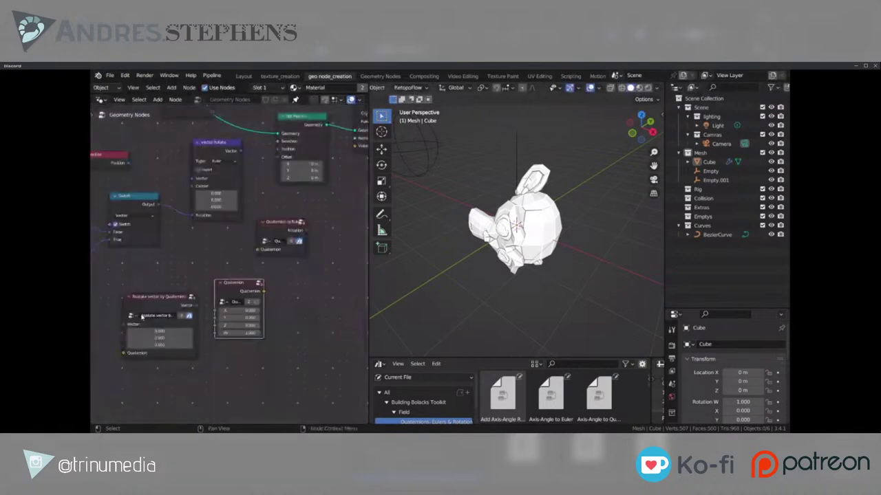
Step: Move Group Output beside Join Geometry and bring Join Geometry into line with Store Named Attribute
{"action": "middle_click_drag", "start_coordinate": [203, 340], "coordinate": [220, 365]}
{"action": "scroll", "coordinate": [265, 335], "scroll_direction": "up", "scroll_amount": 1}
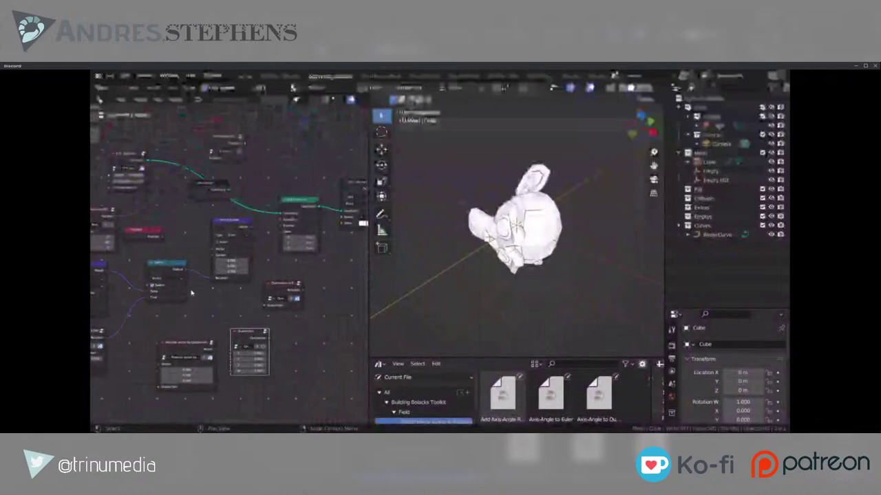
{"action": "scroll", "coordinate": [191, 293], "scroll_direction": "left", "scroll_amount": 5, "text": "ctrl"}
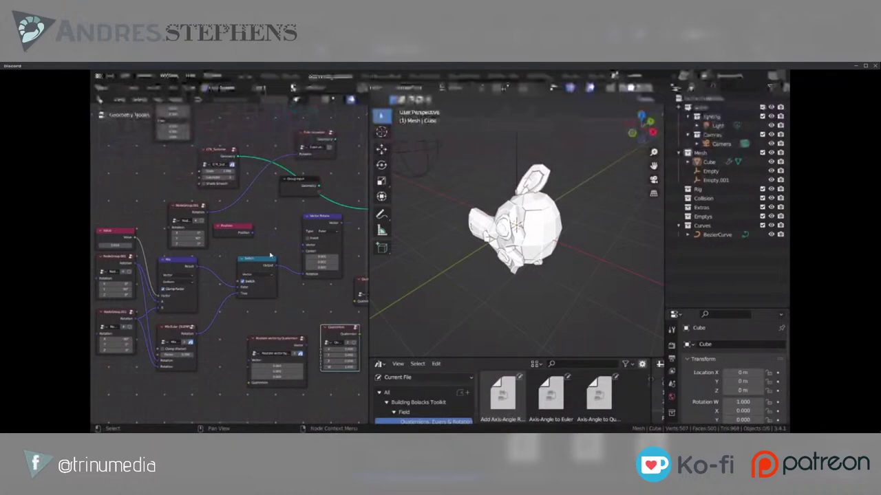
{"action": "scroll", "coordinate": [266, 277], "scroll_direction": "up", "scroll_amount": 7}
{"action": "scroll", "coordinate": [256, 305], "scroll_direction": "down", "scroll_amount": 4}
{"action": "middle_click_drag", "start_coordinate": [265, 310], "coordinate": [304, 360]}
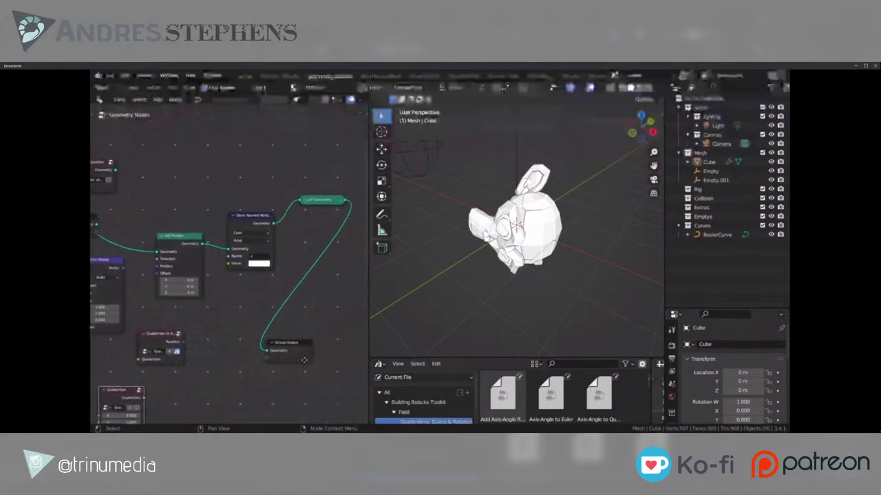
{"action": "left_click_drag", "start_coordinate": [295, 348], "coordinate": [369, 231]}
{"action": "left_click", "coordinate": [301, 219]}
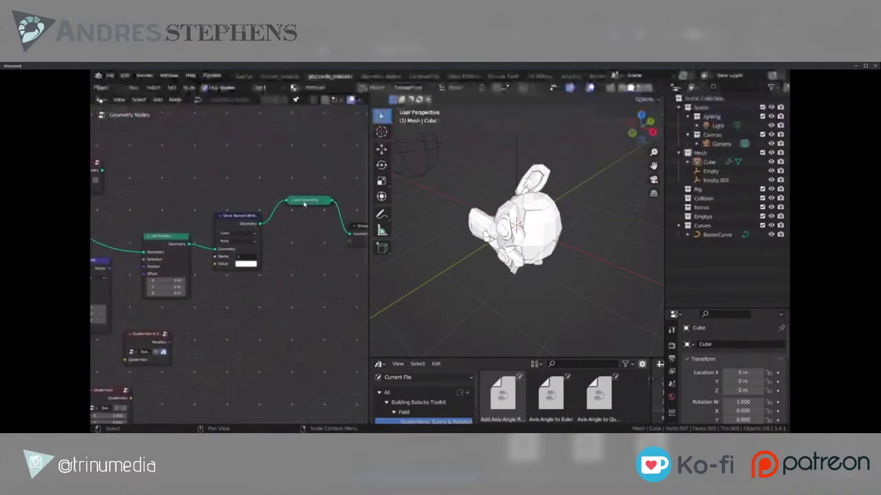
{"action": "left_click_drag", "start_coordinate": [303, 204], "coordinate": [295, 230]}
Step: Review the quaternion utility groups, including Quaternion Length, and the Quaternion and Quaternion to Euler nodes beside the rotation setup
{"action": "middle_click_drag", "start_coordinate": [148, 329], "coordinate": [335, 307]}
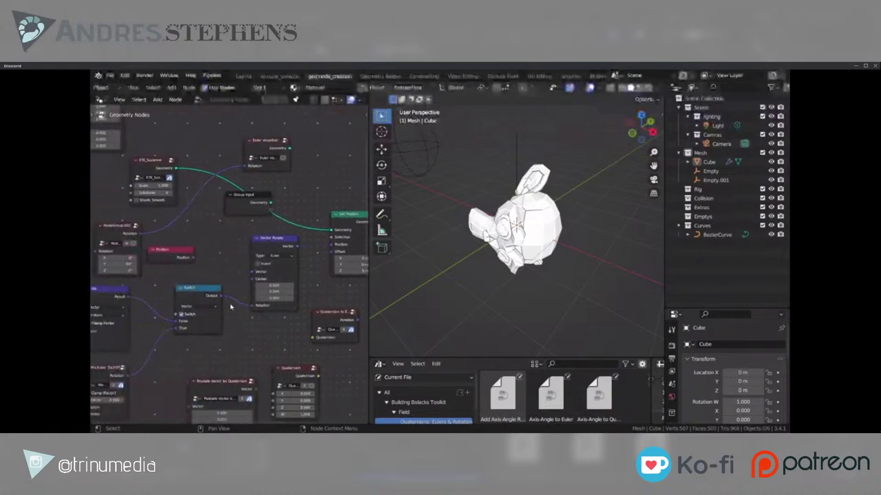
{"action": "scroll", "coordinate": [230, 307], "scroll_direction": "down", "scroll_amount": 5}
{"action": "middle_click_drag", "start_coordinate": [234, 343], "coordinate": [232, 181]}
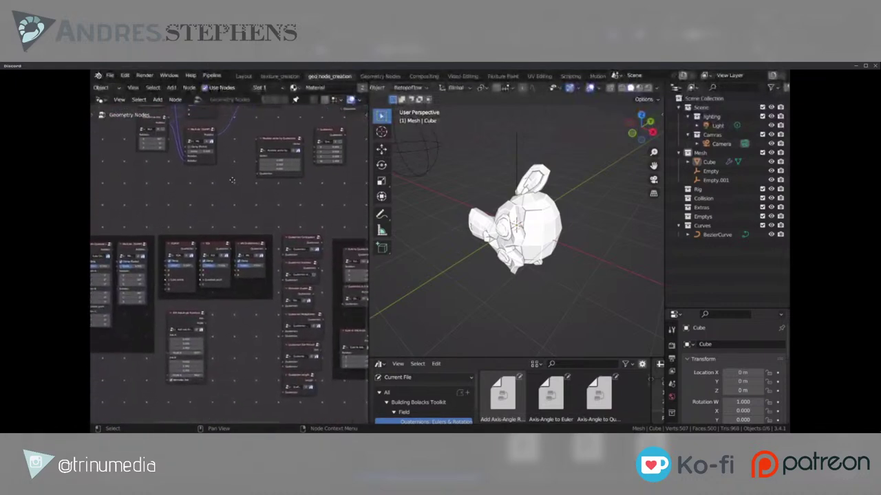
{"action": "scroll", "coordinate": [263, 334], "scroll_direction": "up", "scroll_amount": 3}
{"action": "middle_click_drag", "start_coordinate": [289, 352], "coordinate": [272, 287]}
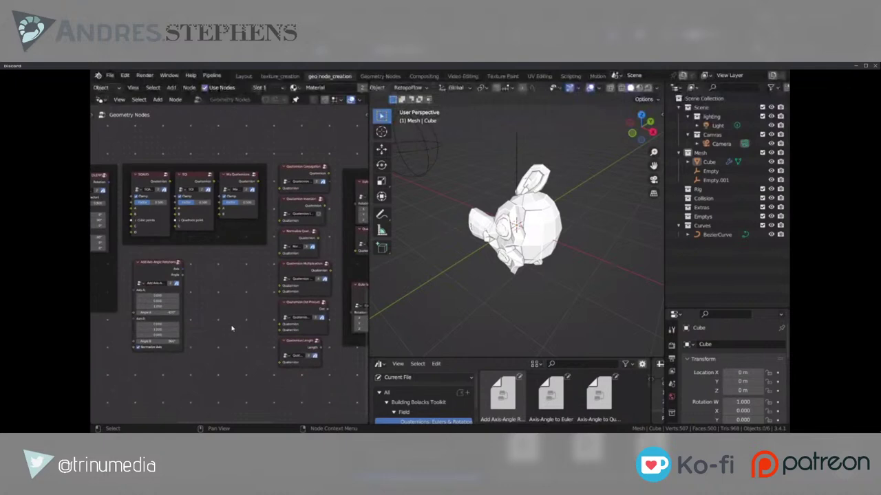
{"action": "left_click", "coordinate": [299, 349]}
{"action": "scroll", "coordinate": [273, 273], "scroll_direction": "down", "scroll_amount": 3}
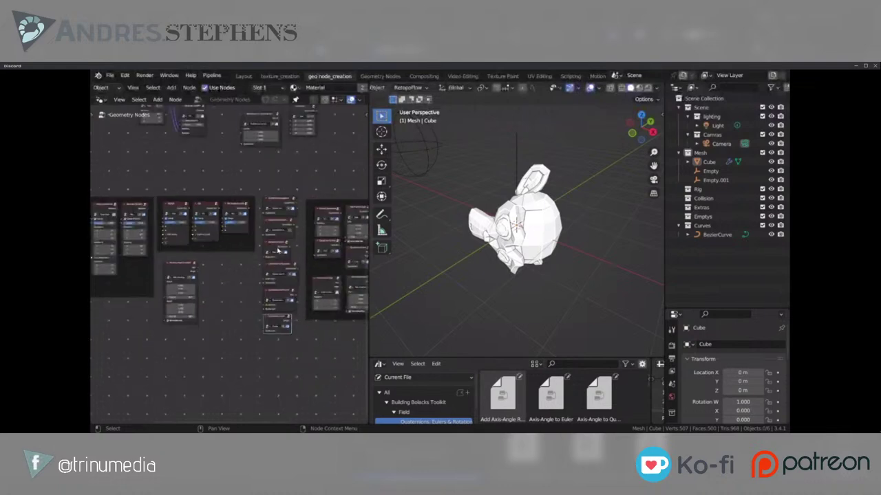
{"action": "scroll", "coordinate": [278, 251], "scroll_direction": "up", "scroll_amount": 8, "text": "shift"}
{"action": "scroll", "coordinate": [255, 356], "scroll_direction": "up", "scroll_amount": 3}
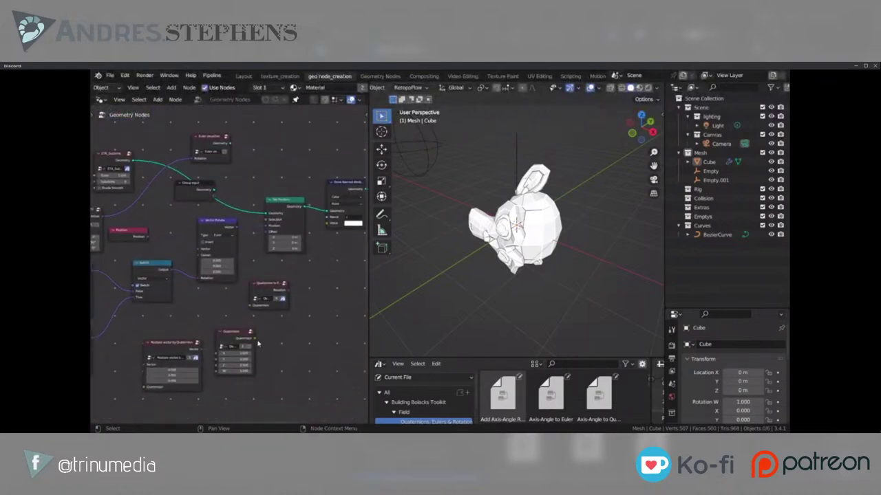
{"action": "scroll", "coordinate": [257, 350], "scroll_direction": "down", "scroll_amount": 1}
{"action": "scroll", "coordinate": [256, 350], "scroll_direction": "up", "scroll_amount": 2}
{"action": "middle_click_drag", "start_coordinate": [249, 375], "coordinate": [271, 311]}
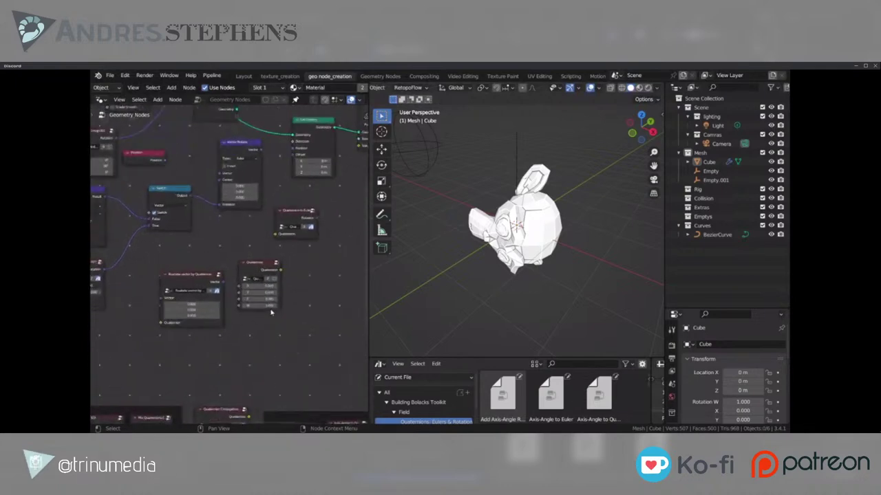
{"action": "middle_click_drag", "start_coordinate": [304, 233], "coordinate": [283, 311]}
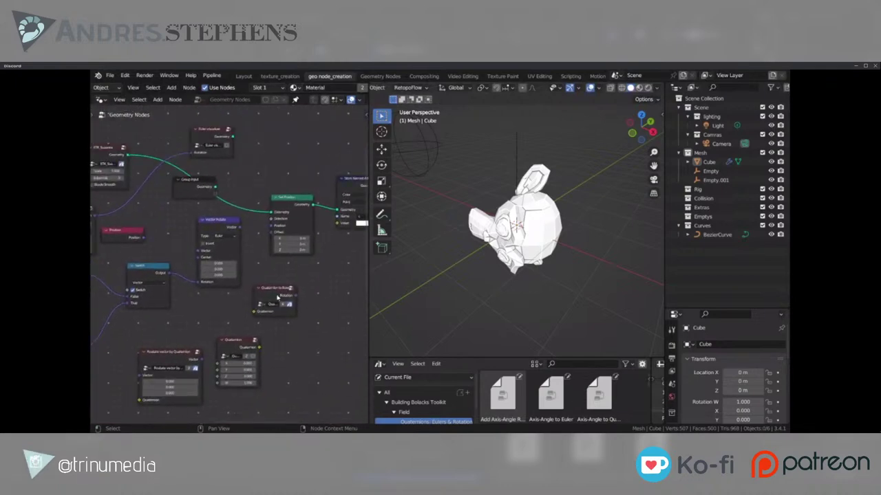
Step: Duplicate the framed Roatate vector by Quaternion node, place the copy near the main setup and detach it from its frame
{"action": "scroll", "coordinate": [278, 297], "scroll_direction": "down", "scroll_amount": 3}
{"action": "scroll", "coordinate": [289, 330], "scroll_direction": "down", "scroll_amount": 4, "text": "shift"}
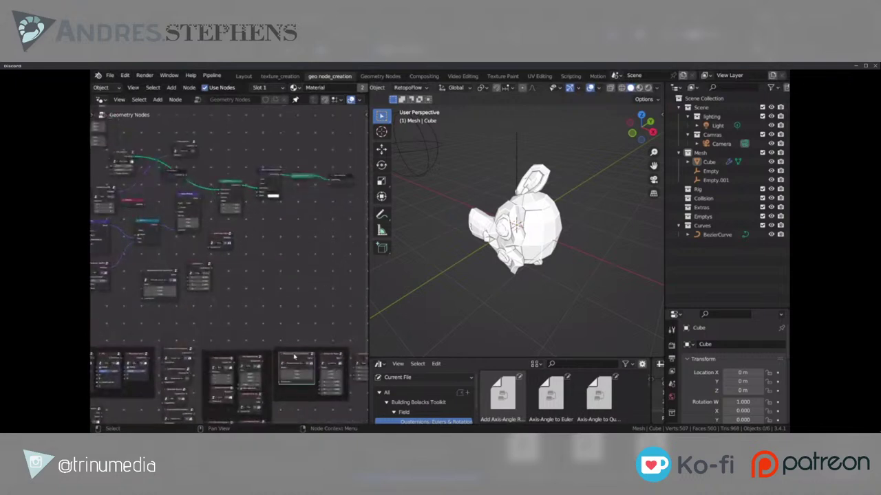
{"action": "key", "text": "shift+d"}
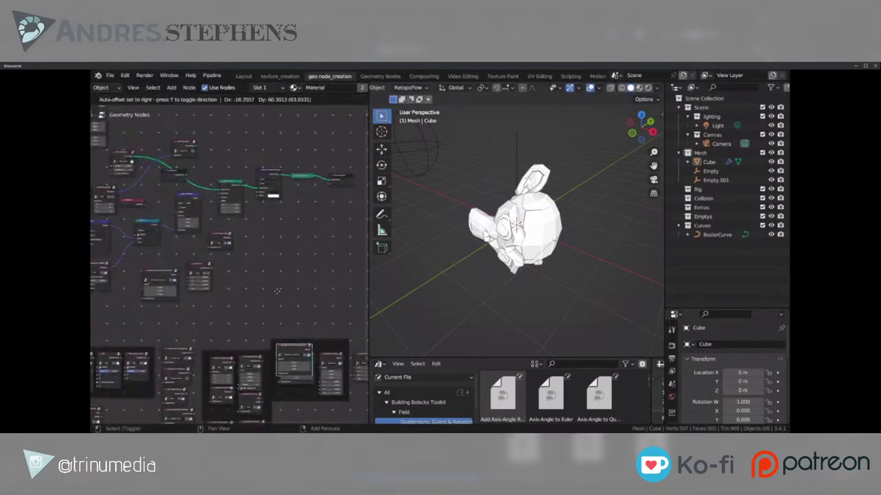
{"action": "left_click", "coordinate": [266, 272]}
{"action": "key", "text": "alt+p"}
{"action": "scroll", "coordinate": [264, 260], "scroll_direction": "up", "scroll_amount": 3}
{"action": "middle_click_drag", "start_coordinate": [263, 260], "coordinate": [288, 337]}
{"action": "scroll", "coordinate": [289, 337], "scroll_direction": "up", "scroll_amount": 1}
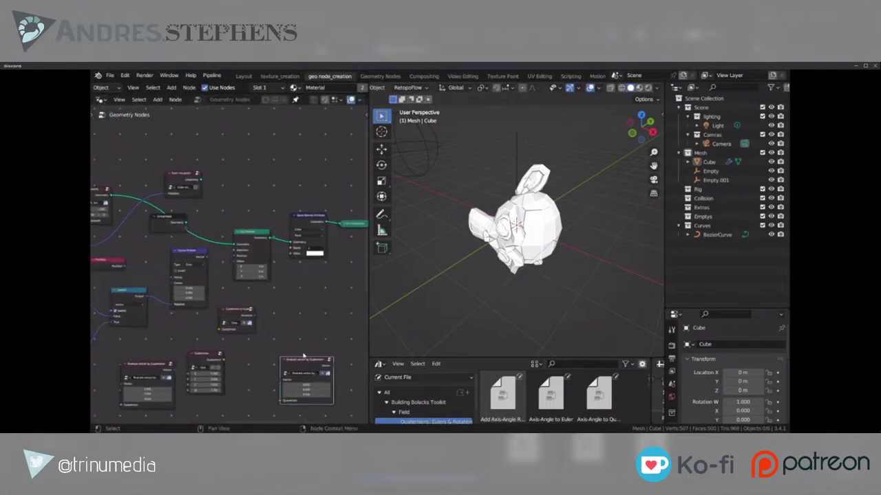
Step: Pull Vector Rotate out of the chain and insert the Roatate vector by Quaternion copy between Position and Set Position
{"action": "left_click_drag", "start_coordinate": [302, 358], "coordinate": [303, 312]}
{"action": "left_click_drag", "start_coordinate": [196, 265], "coordinate": [240, 383], "text": "alt"}
{"action": "left_click_drag", "start_coordinate": [300, 316], "coordinate": [183, 255]}
{"action": "scroll", "coordinate": [155, 252], "scroll_direction": "up", "scroll_amount": 2}
{"action": "left_click_drag", "start_coordinate": [171, 318], "coordinate": [169, 284]}
{"action": "scroll", "coordinate": [194, 268], "scroll_direction": "up", "scroll_amount": 2}
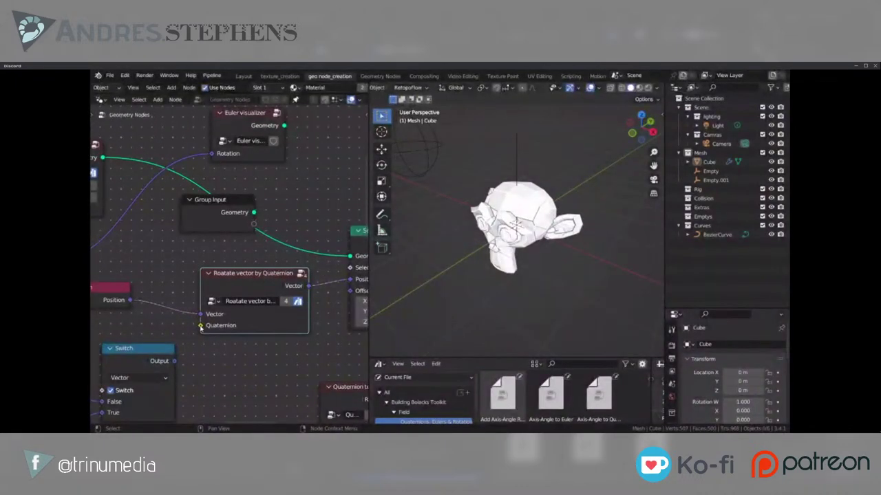
{"action": "left_click_drag", "start_coordinate": [233, 284], "coordinate": [249, 275]}
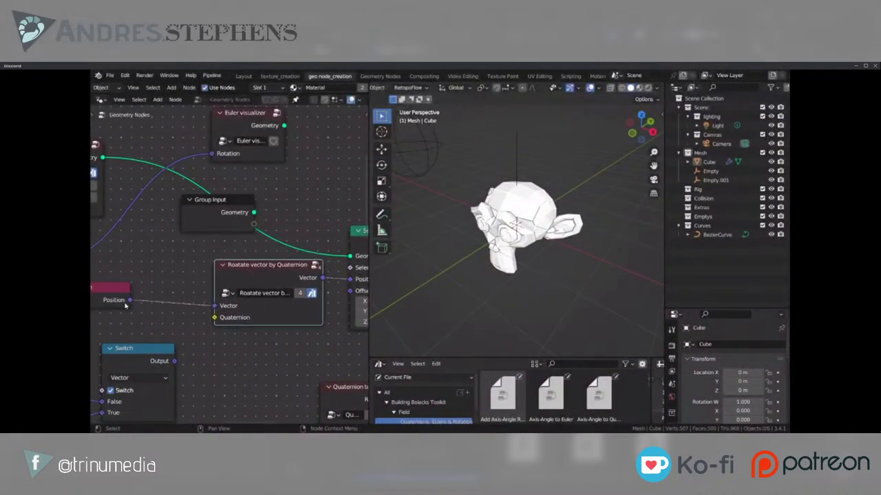
{"action": "left_click_drag", "start_coordinate": [104, 300], "coordinate": [157, 293]}
Step: Examine the rotation mixing setup, the Mix Quaternions library group and the open Quaternion input of Roatate vector by Quaternion
{"action": "scroll", "coordinate": [166, 347], "scroll_direction": "down", "scroll_amount": 2}
{"action": "middle_click_drag", "start_coordinate": [166, 347], "coordinate": [330, 255]}
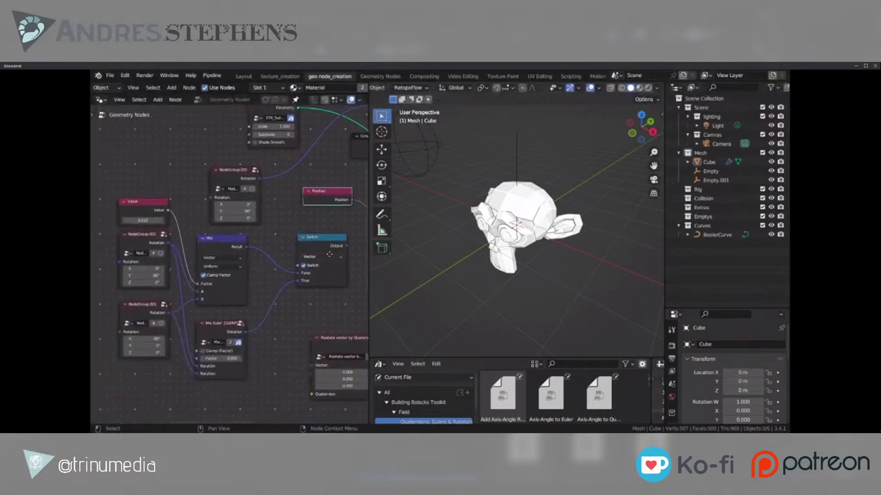
{"action": "scroll", "coordinate": [329, 254], "scroll_direction": "down", "scroll_amount": 8}
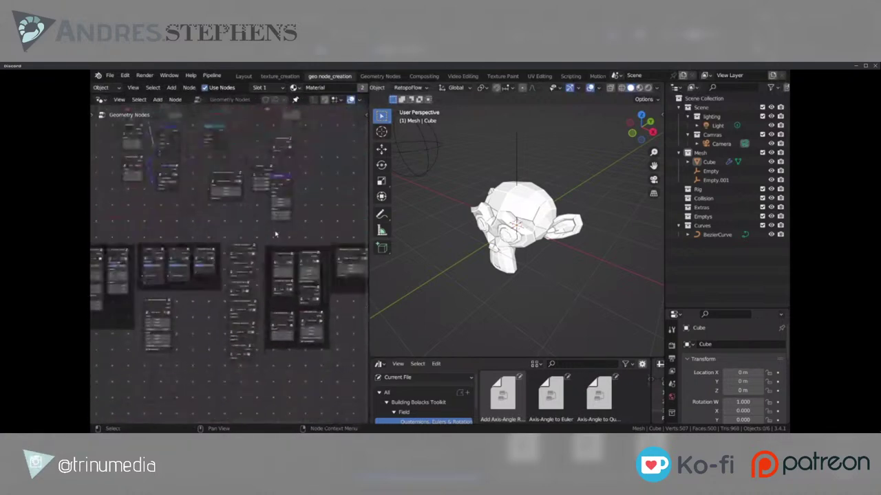
{"action": "scroll", "coordinate": [275, 235], "scroll_direction": "up", "scroll_amount": 5}
{"action": "scroll", "coordinate": [188, 337], "scroll_direction": "down", "scroll_amount": 3}
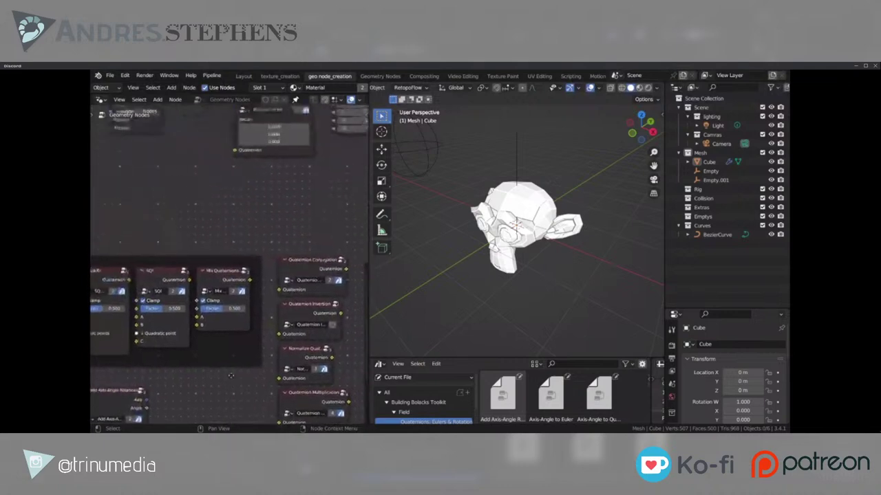
{"action": "middle_click_drag", "start_coordinate": [257, 383], "coordinate": [231, 317]}
{"action": "scroll", "coordinate": [314, 317], "scroll_direction": "up", "scroll_amount": 6}
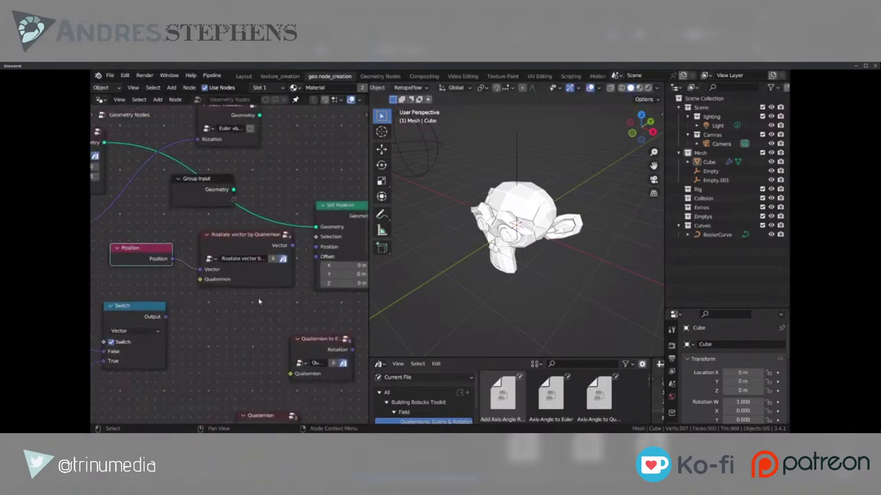
{"action": "scroll", "coordinate": [252, 294], "scroll_direction": "up", "scroll_amount": 3}
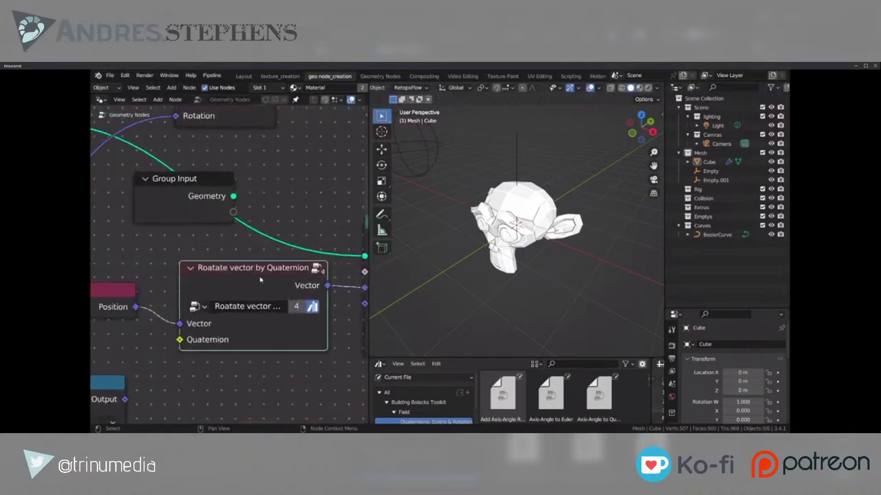
Step: Examine the inner nodes of the Roatate vector by Quaternion group and return to the main node tree
{"action": "key", "text": "Tab"}
{"action": "scroll", "coordinate": [260, 279], "scroll_direction": "down", "scroll_amount": 5}
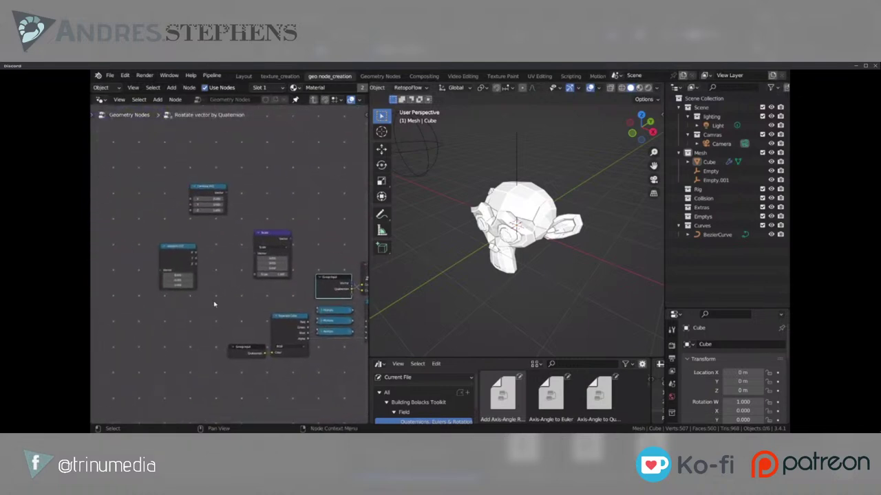
{"action": "middle_click_drag", "start_coordinate": [278, 292], "coordinate": [216, 293]}
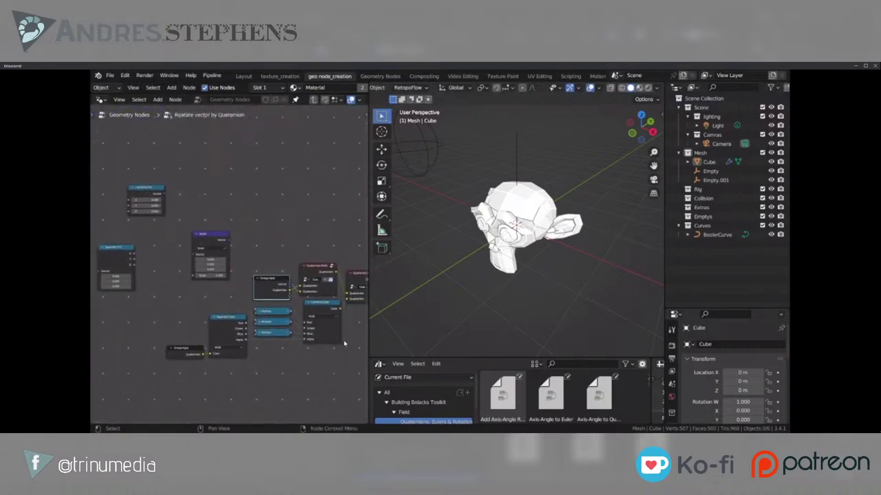
{"action": "scroll", "coordinate": [344, 343], "scroll_direction": "up", "scroll_amount": 3}
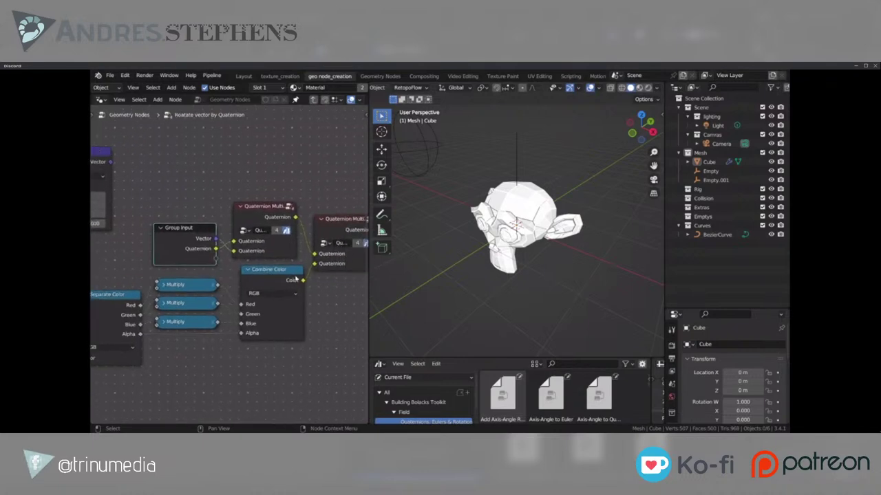
{"action": "key", "text": "Tab"}
{"action": "scroll", "coordinate": [346, 177], "scroll_direction": "down", "scroll_amount": 4}
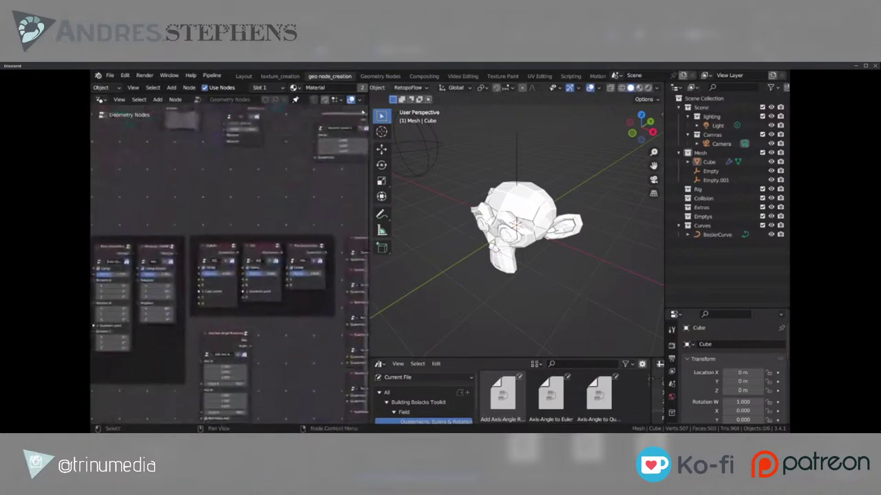
Step: Review the Quaternion Conjugation group in the utility column and go back to the inserted Roatate vector by Quaternion node
{"action": "scroll", "coordinate": [335, 215], "scroll_direction": "up", "scroll_amount": 3}
{"action": "left_click", "coordinate": [335, 213]}
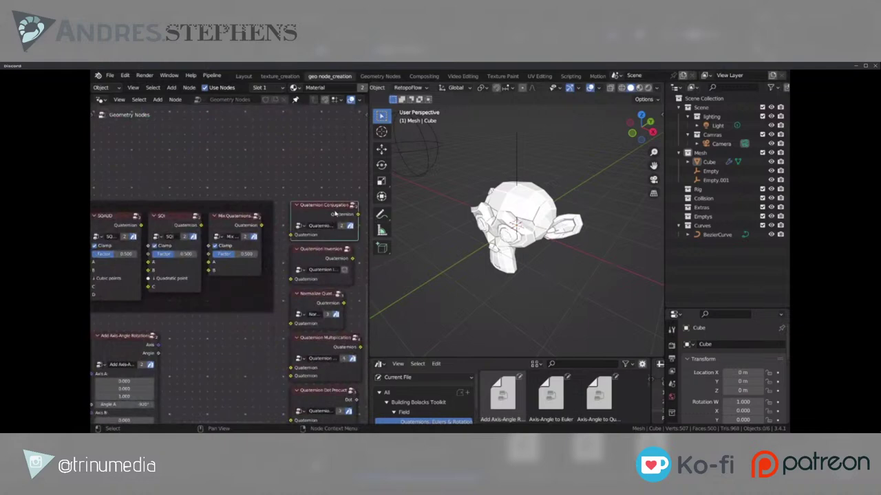
{"action": "middle_click_drag", "start_coordinate": [335, 213], "coordinate": [279, 276]}
{"action": "scroll", "coordinate": [279, 275], "scroll_direction": "up", "scroll_amount": 3}
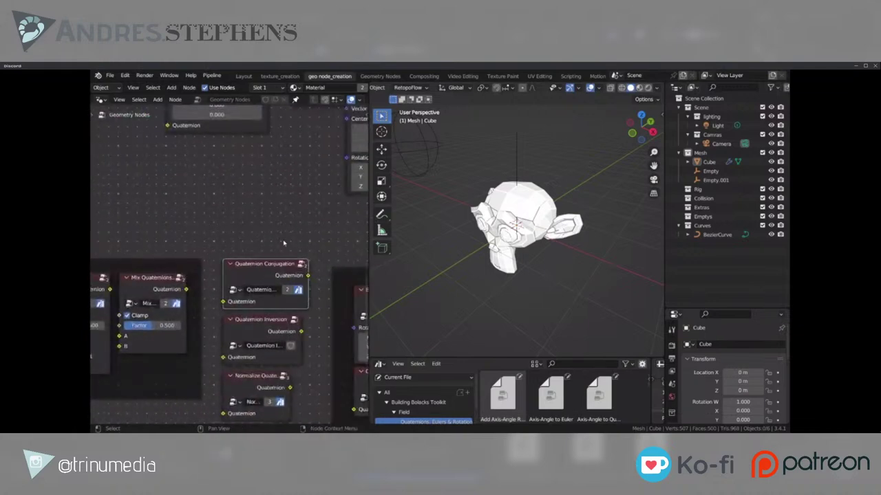
{"action": "scroll", "coordinate": [283, 243], "scroll_direction": "down", "scroll_amount": 4}
{"action": "middle_click_drag", "start_coordinate": [283, 243], "coordinate": [154, 374]}
{"action": "middle_click_drag", "start_coordinate": [276, 208], "coordinate": [258, 351]}
{"action": "scroll", "coordinate": [258, 351], "scroll_direction": "up", "scroll_amount": 2}
{"action": "middle_click_drag", "start_coordinate": [207, 308], "coordinate": [257, 304]}
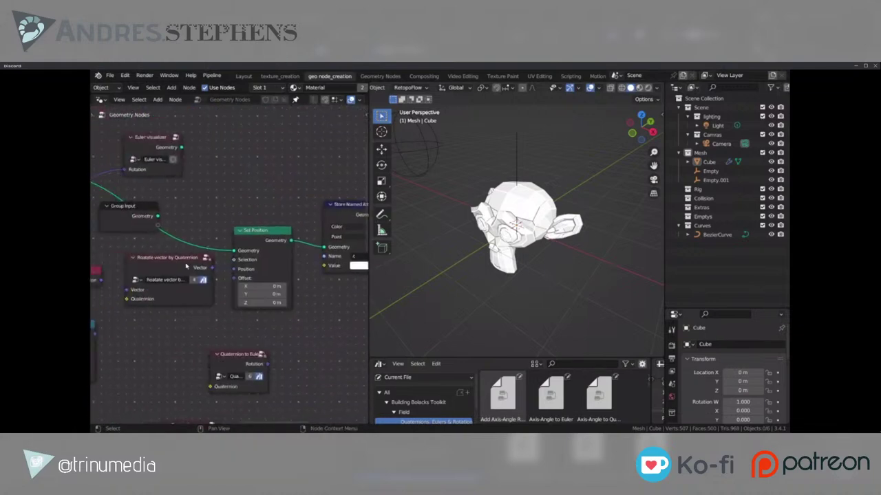
Step: Reopen the Roatate vector by Quaternion group and check the settings of the lowest collapsed Multiply node
{"action": "left_click", "coordinate": [187, 267]}
{"action": "key", "text": "Tab"}
{"action": "key", "text": "ctrl+v"}
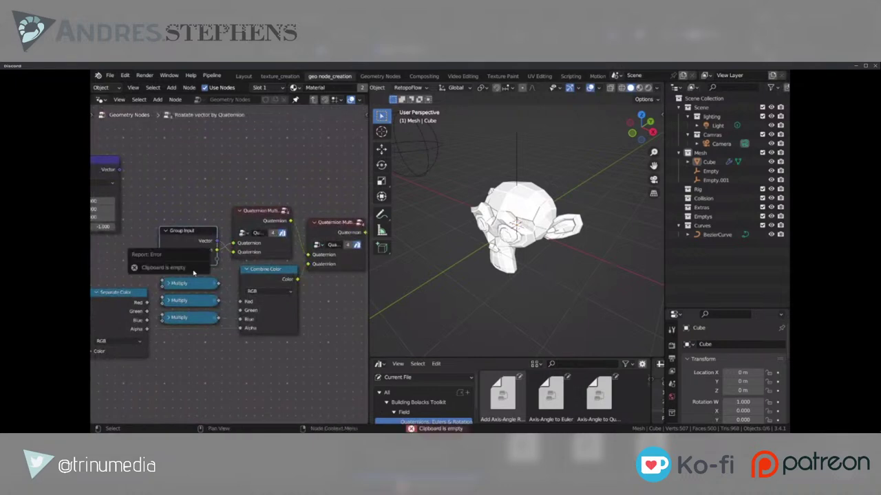
{"action": "scroll", "coordinate": [172, 289], "scroll_direction": "up", "scroll_amount": 2}
{"action": "left_click", "coordinate": [167, 288]}
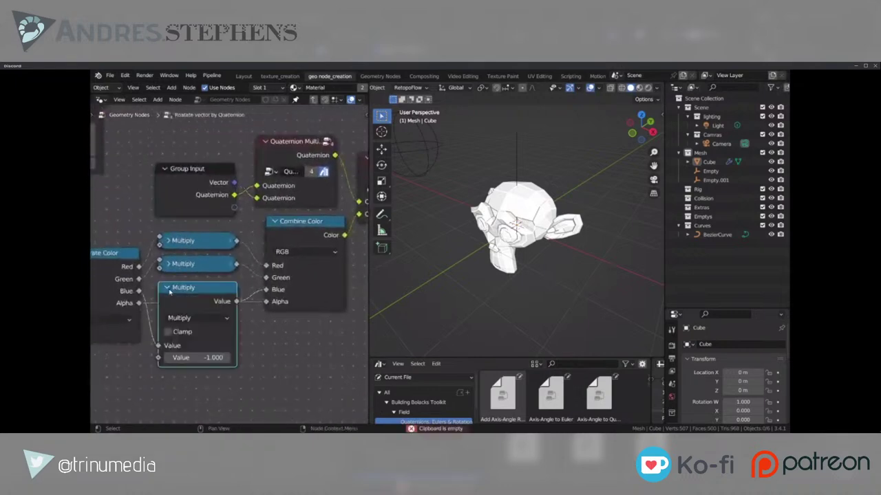
{"action": "left_click", "coordinate": [167, 287]}
{"action": "scroll", "coordinate": [224, 257], "scroll_direction": "down", "scroll_amount": 2}
{"action": "middle_click_drag", "start_coordinate": [292, 228], "coordinate": [255, 307]}
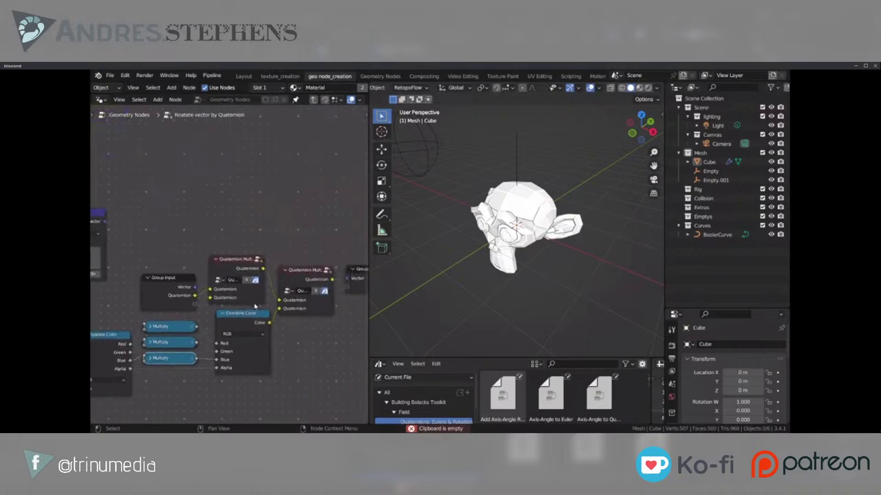
Step: Nudge the first Quaternion Multiplication node and the Group Input beside it to spread out their links
{"action": "scroll", "coordinate": [248, 275], "scroll_direction": "up", "scroll_amount": 1}
{"action": "left_click", "coordinate": [242, 271]}
{"action": "mouse_move", "coordinate": [242, 269]}
{"action": "left_mouse_down"}
{"action": "mouse_move", "coordinate": [245, 245]}
{"action": "mouse_move", "coordinate": [253, 262]}
{"action": "mouse_move", "coordinate": [241, 265]}
{"action": "left_mouse_up"}
{"action": "mouse_move", "coordinate": [164, 294]}
{"action": "left_mouse_down"}
{"action": "mouse_move", "coordinate": [167, 270]}
{"action": "mouse_move", "coordinate": [165, 295]}
{"action": "mouse_move", "coordinate": [150, 287]}
{"action": "left_mouse_up"}
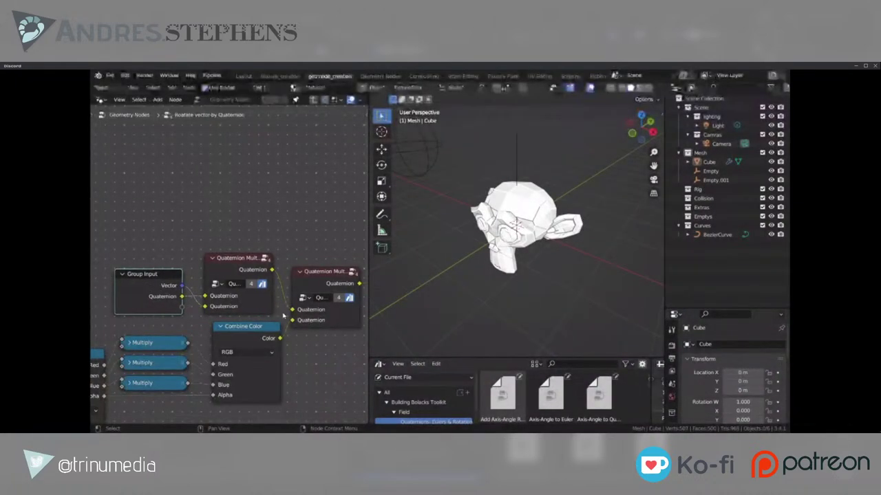
Step: Examine how Group Input and Combine Color feed the two chained Quaternion Multiplication nodes
{"action": "left_click", "coordinate": [329, 281]}
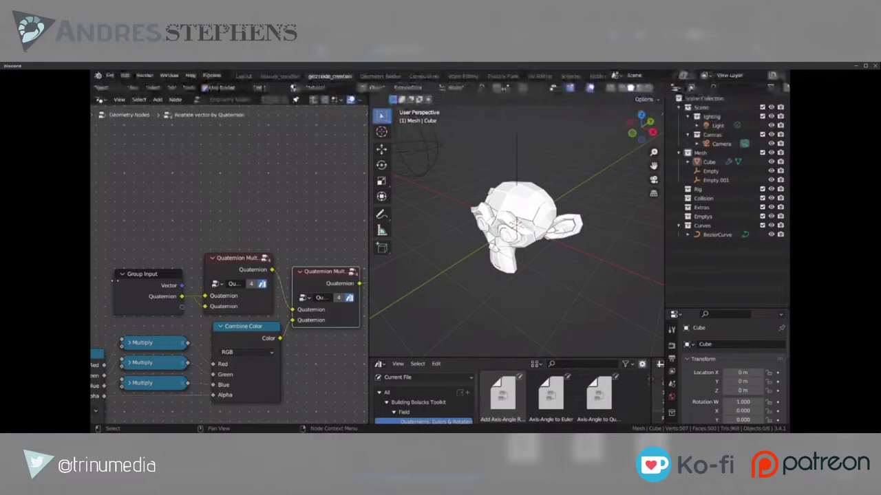
{"action": "middle_click_drag", "start_coordinate": [172, 323], "coordinate": [218, 299]}
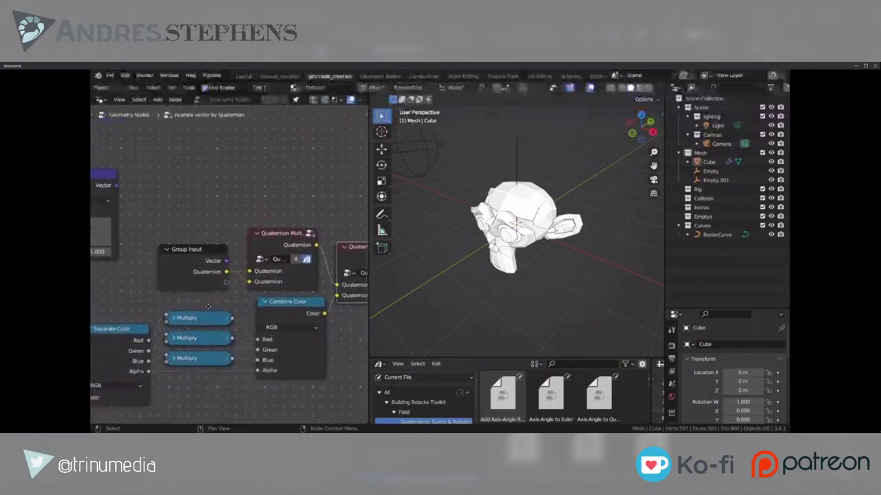
{"action": "scroll", "coordinate": [219, 314], "scroll_direction": "down", "scroll_amount": 4}
{"action": "scroll", "coordinate": [270, 284], "scroll_direction": "up", "scroll_amount": 5}
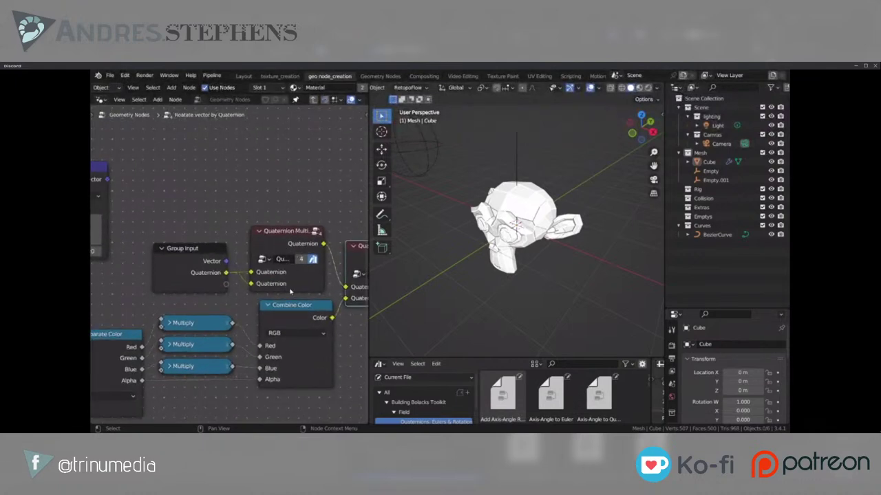
{"action": "middle_click_drag", "start_coordinate": [300, 293], "coordinate": [276, 291]}
{"action": "scroll", "coordinate": [279, 294], "scroll_direction": "up", "scroll_amount": 1}
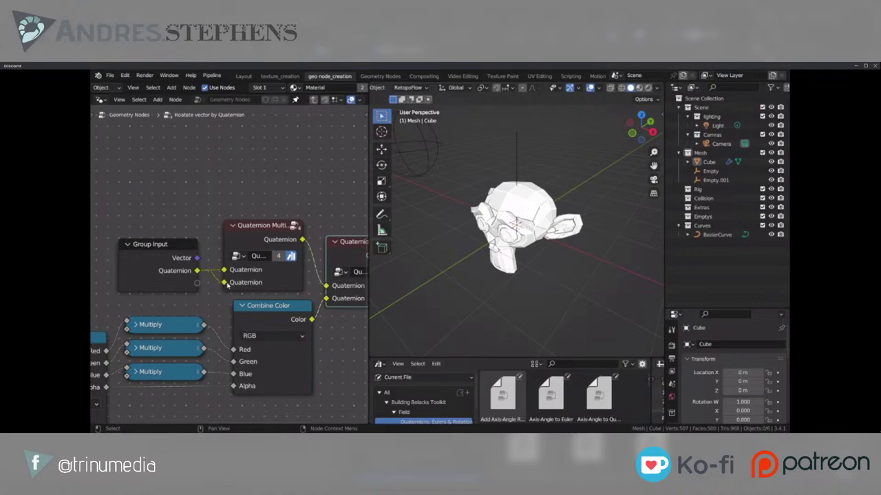
{"action": "left_click", "coordinate": [176, 274]}
{"action": "middle_click_drag", "start_coordinate": [295, 271], "coordinate": [261, 276]}
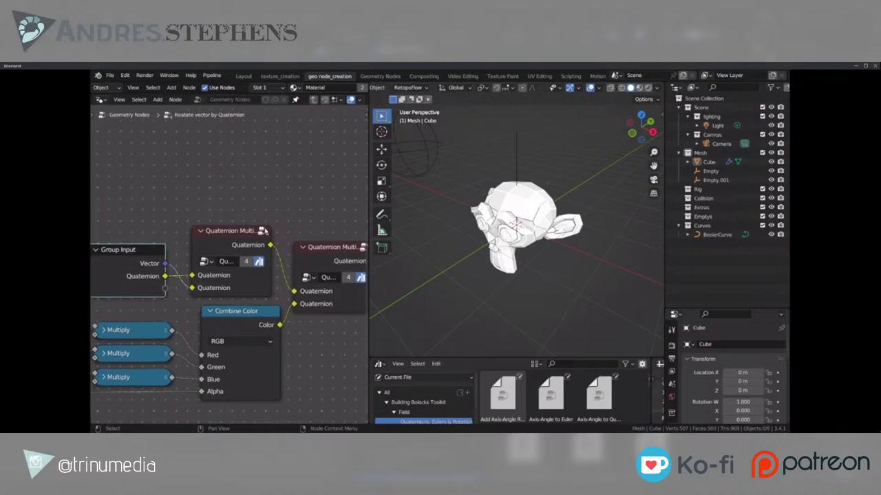
{"action": "mouse_move", "coordinate": [305, 294]}
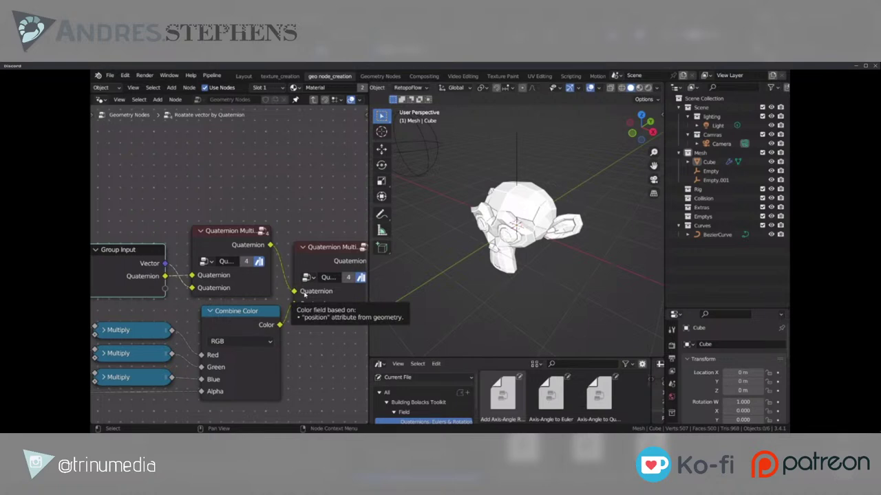
{"action": "scroll", "coordinate": [261, 268], "scroll_direction": "down", "scroll_amount": 1}
Step: Widen the first Quaternion Multiplication node and shift the second one with Group Output along the X axis to make room
{"action": "left_click", "coordinate": [223, 241]}
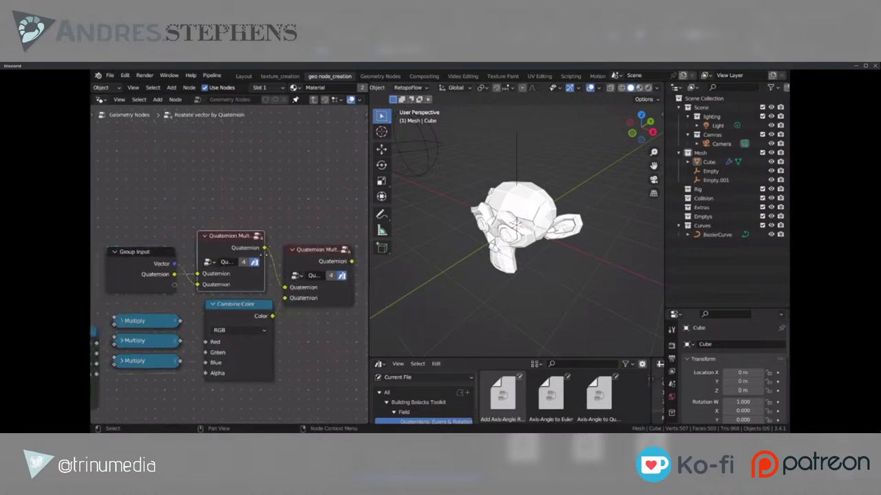
{"action": "left_click_drag", "start_coordinate": [263, 254], "coordinate": [287, 256]}
{"action": "middle_click_drag", "start_coordinate": [305, 257], "coordinate": [268, 265]}
{"action": "left_click", "coordinate": [279, 268]}
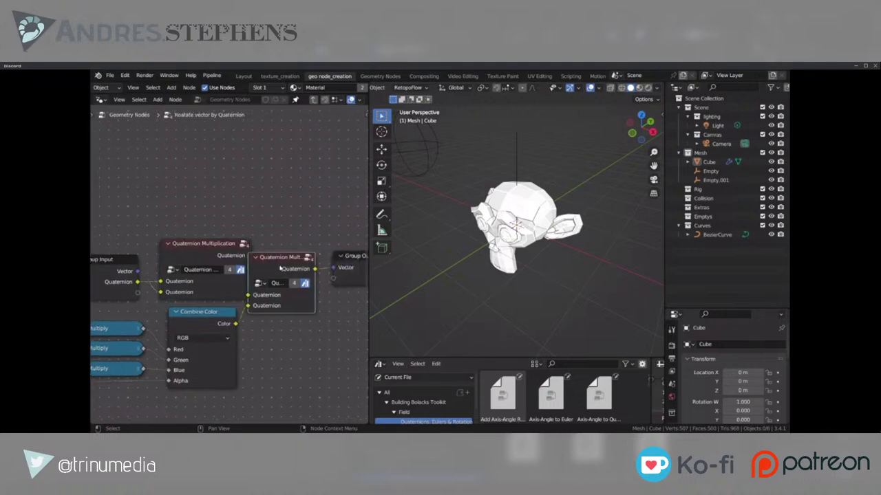
{"action": "scroll", "coordinate": [280, 268], "scroll_direction": "down", "scroll_amount": 1}
{"action": "left_click_drag", "start_coordinate": [337, 218], "coordinate": [285, 309]}
{"action": "key", "text": "g"}
{"action": "key", "text": "x"}
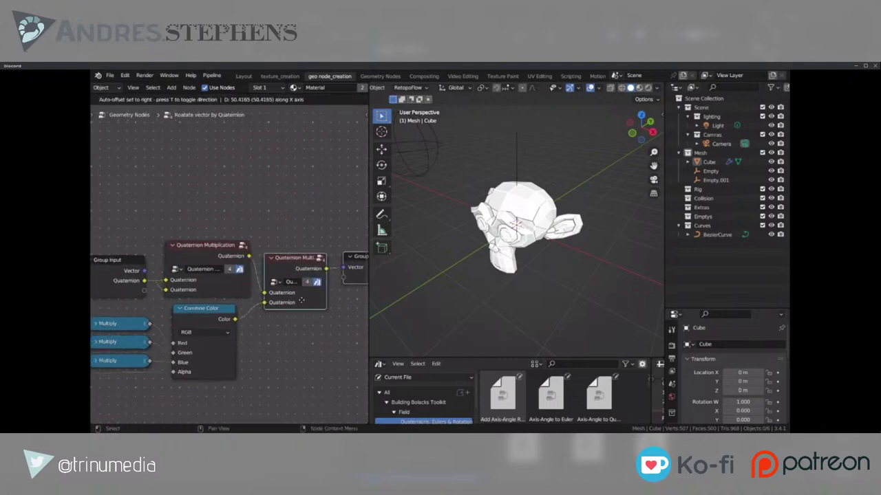
{"action": "left_click", "coordinate": [301, 300]}
Step: Examine the nodes inside the Quaternion Multiplication group in a maximized node editor and return to the main node tree
{"action": "left_click", "coordinate": [232, 262]}
{"action": "key", "text": "Tab"}
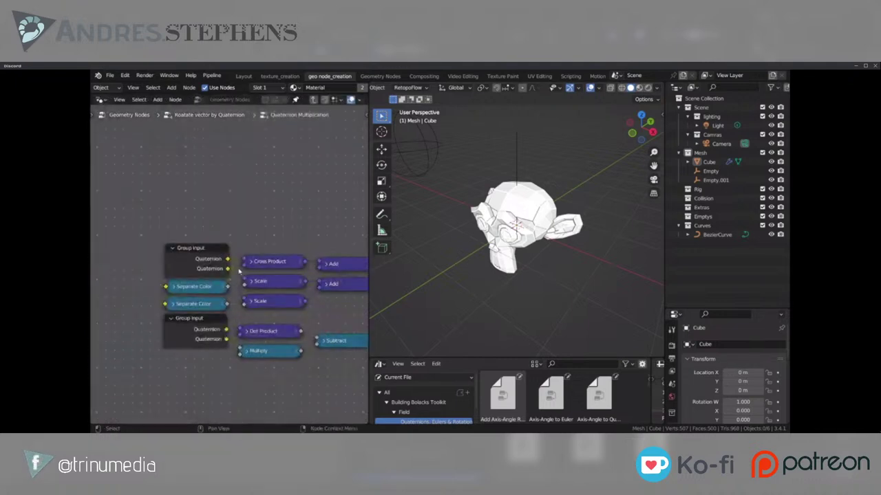
{"action": "middle_click_drag", "start_coordinate": [239, 271], "coordinate": [211, 256]}
{"action": "key", "text": "ctrl+space"}
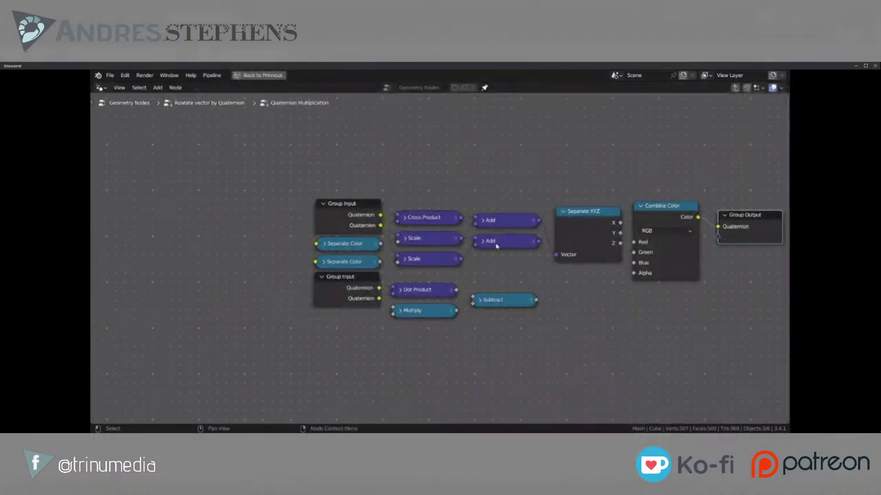
{"action": "scroll", "coordinate": [491, 269], "scroll_direction": "up", "scroll_amount": 2}
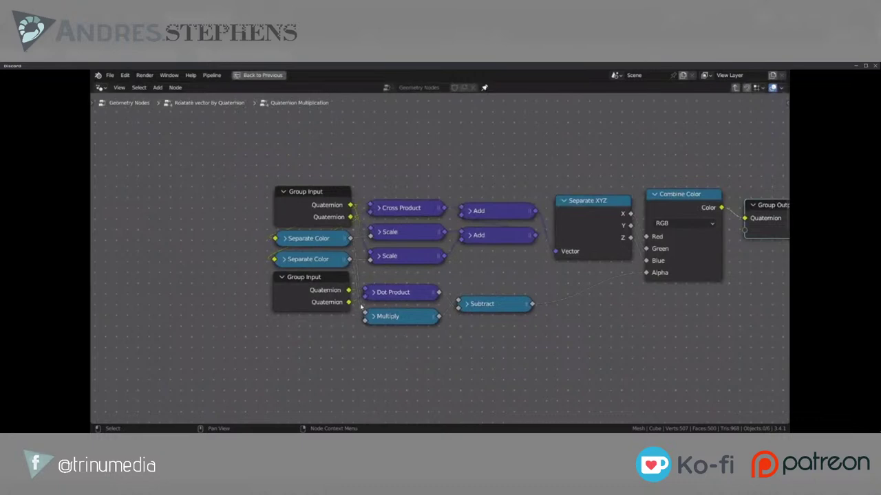
{"action": "middle_click_drag", "start_coordinate": [768, 202], "coordinate": [620, 236]}
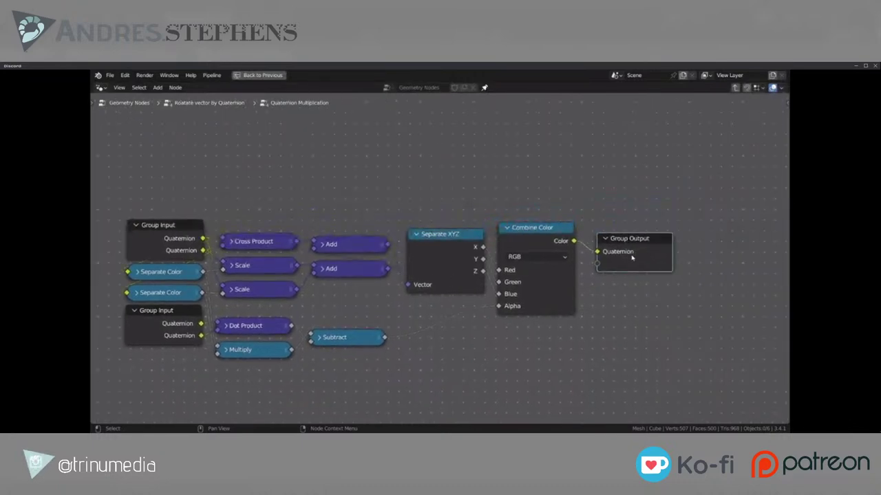
{"action": "mouse_move", "coordinate": [609, 254]}
{"action": "key", "text": "ctrl"}
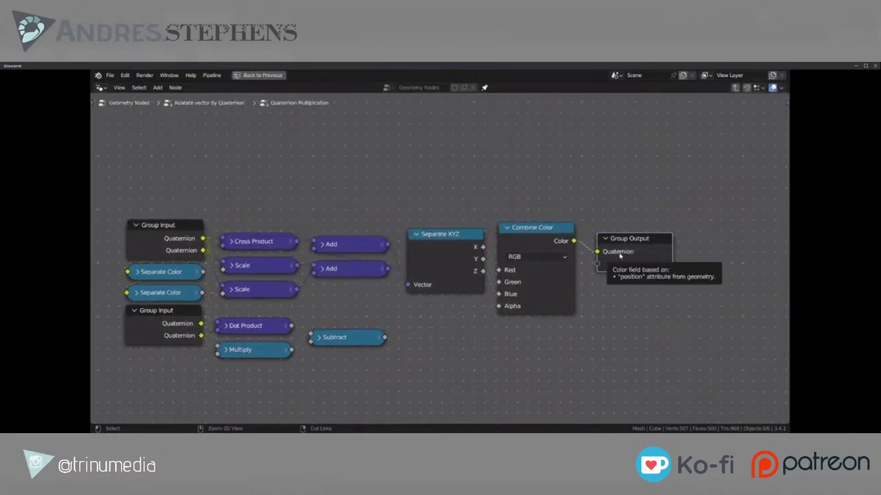
{"action": "key", "text": "ctrl+Tab"}
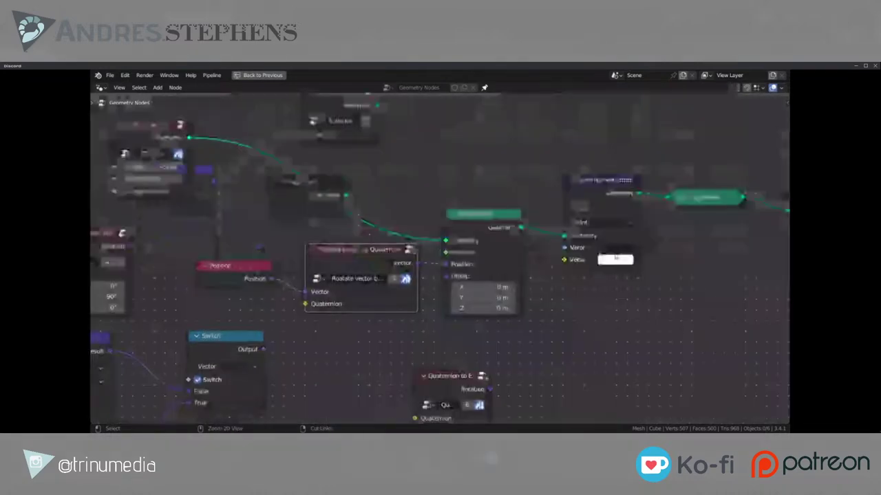
{"action": "key", "text": "ctrl+Tab"}
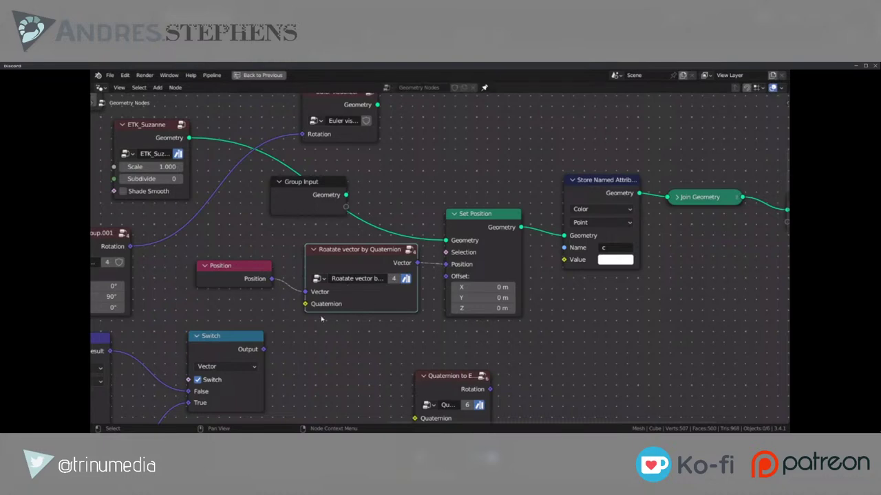
Step: Move the unused Vector Rotate node away from the main setup to the far end of the node library row
{"action": "scroll", "coordinate": [319, 321], "scroll_direction": "down", "scroll_amount": 8}
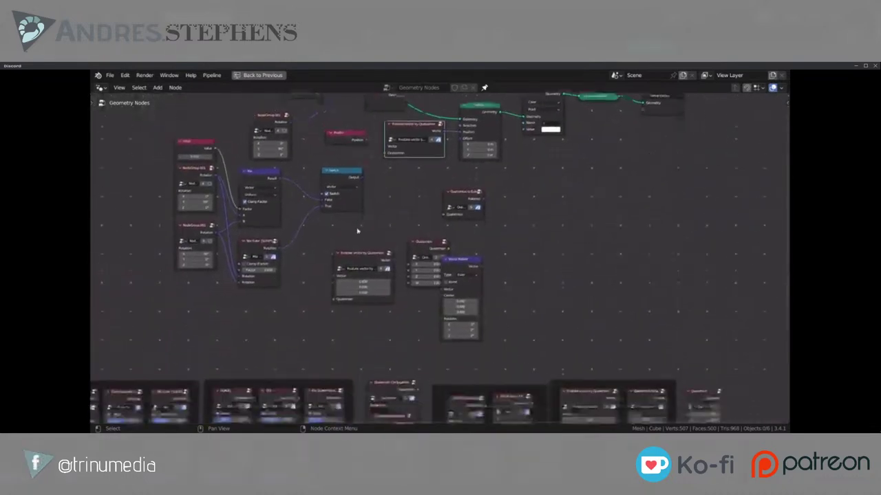
{"action": "left_click_drag", "start_coordinate": [445, 270], "coordinate": [695, 366]}
{"action": "middle_click_drag", "start_coordinate": [695, 366], "coordinate": [690, 237]}
{"action": "scroll", "coordinate": [412, 313], "scroll_direction": "up", "scroll_amount": 3}
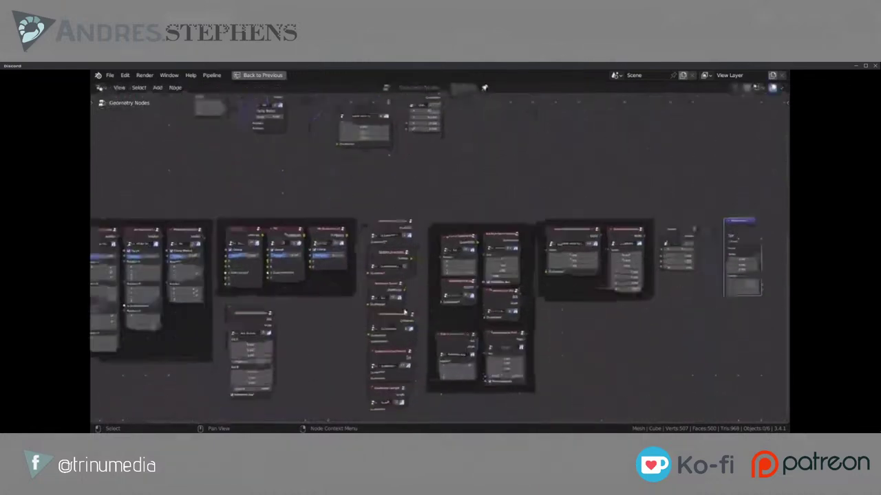
Step: Reposition the Add Axis-Angle Rotations node below the quaternion mixing frame and place a duplicate of it near the main setup
{"action": "middle_click_drag", "start_coordinate": [297, 328], "coordinate": [412, 346]}
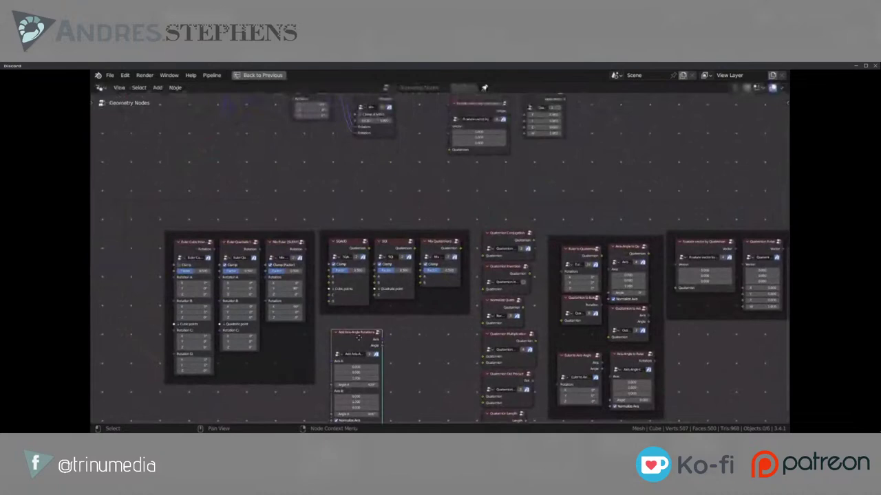
{"action": "left_click_drag", "start_coordinate": [360, 339], "coordinate": [404, 336]}
{"action": "mouse_move", "coordinate": [441, 342]}
{"action": "middle_mouse_down"}
{"action": "mouse_move", "coordinate": [444, 248]}
{"action": "mouse_move", "coordinate": [448, 342]}
{"action": "middle_mouse_up"}
{"action": "scroll", "coordinate": [441, 284], "scroll_direction": "up", "scroll_amount": 3}
{"action": "scroll", "coordinate": [428, 282], "scroll_direction": "down", "scroll_amount": 4}
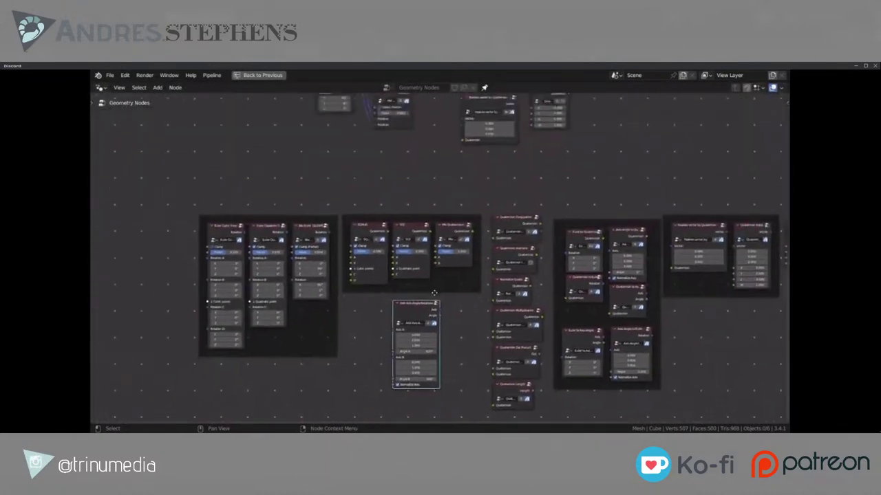
{"action": "scroll", "coordinate": [433, 320], "scroll_direction": "up", "scroll_amount": 1}
{"action": "key", "text": "shift+d"}
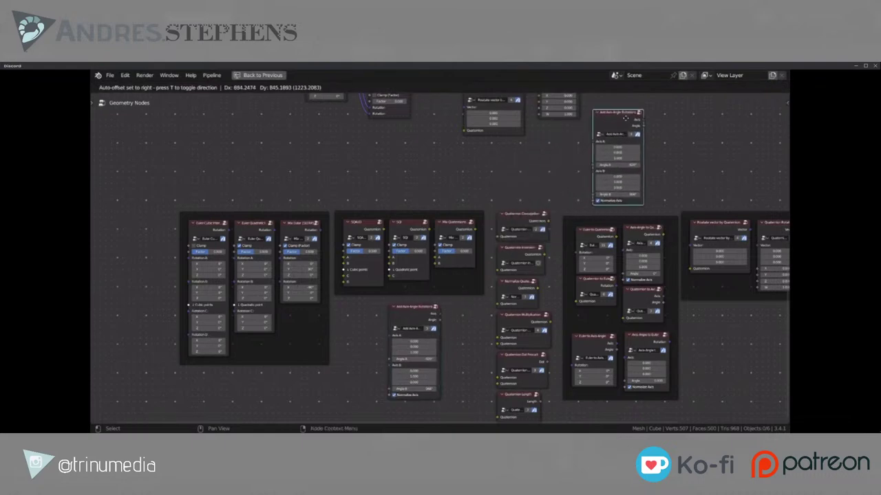
{"action": "left_click", "coordinate": [625, 118]}
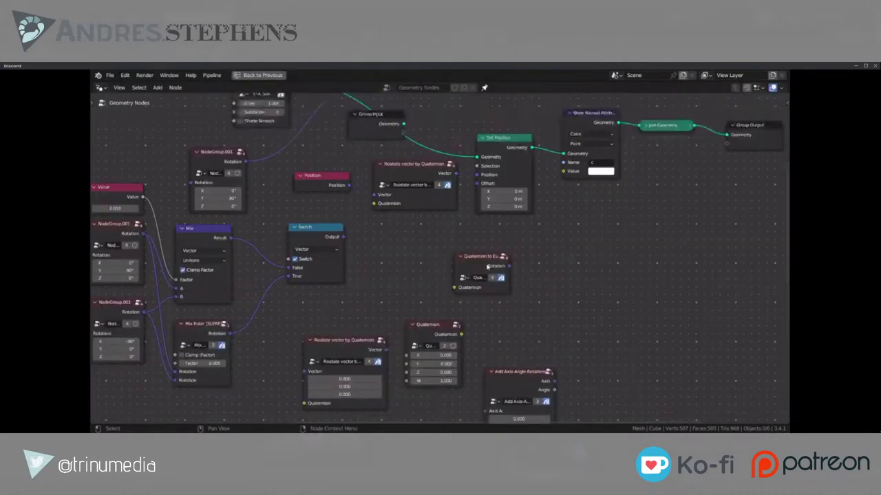
Step: Move the spare Quaternion, Quaternion to Euler and Roatate vector nodes aside, and place the Add Axis-Angle Rotations copy beneath the connected Roatate vector by Quaternion node
{"action": "left_click_drag", "start_coordinate": [531, 300], "coordinate": [697, 269]}
{"action": "left_click_drag", "start_coordinate": [547, 374], "coordinate": [437, 215]}
{"action": "left_click_drag", "start_coordinate": [343, 340], "coordinate": [559, 292]}
{"action": "scroll", "coordinate": [466, 224], "scroll_direction": "up", "scroll_amount": 3}
{"action": "middle_click_drag", "start_coordinate": [427, 221], "coordinate": [454, 295]}
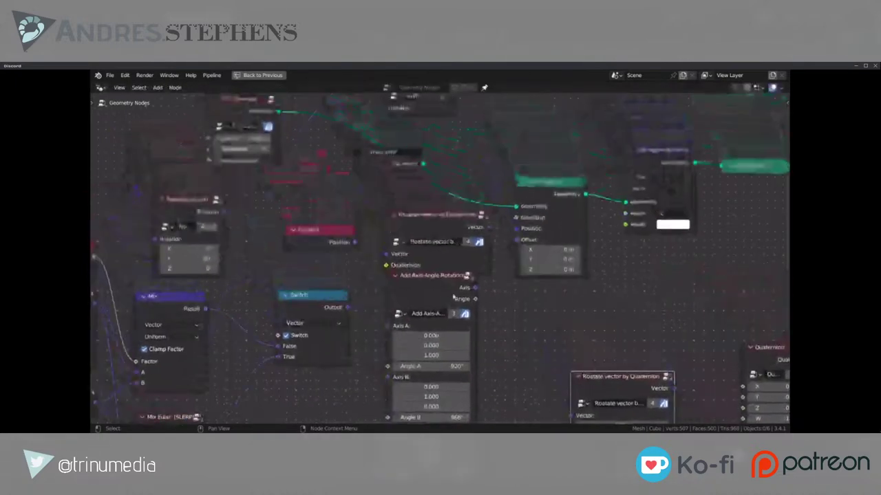
{"action": "left_click_drag", "start_coordinate": [422, 287], "coordinate": [410, 306]}
{"action": "scroll", "coordinate": [441, 307], "scroll_direction": "down", "scroll_amount": 1}
{"action": "middle_click_drag", "start_coordinate": [441, 307], "coordinate": [468, 240]}
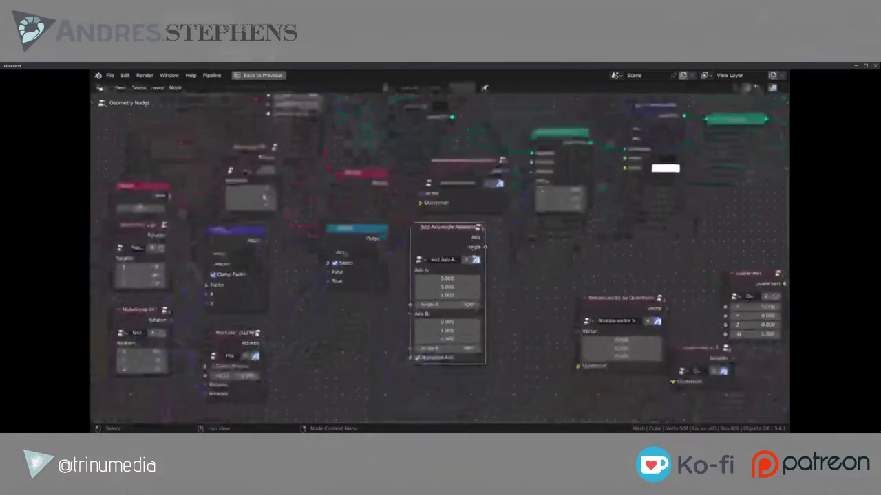
Step: Position the Add Axis-Angle Rotations node just below the connected Roatate vector by Quaternion node and set its Angle A and Angle B to 0°
{"action": "scroll", "coordinate": [466, 236], "scroll_direction": "up", "scroll_amount": 2}
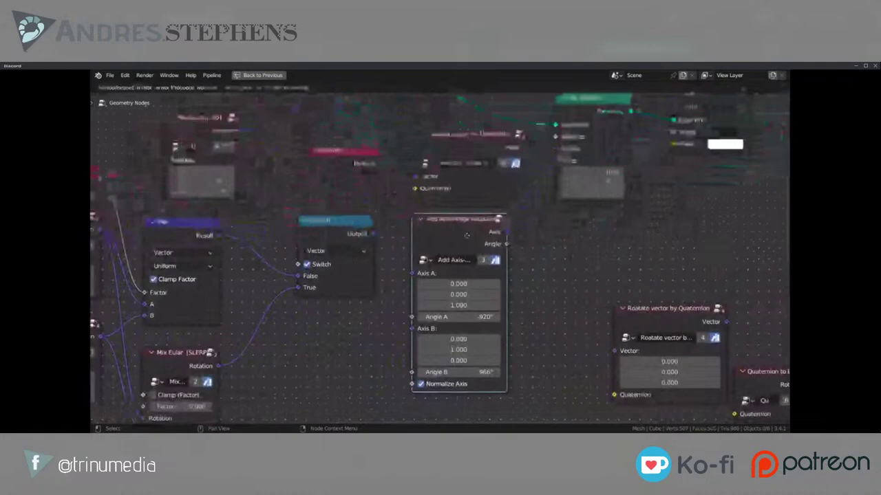
{"action": "left_click_drag", "start_coordinate": [467, 236], "coordinate": [456, 235]}
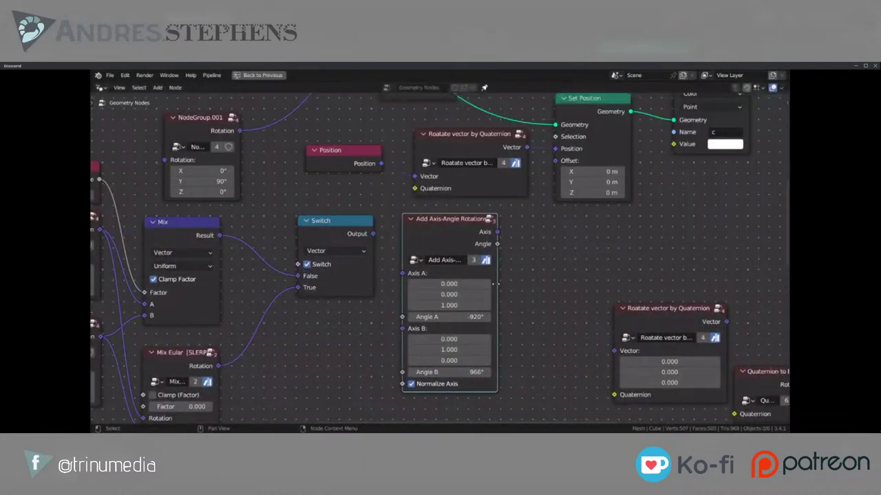
{"action": "scroll", "coordinate": [492, 283], "scroll_direction": "up", "scroll_amount": 2}
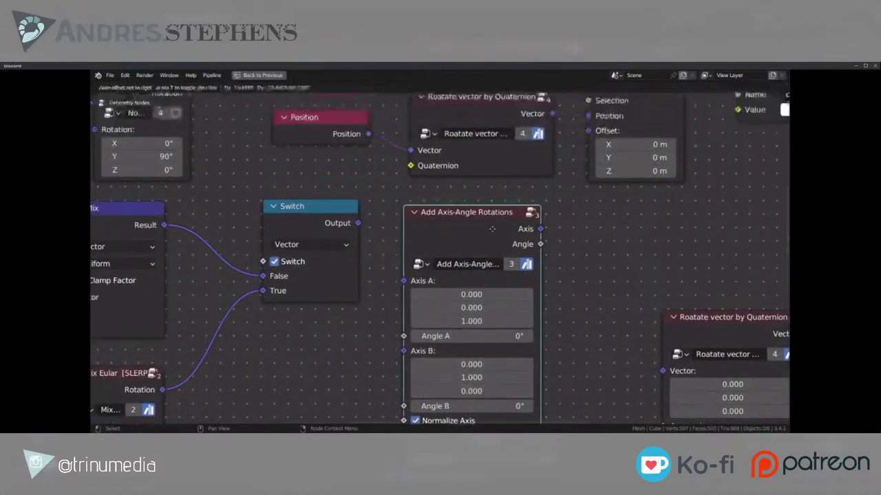
{"action": "left_click_drag", "start_coordinate": [492, 229], "coordinate": [484, 221]}
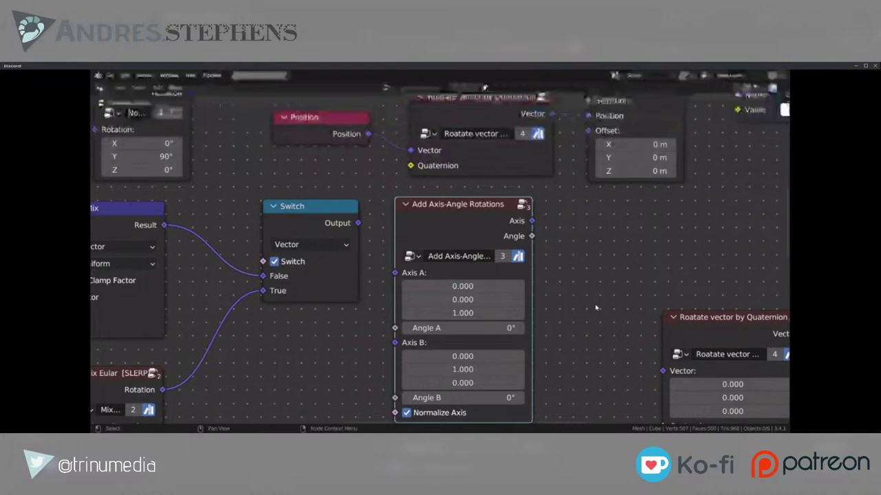
Step: Tidy the Quaternion Multiplication, Quaternion to Axis-Angle and Group Output nodes inside the Add Axis-Angle Rotations group and return to the main tree
{"action": "key", "text": "Tab"}
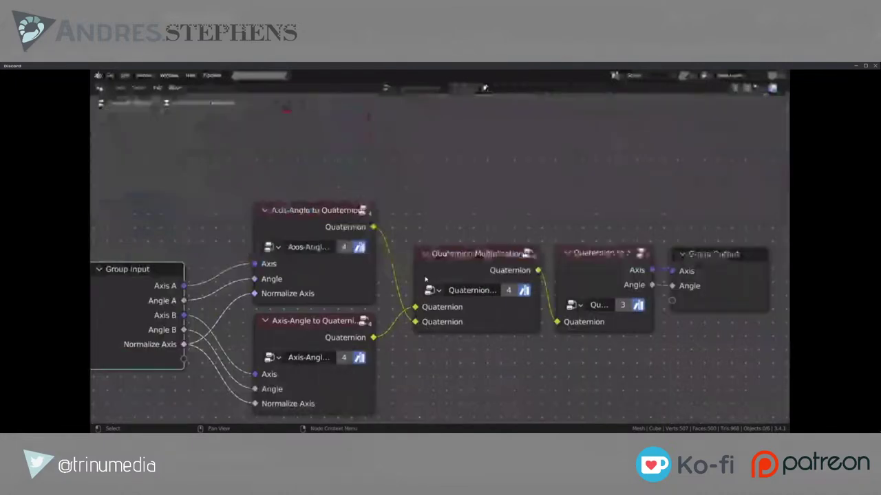
{"action": "left_click_drag", "start_coordinate": [425, 279], "coordinate": [413, 249]}
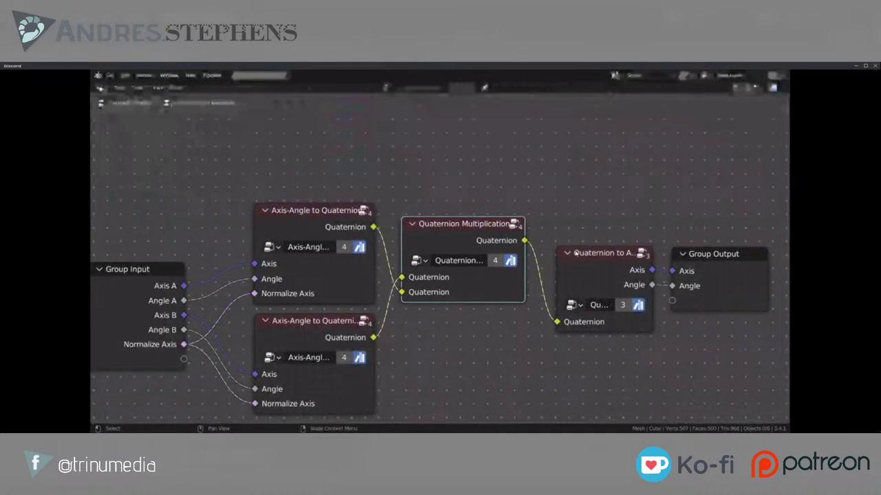
{"action": "left_click_drag", "start_coordinate": [576, 252], "coordinate": [576, 202]}
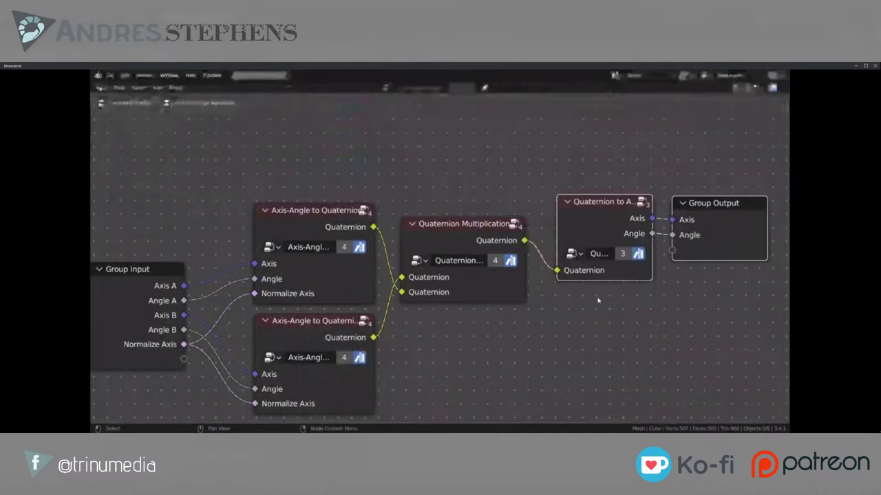
{"action": "left_click", "coordinate": [337, 279]}
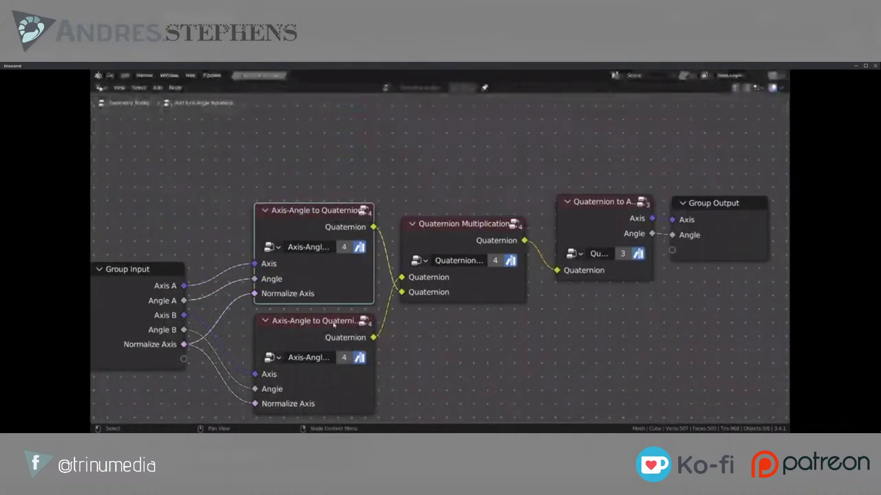
{"action": "left_click", "coordinate": [727, 212]}
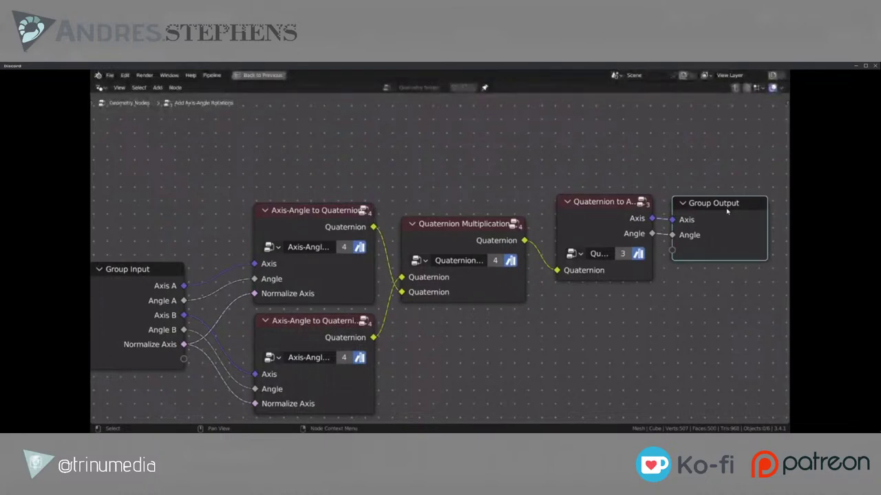
{"action": "key", "text": "Tab"}
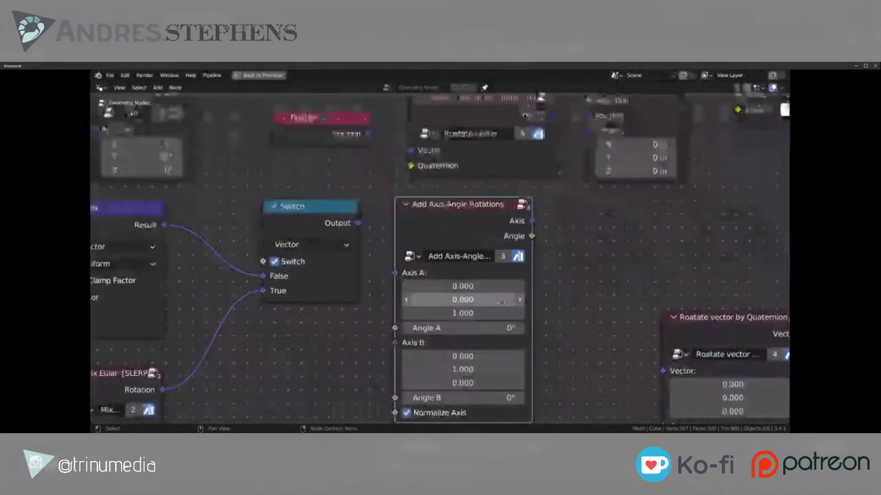
Step: Move the Roatate vector by Quaternion node out of the Position link to beneath Store Named Attribute, and shift the Switch node next to Mix
{"action": "scroll", "coordinate": [519, 238], "scroll_direction": "down", "scroll_amount": 5}
{"action": "middle_click_drag", "start_coordinate": [527, 230], "coordinate": [496, 300]}
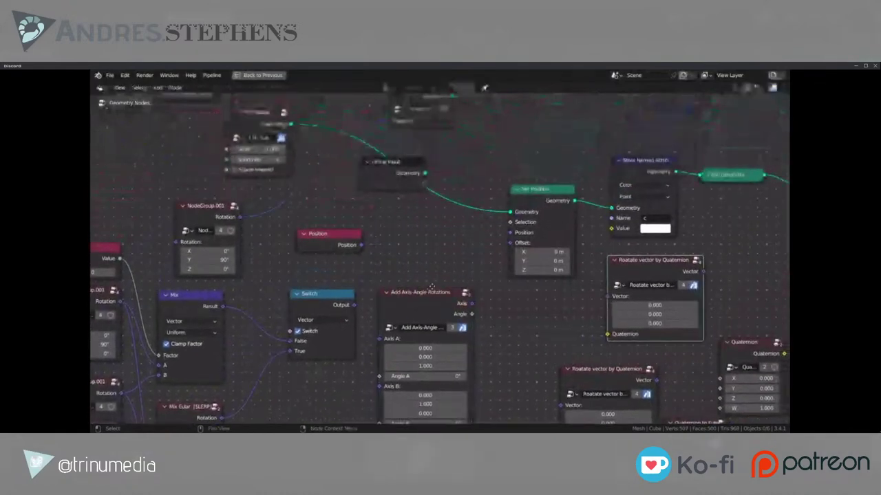
{"action": "scroll", "coordinate": [485, 261], "scroll_direction": "down", "scroll_amount": 2}
{"action": "scroll", "coordinate": [485, 260], "scroll_direction": "up", "scroll_amount": 1}
{"action": "scroll", "coordinate": [486, 268], "scroll_direction": "down", "scroll_amount": 1}
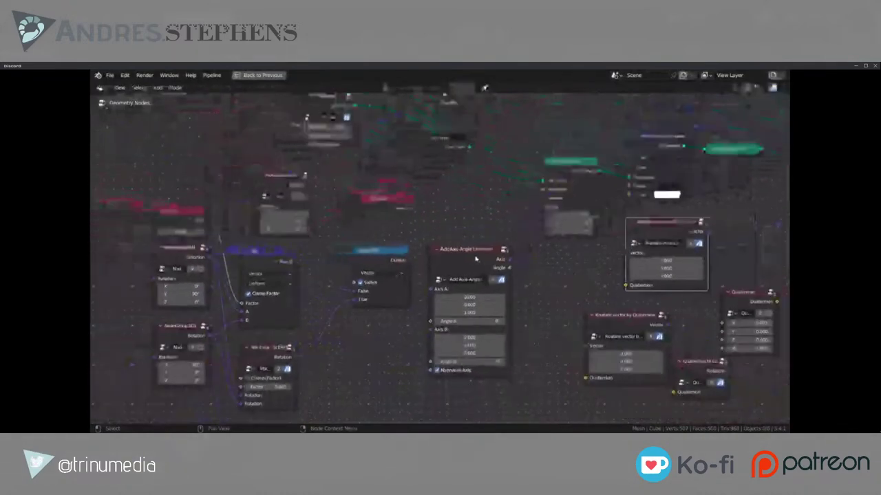
{"action": "left_click_drag", "start_coordinate": [475, 258], "coordinate": [468, 243]}
{"action": "right_click", "coordinate": [468, 244]}
{"action": "scroll", "coordinate": [407, 262], "scroll_direction": "up", "scroll_amount": 1}
{"action": "scroll", "coordinate": [406, 262], "scroll_direction": "down", "scroll_amount": 1}
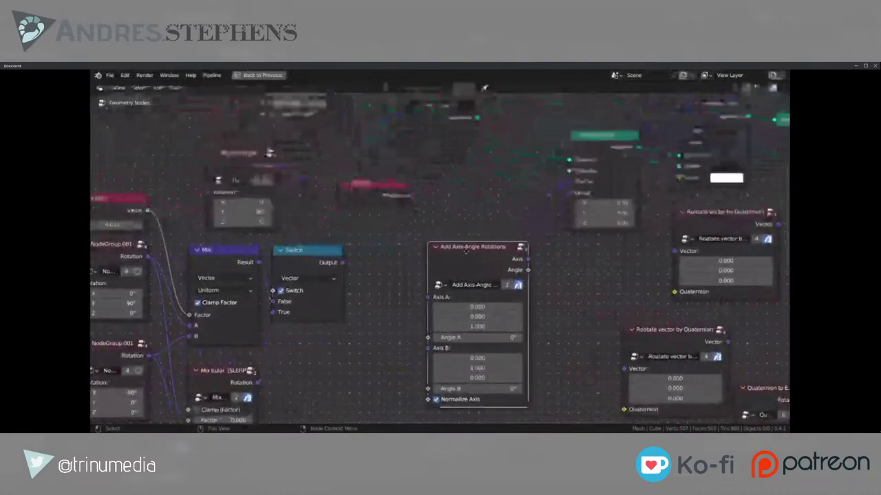
{"action": "scroll", "coordinate": [149, 369], "scroll_direction": "down", "scroll_amount": 3}
Step: Move the Value, NodeGroup, Mix, Mix Eular and Switch nodes together horizontally away from the Add Axis-Angle Rotations node
{"action": "left_click_drag", "start_coordinate": [146, 373], "coordinate": [333, 254]}
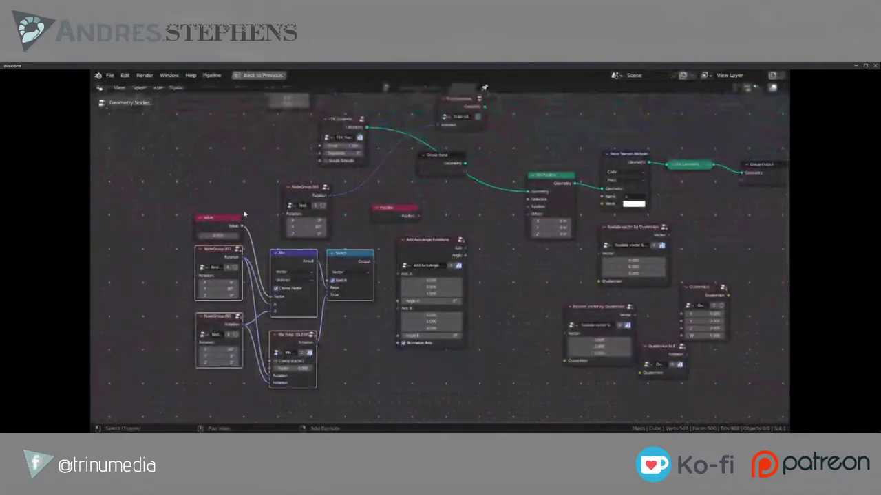
{"action": "left_click", "coordinate": [234, 217], "text": "shift"}
{"action": "key", "text": "g"}
{"action": "key", "text": "x"}
{"action": "left_click", "coordinate": [141, 269]}
{"action": "scroll", "coordinate": [340, 277], "scroll_direction": "up", "scroll_amount": 2}
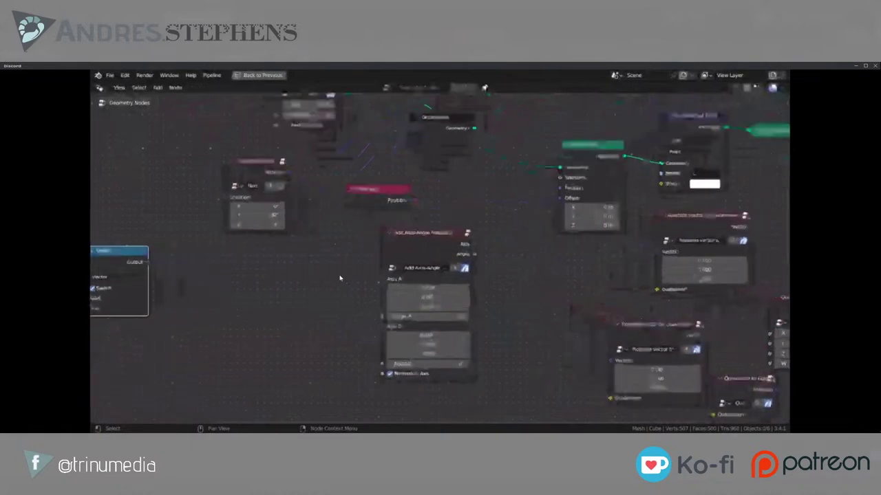
Step: Move the NodeGroup.001 node farther from the Position node and place the Add Axis-Angle Rotations node beneath Position
{"action": "middle_click_drag", "start_coordinate": [372, 193], "coordinate": [390, 272]}
{"action": "left_click_drag", "start_coordinate": [390, 273], "coordinate": [383, 267]}
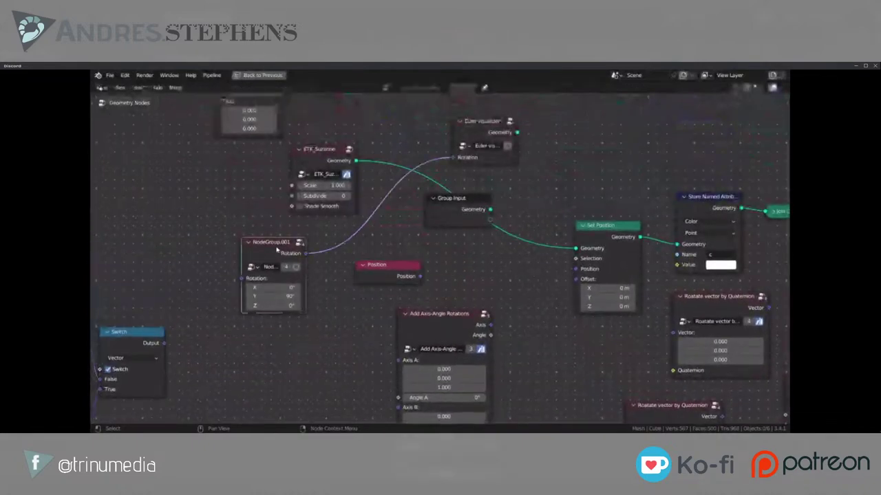
{"action": "left_click_drag", "start_coordinate": [275, 242], "coordinate": [217, 207]}
{"action": "left_click_drag", "start_coordinate": [433, 323], "coordinate": [348, 306]}
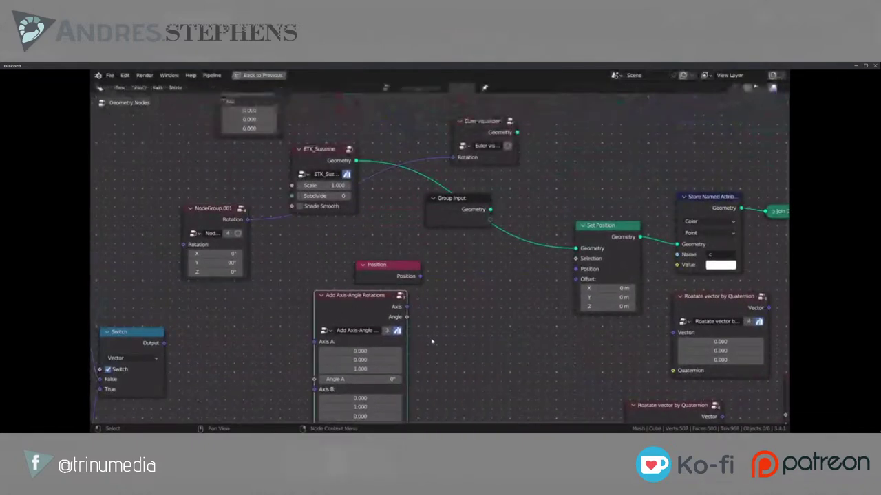
{"action": "middle_click_drag", "start_coordinate": [432, 341], "coordinate": [422, 249]}
{"action": "scroll", "coordinate": [423, 250], "scroll_direction": "up", "scroll_amount": 2}
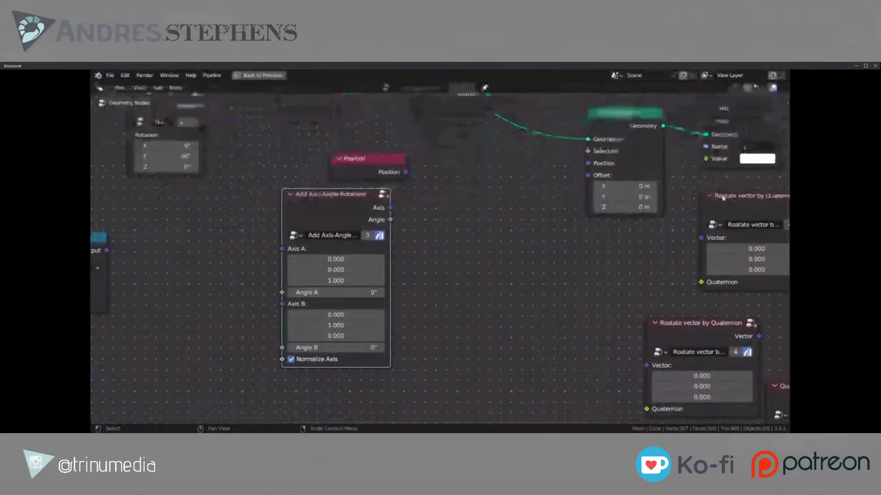
{"action": "left_click_drag", "start_coordinate": [354, 201], "coordinate": [284, 213]}
{"action": "key", "text": "ctrl+z"}
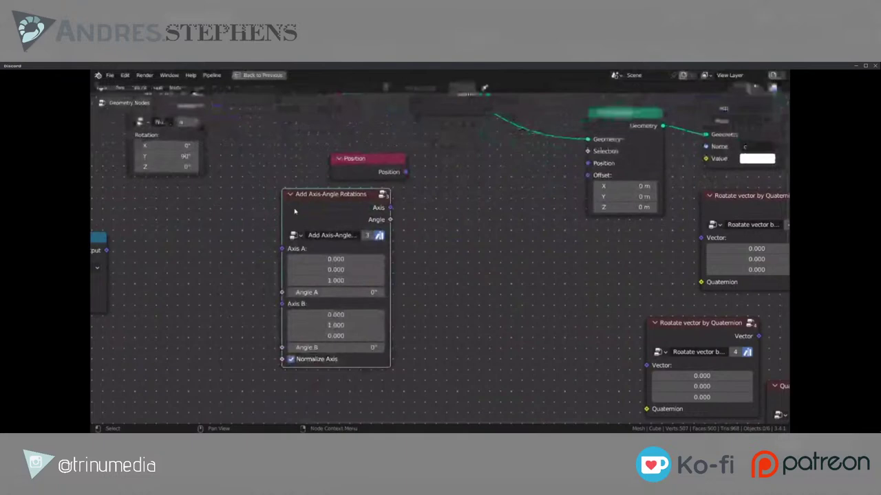
Step: Duplicate the Add Axis-Angle Rotations node and link the original's Axis and Angle outputs to the copy's Axis A and Angle A
{"action": "key", "text": "shift+d"}
{"action": "left_click", "coordinate": [471, 208]}
{"action": "left_click_drag", "start_coordinate": [389, 207], "coordinate": [425, 280]}
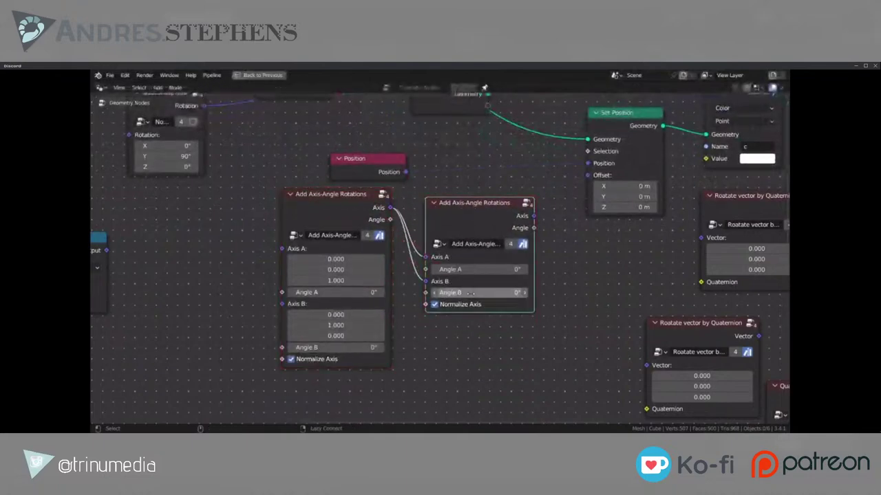
{"action": "key", "text": "ctrl+z"}
{"action": "left_click_drag", "start_coordinate": [390, 219], "coordinate": [425, 270]}
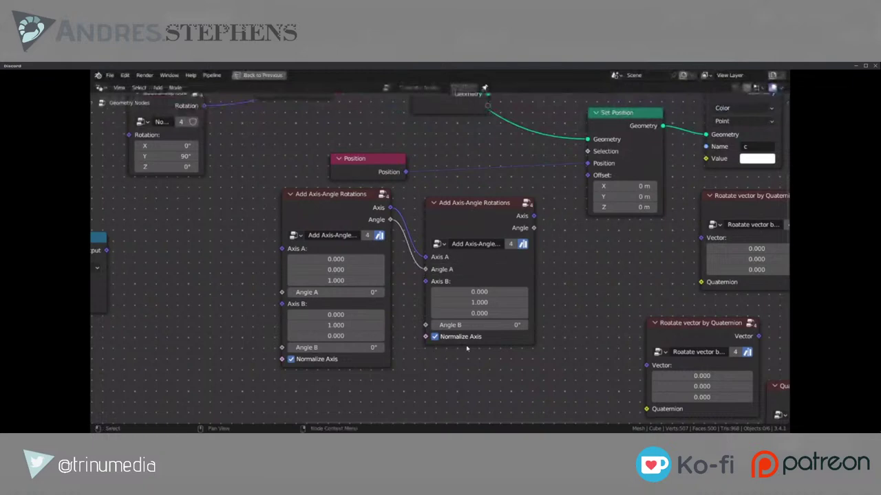
Step: Delete the duplicated Add Axis-Angle Rotations node
{"action": "scroll", "coordinate": [529, 285], "scroll_direction": "down", "scroll_amount": 2}
{"action": "left_click", "coordinate": [486, 224]}
{"action": "key", "text": "x"}
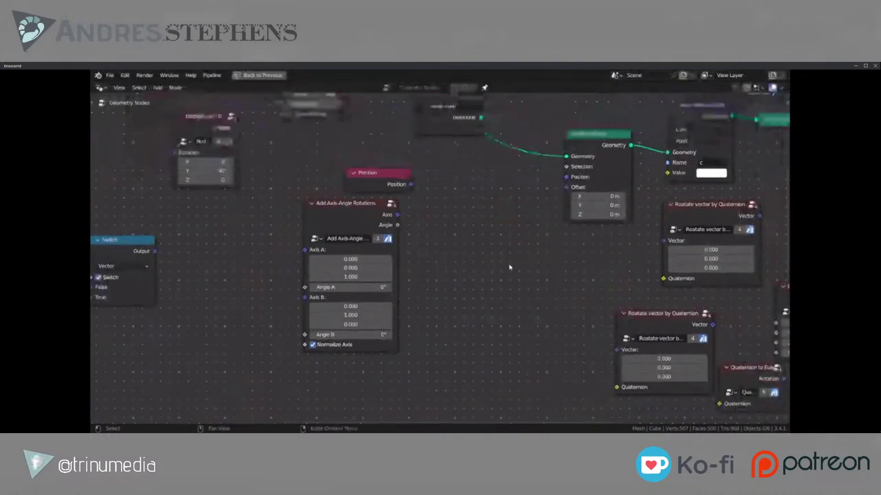
Step: Insert a Vector Rotate node of type Axis Angle into the link between the Position and Set Position nodes
{"action": "scroll", "coordinate": [550, 281], "scroll_direction": "down", "scroll_amount": 2}
{"action": "scroll", "coordinate": [548, 290], "scroll_direction": "down", "scroll_amount": 2}
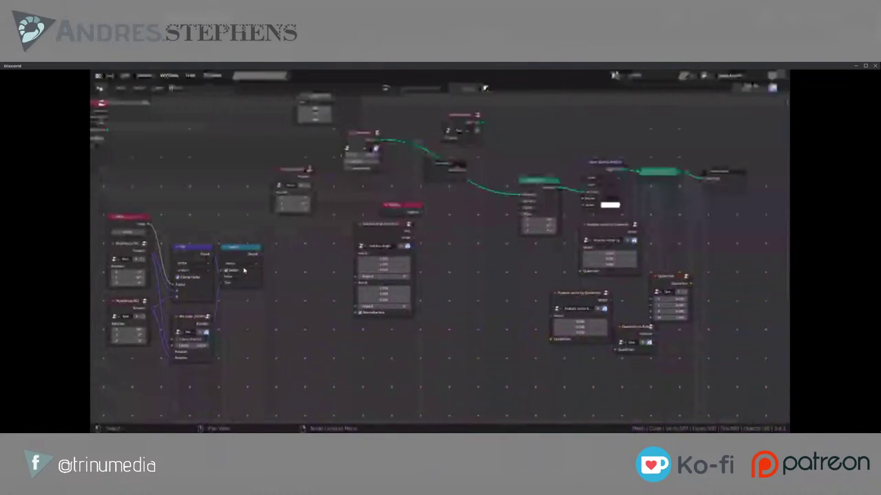
{"action": "scroll", "coordinate": [575, 181], "scroll_direction": "up", "scroll_amount": 1}
{"action": "middle_click_drag", "start_coordinate": [575, 180], "coordinate": [607, 293]}
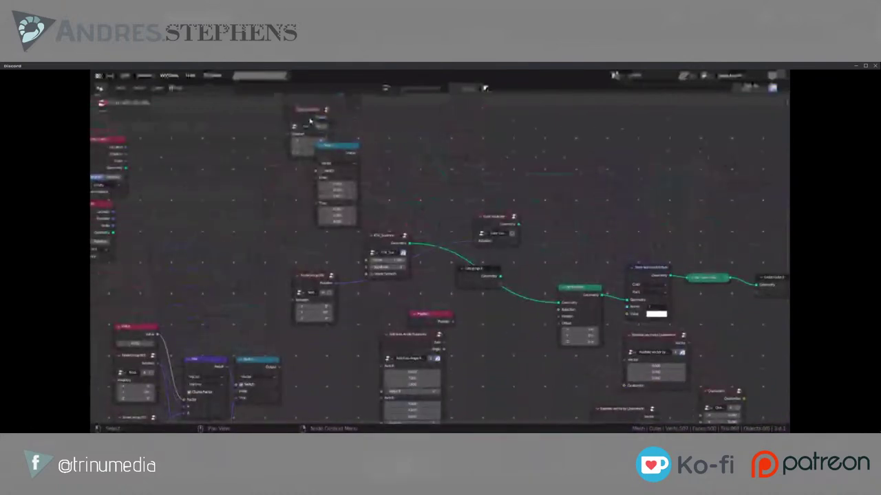
{"action": "middle_click_drag", "start_coordinate": [495, 310], "coordinate": [474, 235]}
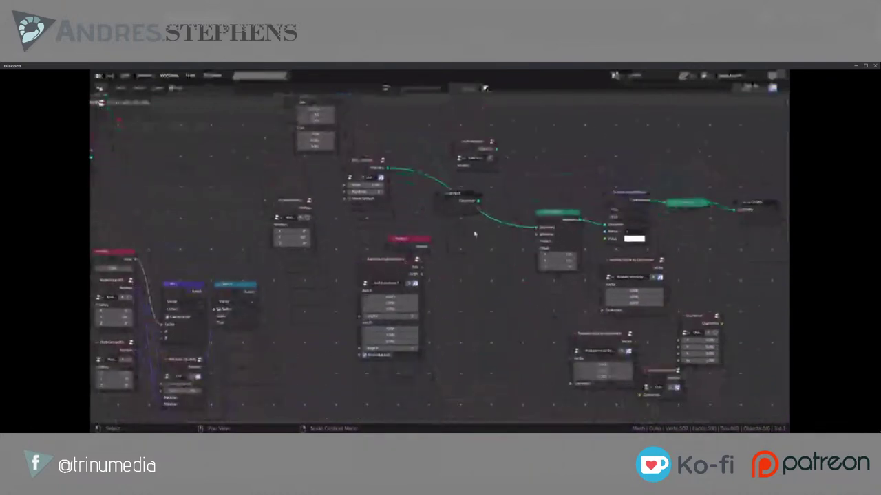
{"action": "key", "text": "q"}
{"action": "left_click", "coordinate": [460, 278]}
{"action": "left_click", "coordinate": [466, 237]}
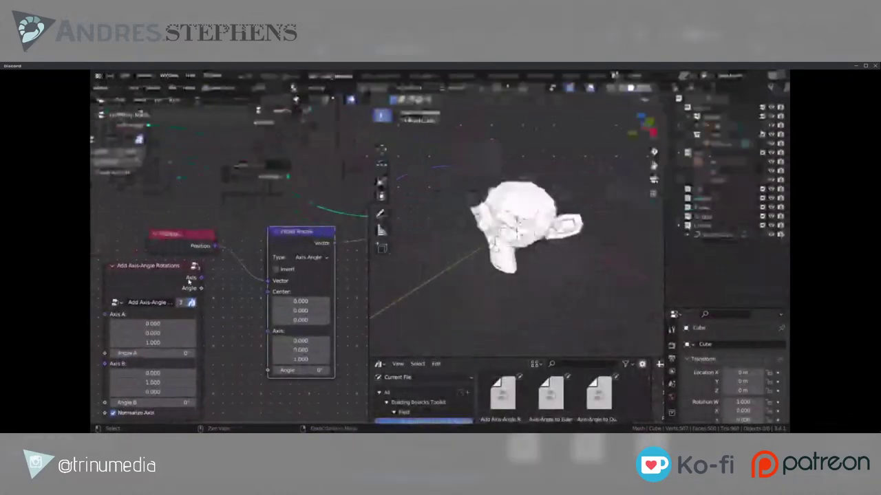
Step: Connect the Axis and Angle outputs of Add Axis-Angle Rotations to the Axis and Angle inputs of Vector Rotate
{"action": "left_click_drag", "start_coordinate": [201, 277], "coordinate": [267, 342]}
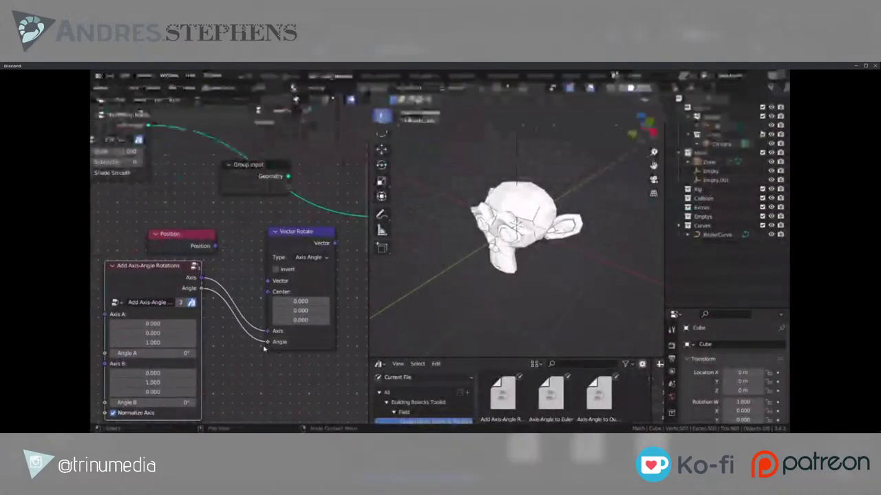
{"action": "middle_click_drag", "start_coordinate": [266, 348], "coordinate": [309, 301]}
{"action": "left_click_drag", "start_coordinate": [229, 305], "coordinate": [296, 304]}
{"action": "key", "text": "Escape"}
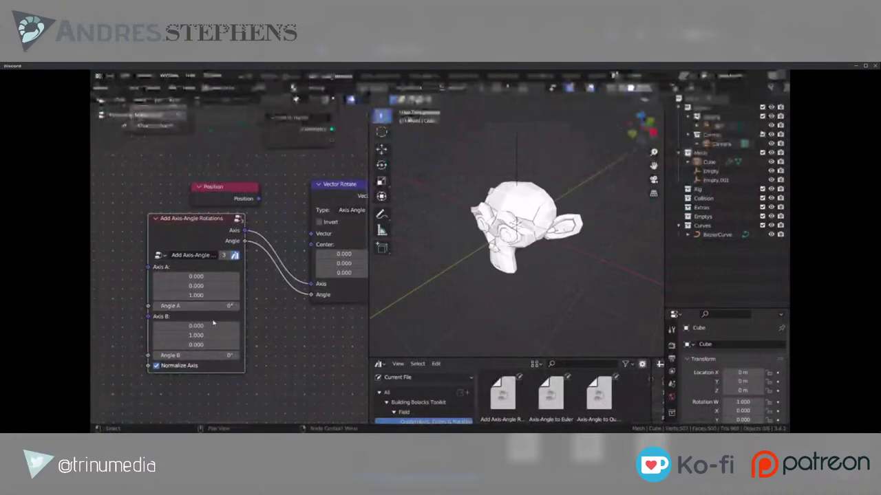
Step: Rotate the monkey head by setting Angle A to 47.3° and Angle B to -111° on the Add Axis-Angle Rotations node
{"action": "left_click_drag", "start_coordinate": [212, 355], "coordinate": [175, 355]}
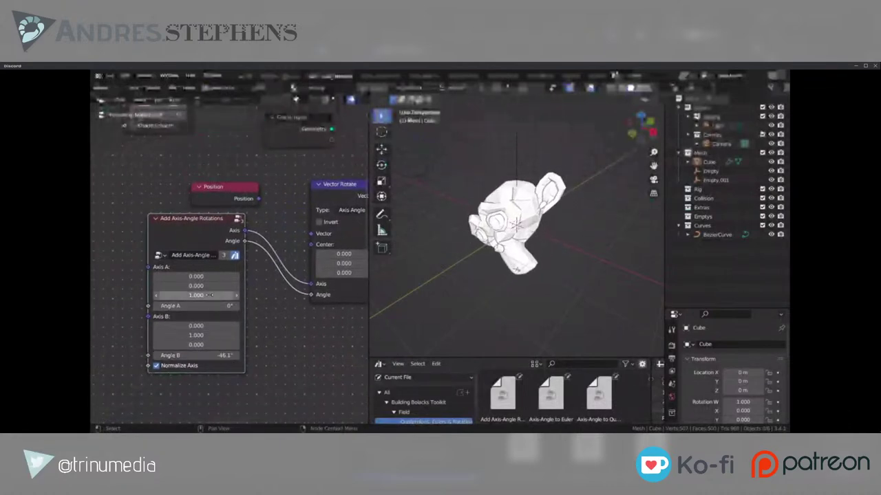
{"action": "left_click_drag", "start_coordinate": [206, 306], "coordinate": [245, 305]}
{"action": "left_click_drag", "start_coordinate": [215, 355], "coordinate": [186, 355]}
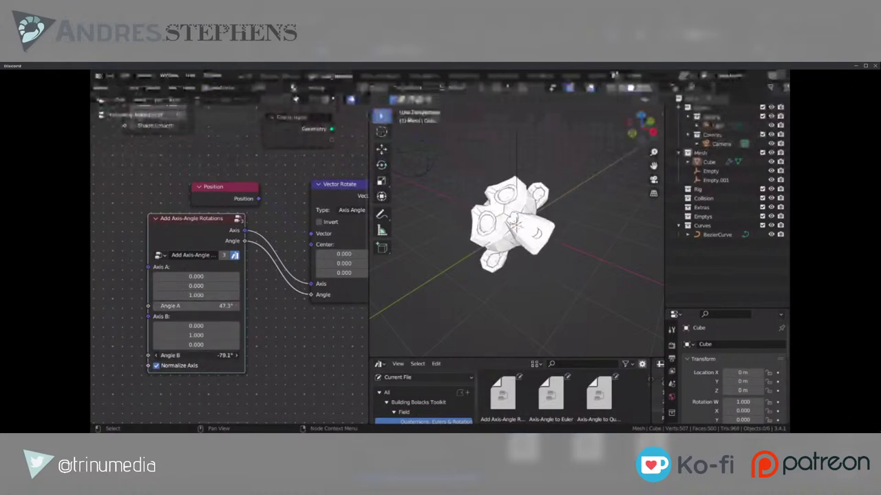
{"action": "mouse_move", "coordinate": [190, 307]}
{"action": "left_mouse_down"}
{"action": "mouse_move", "coordinate": [117, 306]}
{"action": "mouse_move", "coordinate": [191, 306]}
{"action": "left_mouse_up"}
{"action": "right_click", "coordinate": [190, 306]}
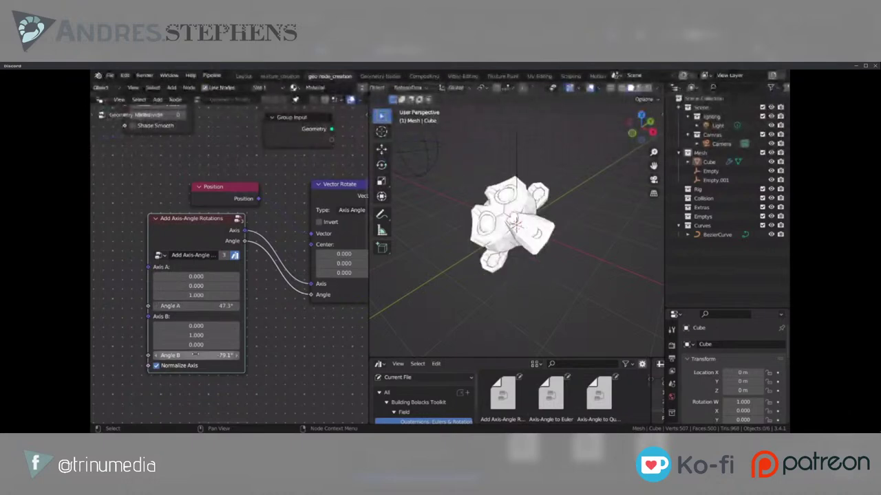
{"action": "mouse_move", "coordinate": [194, 355]}
{"action": "left_mouse_down"}
{"action": "mouse_move", "coordinate": [213, 355]}
{"action": "mouse_move", "coordinate": [186, 354]}
{"action": "left_mouse_up"}
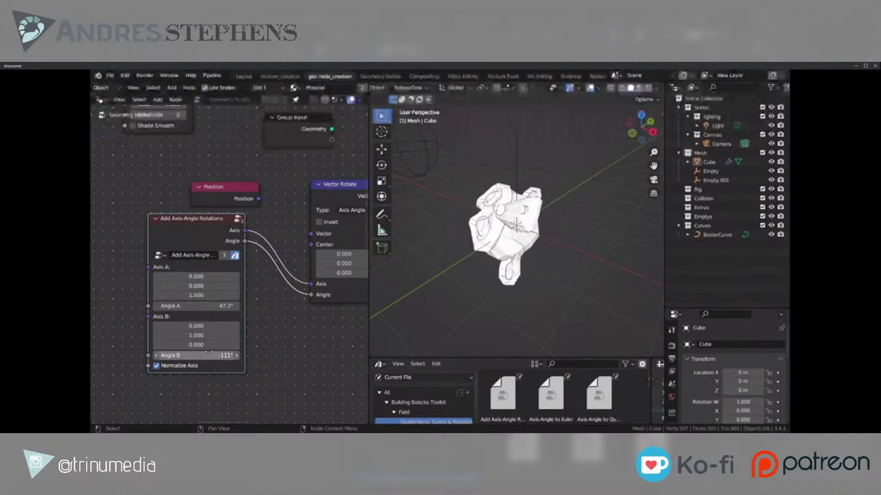
{"action": "scroll", "coordinate": [230, 268], "scroll_direction": "up", "scroll_amount": 2}
{"action": "mouse_move", "coordinate": [181, 243]}
{"action": "left_mouse_down"}
{"action": "mouse_move", "coordinate": [187, 275]}
{"action": "mouse_move", "coordinate": [192, 248]}
{"action": "left_mouse_up"}
{"action": "middle_click_drag", "start_coordinate": [291, 327], "coordinate": [307, 294]}
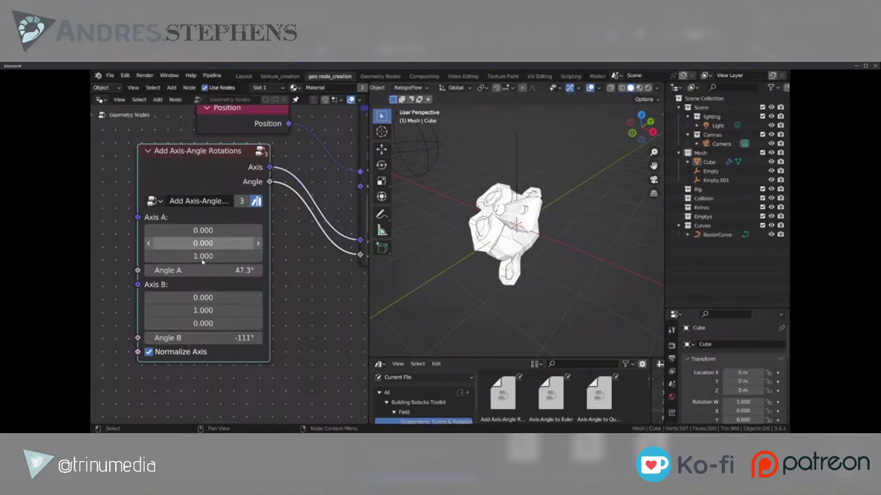
{"action": "scroll", "coordinate": [171, 297], "scroll_direction": "down", "scroll_amount": 1}
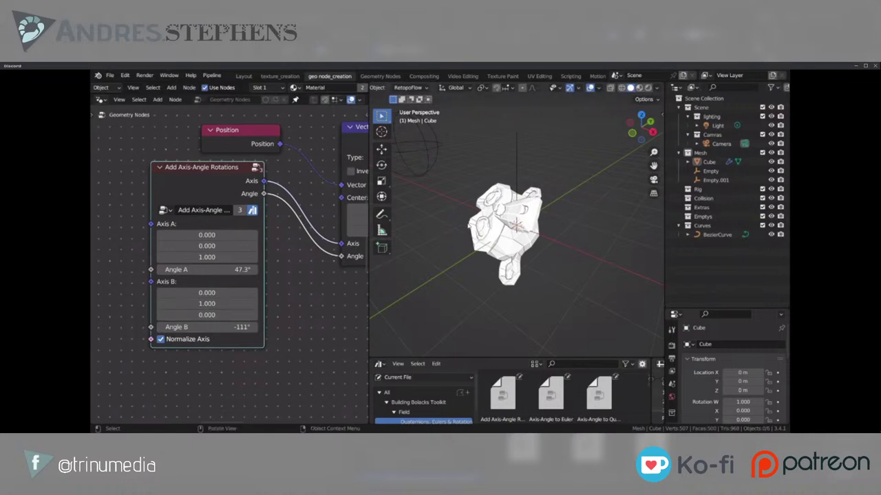
{"action": "scroll", "coordinate": [229, 262], "scroll_direction": "down", "scroll_amount": 2}
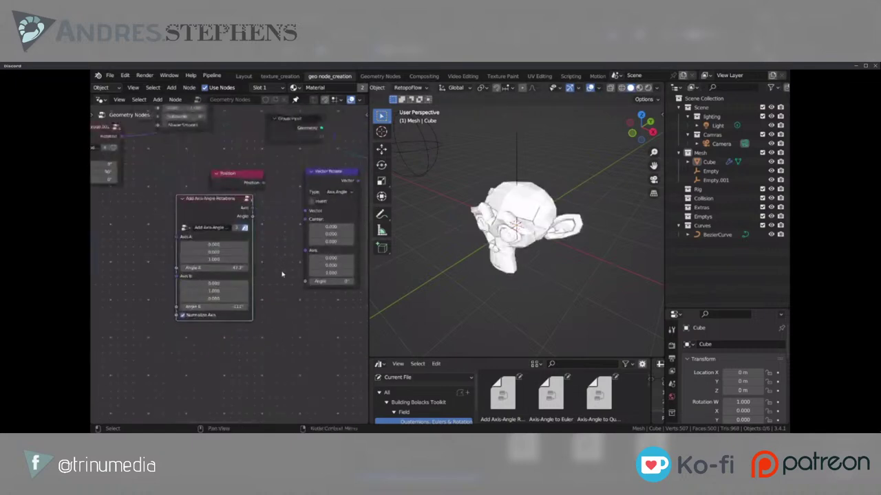
Step: Examine the quaternion, Euler and axis-angle node groups laid out below the main node setup
{"action": "scroll", "coordinate": [281, 274], "scroll_direction": "down", "scroll_amount": 8}
{"action": "middle_click_drag", "start_coordinate": [263, 344], "coordinate": [241, 297]}
{"action": "scroll", "coordinate": [278, 251], "scroll_direction": "up", "scroll_amount": 4}
{"action": "scroll", "coordinate": [271, 316], "scroll_direction": "up", "scroll_amount": 3}
{"action": "middle_click_drag", "start_coordinate": [278, 337], "coordinate": [164, 307]}
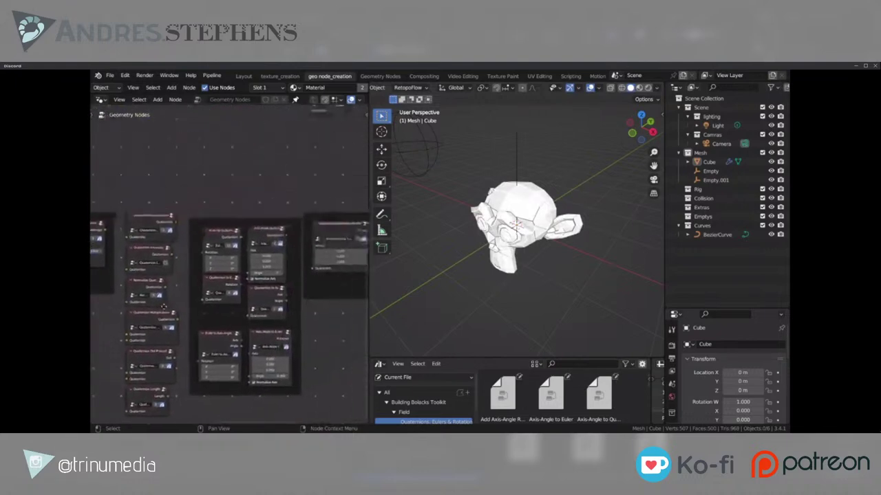
{"action": "scroll", "coordinate": [164, 307], "scroll_direction": "down", "scroll_amount": 4}
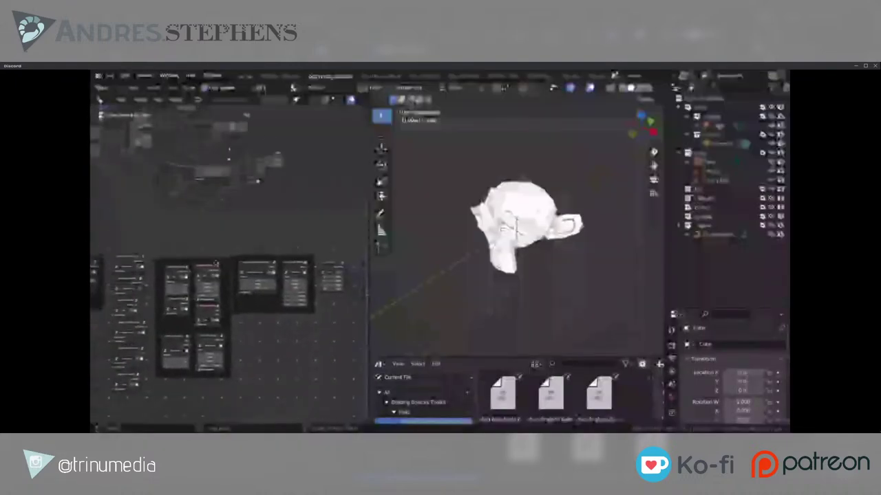
{"action": "scroll", "coordinate": [215, 263], "scroll_direction": "up", "scroll_amount": 4}
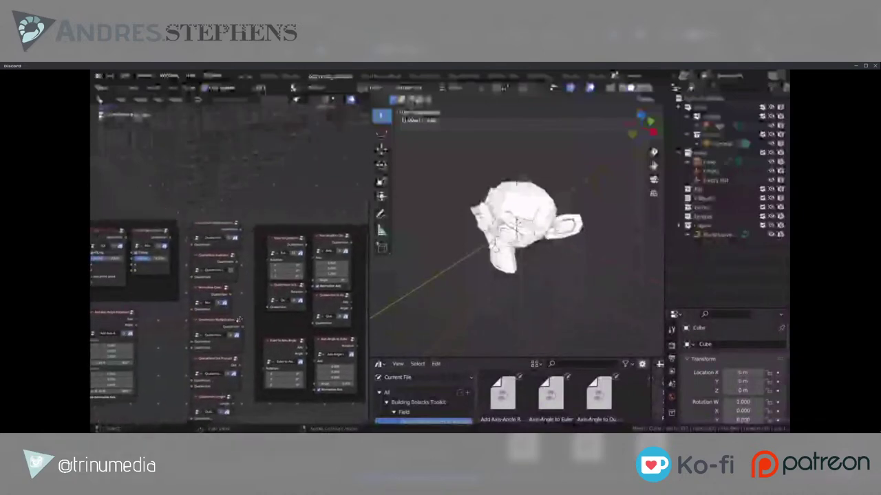
{"action": "scroll", "coordinate": [229, 301], "scroll_direction": "up", "scroll_amount": 3}
Step: Widen the Mix Quaternions [SLERP] node enough to show its full title
{"action": "left_click", "coordinate": [229, 301]}
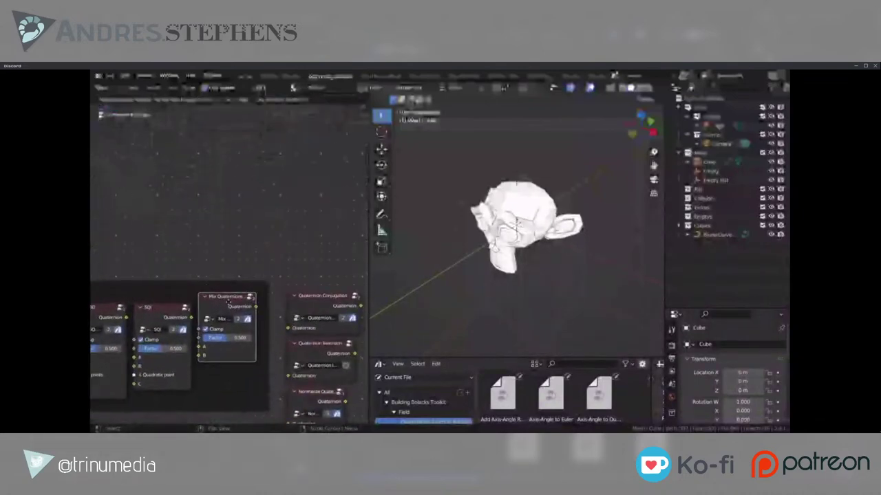
{"action": "left_click_drag", "start_coordinate": [228, 302], "coordinate": [228, 312]}
{"action": "middle_click_drag", "start_coordinate": [229, 313], "coordinate": [270, 252]}
{"action": "scroll", "coordinate": [270, 252], "scroll_direction": "up", "scroll_amount": 3}
{"action": "left_click_drag", "start_coordinate": [324, 278], "coordinate": [354, 277]}
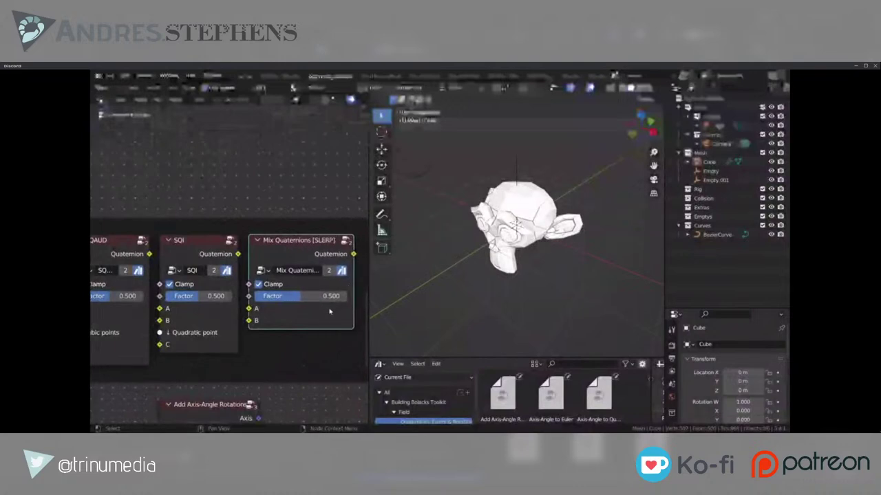
{"action": "middle_click_drag", "start_coordinate": [330, 312], "coordinate": [311, 311]}
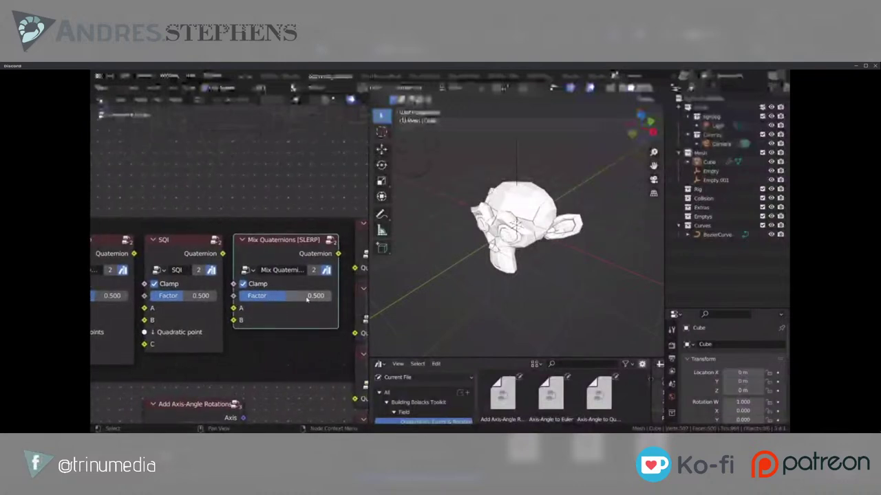
{"action": "scroll", "coordinate": [289, 259], "scroll_direction": "down", "scroll_amount": 2}
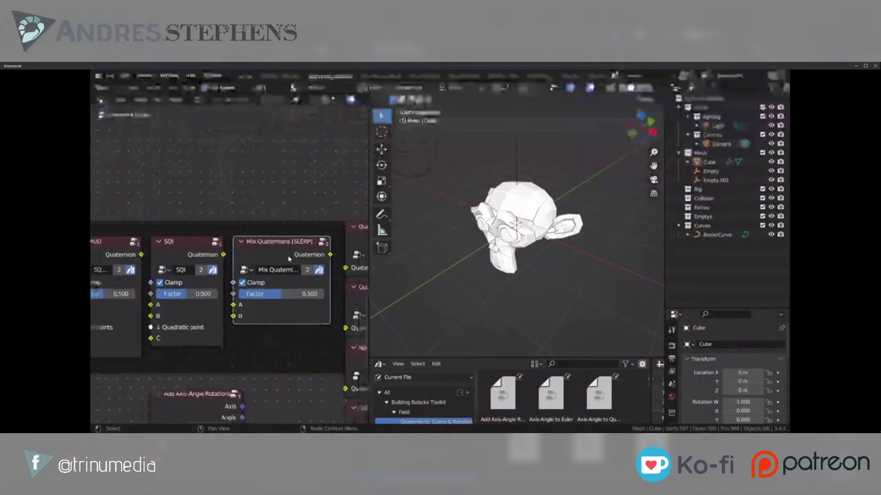
{"action": "mouse_move", "coordinate": [293, 260]}
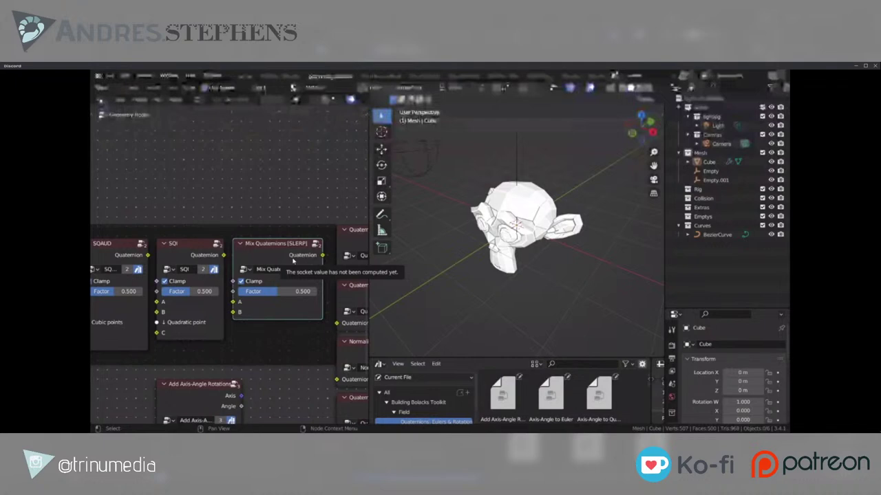
Step: Lower the Mix Quaternions [SLERP] node within its frame and shift the whole frame slightly
{"action": "left_click_drag", "start_coordinate": [277, 255], "coordinate": [280, 284]}
{"action": "scroll", "coordinate": [249, 257], "scroll_direction": "down", "scroll_amount": 3}
{"action": "middle_click_drag", "start_coordinate": [249, 257], "coordinate": [267, 231]}
{"action": "left_click", "coordinate": [278, 233]}
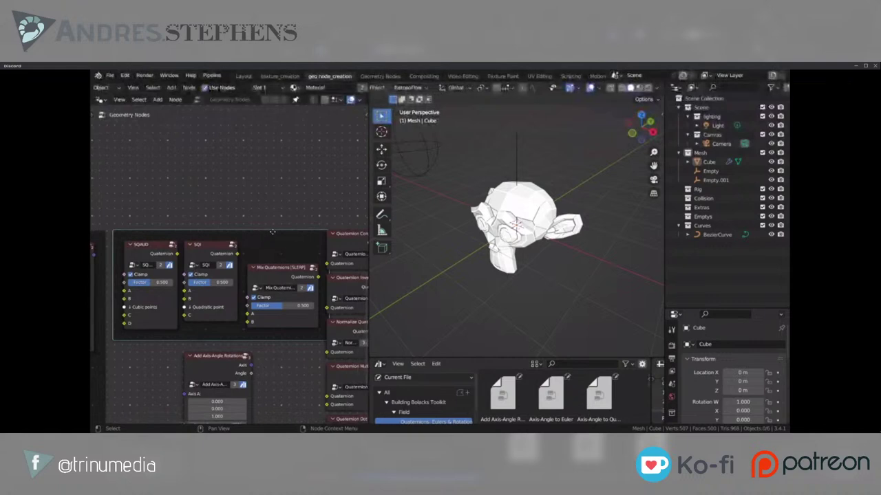
{"action": "left_click_drag", "start_coordinate": [272, 232], "coordinate": [263, 229]}
{"action": "left_click", "coordinate": [272, 271]}
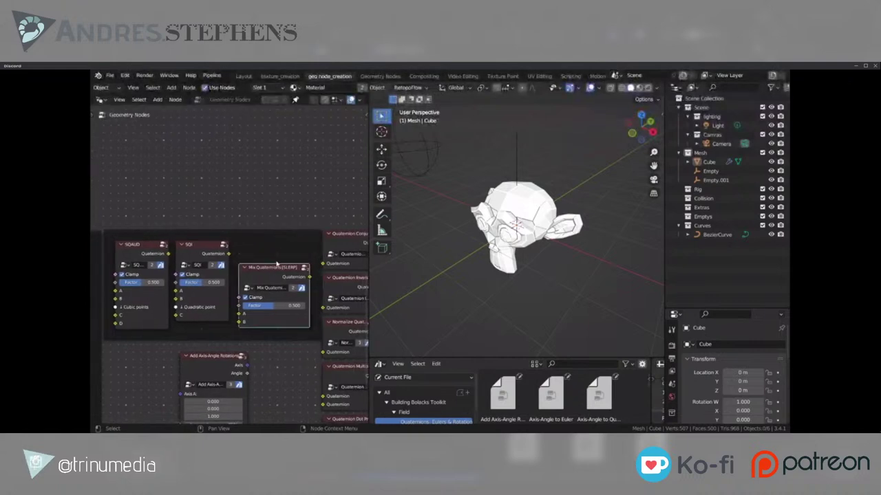
{"action": "left_click_drag", "start_coordinate": [277, 262], "coordinate": [275, 259]}
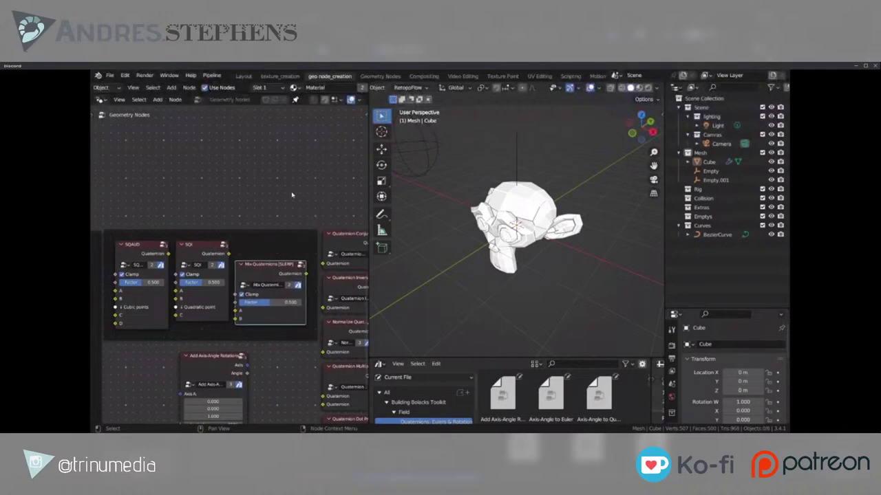
Step: Examine the Mix and Mix Euler (SLERP) nodes that feed the Switch node
{"action": "scroll", "coordinate": [299, 198], "scroll_direction": "down", "scroll_amount": 3}
{"action": "middle_click_drag", "start_coordinate": [275, 195], "coordinate": [289, 332]}
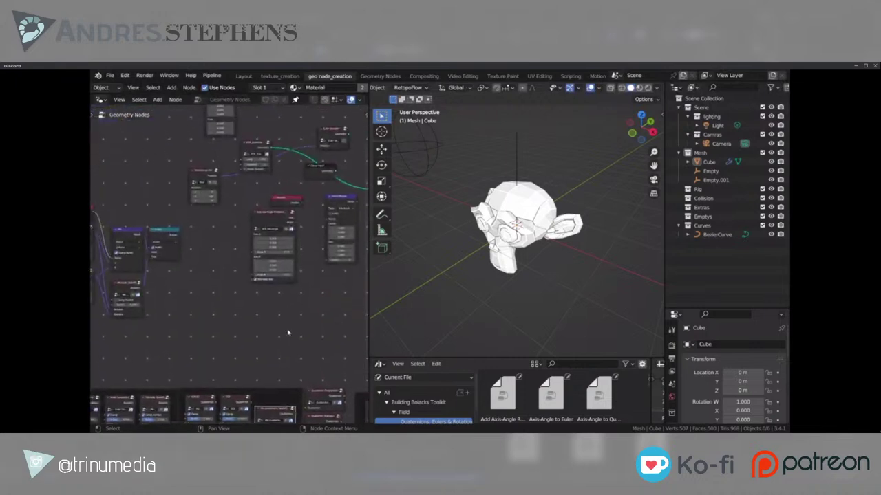
{"action": "scroll", "coordinate": [210, 302], "scroll_direction": "up", "scroll_amount": 1}
{"action": "middle_click_drag", "start_coordinate": [209, 303], "coordinate": [291, 318]}
{"action": "scroll", "coordinate": [250, 285], "scroll_direction": "up", "scroll_amount": 2}
{"action": "left_click_drag", "start_coordinate": [215, 235], "coordinate": [232, 235]}
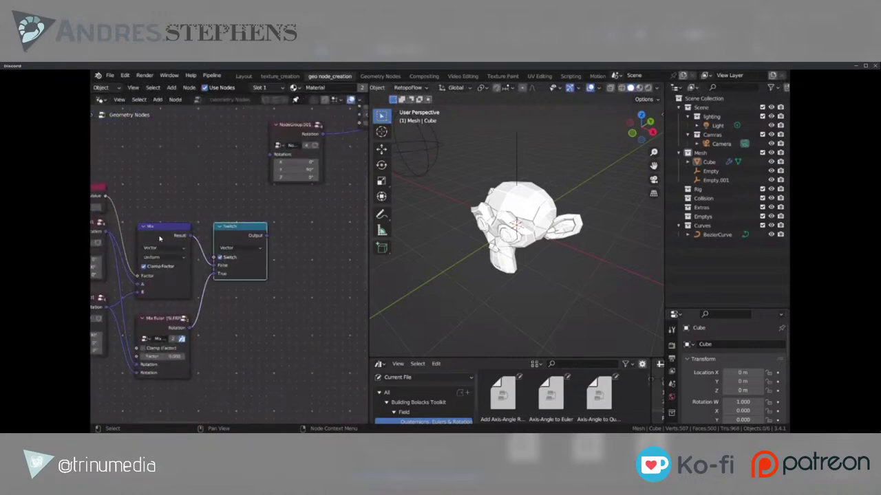
{"action": "left_click", "coordinate": [159, 238]}
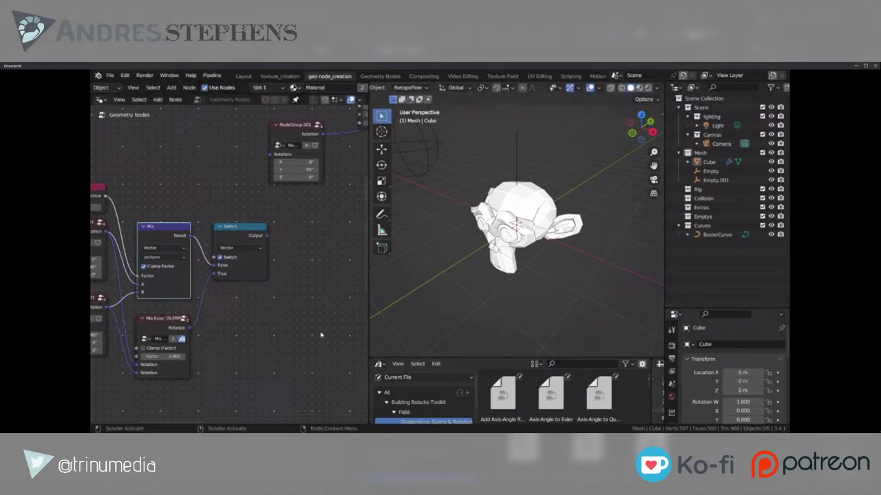
Step: Add a Vector Math node set to Add and place it between the Switch and Add Axis-Angle Rotations nodes
{"action": "scroll", "coordinate": [277, 315], "scroll_direction": "up", "scroll_amount": 1}
{"action": "key", "text": "Tab"}
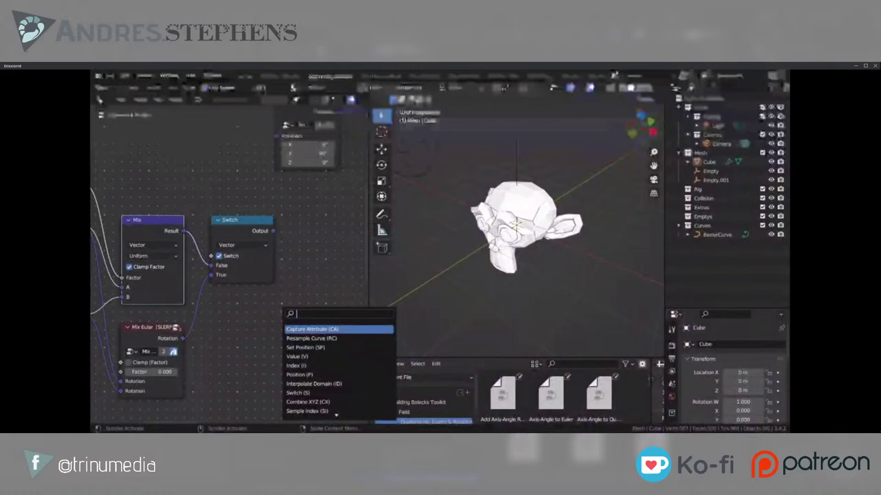
{"action": "key", "text": "Escape"}
{"action": "key", "text": "q"}
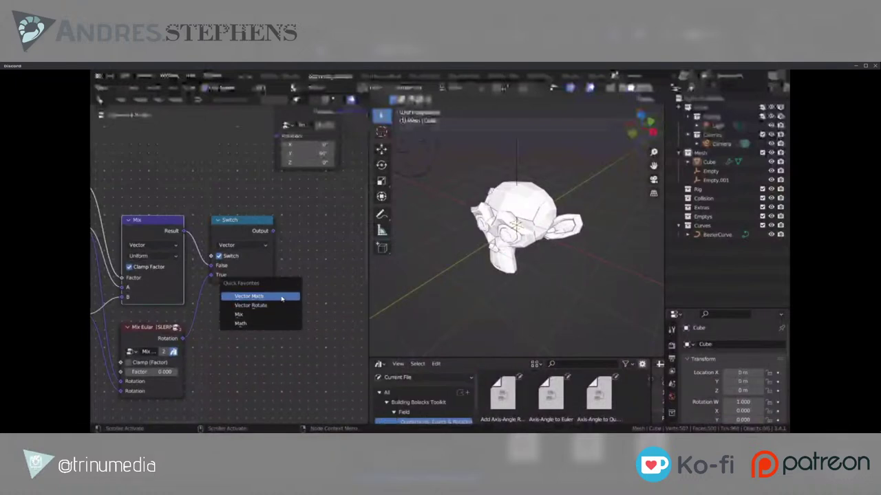
{"action": "left_click", "coordinate": [281, 297]}
{"action": "left_click", "coordinate": [281, 299]}
{"action": "scroll", "coordinate": [232, 267], "scroll_direction": "down", "scroll_amount": 2}
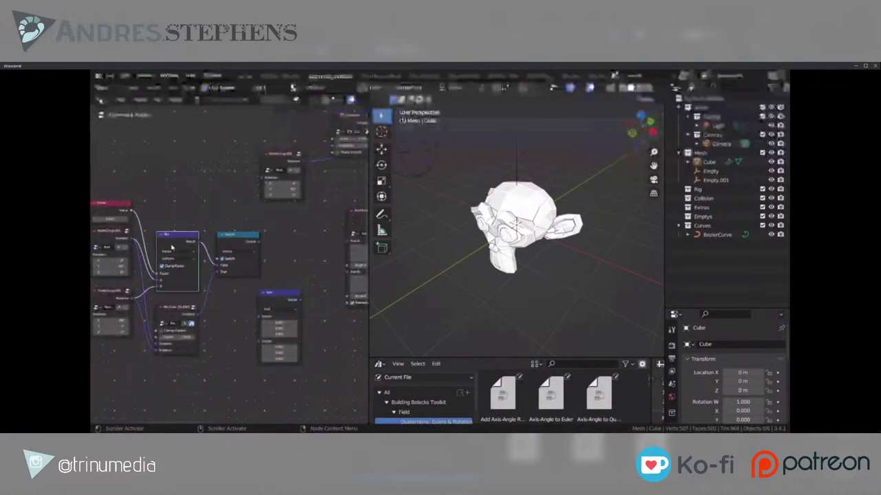
{"action": "middle_click_drag", "start_coordinate": [241, 273], "coordinate": [213, 316], "text": "ctrl"}
{"action": "left_click_drag", "start_coordinate": [193, 329], "coordinate": [207, 252]}
{"action": "scroll", "coordinate": [207, 252], "scroll_direction": "up", "scroll_amount": 2}
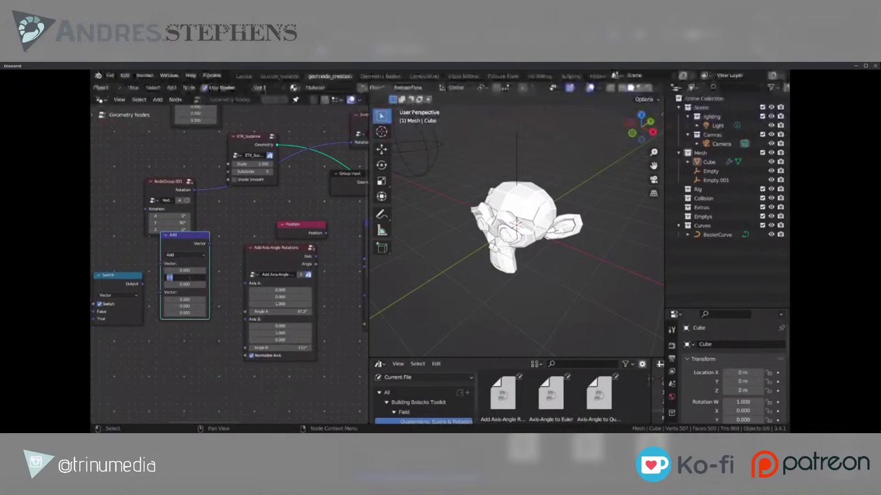
{"action": "middle_click_drag", "start_coordinate": [176, 278], "coordinate": [212, 291]}
Step: Add a Vector input node below the Add node and place a duplicate of it underneath
{"action": "key", "text": "Tab"}
{"action": "type", "text": "v"}
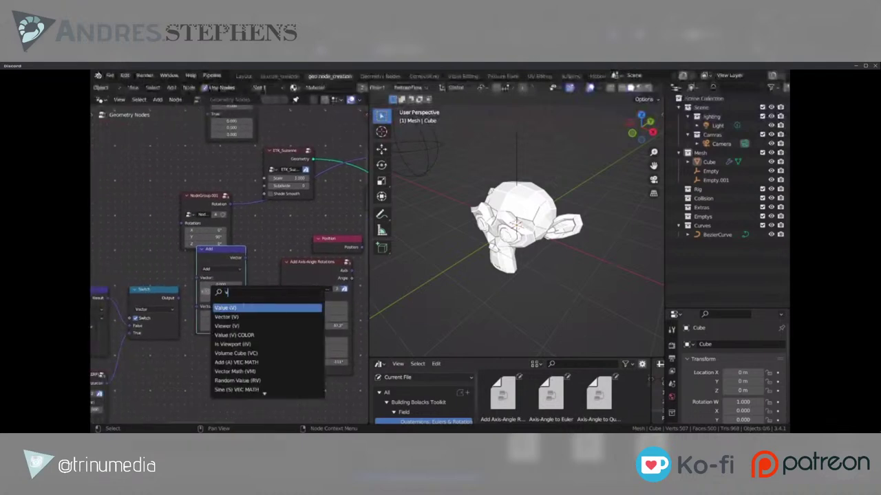
{"action": "left_click", "coordinate": [244, 317]}
{"action": "left_click", "coordinate": [222, 394]}
{"action": "middle_click_drag", "start_coordinate": [222, 394], "coordinate": [130, 273]}
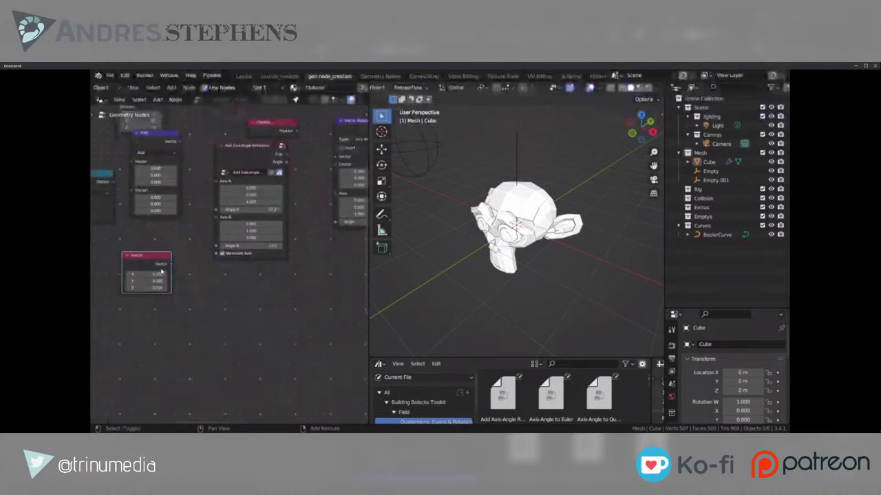
{"action": "key", "text": "shift+d"}
{"action": "left_click", "coordinate": [152, 336]}
Step: Move the Add node below the Add Axis-Angle Rotations node, beside the two Vector nodes
{"action": "scroll", "coordinate": [180, 234], "scroll_direction": "down", "scroll_amount": 4}
{"action": "middle_click_drag", "start_coordinate": [195, 199], "coordinate": [190, 223]}
{"action": "left_click", "coordinate": [171, 196]}
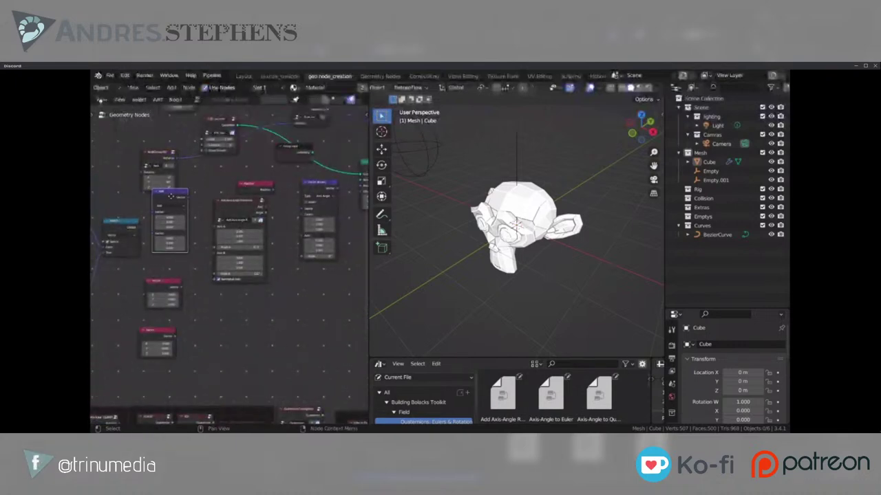
{"action": "left_click_drag", "start_coordinate": [171, 196], "coordinate": [316, 291]}
{"action": "scroll", "coordinate": [334, 275], "scroll_direction": "up", "scroll_amount": 2}
{"action": "middle_click_drag", "start_coordinate": [340, 281], "coordinate": [273, 325]}
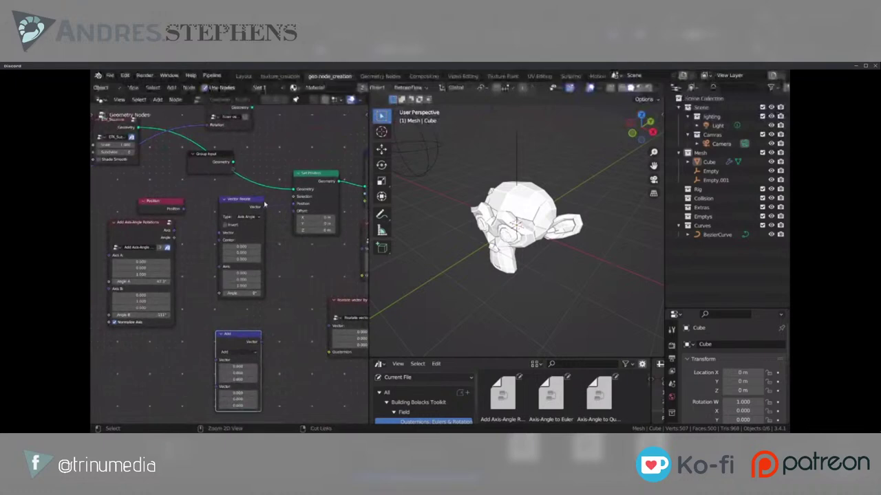
{"action": "scroll", "coordinate": [283, 232], "scroll_direction": "down", "scroll_amount": 1, "text": "ctrl"}
{"action": "mouse_move", "coordinate": [267, 237]}
{"action": "middle_mouse_down", "text": "ctrl"}
{"action": "mouse_move", "coordinate": [302, 216]}
{"action": "mouse_move", "coordinate": [273, 233]}
{"action": "middle_mouse_up", "text": "ctrl"}
{"action": "middle_click_drag", "start_coordinate": [212, 342], "coordinate": [267, 258]}
{"action": "left_click_drag", "start_coordinate": [266, 265], "coordinate": [169, 275]}
{"action": "middle_click_drag", "start_coordinate": [170, 276], "coordinate": [266, 268]}
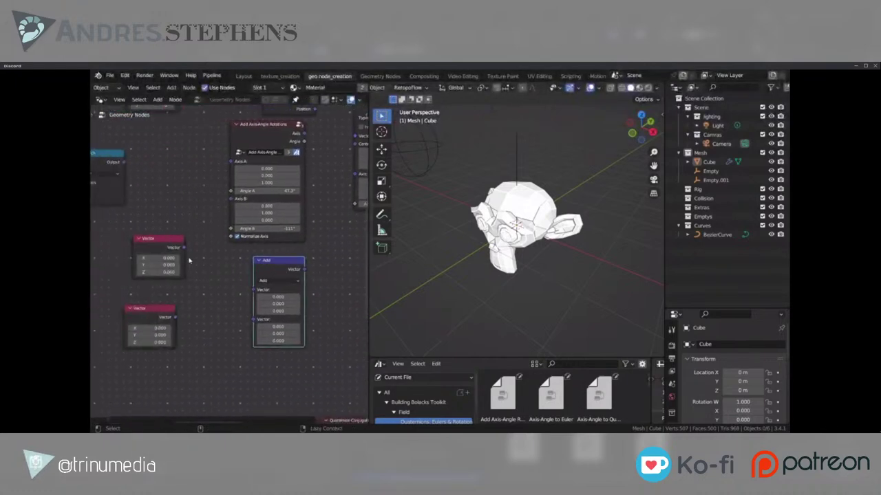
Step: Connect both Vector nodes to the Add node's inputs and its output to the Offset of Set Position
{"action": "left_click_drag", "start_coordinate": [183, 247], "coordinate": [252, 289]}
{"action": "left_click_drag", "start_coordinate": [175, 317], "coordinate": [252, 297]}
{"action": "middle_click_drag", "start_coordinate": [295, 275], "coordinate": [208, 325]}
{"action": "left_click_drag", "start_coordinate": [202, 319], "coordinate": [350, 163]}
{"action": "middle_click_drag", "start_coordinate": [219, 311], "coordinate": [271, 273]}
{"action": "left_click_drag", "start_coordinate": [288, 268], "coordinate": [287, 269]}
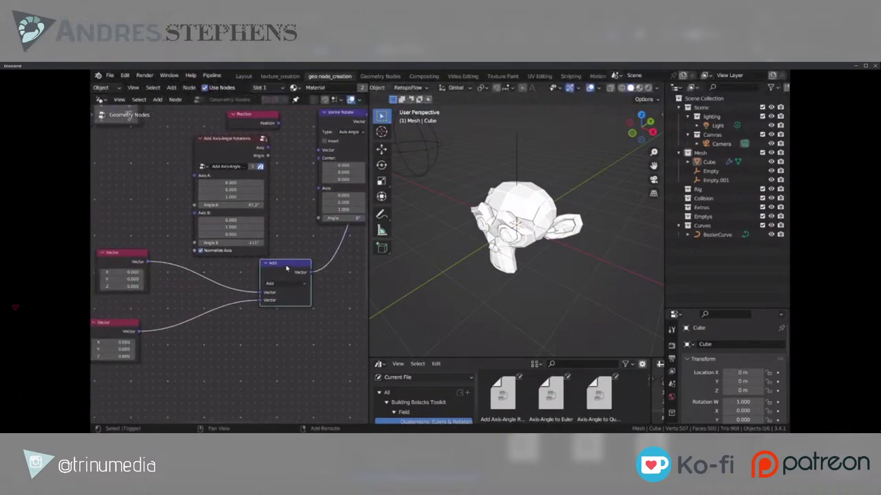
Step: Duplicate the Add node as a Subtract node fed by both Vectors, and connect its output to Add's second input
{"action": "key", "text": "shift+d"}
{"action": "left_click", "coordinate": [247, 333]}
{"action": "right_click_drag", "start_coordinate": [143, 269], "coordinate": [227, 348], "text": "alt"}
{"action": "right_click_drag", "start_coordinate": [118, 342], "coordinate": [234, 349], "text": "alt"}
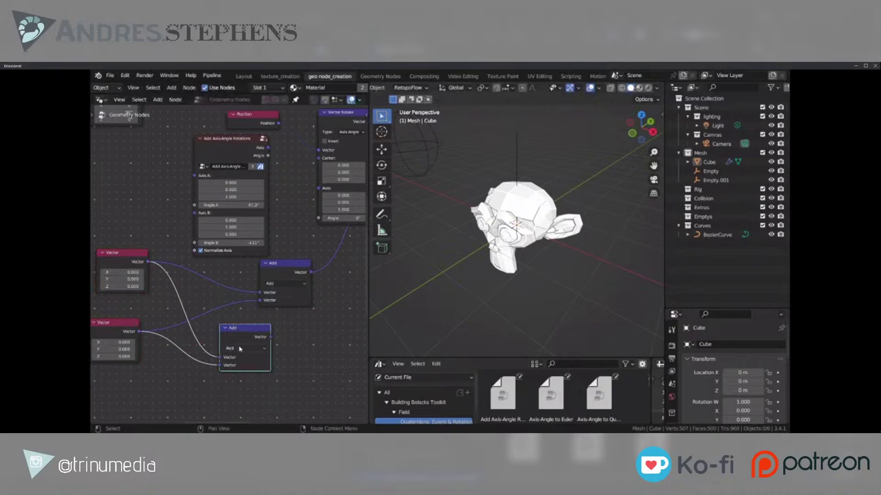
{"action": "left_click", "coordinate": [240, 348]}
{"action": "key", "text": "s"}
{"action": "left_click_drag", "start_coordinate": [270, 336], "coordinate": [264, 301]}
{"action": "left_click_drag", "start_coordinate": [258, 330], "coordinate": [223, 312]}
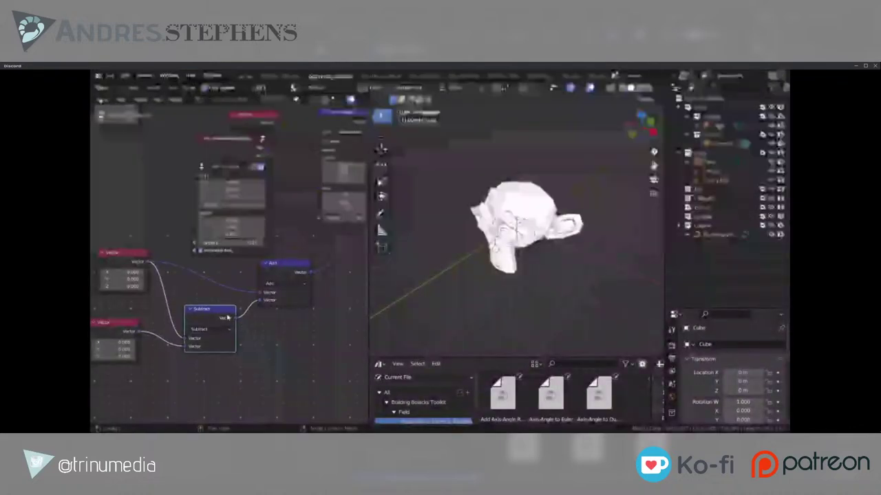
Step: Rearrange the Vector, Subtract and Add nodes into a compact chain with more space between them
{"action": "left_click_drag", "start_coordinate": [281, 271], "coordinate": [321, 267]}
{"action": "middle_click_drag", "start_coordinate": [210, 315], "coordinate": [243, 285]}
{"action": "left_click_drag", "start_coordinate": [244, 285], "coordinate": [224, 276]}
{"action": "left_click_drag", "start_coordinate": [164, 231], "coordinate": [152, 251]}
{"action": "scroll", "coordinate": [152, 252], "scroll_direction": "up", "scroll_amount": 4}
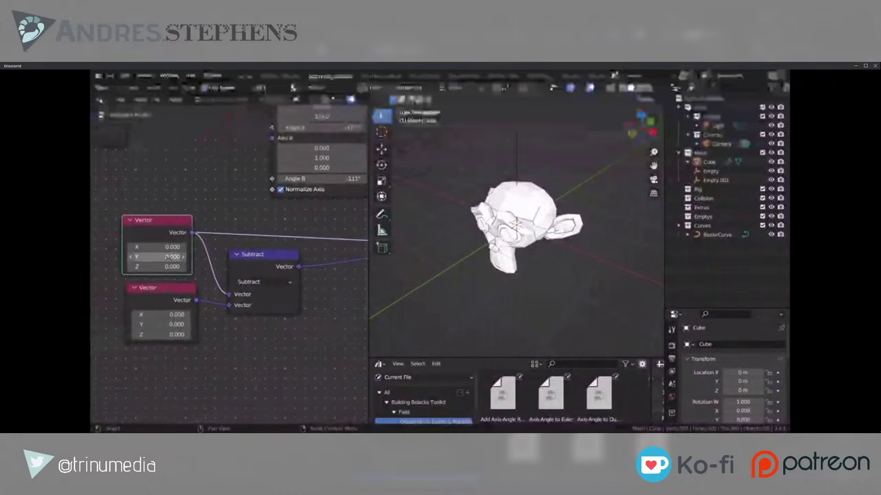
Step: Route the first Vector node directly into the Set Position Offset and set its Z to 4.6
{"action": "scroll", "coordinate": [161, 258], "scroll_direction": "down", "scroll_amount": 3}
{"action": "middle_click_drag", "start_coordinate": [344, 196], "coordinate": [247, 267]}
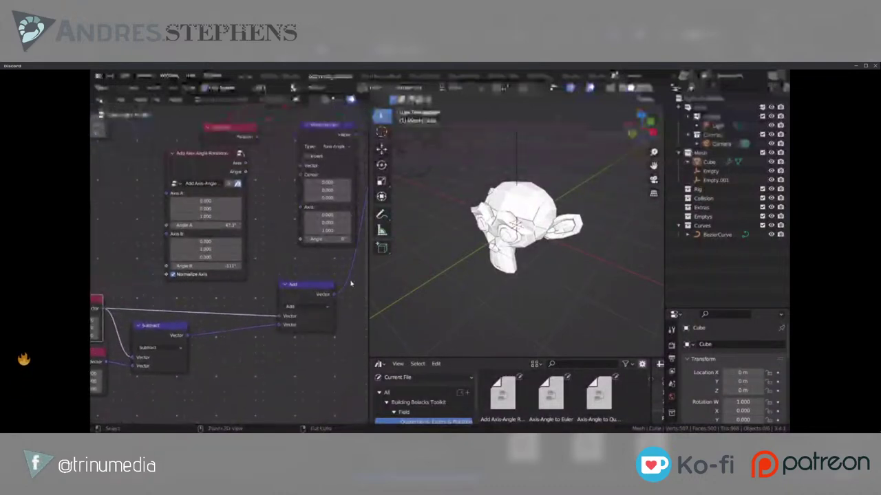
{"action": "scroll", "coordinate": [223, 287], "scroll_direction": "down", "scroll_amount": 2}
{"action": "right_click_drag", "start_coordinate": [137, 297], "coordinate": [309, 261], "text": "alt"}
{"action": "left_click_drag", "start_coordinate": [125, 312], "coordinate": [148, 312]}
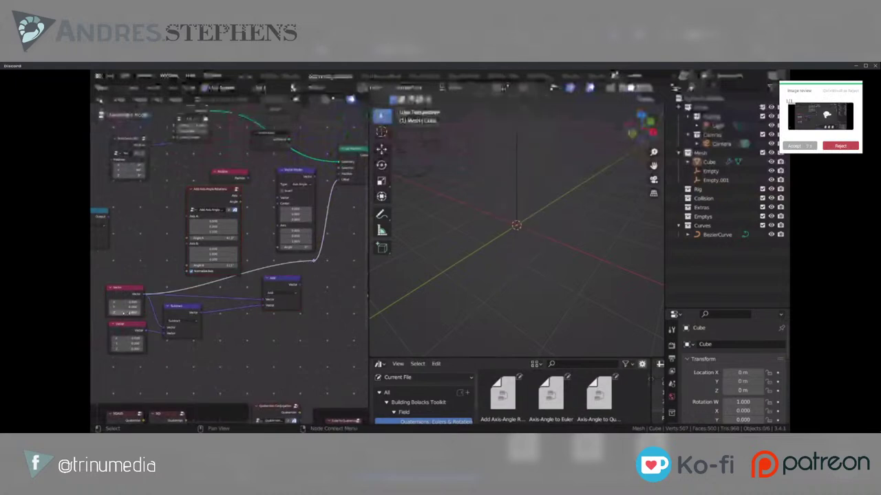
Step: Route the second Vector node into the Set Position Offset and set it to X -3.3, Y -4.4
{"action": "scroll", "coordinate": [505, 263], "scroll_direction": "down", "scroll_amount": 4}
{"action": "middle_click_drag", "start_coordinate": [505, 263], "coordinate": [544, 264]}
{"action": "right_click_drag", "start_coordinate": [131, 336], "coordinate": [314, 261], "text": "alt"}
{"action": "left_click_drag", "start_coordinate": [129, 344], "coordinate": [111, 343]}
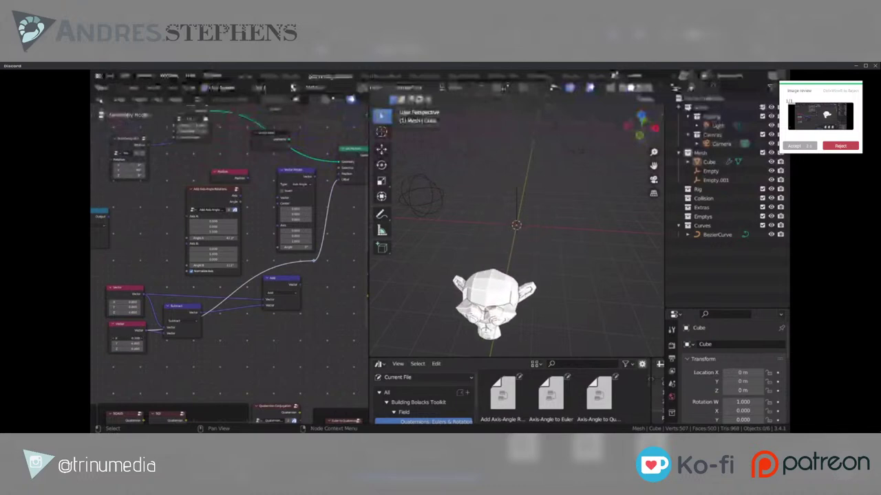
Step: Reconnect the Add node to the Set Position Offset without the reroute, and swap the Subtract node's two inputs
{"action": "left_click_drag", "start_coordinate": [301, 284], "coordinate": [308, 268]}
{"action": "key", "text": "ctrl+x"}
{"action": "left_click", "coordinate": [187, 308]}
{"action": "key", "text": "alt+s"}
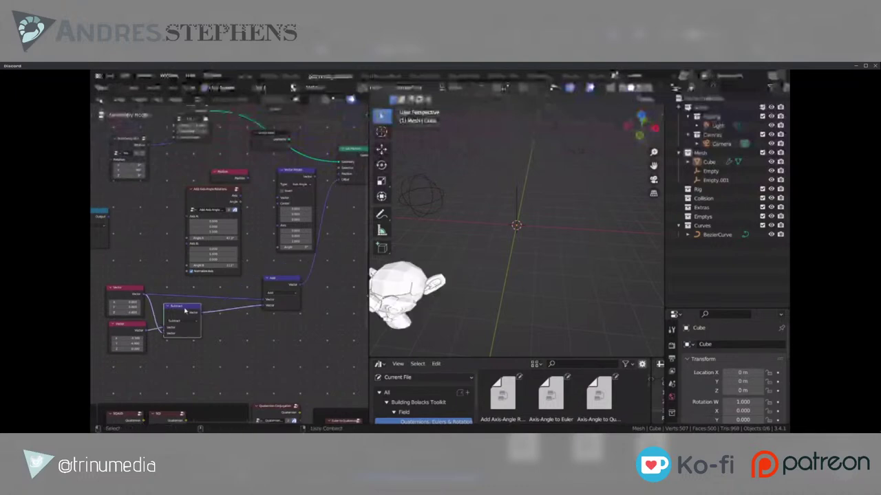
Step: Duplicate the Add node into the link between Subtract and Add, and change the duplicate's operation to Scale
{"action": "left_click", "coordinate": [285, 283]}
{"action": "key", "text": "shift+d"}
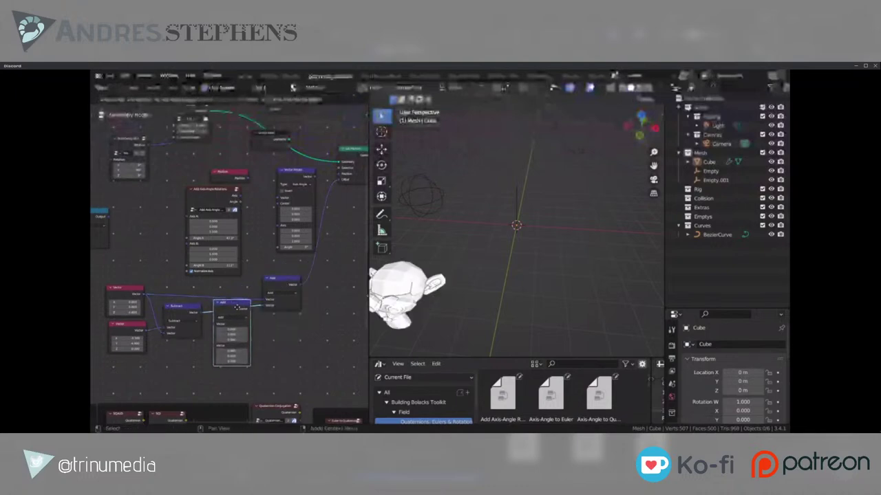
{"action": "left_click", "coordinate": [240, 325]}
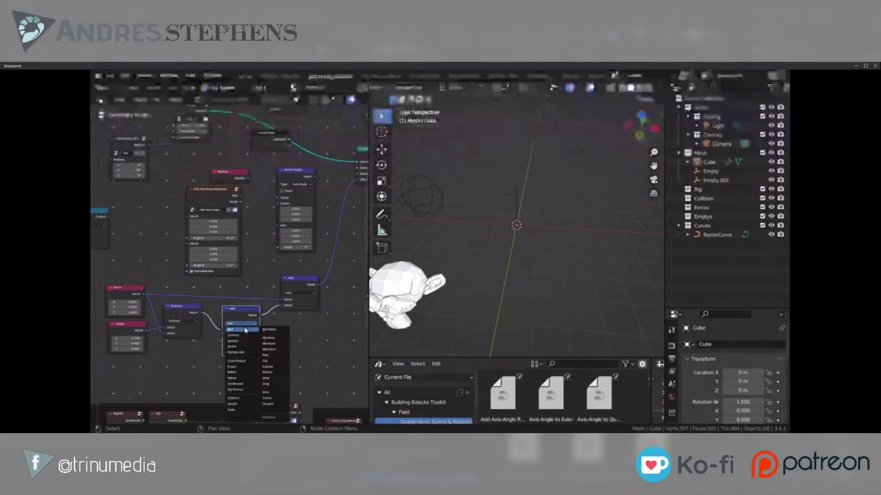
{"action": "left_click", "coordinate": [245, 330]}
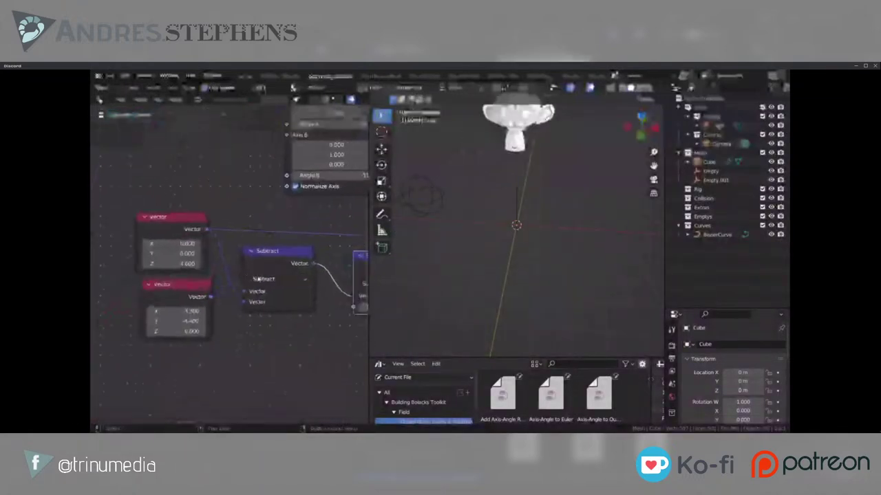
{"action": "left_click_drag", "start_coordinate": [246, 262], "coordinate": [282, 261]}
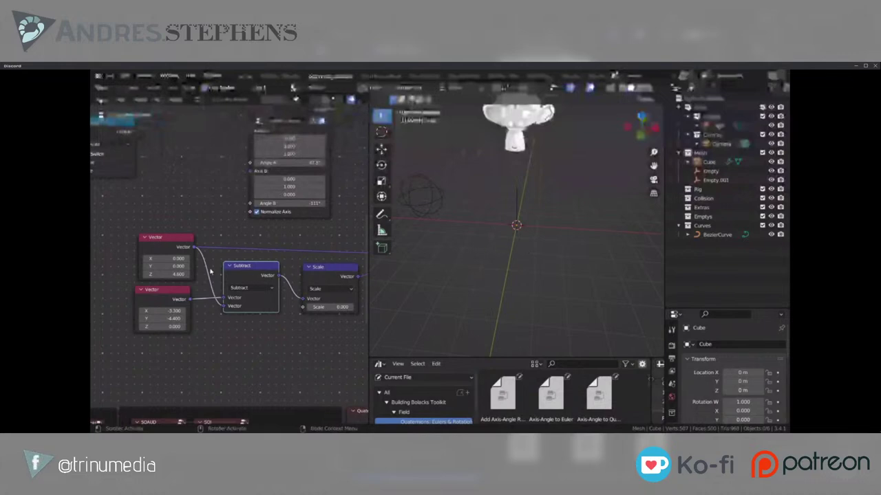
Step: Move the Add node closer to the Scale node and adjust the Scale node's factor
{"action": "middle_click_drag", "start_coordinate": [322, 306], "coordinate": [280, 315]}
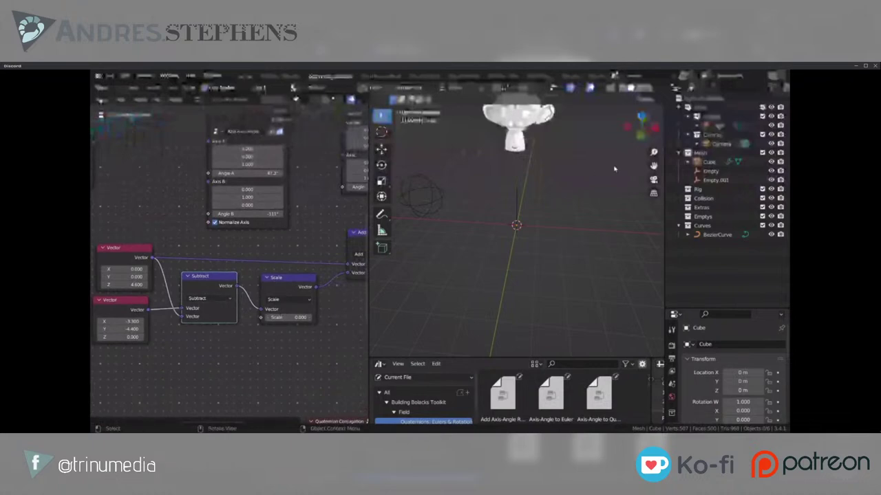
{"action": "middle_click_drag", "start_coordinate": [354, 253], "coordinate": [323, 256]}
{"action": "mouse_move", "coordinate": [337, 244]}
{"action": "left_mouse_down"}
{"action": "mouse_move", "coordinate": [328, 229]}
{"action": "mouse_move", "coordinate": [336, 232]}
{"action": "mouse_move", "coordinate": [328, 237]}
{"action": "left_mouse_up"}
{"action": "mouse_move", "coordinate": [260, 320]}
{"action": "left_mouse_down"}
{"action": "mouse_move", "coordinate": [285, 320]}
{"action": "mouse_move", "coordinate": [273, 321]}
{"action": "left_mouse_up"}
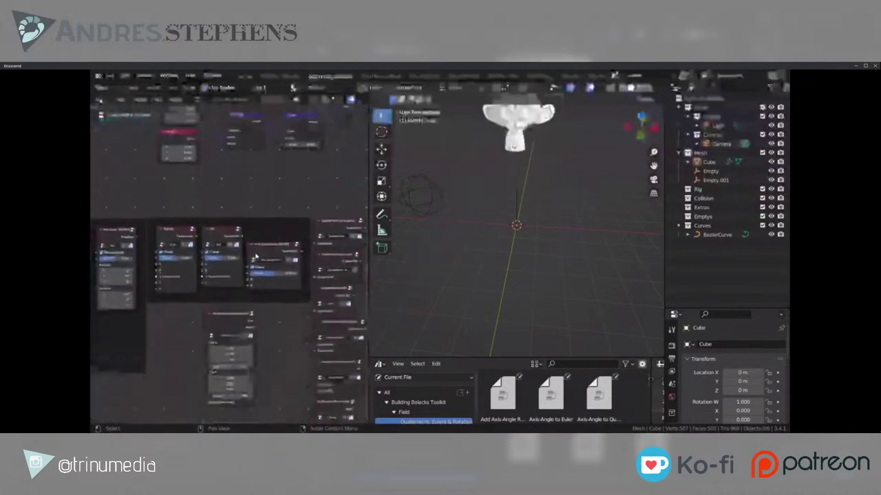
Step: Select the Mix Quaternions (SLERP) group and compare it with the manual Subtract, Scale and Add interpolation chain
{"action": "scroll", "coordinate": [256, 256], "scroll_direction": "up", "scroll_amount": 1}
{"action": "left_click", "coordinate": [260, 256]}
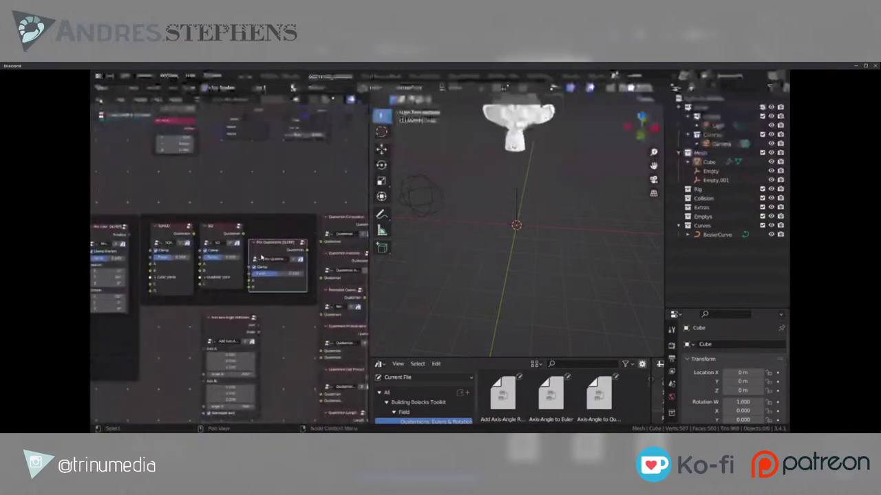
{"action": "middle_click_drag", "start_coordinate": [273, 225], "coordinate": [257, 296]}
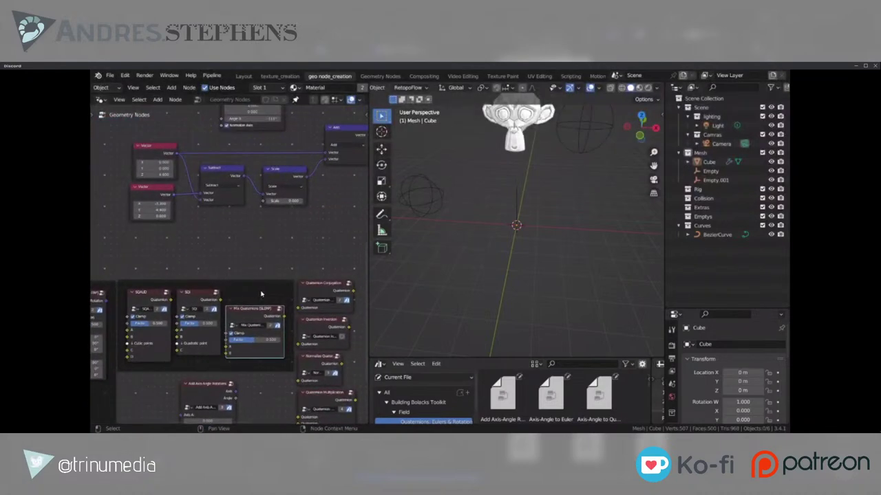
{"action": "scroll", "coordinate": [261, 295], "scroll_direction": "down", "scroll_amount": 6}
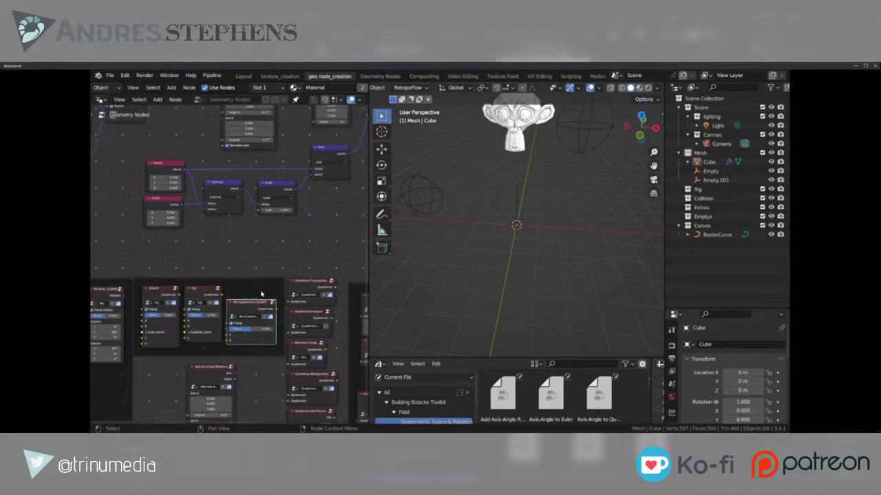
{"action": "middle_click_drag", "start_coordinate": [231, 318], "coordinate": [229, 323]}
{"action": "scroll", "coordinate": [286, 269], "scroll_direction": "up", "scroll_amount": 2}
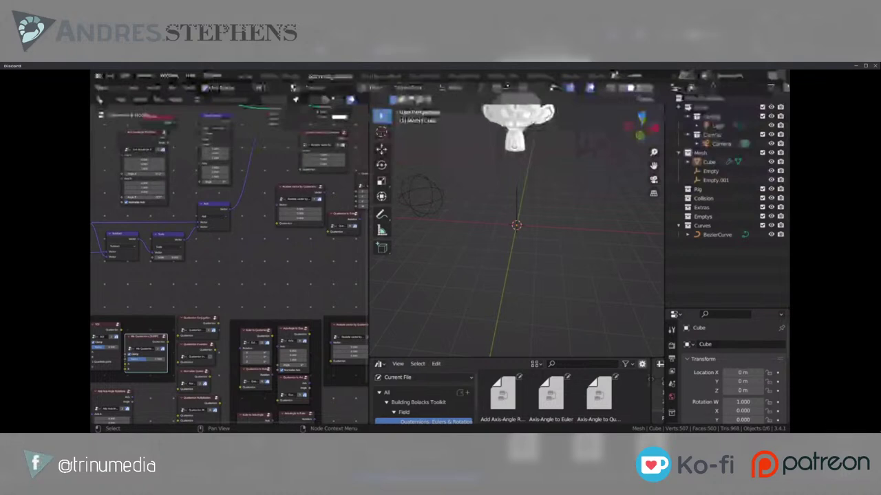
Step: Survey the framed Euler and quaternion utility groups below the main node network
{"action": "scroll", "coordinate": [181, 363], "scroll_direction": "down", "scroll_amount": 5}
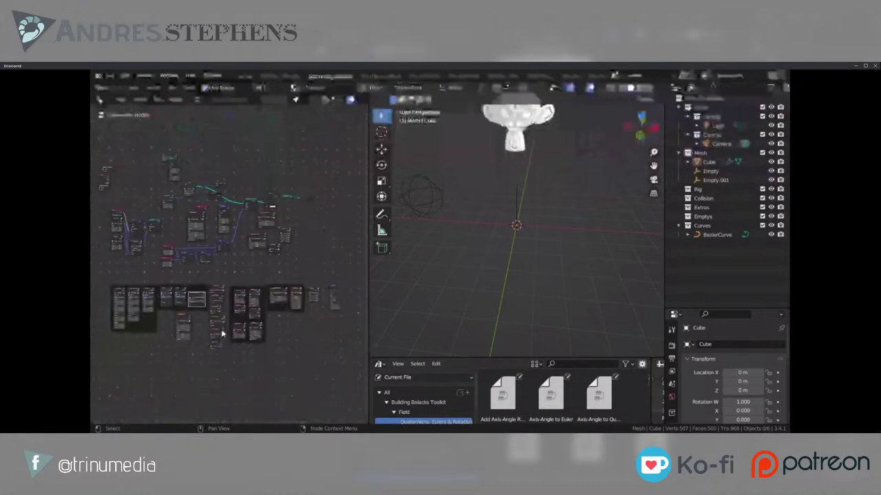
{"action": "scroll", "coordinate": [215, 333], "scroll_direction": "up", "scroll_amount": 2}
{"action": "scroll", "coordinate": [215, 332], "scroll_direction": "up", "scroll_amount": 5}
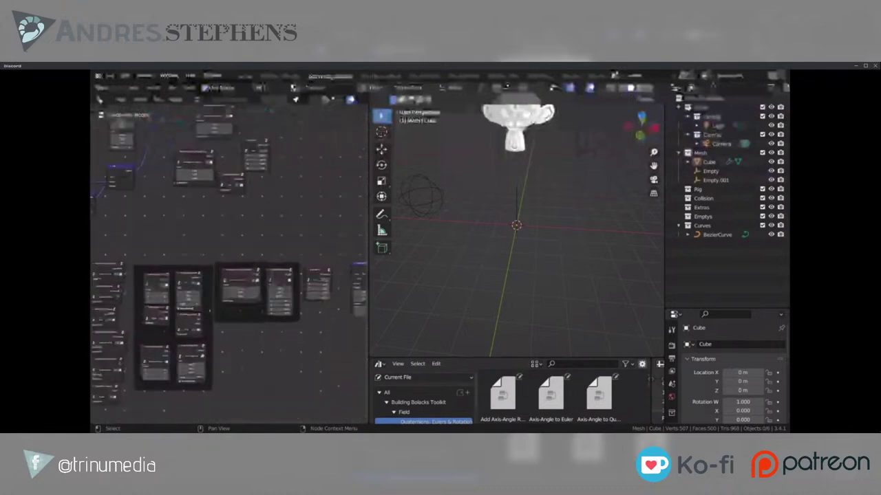
{"action": "scroll", "coordinate": [234, 344], "scroll_direction": "up", "scroll_amount": 2}
{"action": "middle_click_drag", "start_coordinate": [195, 379], "coordinate": [257, 368]}
{"action": "scroll", "coordinate": [257, 367], "scroll_direction": "down", "scroll_amount": 4}
{"action": "middle_click_drag", "start_coordinate": [128, 358], "coordinate": [304, 328]}
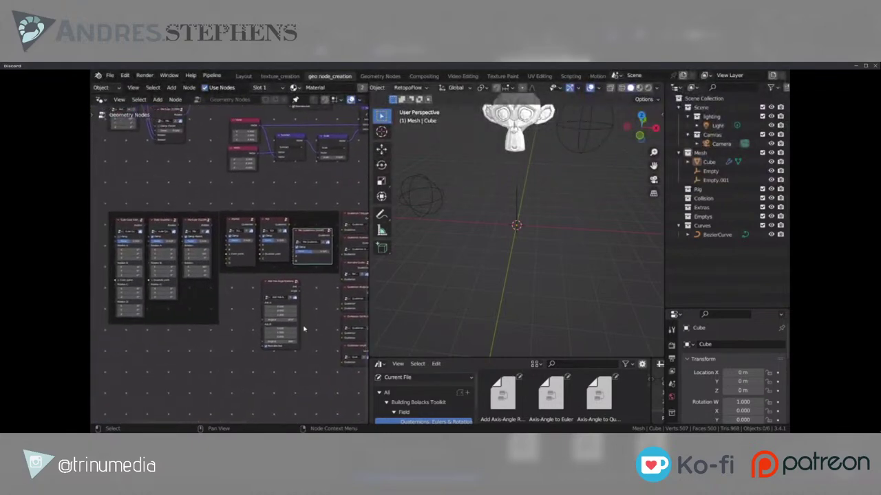
{"action": "scroll", "coordinate": [305, 328], "scroll_direction": "up", "scroll_amount": 3}
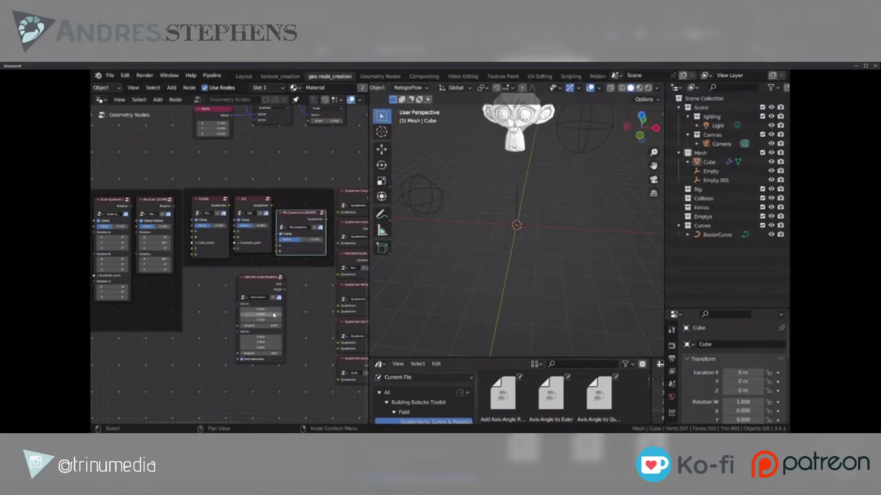
Step: Maximize the node editor and examine the interpolation, quaternion math and rotation conversion groups
{"action": "key", "text": "ctrl+space"}
{"action": "key", "text": "Home"}
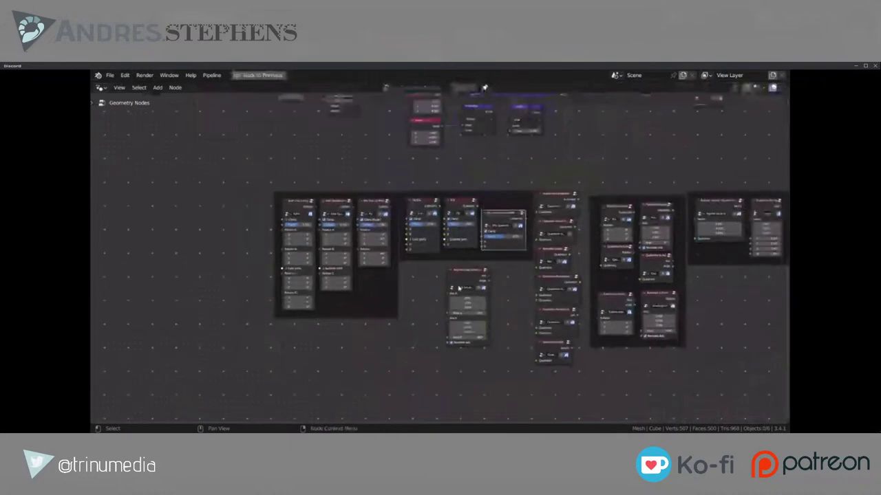
{"action": "middle_click_drag", "start_coordinate": [458, 288], "coordinate": [327, 282]}
{"action": "scroll", "coordinate": [327, 282], "scroll_direction": "up", "scroll_amount": 1}
{"action": "scroll", "coordinate": [364, 158], "scroll_direction": "down", "scroll_amount": 4}
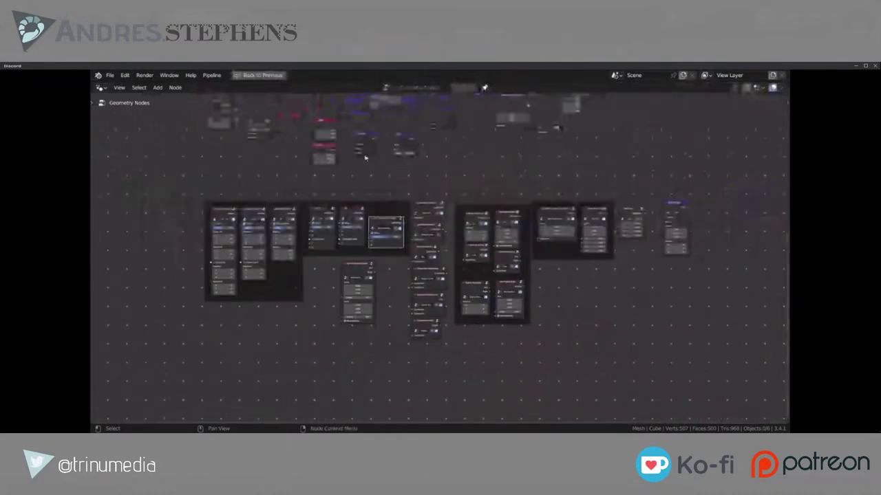
{"action": "scroll", "coordinate": [445, 264], "scroll_direction": "up", "scroll_amount": 2}
{"action": "key", "text": "Home"}
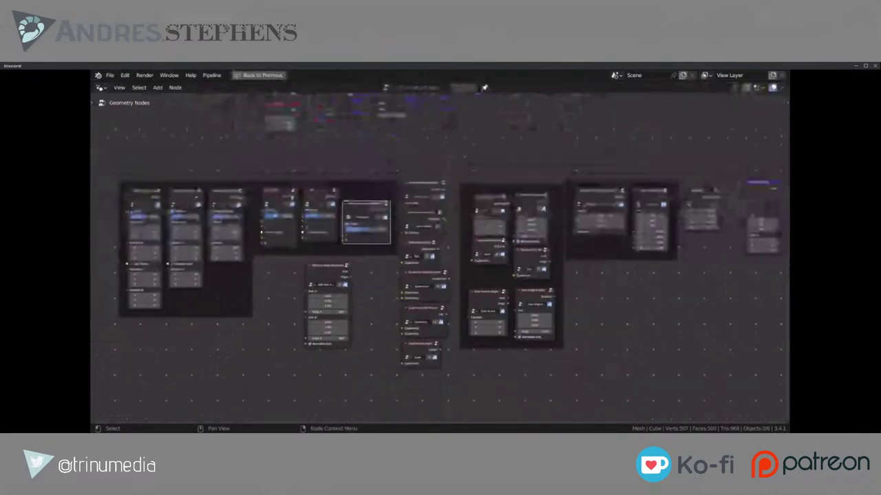
{"action": "scroll", "coordinate": [410, 229], "scroll_direction": "up", "scroll_amount": 2}
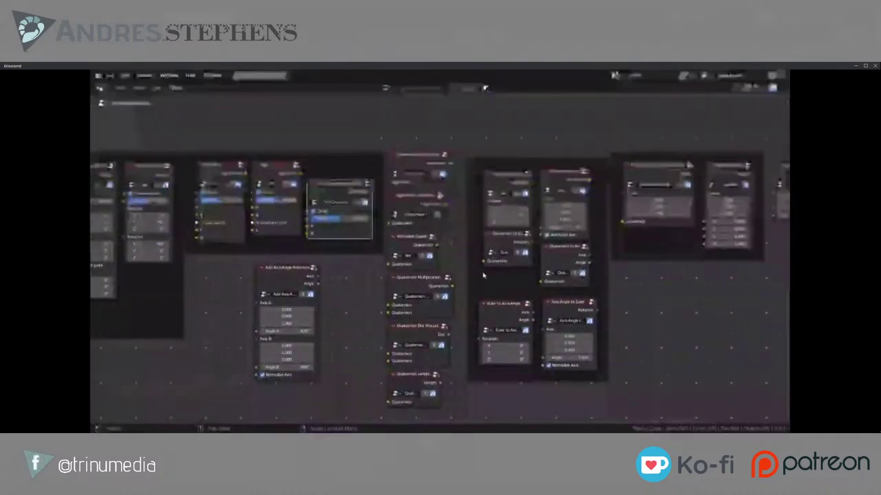
{"action": "scroll", "coordinate": [355, 245], "scroll_direction": "up", "scroll_amount": 3}
{"action": "scroll", "coordinate": [356, 245], "scroll_direction": "down", "scroll_amount": 2}
{"action": "middle_click_drag", "start_coordinate": [355, 245], "coordinate": [327, 299]}
{"action": "scroll", "coordinate": [370, 240], "scroll_direction": "up", "scroll_amount": 2}
{"action": "scroll", "coordinate": [369, 238], "scroll_direction": "down", "scroll_amount": 3}
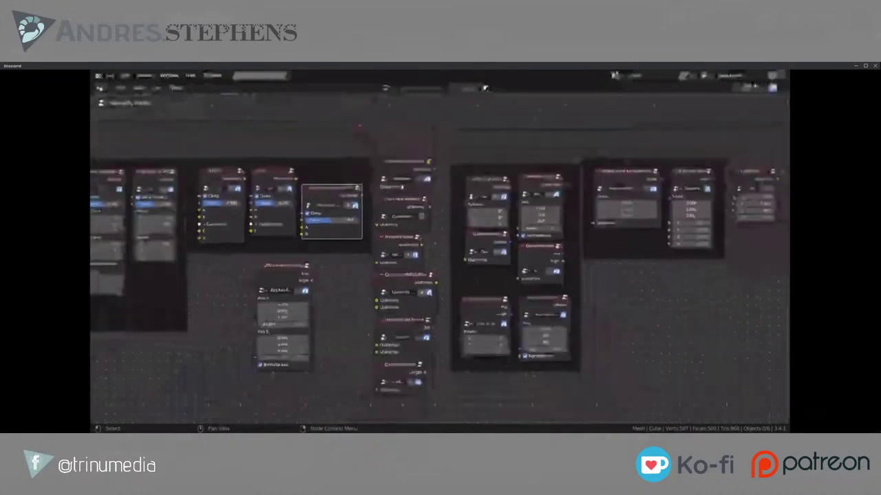
{"action": "scroll", "coordinate": [410, 256], "scroll_direction": "up", "scroll_amount": 1}
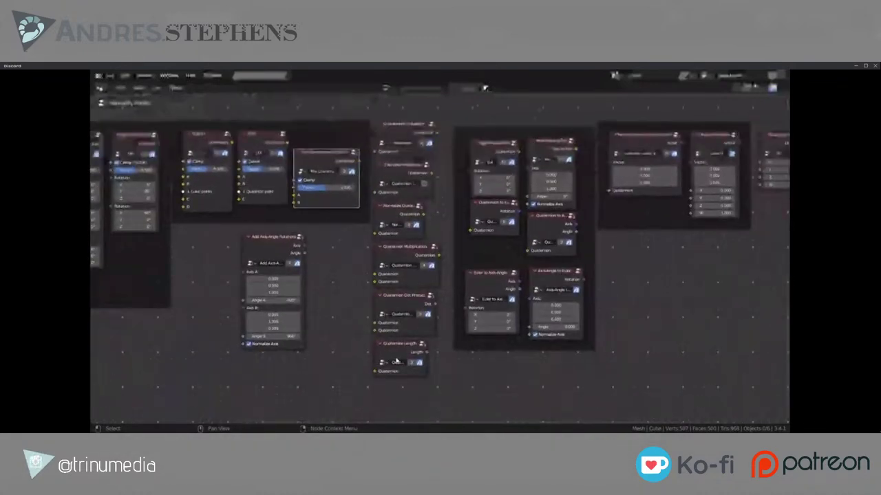
{"action": "middle_click_drag", "start_coordinate": [529, 121], "coordinate": [481, 152]}
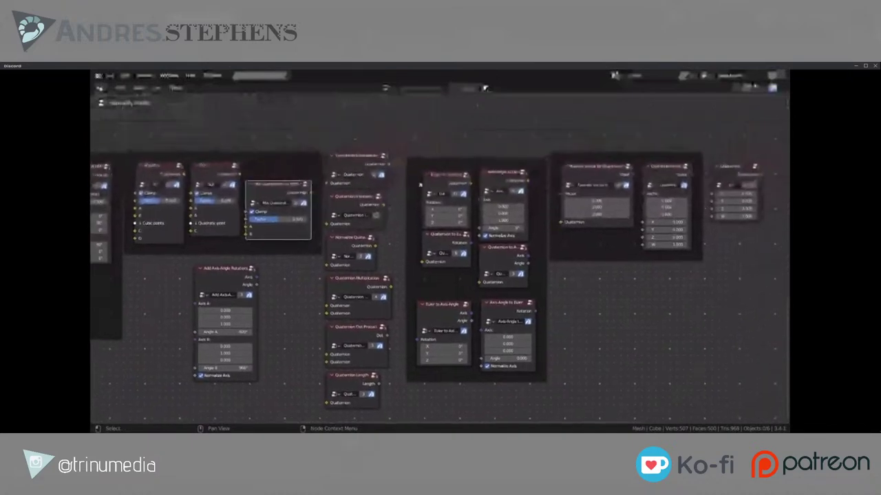
Step: Examine each conversion group between Euler, quaternion and axis-angle, leaving the nodes in place
{"action": "left_click", "coordinate": [481, 153]}
{"action": "left_click_drag", "start_coordinate": [478, 161], "coordinate": [426, 176]}
{"action": "right_click", "coordinate": [479, 163]}
{"action": "right_click", "coordinate": [485, 180]}
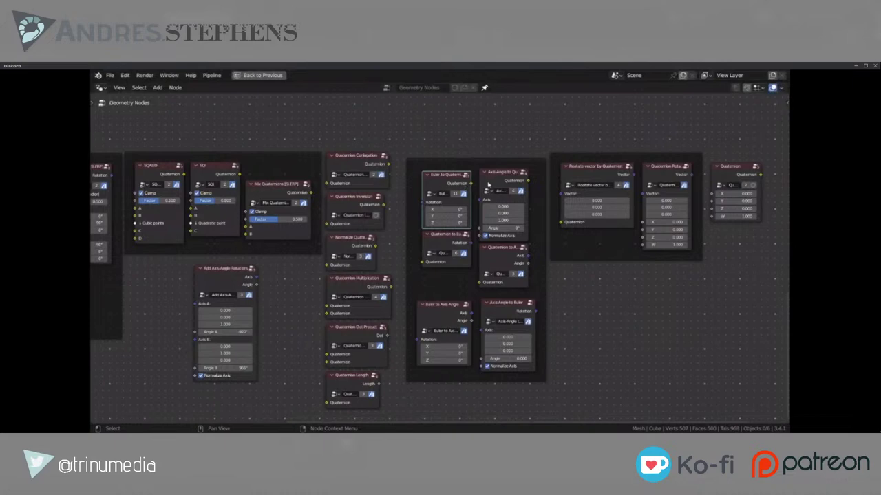
{"action": "left_click_drag", "start_coordinate": [454, 237], "coordinate": [446, 241]}
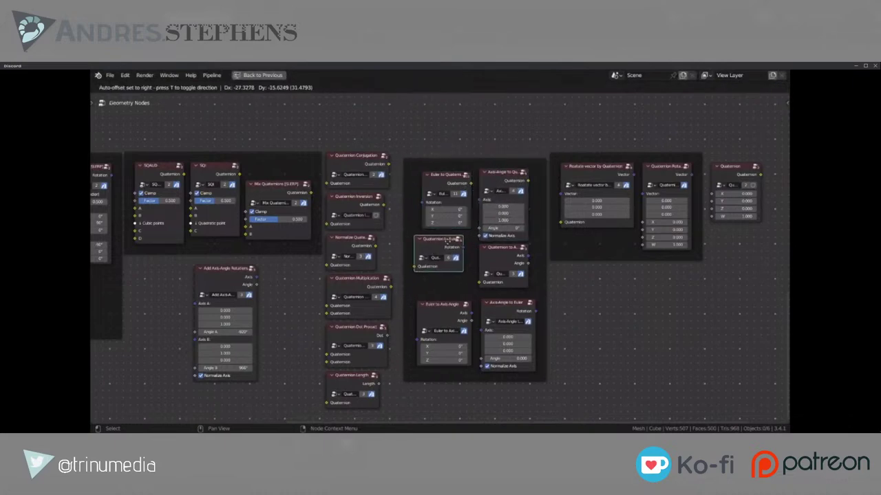
{"action": "right_click", "coordinate": [446, 240]}
{"action": "left_click_drag", "start_coordinate": [527, 262], "coordinate": [516, 263]}
{"action": "left_click_drag", "start_coordinate": [443, 317], "coordinate": [521, 256]}
{"action": "right_click", "coordinate": [459, 299]}
{"action": "right_click", "coordinate": [521, 257]}
Step: Inspect the frame that holds the Euler, quaternion and axis-angle conversion groups as a whole
{"action": "scroll", "coordinate": [573, 286], "scroll_direction": "down", "scroll_amount": 2}
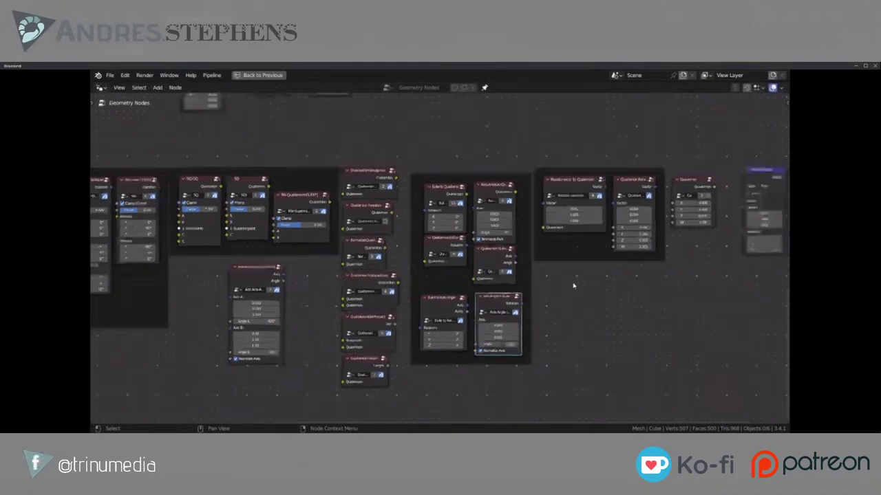
{"action": "scroll", "coordinate": [573, 286], "scroll_direction": "up", "scroll_amount": 3}
{"action": "scroll", "coordinate": [447, 226], "scroll_direction": "up", "scroll_amount": 1}
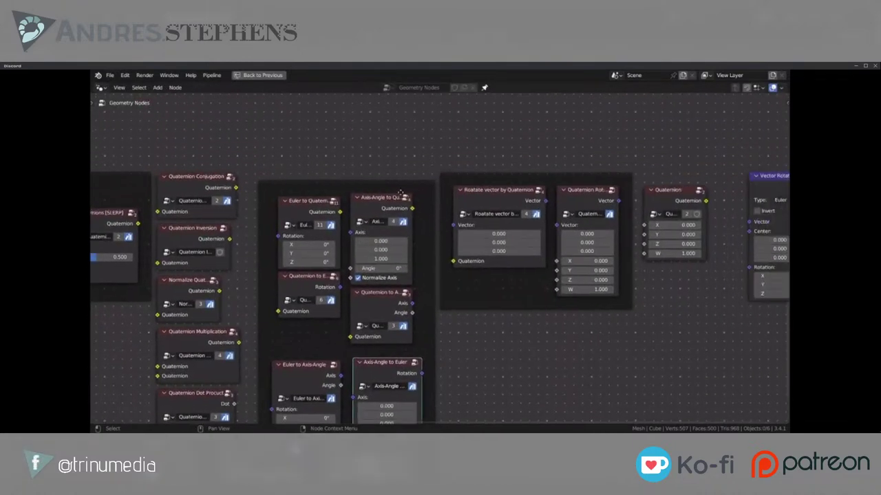
{"action": "mouse_move", "coordinate": [389, 187]}
{"action": "left_mouse_down"}
{"action": "mouse_move", "coordinate": [378, 178]}
{"action": "mouse_move", "coordinate": [391, 172]}
{"action": "left_mouse_up"}
{"action": "right_click", "coordinate": [391, 171]}
{"action": "middle_click_drag", "start_coordinate": [336, 175], "coordinate": [491, 175]}
{"action": "mouse_move", "coordinate": [500, 182]}
{"action": "left_mouse_down"}
{"action": "mouse_move", "coordinate": [485, 179]}
{"action": "mouse_move", "coordinate": [491, 169]}
{"action": "left_mouse_up"}
{"action": "scroll", "coordinate": [433, 150], "scroll_direction": "down", "scroll_amount": 2}
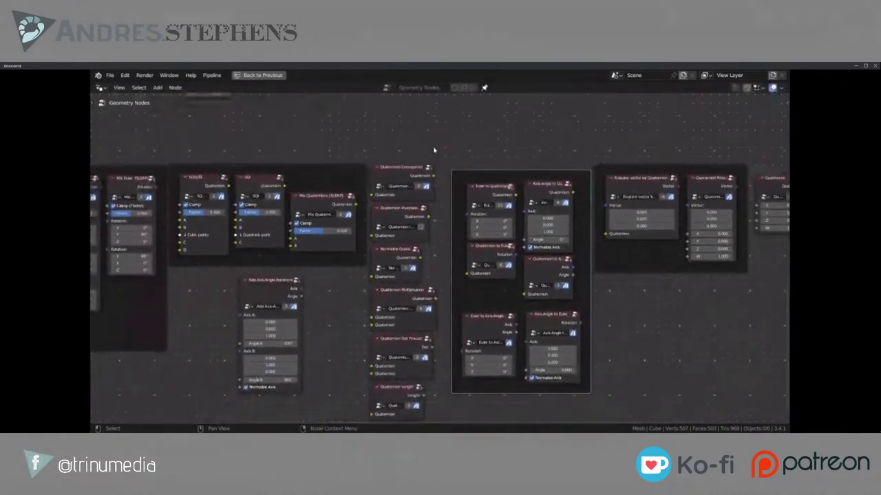
Step: Select the column of quaternion math groups, then inspect the Euler and quaternion interpolation frames
{"action": "left_click_drag", "start_coordinate": [430, 137], "coordinate": [414, 400]}
{"action": "middle_click_drag", "start_coordinate": [414, 400], "coordinate": [603, 442]}
{"action": "scroll", "coordinate": [432, 181], "scroll_direction": "up", "scroll_amount": 1}
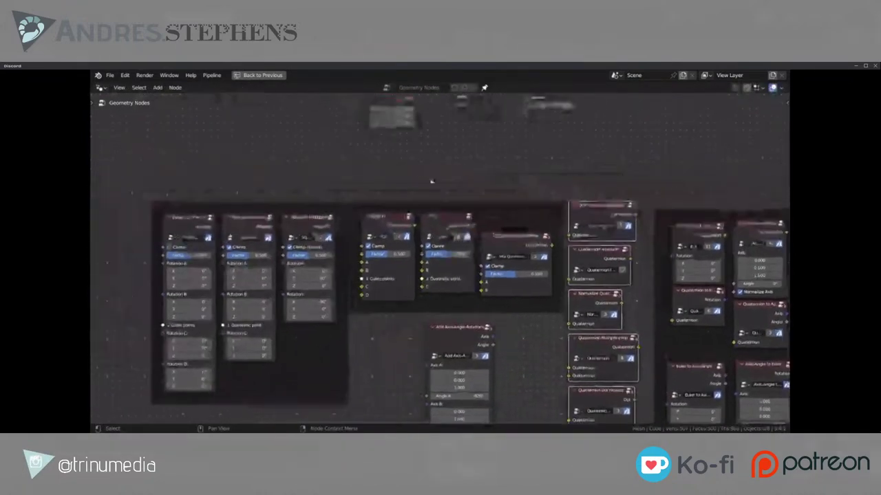
{"action": "left_click_drag", "start_coordinate": [408, 157], "coordinate": [329, 260]}
{"action": "right_click", "coordinate": [329, 260]}
{"action": "scroll", "coordinate": [438, 259], "scroll_direction": "down", "scroll_amount": 4}
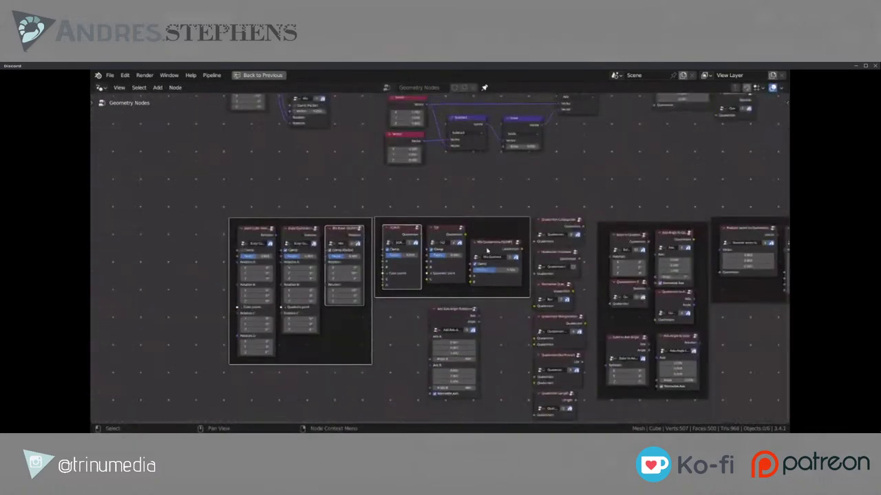
Step: Inspect the standalone Quaternion group and the frame with the rotate-vector-by-quaternion groups
{"action": "middle_click_drag", "start_coordinate": [486, 250], "coordinate": [282, 254]}
{"action": "scroll", "coordinate": [289, 254], "scroll_direction": "up", "scroll_amount": 4}
{"action": "middle_click_drag", "start_coordinate": [518, 226], "coordinate": [414, 224]}
{"action": "left_click_drag", "start_coordinate": [545, 173], "coordinate": [505, 229]}
{"action": "mouse_move", "coordinate": [645, 221]}
{"action": "left_mouse_down"}
{"action": "mouse_move", "coordinate": [642, 214]}
{"action": "mouse_move", "coordinate": [646, 222]}
{"action": "left_mouse_up"}
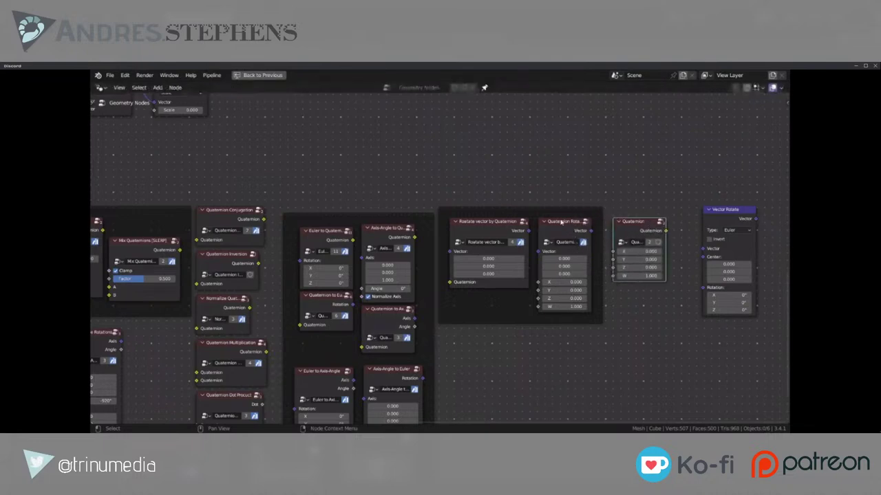
{"action": "mouse_move", "coordinate": [536, 207]}
{"action": "left_mouse_down"}
{"action": "mouse_move", "coordinate": [531, 200]}
{"action": "mouse_move", "coordinate": [544, 202]}
{"action": "mouse_move", "coordinate": [529, 197]}
{"action": "left_mouse_up"}
{"action": "right_click", "coordinate": [530, 201]}
{"action": "right_click", "coordinate": [529, 197]}
{"action": "scroll", "coordinate": [359, 224], "scroll_direction": "down", "scroll_amount": 4}
Step: Move the rotation group feeding the Euler visualizer above the Suzanne group, and place the loose Switch and second rotation group side by side
{"action": "middle_click_drag", "start_coordinate": [360, 224], "coordinate": [572, 216]}
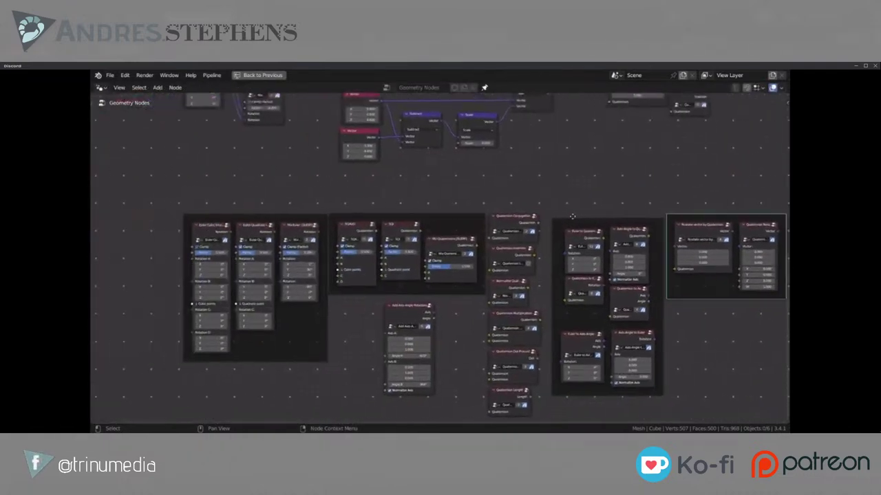
{"action": "scroll", "coordinate": [423, 275], "scroll_direction": "down", "scroll_amount": 3}
{"action": "middle_click_drag", "start_coordinate": [452, 190], "coordinate": [409, 304]}
{"action": "scroll", "coordinate": [445, 259], "scroll_direction": "up", "scroll_amount": 2}
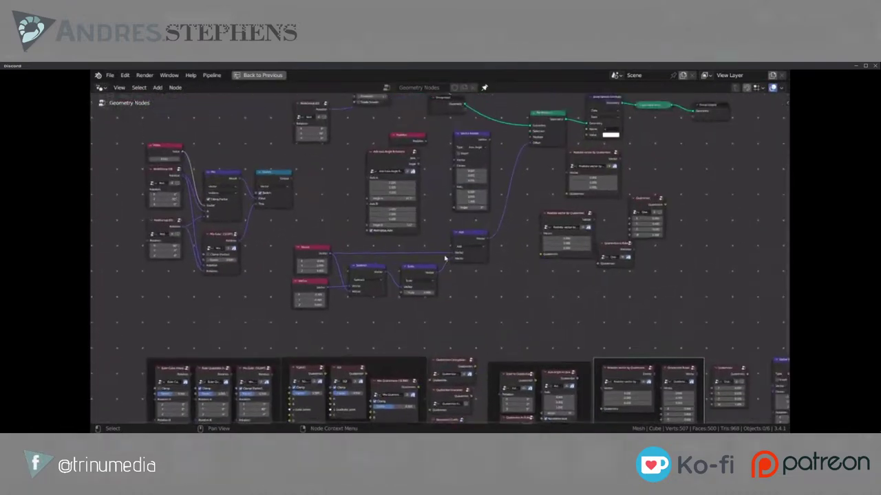
{"action": "middle_click_drag", "start_coordinate": [520, 197], "coordinate": [482, 287]}
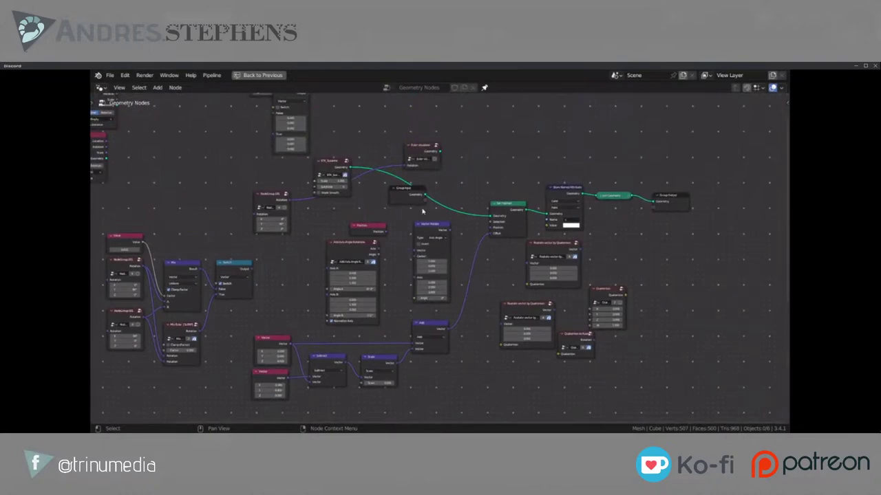
{"action": "middle_click_drag", "start_coordinate": [421, 210], "coordinate": [427, 301]}
{"action": "scroll", "coordinate": [428, 301], "scroll_direction": "up", "scroll_amount": 1}
{"action": "left_click_drag", "start_coordinate": [270, 280], "coordinate": [335, 187]}
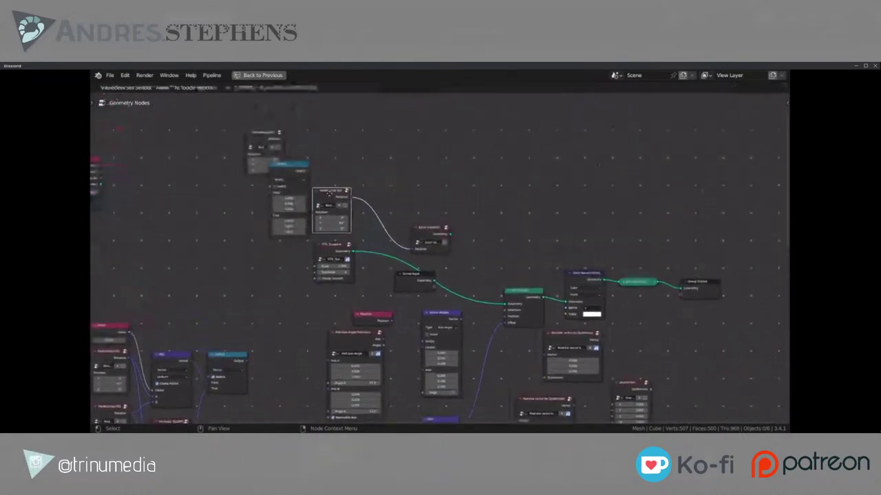
{"action": "left_click_drag", "start_coordinate": [289, 165], "coordinate": [148, 217]}
{"action": "left_click_drag", "start_coordinate": [260, 136], "coordinate": [195, 210]}
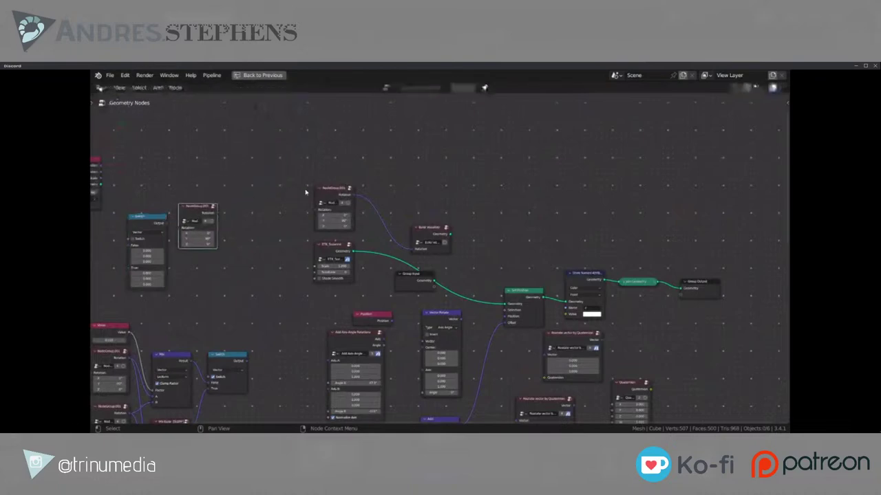
Step: Line up the connected rotation group and the Euler visualizer beside the loose rotation group
{"action": "left_click_drag", "start_coordinate": [314, 190], "coordinate": [267, 223]}
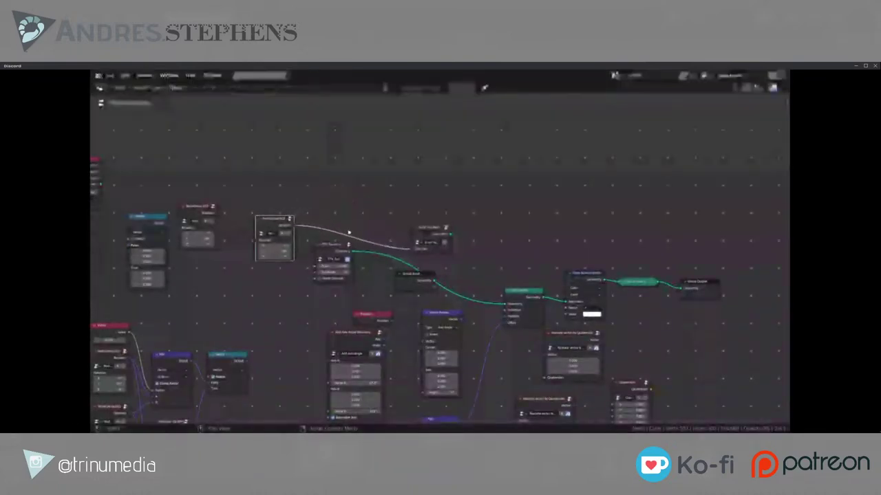
{"action": "left_click", "coordinate": [429, 221]}
{"action": "left_click_drag", "start_coordinate": [429, 233], "coordinate": [415, 221]}
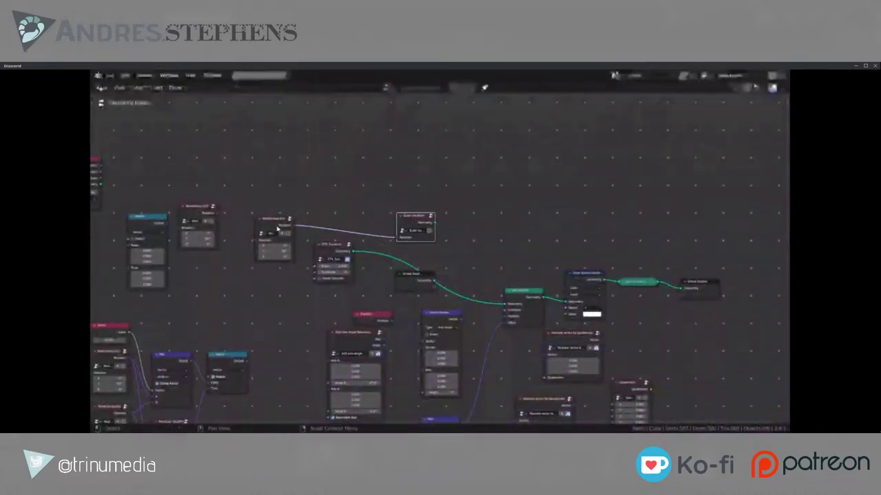
{"action": "left_click_drag", "start_coordinate": [277, 230], "coordinate": [273, 242]}
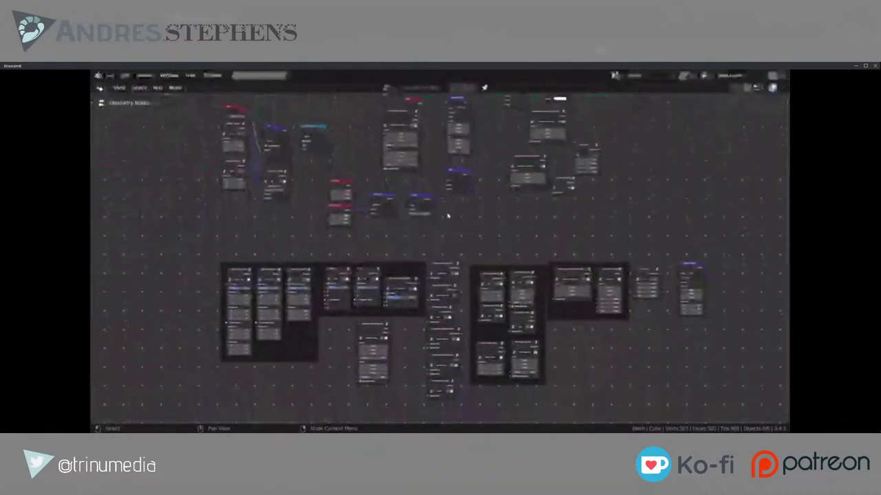
{"action": "scroll", "coordinate": [465, 287], "scroll_direction": "up", "scroll_amount": 3}
{"action": "scroll", "coordinate": [465, 288], "scroll_direction": "up", "scroll_amount": 2}
{"action": "middle_click_drag", "start_coordinate": [465, 288], "coordinate": [436, 212]}
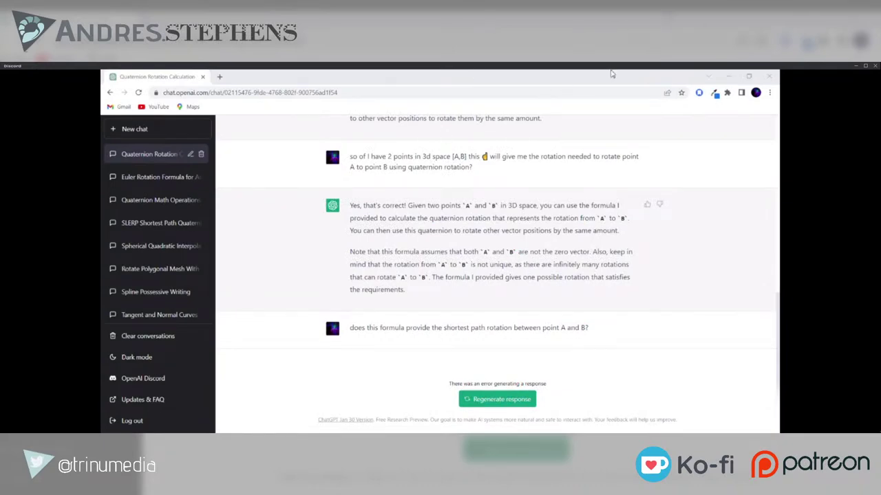
Step: Review the opening answer of the quaternion rotation chat, then open the Euler rotation formula and SLERP shortest path chats
{"action": "scroll", "coordinate": [495, 275], "scroll_direction": "up", "scroll_amount": 10}
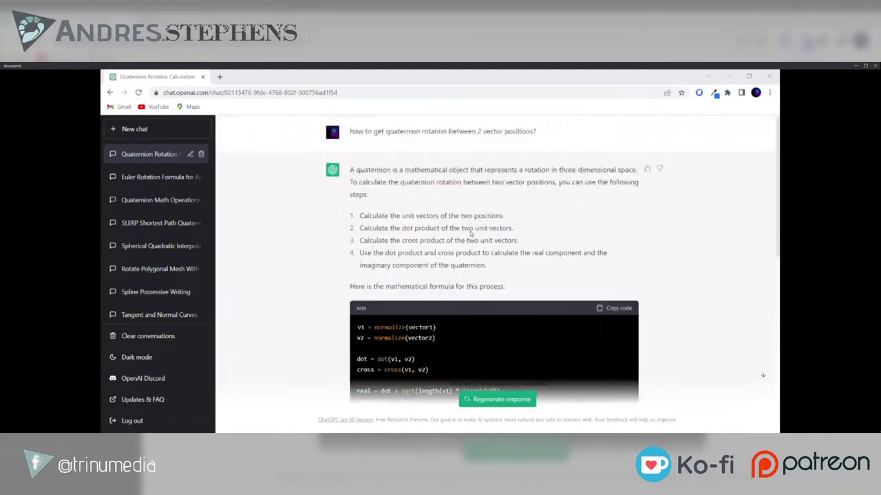
{"action": "left_click", "coordinate": [151, 177]}
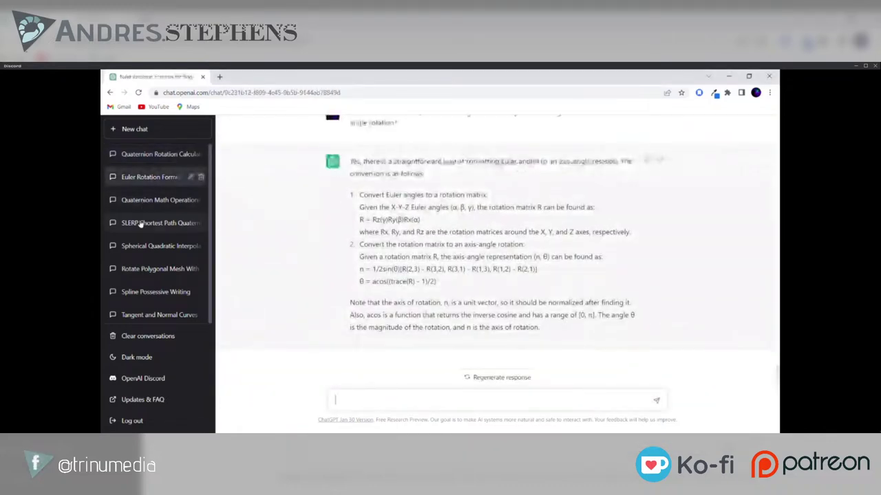
{"action": "left_click", "coordinate": [140, 224]}
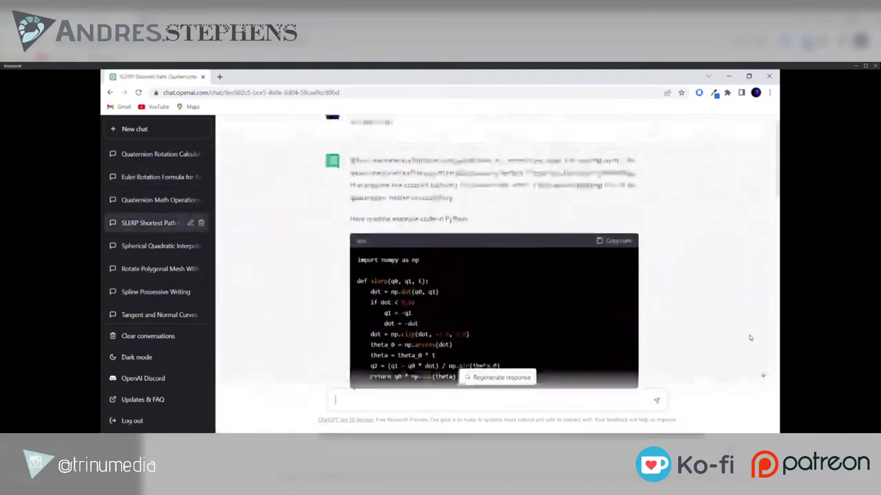
Step: Open the spherical quadratic interpolation chat and go back through its answers to the first question
{"action": "left_click", "coordinate": [161, 248]}
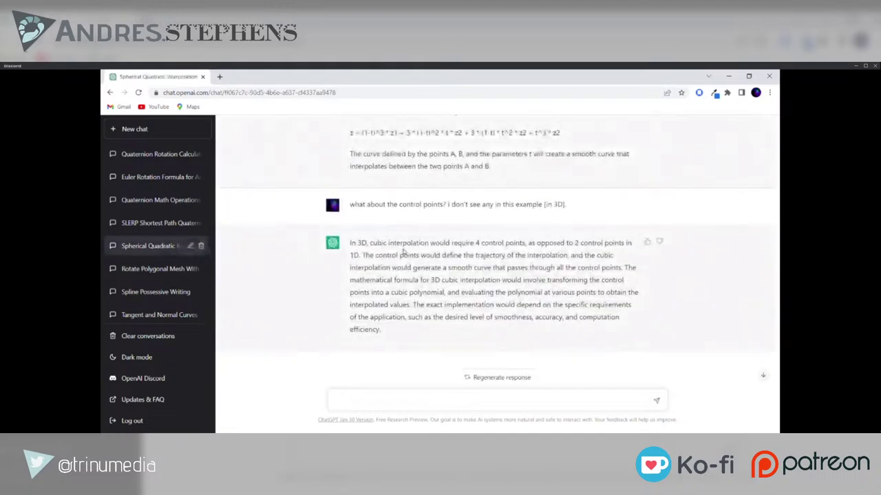
{"action": "scroll", "coordinate": [461, 256], "scroll_direction": "up", "scroll_amount": 10}
{"action": "scroll", "coordinate": [461, 256], "scroll_direction": "up", "scroll_amount": 15}
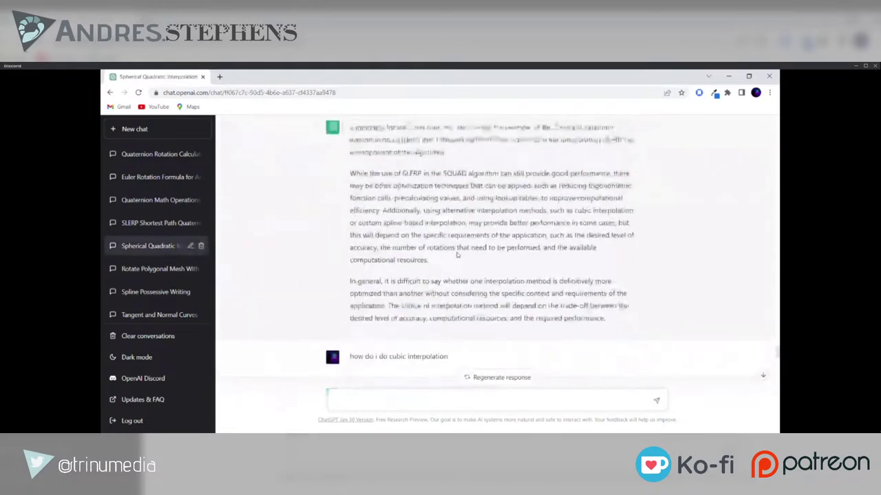
{"action": "scroll", "coordinate": [454, 255], "scroll_direction": "up", "scroll_amount": 15}
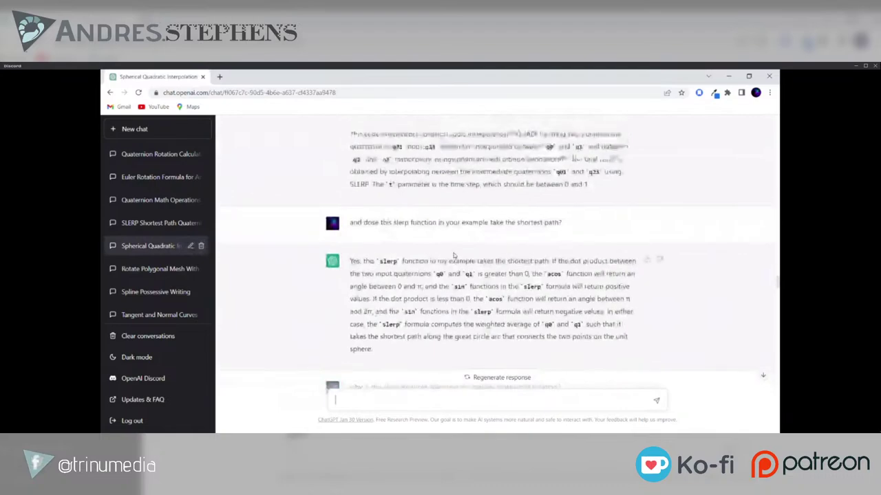
{"action": "scroll", "coordinate": [440, 249], "scroll_direction": "up", "scroll_amount": 15}
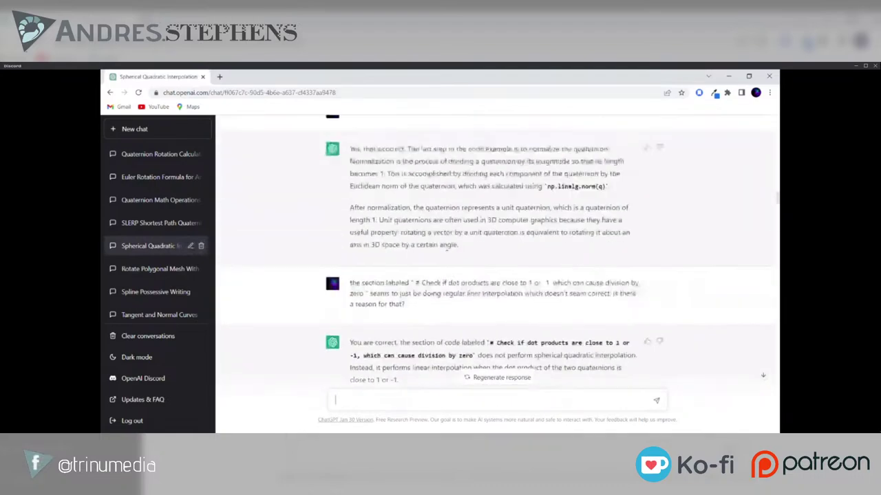
{"action": "scroll", "coordinate": [440, 249], "scroll_direction": "up", "scroll_amount": 10}
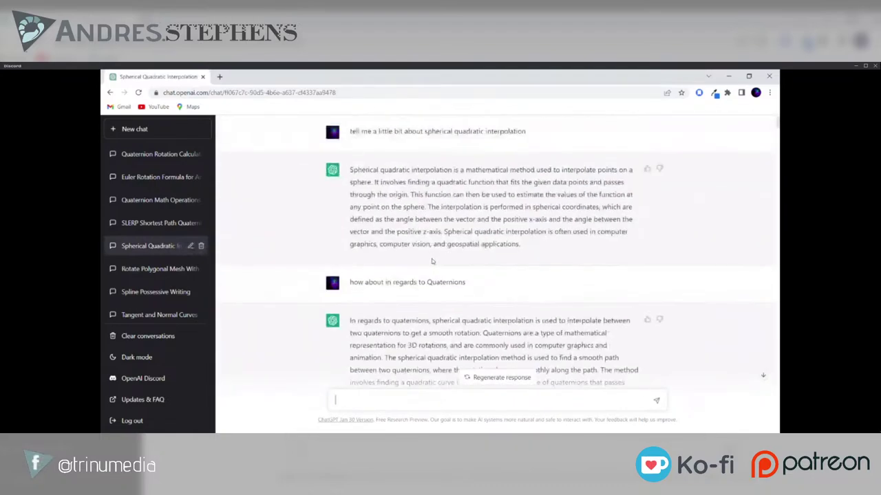
Step: Examine the outline for implementing spherical quadratic interpolation and the complete Python implementation with its dot products, angles and coefficients
{"action": "scroll", "coordinate": [390, 277], "scroll_direction": "down", "scroll_amount": 5}
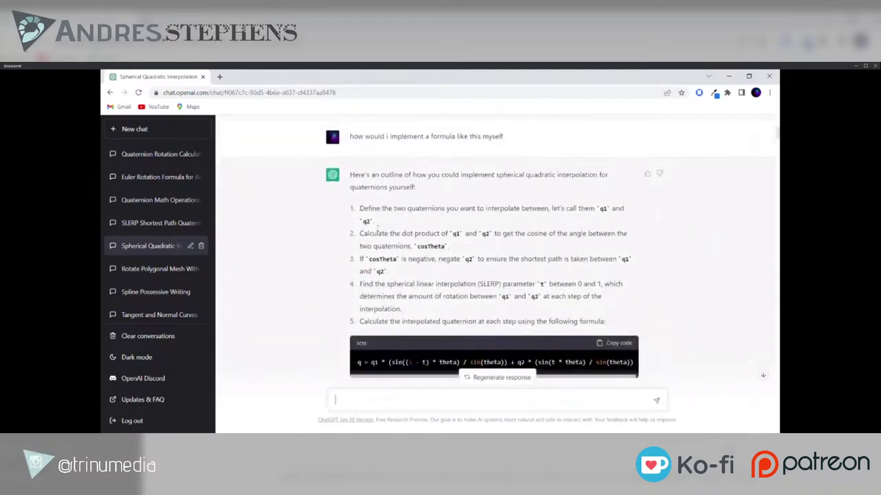
{"action": "scroll", "coordinate": [372, 227], "scroll_direction": "down", "scroll_amount": 8}
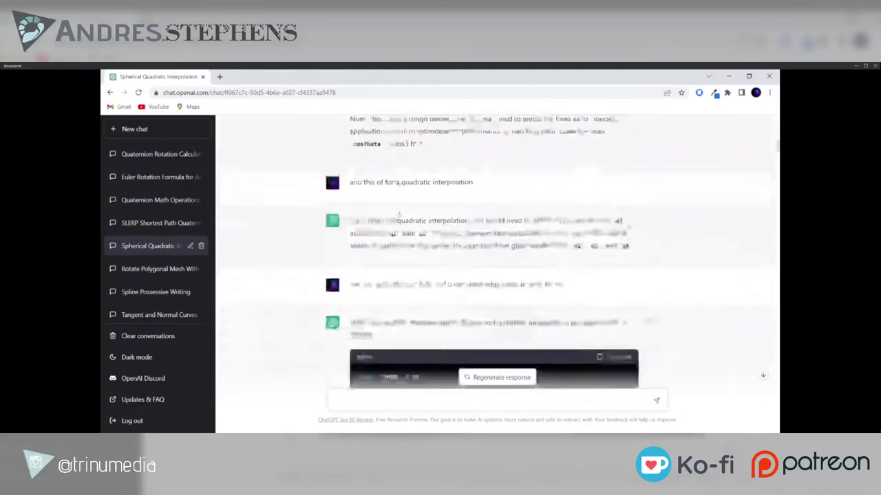
{"action": "scroll", "coordinate": [399, 214], "scroll_direction": "down", "scroll_amount": 1}
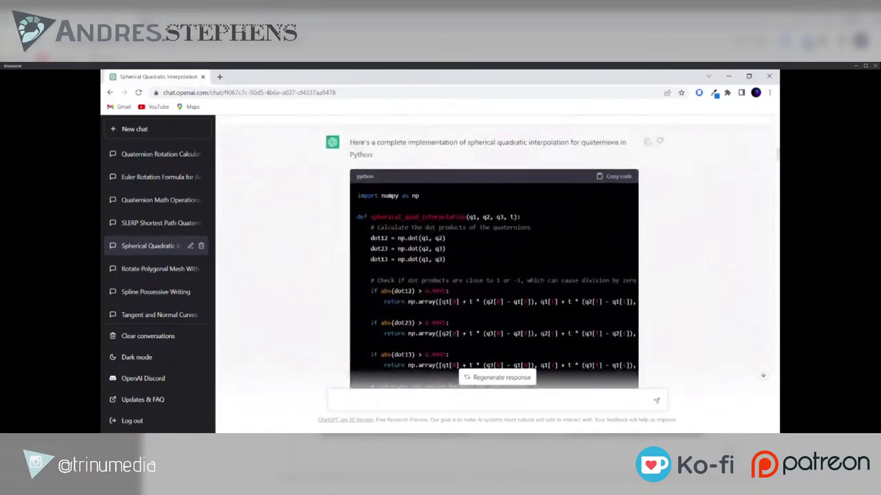
{"action": "scroll", "coordinate": [399, 177], "scroll_direction": "down", "scroll_amount": 2}
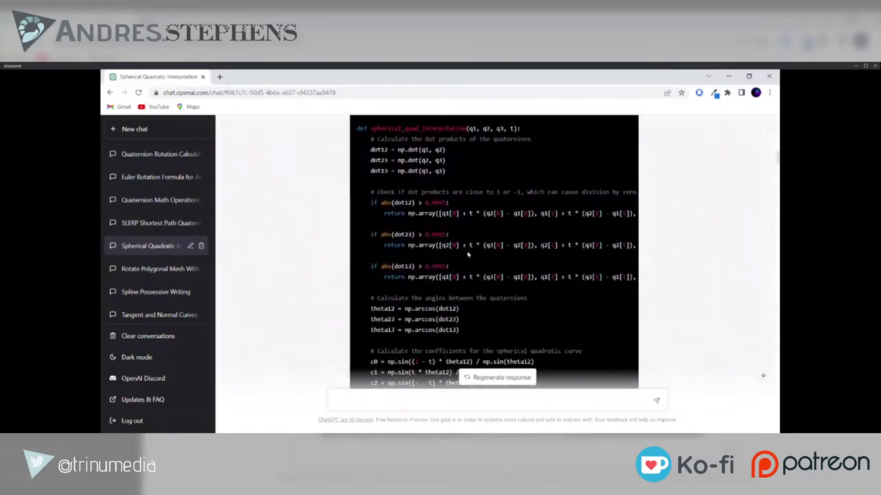
{"action": "scroll", "coordinate": [468, 254], "scroll_direction": "down", "scroll_amount": 4}
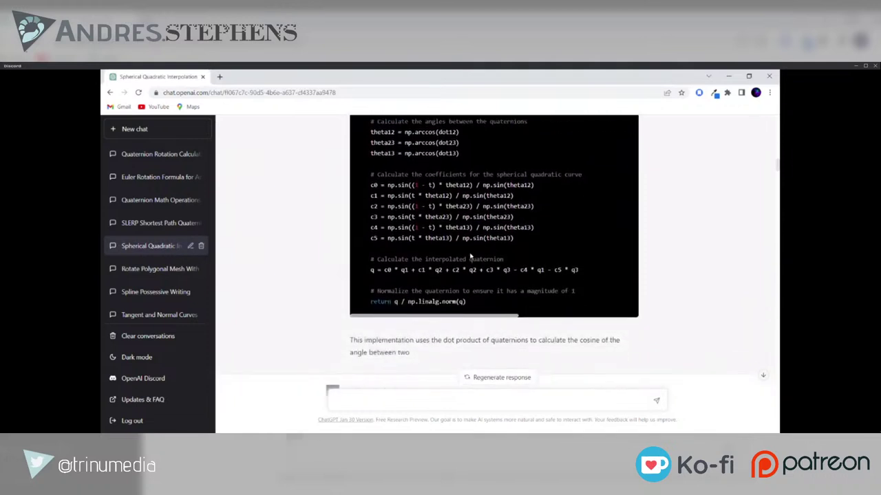
{"action": "scroll", "coordinate": [470, 256], "scroll_direction": "up", "scroll_amount": 4}
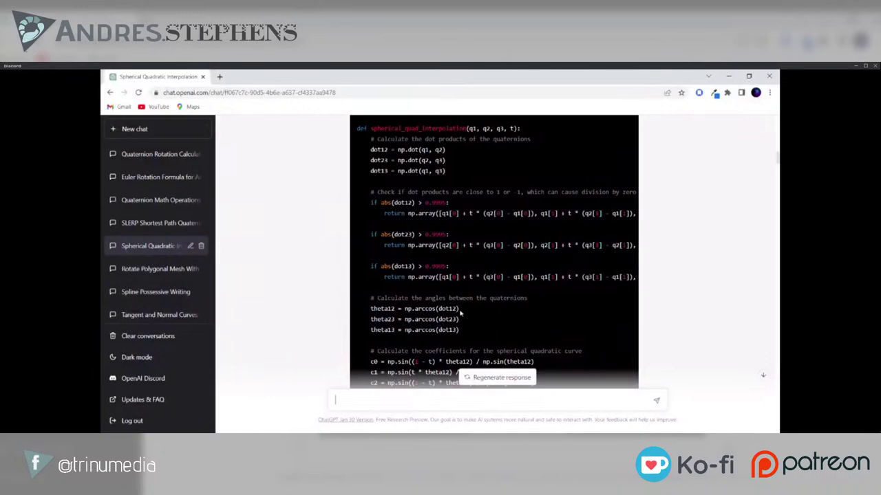
{"action": "scroll", "coordinate": [461, 313], "scroll_direction": "up", "scroll_amount": 4}
{"action": "scroll", "coordinate": [445, 268], "scroll_direction": "down", "scroll_amount": 2}
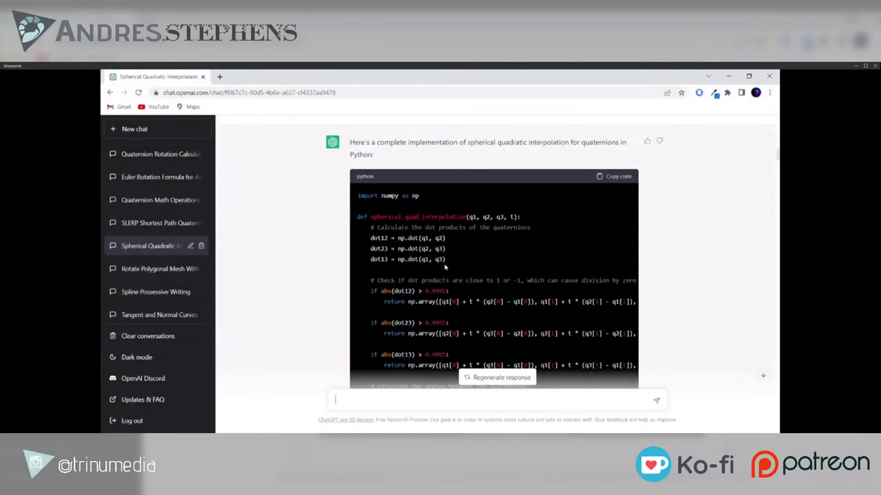
Step: Find the answer with the C++ implementation further down the chat and view its slerp function
{"action": "scroll", "coordinate": [401, 271], "scroll_direction": "down", "scroll_amount": 15}
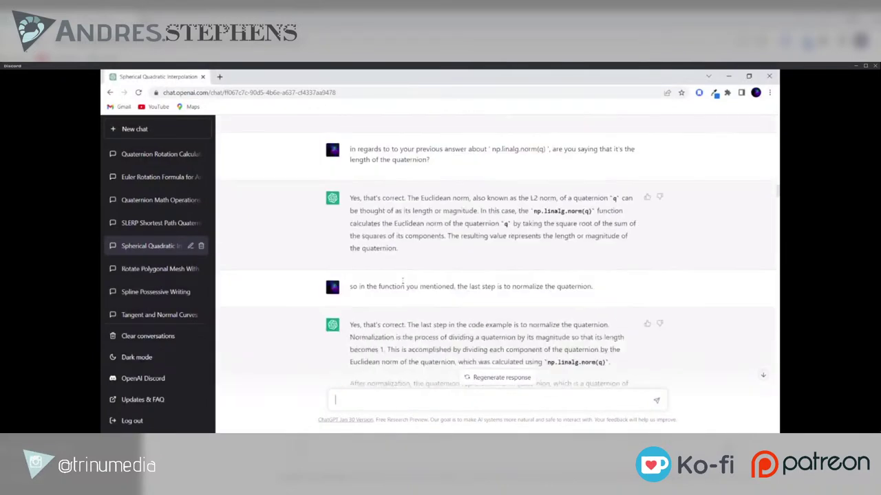
{"action": "scroll", "coordinate": [401, 270], "scroll_direction": "down", "scroll_amount": 10}
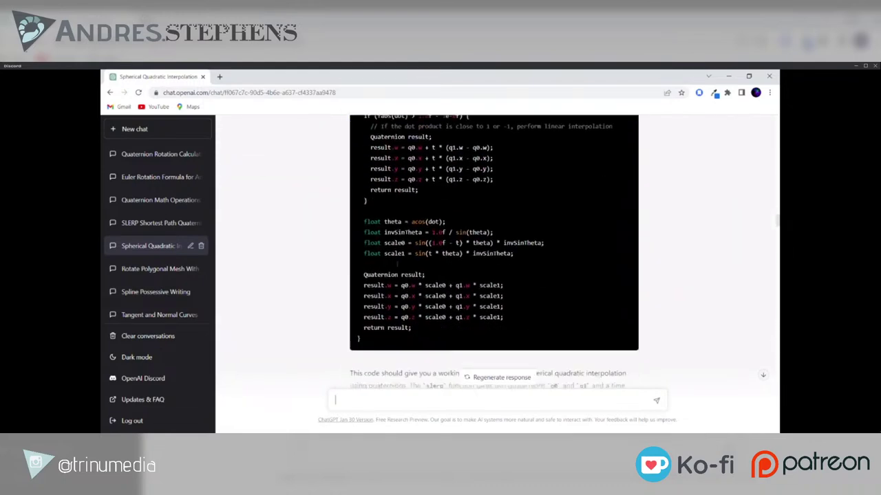
{"action": "scroll", "coordinate": [436, 274], "scroll_direction": "up", "scroll_amount": 5}
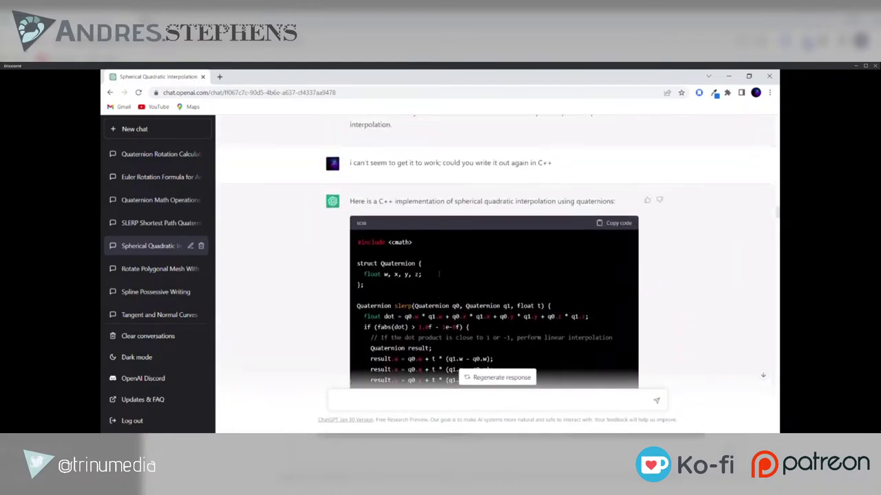
{"action": "scroll", "coordinate": [431, 252], "scroll_direction": "down", "scroll_amount": 4}
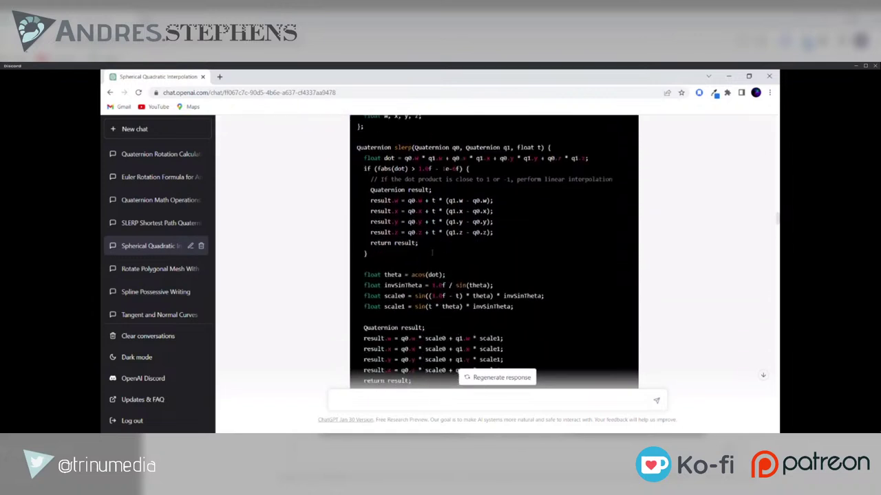
{"action": "scroll", "coordinate": [432, 252], "scroll_direction": "up", "scroll_amount": 3}
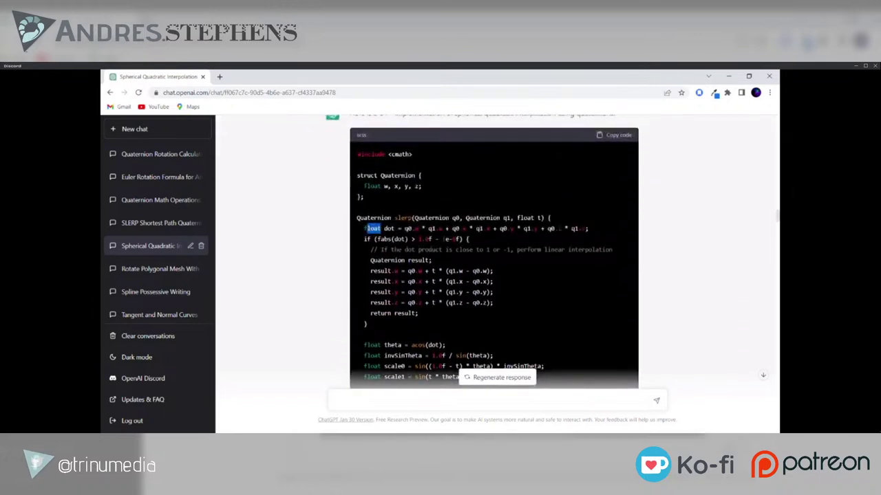
Step: Examine the C++ slerp code, highlighting the float declarations and the Quaternion return type while reading its struct, dot product and theta lines
{"action": "left_click", "coordinate": [320, 242]}
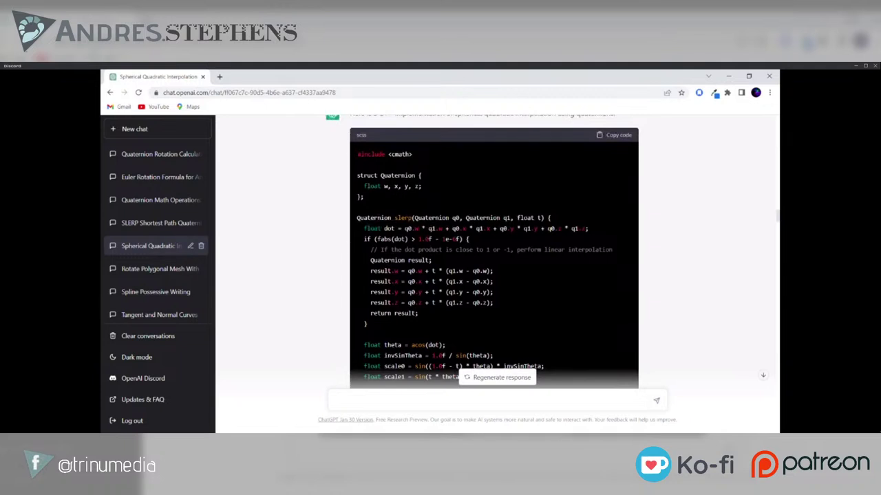
{"action": "double_click", "coordinate": [372, 186]}
{"action": "left_click", "coordinate": [304, 270]}
{"action": "scroll", "coordinate": [493, 250], "scroll_direction": "down", "scroll_amount": 1}
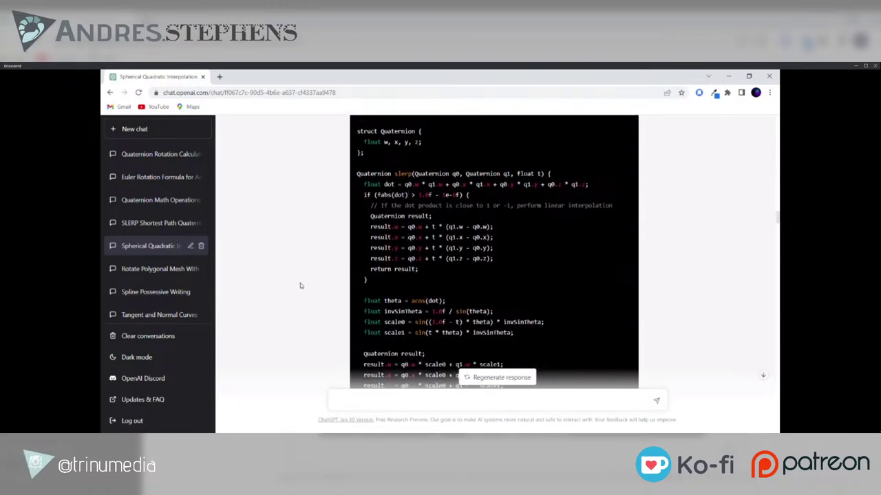
{"action": "scroll", "coordinate": [300, 285], "scroll_direction": "down", "scroll_amount": 2}
{"action": "scroll", "coordinate": [300, 285], "scroll_direction": "up", "scroll_amount": 1}
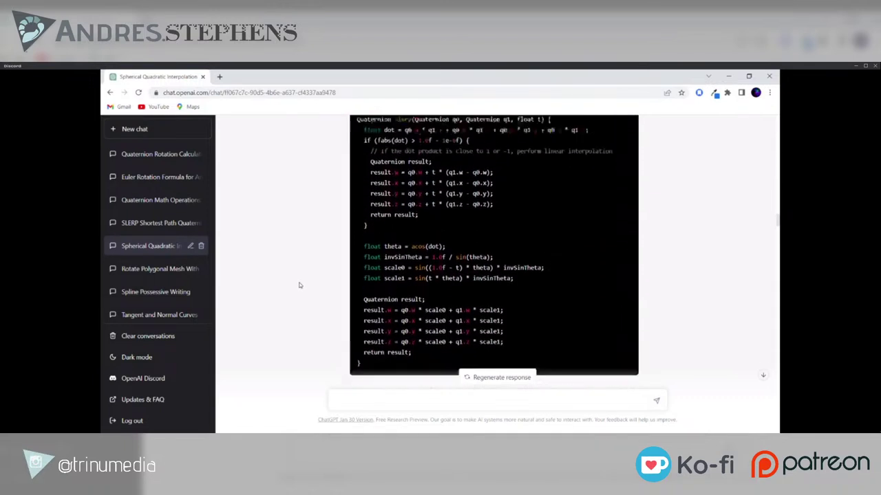
{"action": "scroll", "coordinate": [300, 284], "scroll_direction": "up", "scroll_amount": 1}
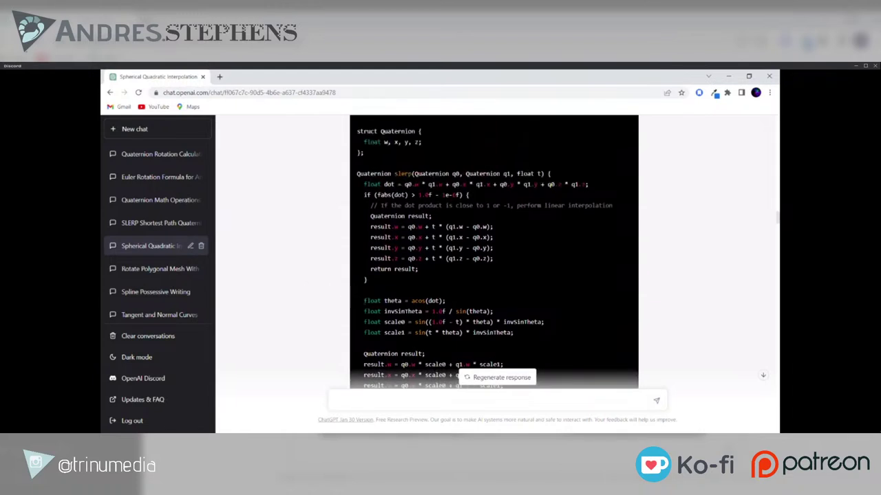
{"action": "left_click_drag", "start_coordinate": [377, 301], "coordinate": [381, 301]}
{"action": "scroll", "coordinate": [493, 254], "scroll_direction": "down", "scroll_amount": 2}
{"action": "scroll", "coordinate": [494, 254], "scroll_direction": "up", "scroll_amount": 4}
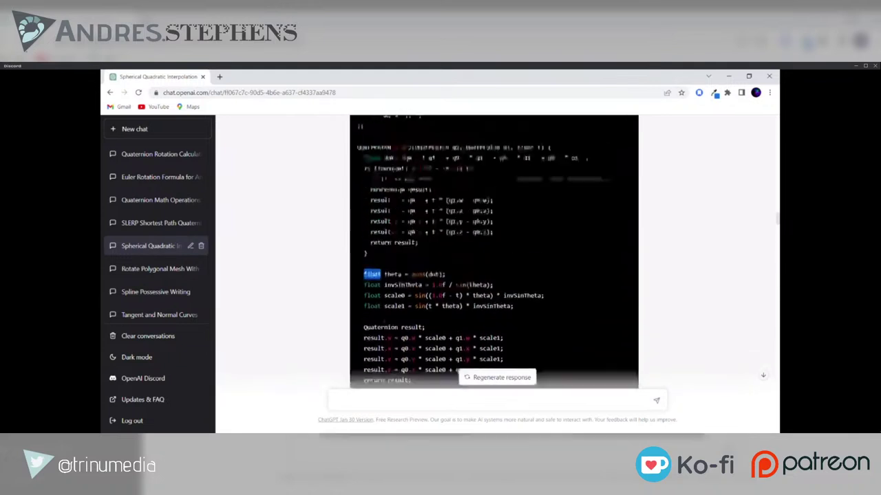
{"action": "left_click_drag", "start_coordinate": [356, 262], "coordinate": [390, 262]}
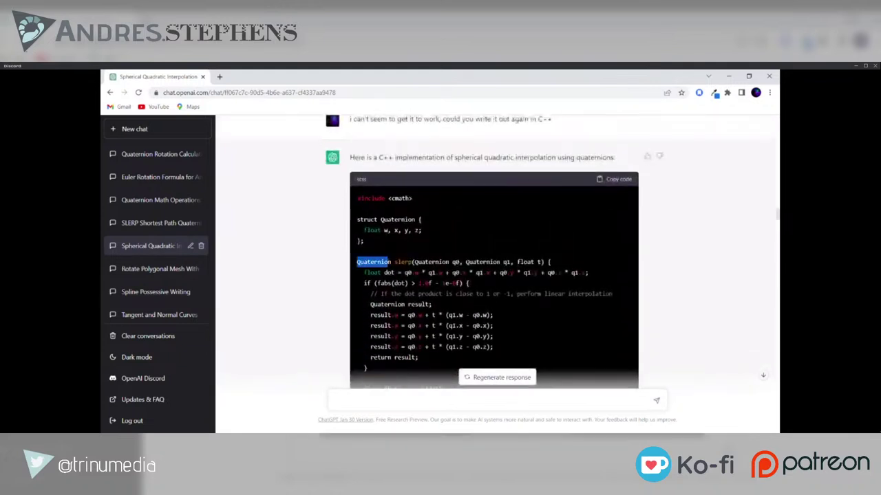
{"action": "left_click", "coordinate": [309, 289]}
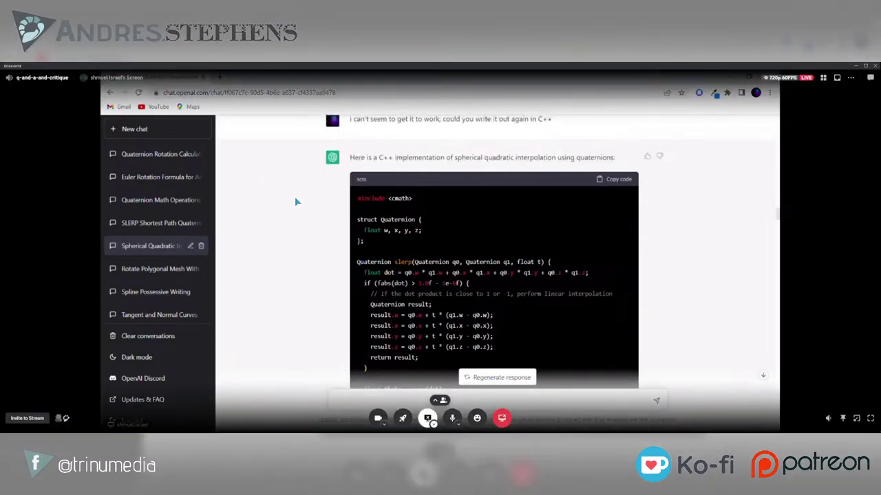
Step: Compare the C++ slerp code with the three-quaternion spherical quadratic function and the SQUAD function further down the chat
{"action": "scroll", "coordinate": [290, 205], "scroll_direction": "up", "scroll_amount": 2}
{"action": "scroll", "coordinate": [288, 203], "scroll_direction": "down", "scroll_amount": 2}
{"action": "scroll", "coordinate": [286, 202], "scroll_direction": "up", "scroll_amount": 3}
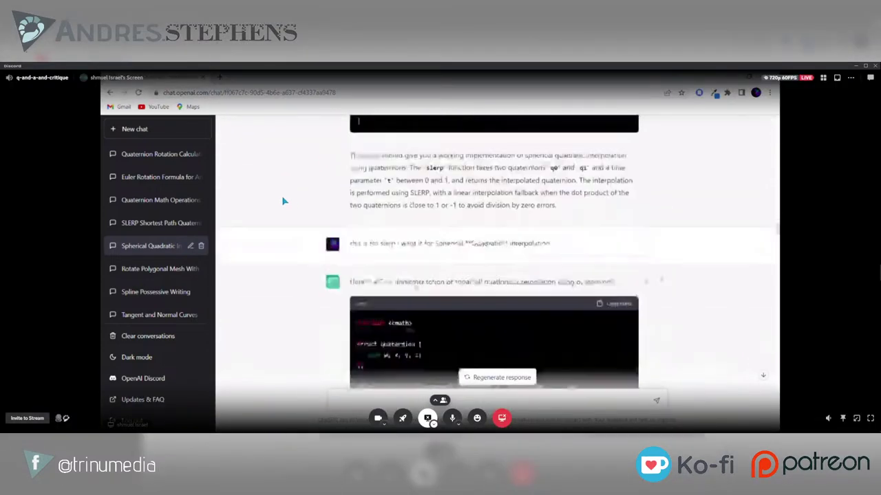
{"action": "scroll", "coordinate": [283, 202], "scroll_direction": "down", "scroll_amount": 4}
{"action": "scroll", "coordinate": [284, 202], "scroll_direction": "up", "scroll_amount": 3}
{"action": "scroll", "coordinate": [283, 201], "scroll_direction": "down", "scroll_amount": 6}
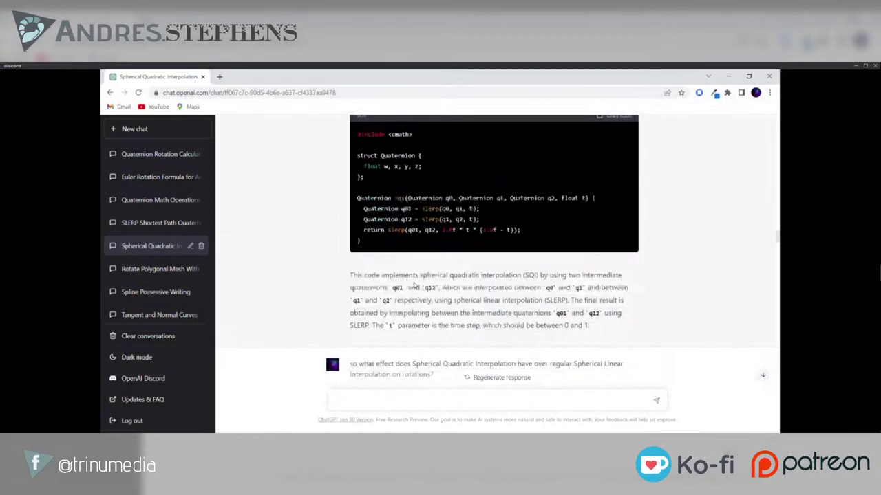
{"action": "scroll", "coordinate": [411, 280], "scroll_direction": "up", "scroll_amount": 10}
{"action": "scroll", "coordinate": [410, 280], "scroll_direction": "down", "scroll_amount": 3}
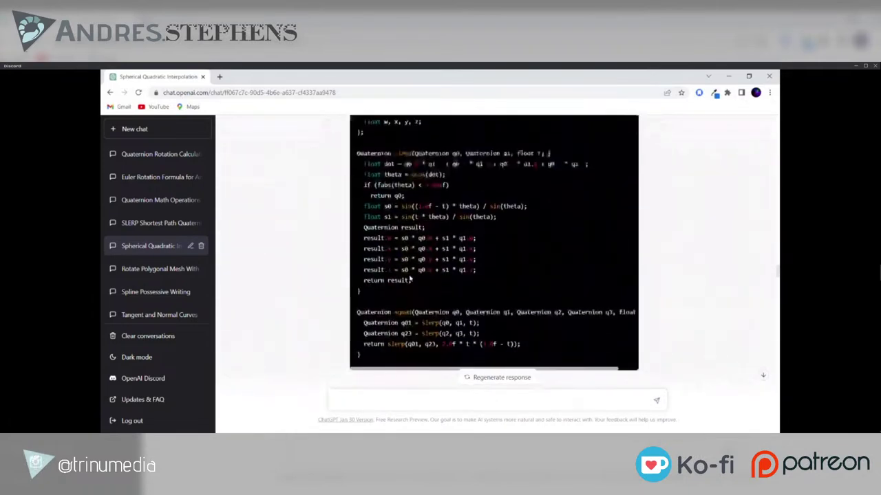
{"action": "scroll", "coordinate": [411, 280], "scroll_direction": "up", "scroll_amount": 3}
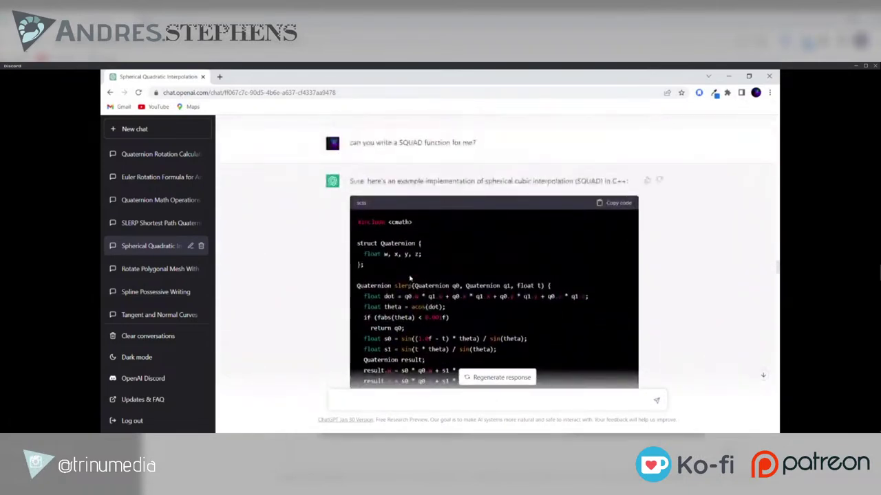
Step: Return to the Python spherical_quad_interpolation code near the start of the chat and reread its dot product checks
{"action": "scroll", "coordinate": [411, 280], "scroll_direction": "up", "scroll_amount": 10}
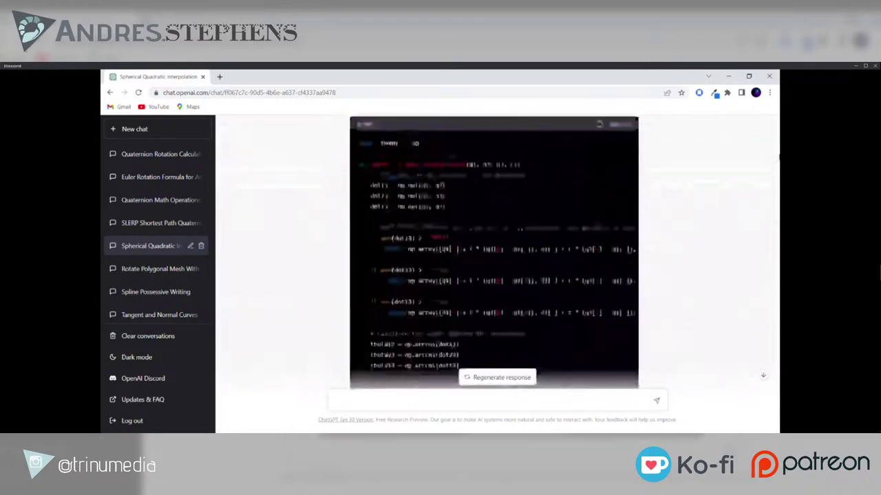
{"action": "scroll", "coordinate": [594, 257], "scroll_direction": "down", "scroll_amount": 15}
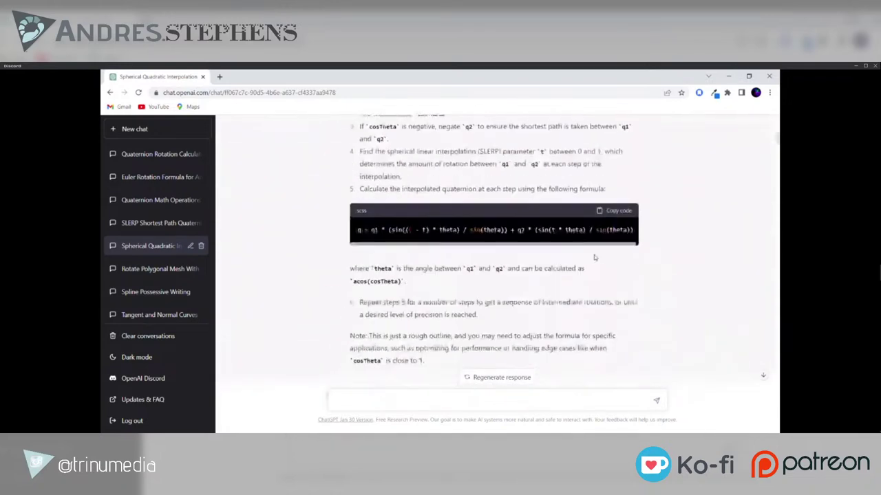
{"action": "scroll", "coordinate": [594, 257], "scroll_direction": "down", "scroll_amount": 10}
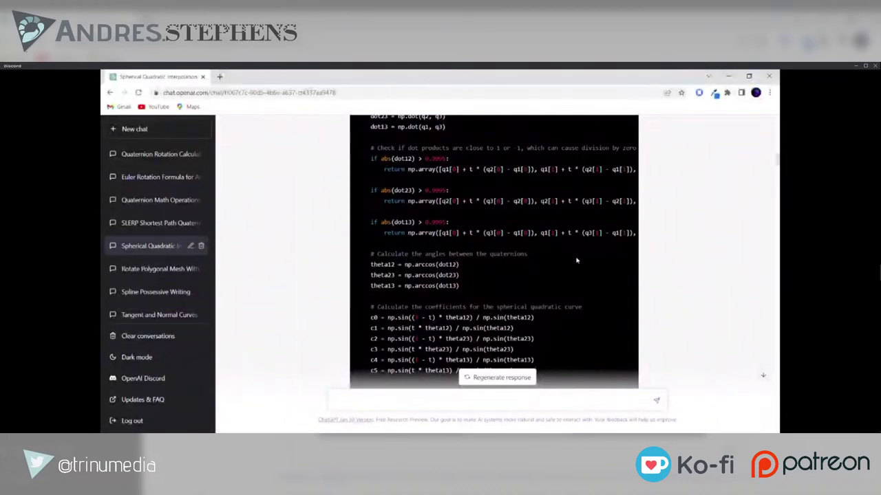
{"action": "scroll", "coordinate": [572, 260], "scroll_direction": "up", "scroll_amount": 1}
{"action": "scroll", "coordinate": [572, 260], "scroll_direction": "up", "scroll_amount": 1}
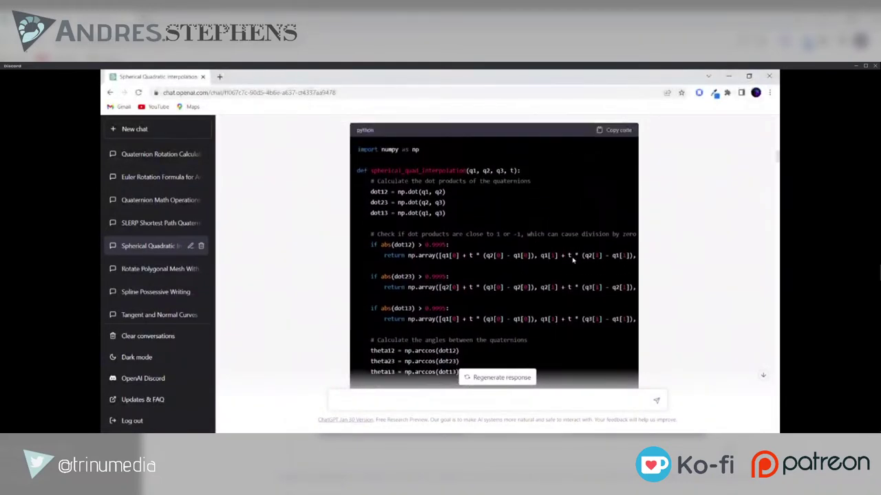
Step: Skim the chat from the Python spherical_quad_interpolation code through the C++ and slerp answers to the closing cubic interpolation and CubicSpline replies
{"action": "scroll", "coordinate": [325, 277], "scroll_direction": "down", "scroll_amount": 1}
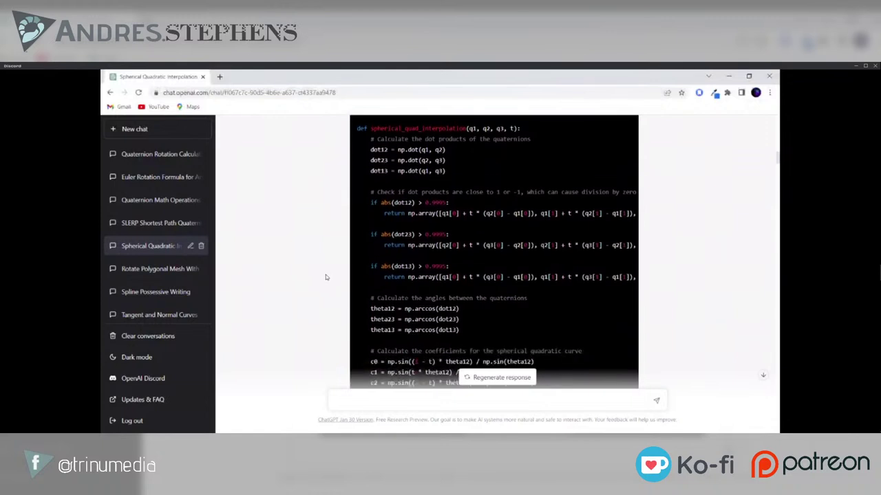
{"action": "scroll", "coordinate": [326, 277], "scroll_direction": "up", "scroll_amount": 1}
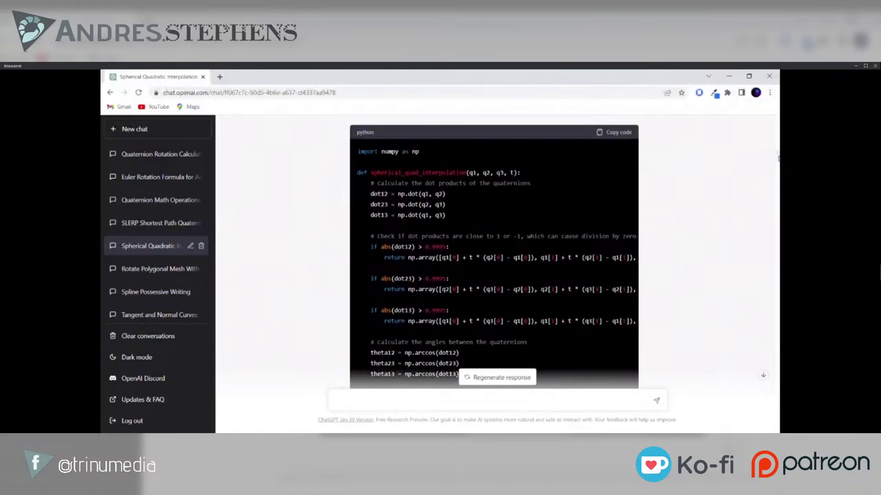
{"action": "scroll", "coordinate": [764, 206], "scroll_direction": "down", "scroll_amount": 15}
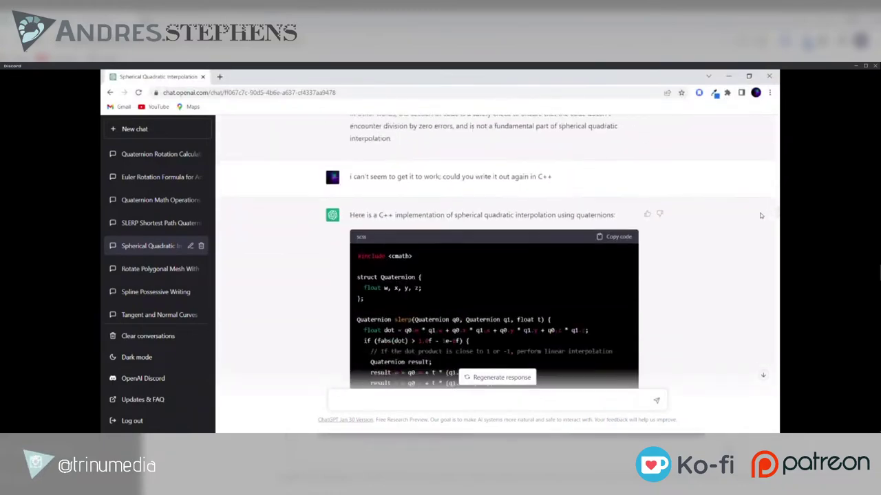
{"action": "scroll", "coordinate": [757, 219], "scroll_direction": "down", "scroll_amount": 20}
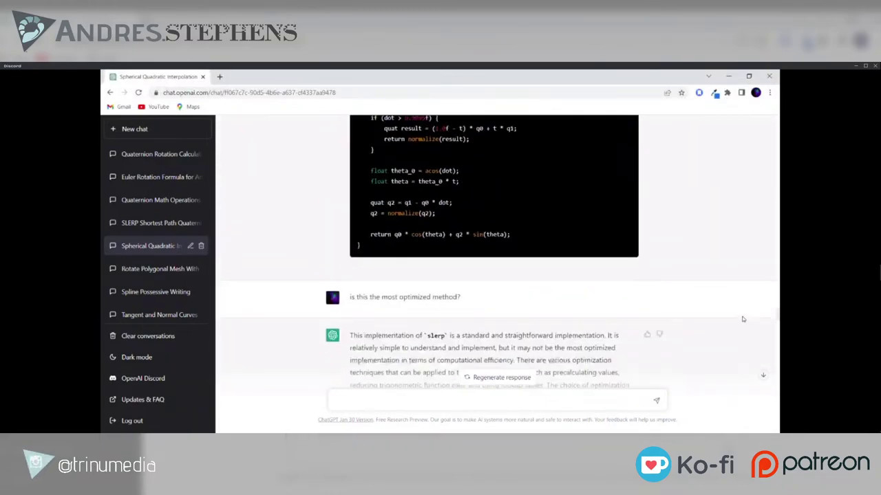
{"action": "scroll", "coordinate": [742, 319], "scroll_direction": "down", "scroll_amount": 20}
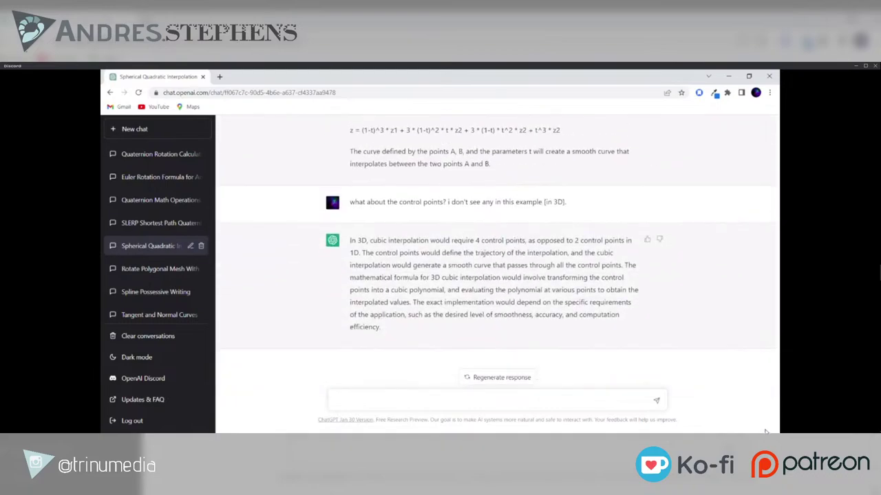
{"action": "scroll", "coordinate": [763, 412], "scroll_direction": "down", "scroll_amount": 20}
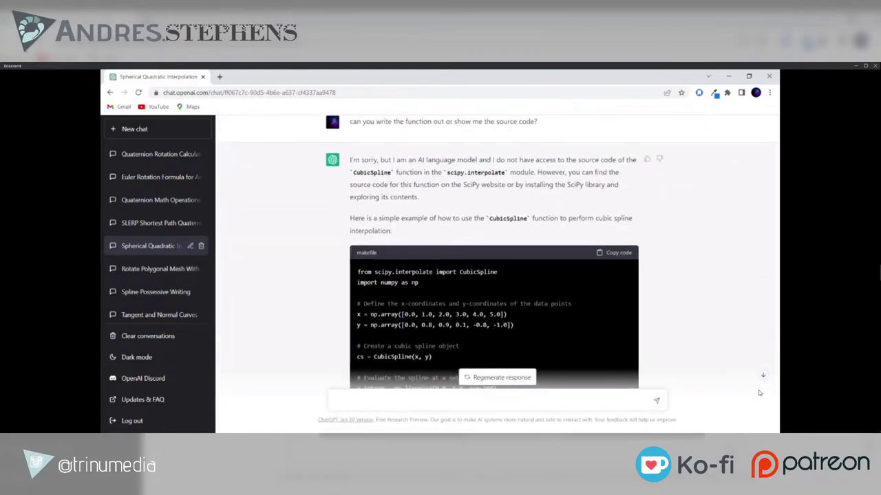
{"action": "scroll", "coordinate": [759, 393], "scroll_direction": "down", "scroll_amount": 20}
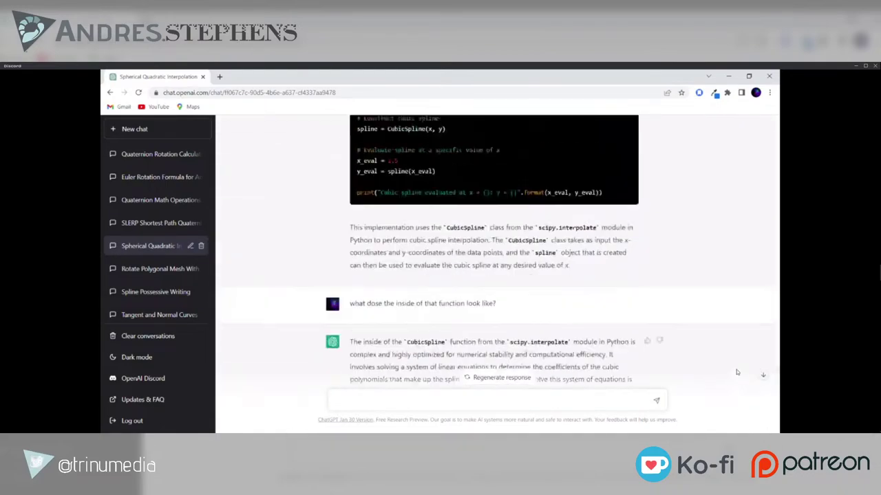
Step: Examine the slerp and SQUAD code examples in the Spherical Quadratic Interpolation chat
{"action": "scroll", "coordinate": [735, 365], "scroll_direction": "up", "scroll_amount": 5}
{"action": "scroll", "coordinate": [717, 322], "scroll_direction": "up", "scroll_amount": 15}
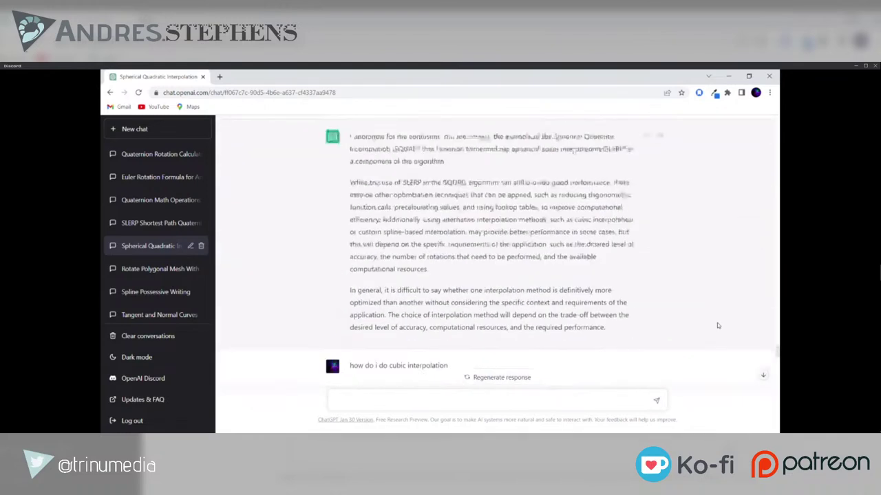
{"action": "scroll", "coordinate": [702, 315], "scroll_direction": "up", "scroll_amount": 15}
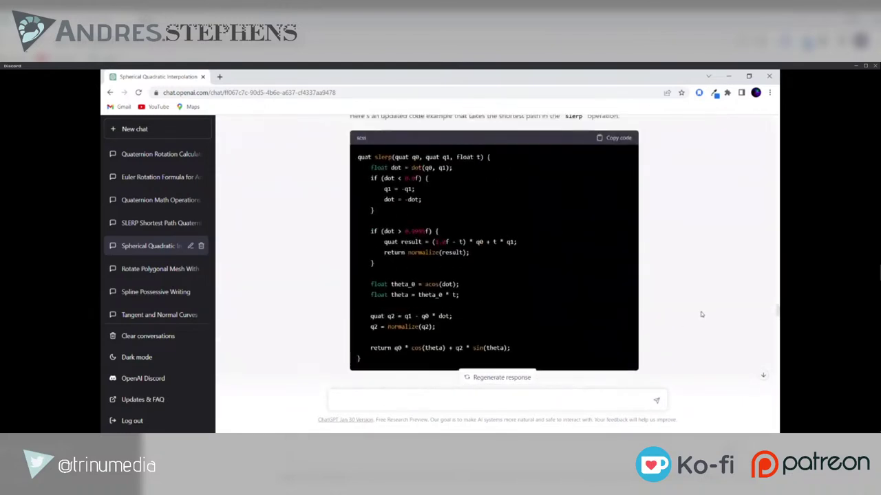
{"action": "scroll", "coordinate": [697, 310], "scroll_direction": "down", "scroll_amount": 15}
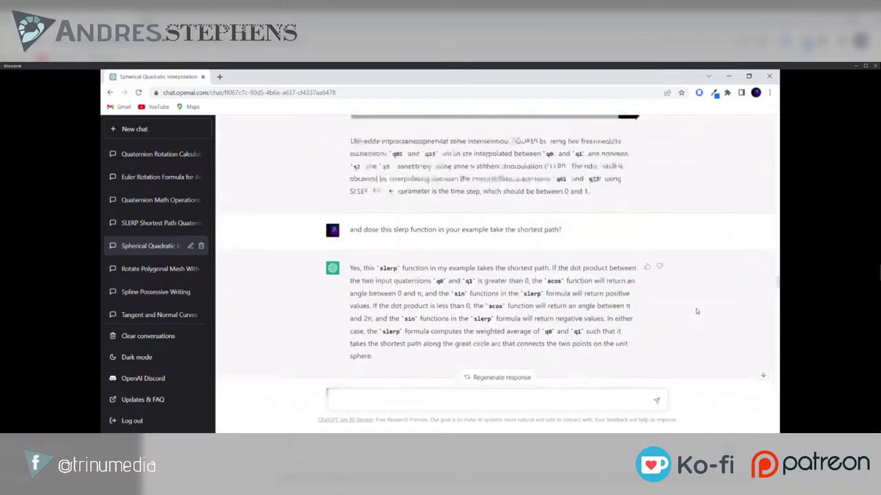
{"action": "scroll", "coordinate": [696, 311], "scroll_direction": "down", "scroll_amount": 3}
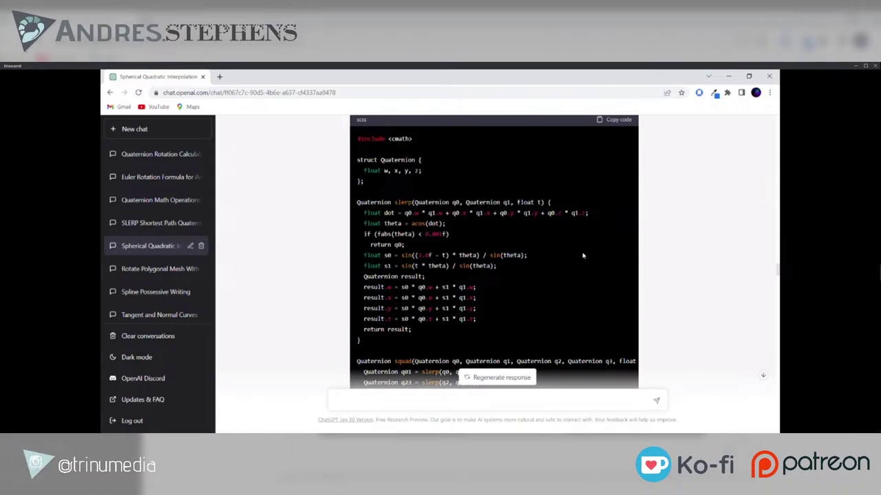
{"action": "scroll", "coordinate": [500, 234], "scroll_direction": "down", "scroll_amount": 3}
{"action": "scroll", "coordinate": [515, 220], "scroll_direction": "up", "scroll_amount": 2}
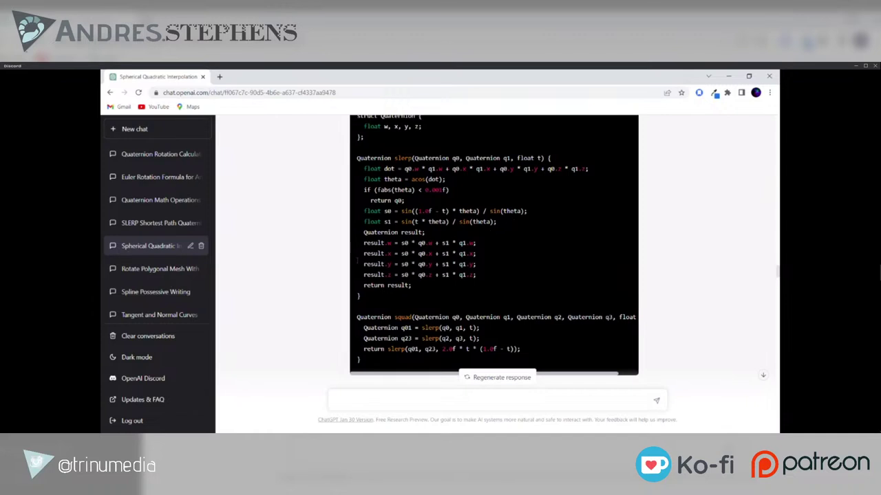
{"action": "scroll", "coordinate": [552, 254], "scroll_direction": "down", "scroll_amount": 3}
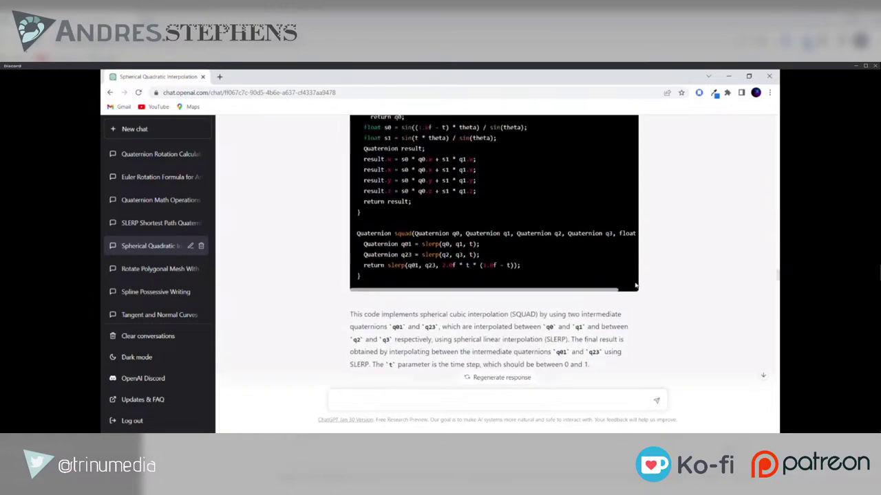
Step: Review the SQI code and the SQI, SLERP and SQUAD comparisons, then return to the chat's opening question about spherical quadratic interpolation
{"action": "scroll", "coordinate": [712, 263], "scroll_direction": "up", "scroll_amount": 15}
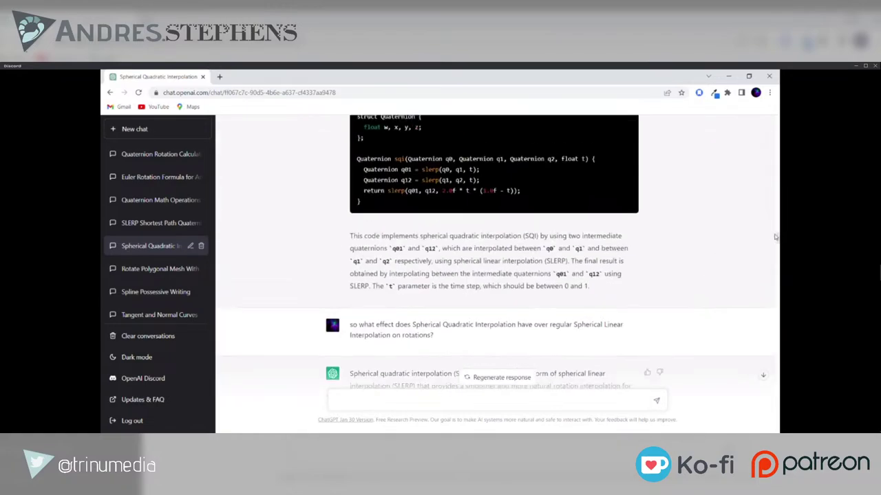
{"action": "left_click_drag", "start_coordinate": [774, 237], "coordinate": [752, 234]}
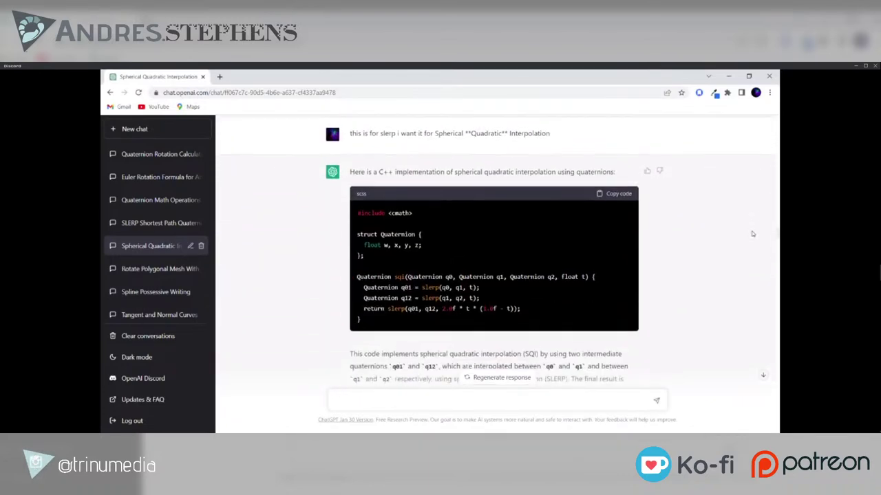
{"action": "scroll", "coordinate": [752, 234], "scroll_direction": "down", "scroll_amount": 1}
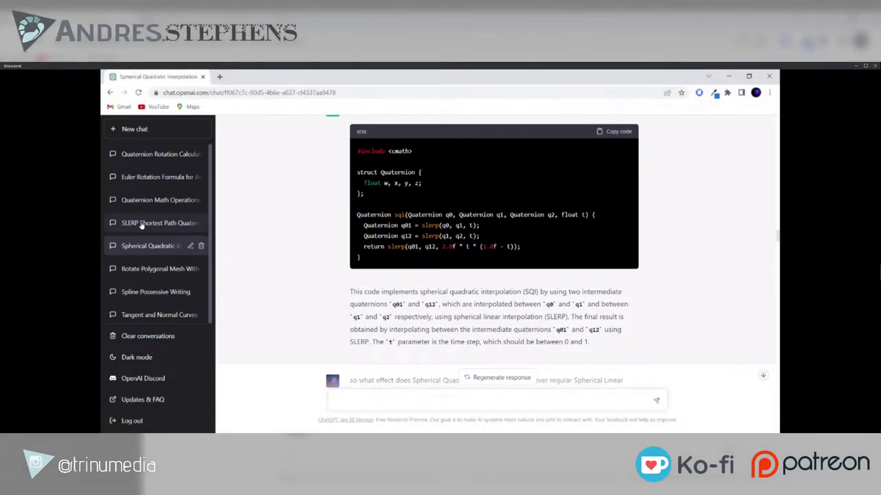
{"action": "scroll", "coordinate": [465, 267], "scroll_direction": "down", "scroll_amount": 2}
{"action": "scroll", "coordinate": [464, 267], "scroll_direction": "up", "scroll_amount": 2}
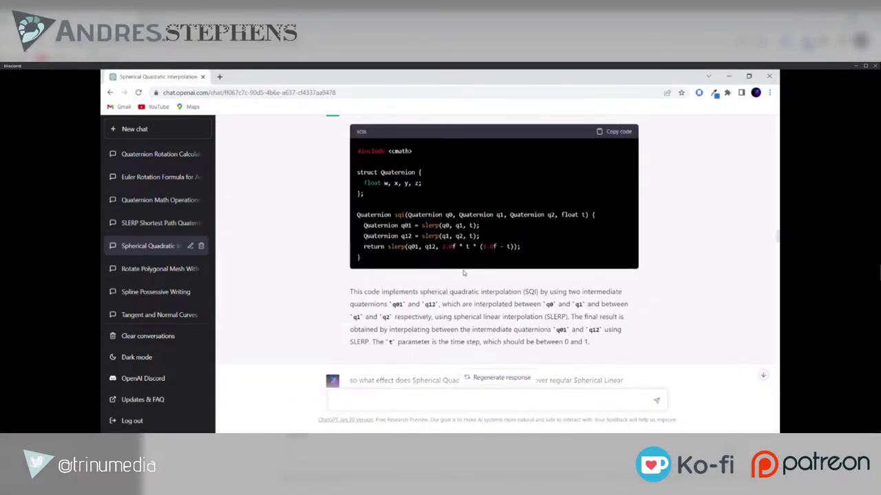
{"action": "scroll", "coordinate": [517, 304], "scroll_direction": "down", "scroll_amount": 15}
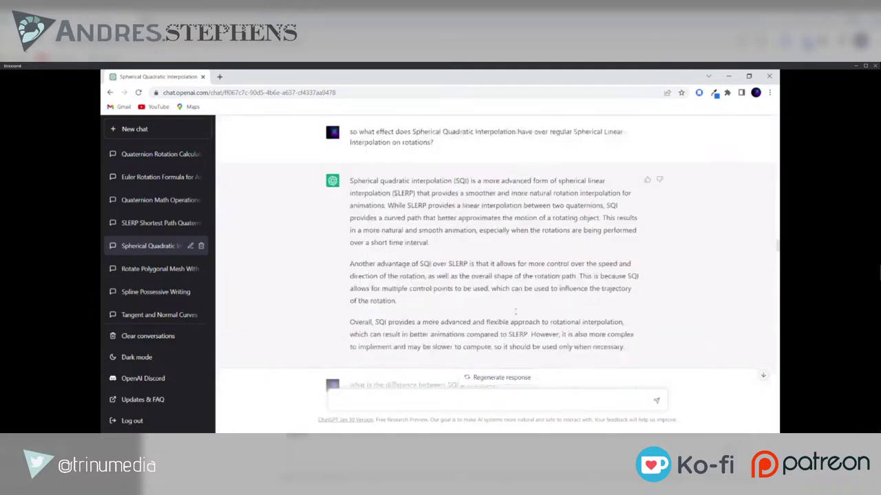
{"action": "scroll", "coordinate": [507, 301], "scroll_direction": "down", "scroll_amount": 3}
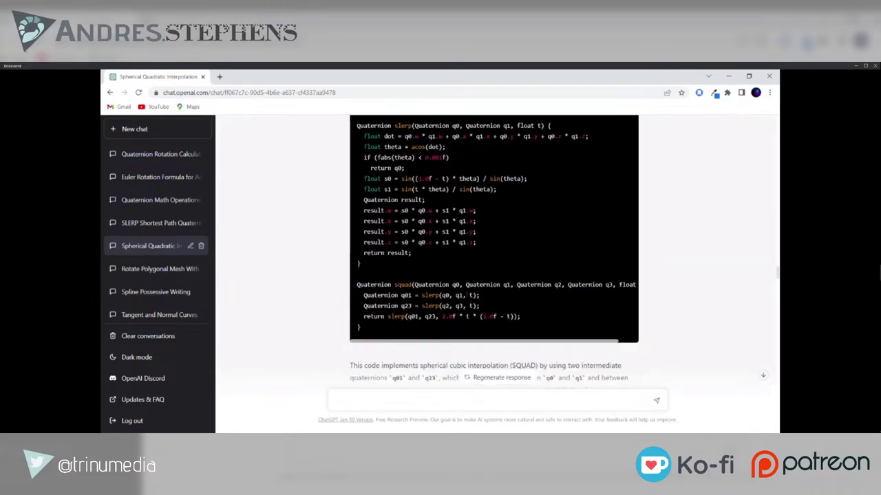
{"action": "scroll", "coordinate": [427, 282], "scroll_direction": "up", "scroll_amount": 1}
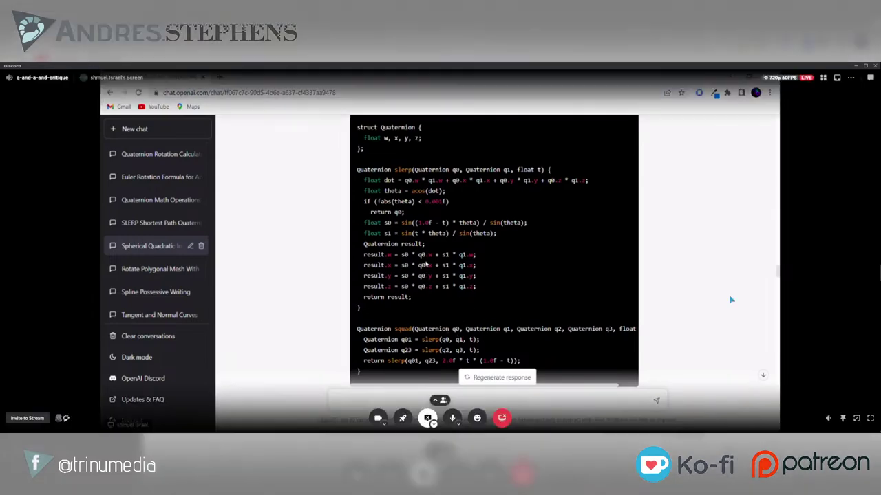
{"action": "scroll", "coordinate": [411, 269], "scroll_direction": "up", "scroll_amount": 7}
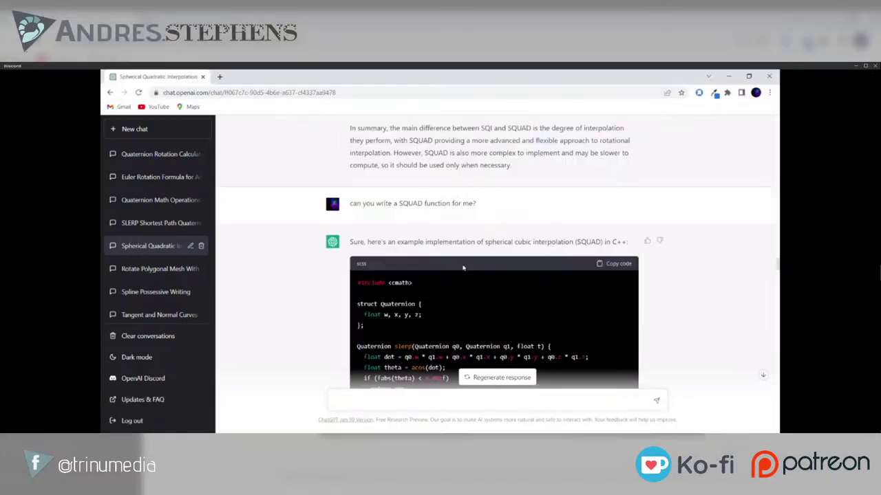
{"action": "scroll", "coordinate": [411, 269], "scroll_direction": "down", "scroll_amount": 4}
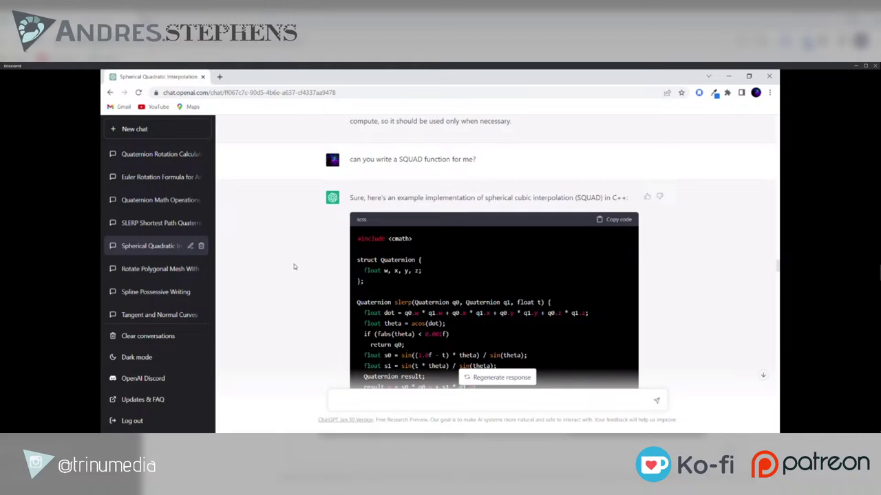
{"action": "scroll", "coordinate": [447, 275], "scroll_direction": "up", "scroll_amount": 15}
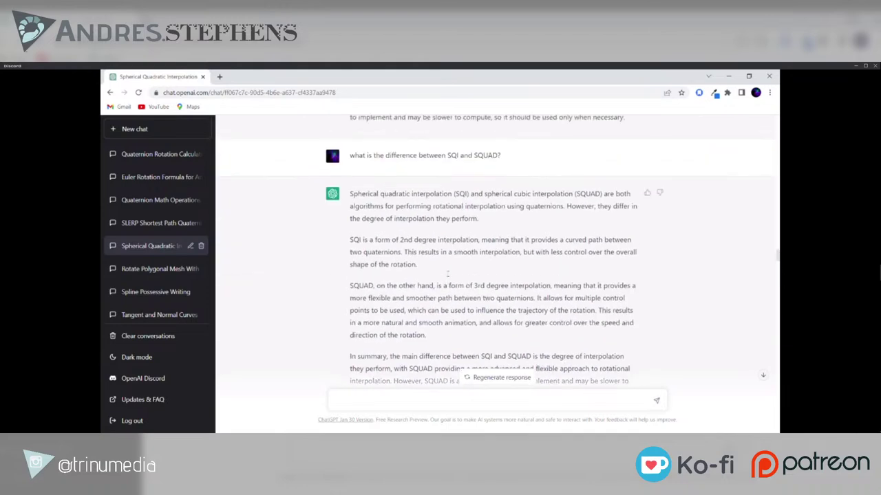
{"action": "scroll", "coordinate": [447, 272], "scroll_direction": "up", "scroll_amount": 10}
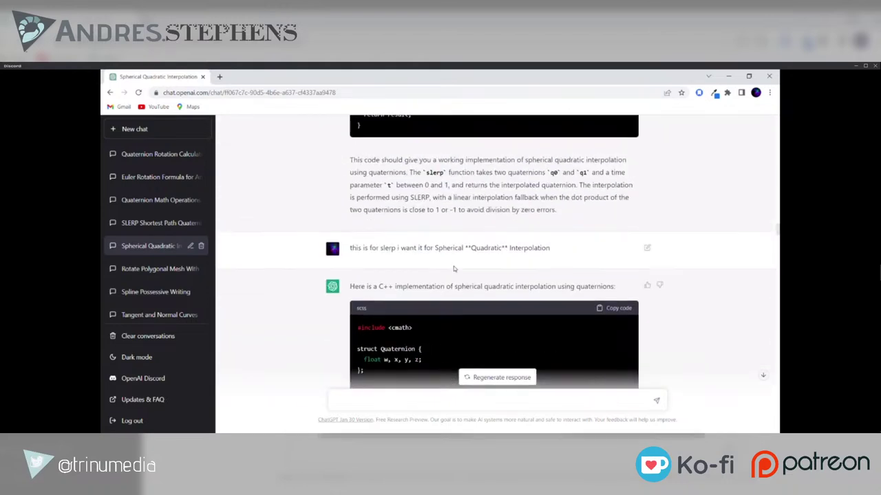
{"action": "left_click_drag", "start_coordinate": [777, 228], "coordinate": [776, 120]}
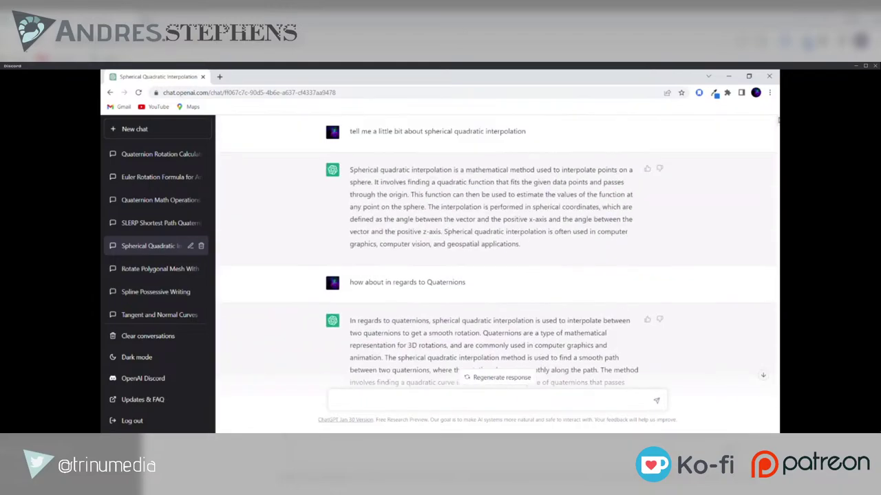
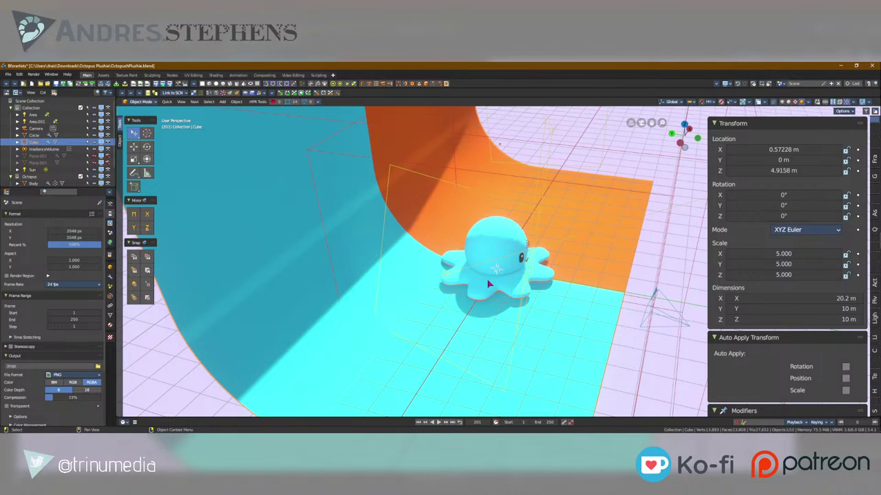
Step: In Bforartists, select the octopus body and centre the view on it
{"action": "middle_click_drag", "start_coordinate": [574, 270], "coordinate": [462, 335]}
{"action": "left_click", "coordinate": [482, 259]}
{"action": "key", "text": "KP_Decimal"}
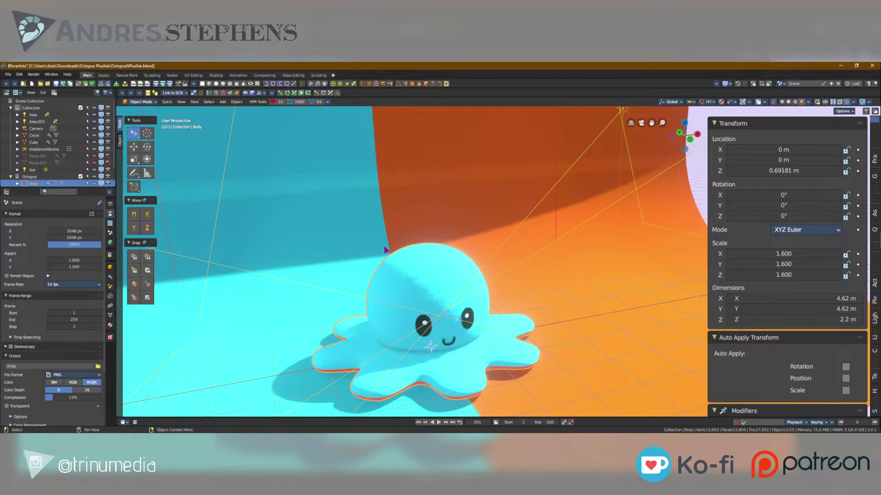
{"action": "middle_click_drag", "start_coordinate": [515, 243], "coordinate": [465, 253]}
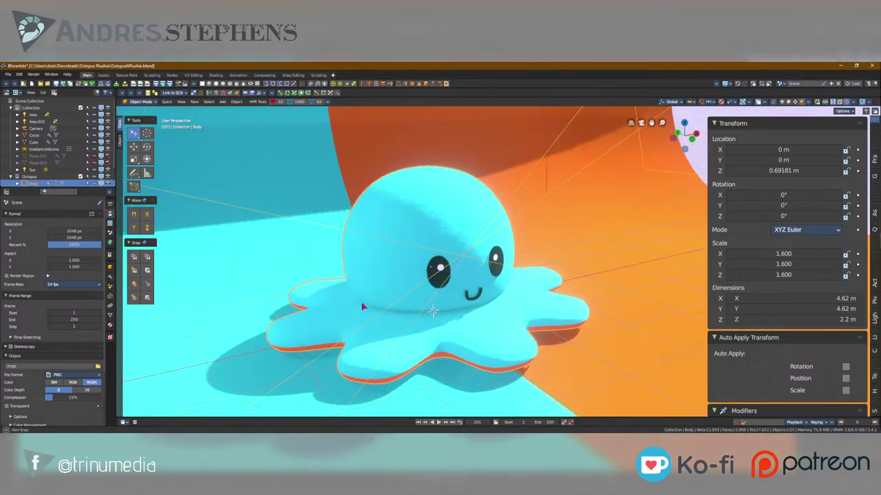
{"action": "middle_click_drag", "start_coordinate": [363, 306], "coordinate": [440, 234]}
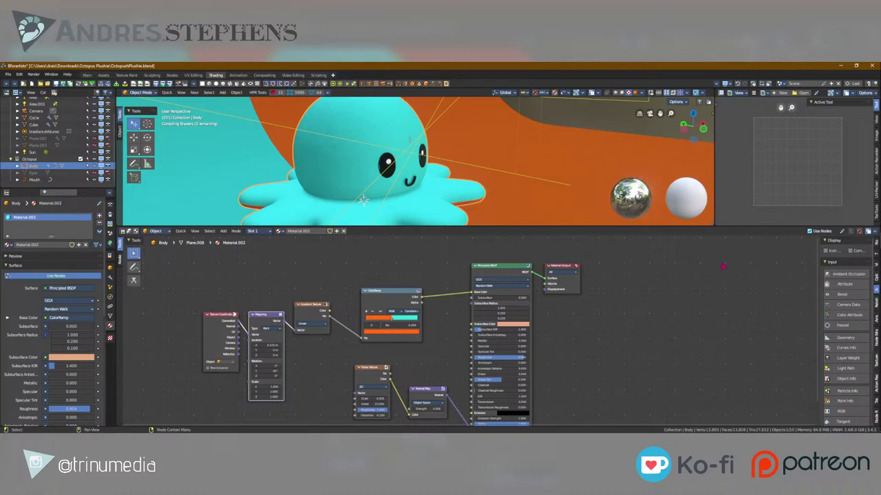
Step: Examine the fuzzy surface shading on the octopus's head and around its eyes up close
{"action": "scroll", "coordinate": [362, 200], "scroll_direction": "up", "scroll_amount": 6}
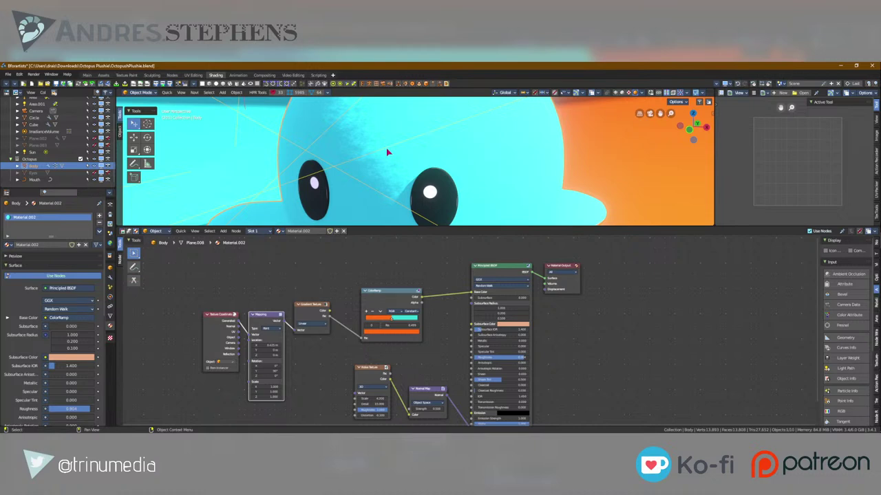
{"action": "scroll", "coordinate": [404, 200], "scroll_direction": "up", "scroll_amount": 3}
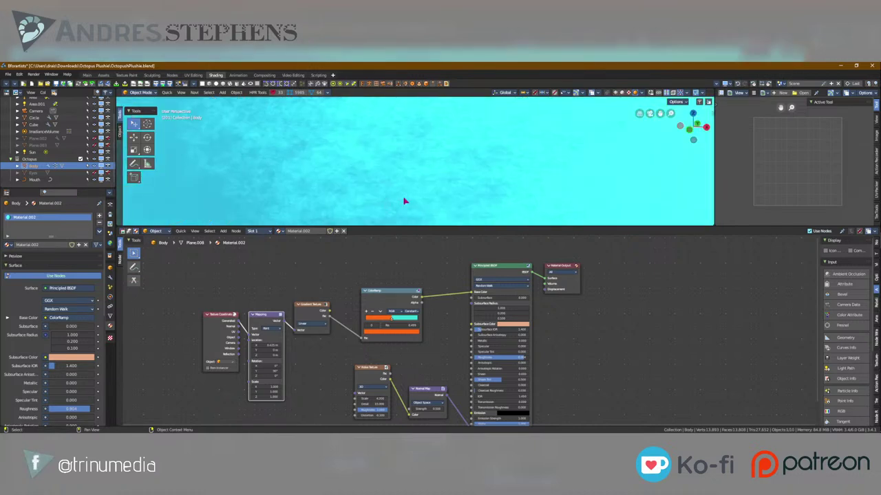
{"action": "scroll", "coordinate": [404, 201], "scroll_direction": "down", "scroll_amount": 2}
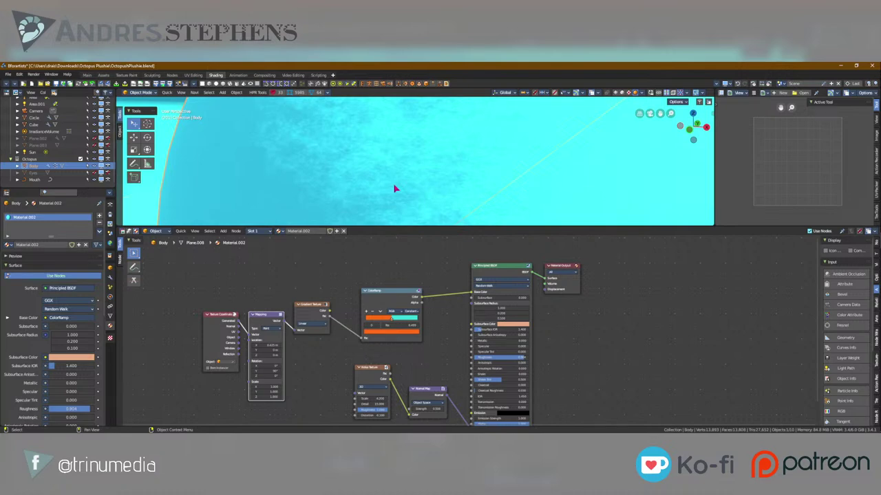
{"action": "scroll", "coordinate": [406, 180], "scroll_direction": "up", "scroll_amount": 1}
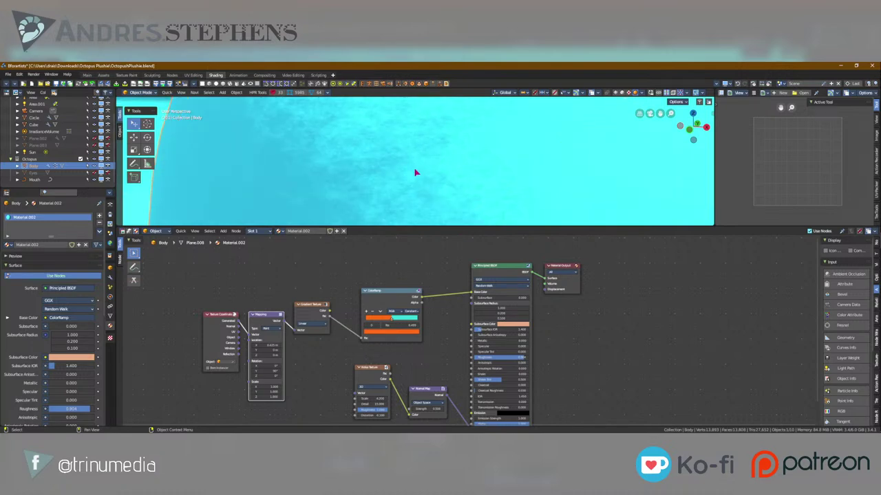
{"action": "middle_click_drag", "start_coordinate": [416, 173], "coordinate": [397, 150]}
{"action": "scroll", "coordinate": [397, 161], "scroll_direction": "down", "scroll_amount": 2}
{"action": "scroll", "coordinate": [397, 150], "scroll_direction": "down", "scroll_amount": 1}
{"action": "scroll", "coordinate": [447, 377], "scroll_direction": "up", "scroll_amount": 3}
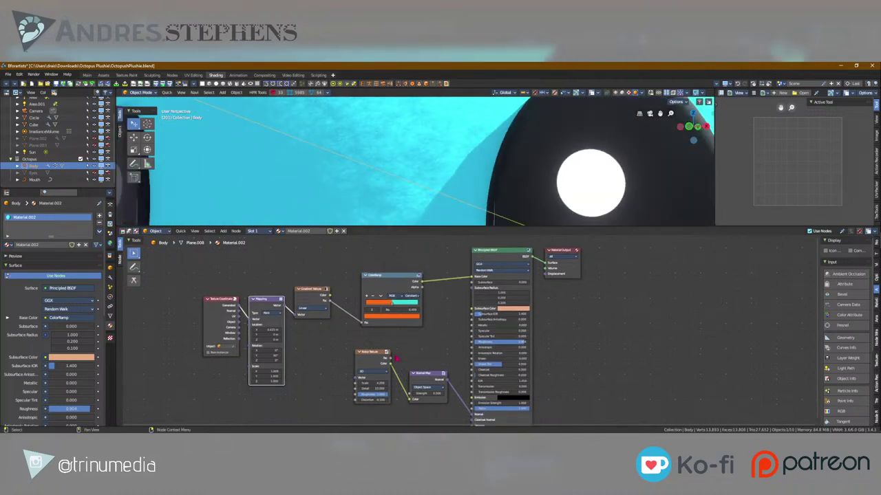
Step: Inspect the Noise Texture and Normal Map nodes feeding the body material's Principled BSDF, and review the whole octopus
{"action": "middle_click_drag", "start_coordinate": [225, 379], "coordinate": [248, 378]}
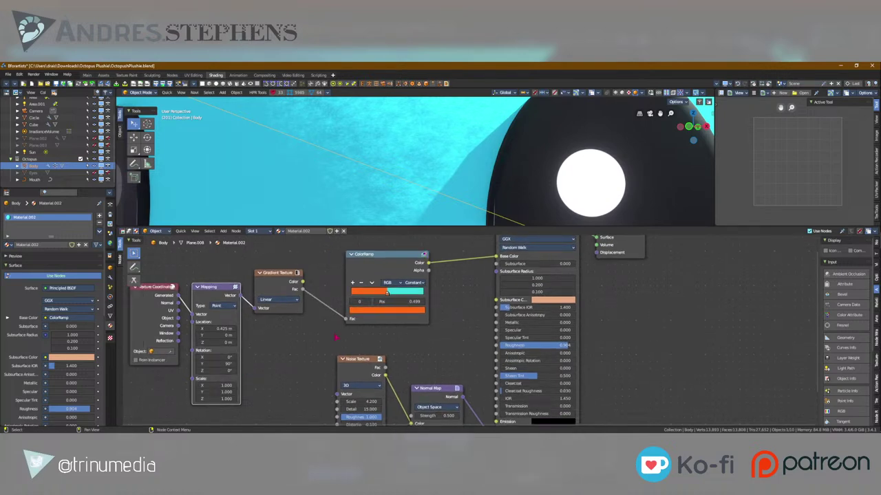
{"action": "middle_click_drag", "start_coordinate": [431, 369], "coordinate": [421, 338]}
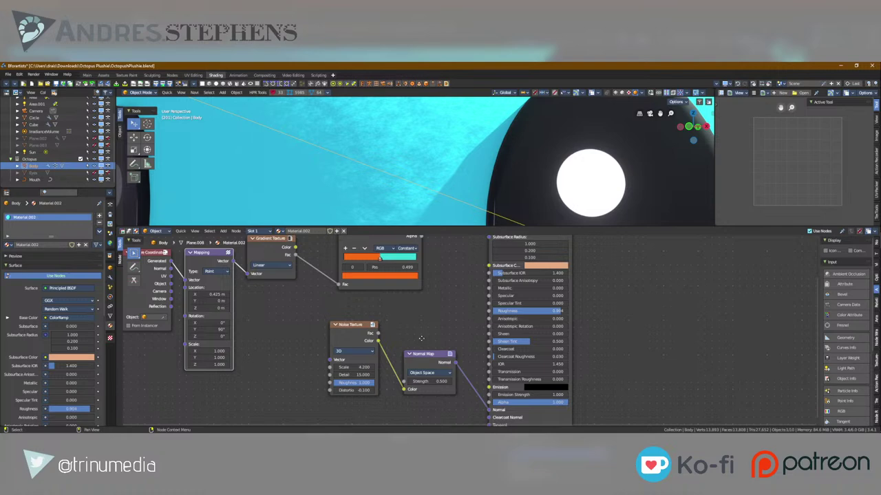
{"action": "scroll", "coordinate": [340, 343], "scroll_direction": "up", "scroll_amount": 2}
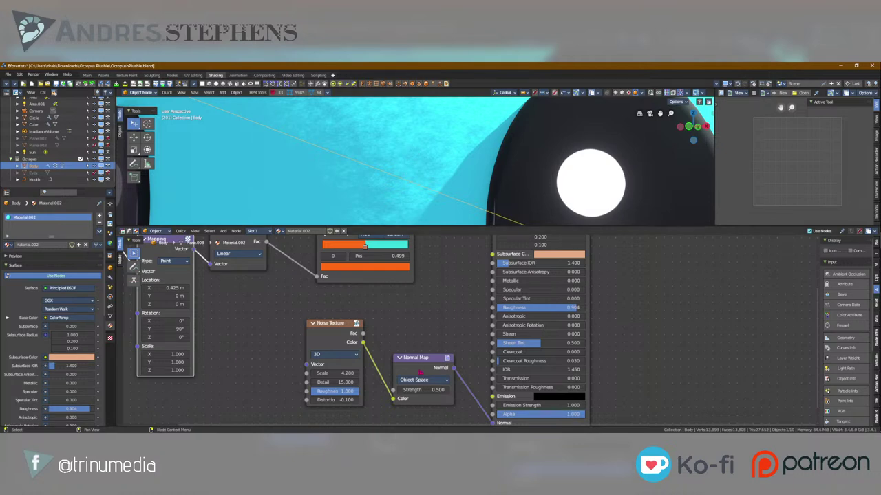
{"action": "scroll", "coordinate": [415, 177], "scroll_direction": "down", "scroll_amount": 7}
{"action": "middle_click_drag", "start_coordinate": [405, 157], "coordinate": [440, 153]}
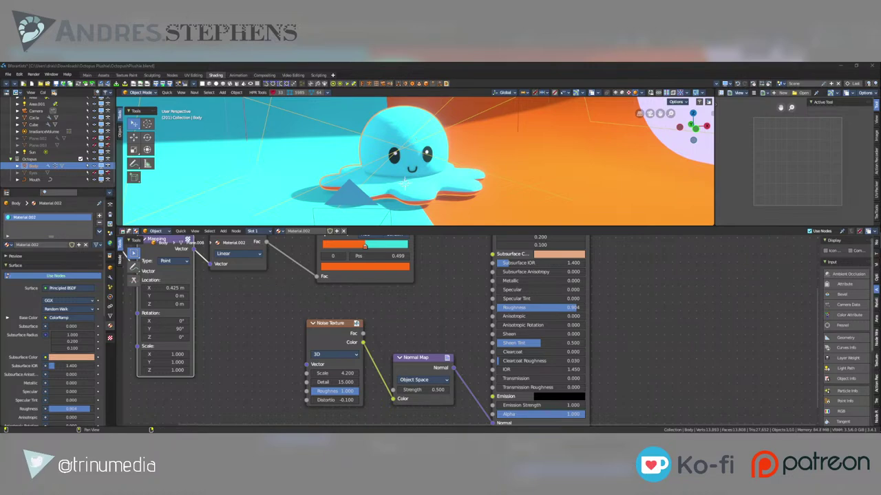
Step: Inspect the octopus body's mesh topology in Edit Mode
{"action": "left_click", "coordinate": [870, 193]}
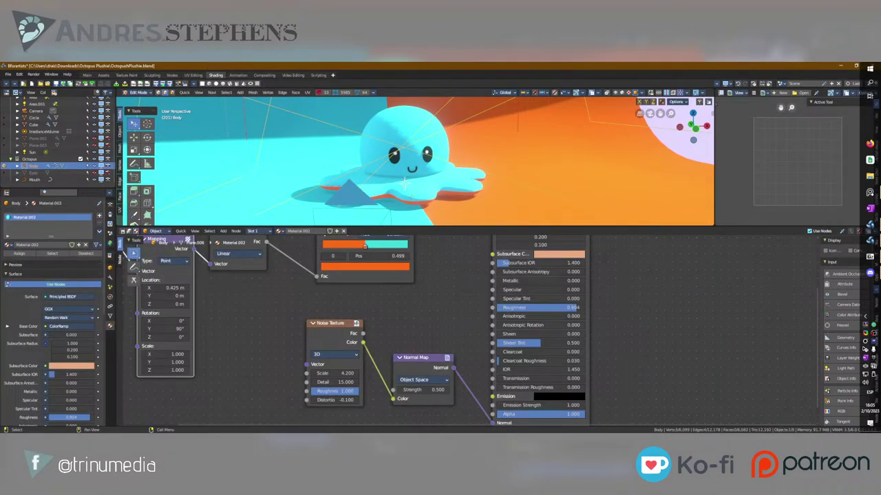
{"action": "key", "text": "Tab"}
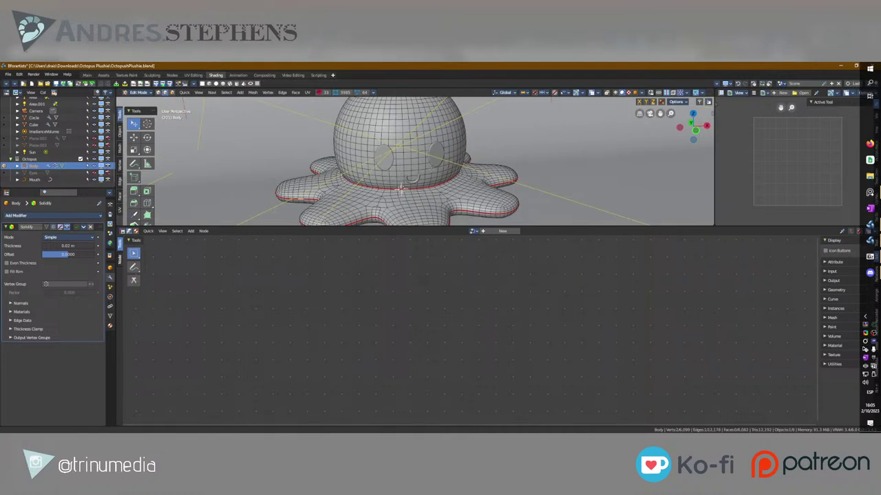
{"action": "middle_click_drag", "start_coordinate": [400, 187], "coordinate": [401, 174]}
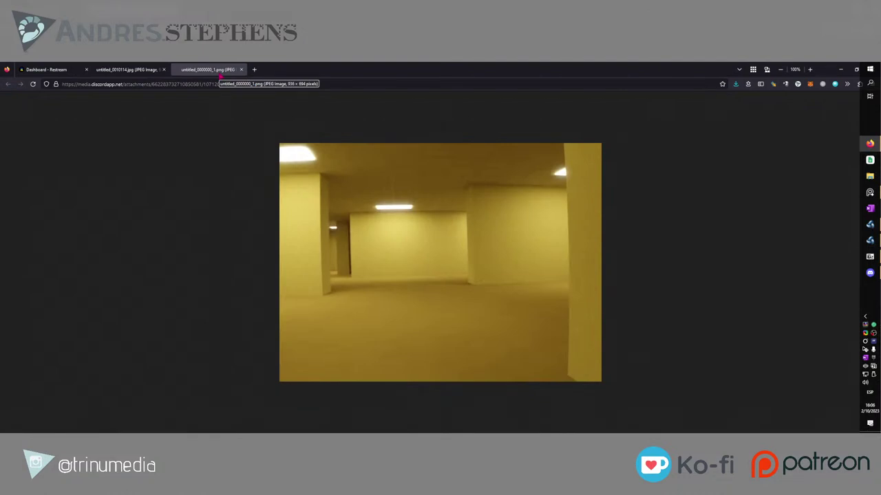
Step: View the checkered-floor corridor image untitled_0010114.jpg in the web browser
{"action": "left_click", "coordinate": [127, 69]}
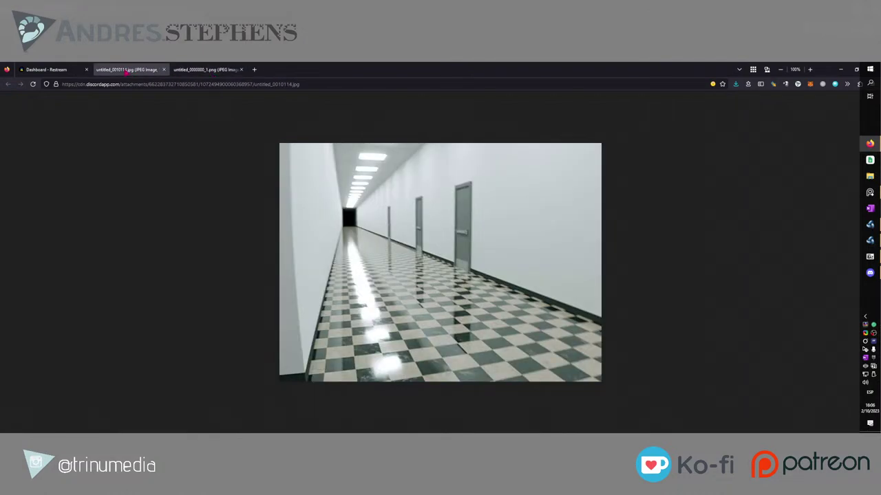
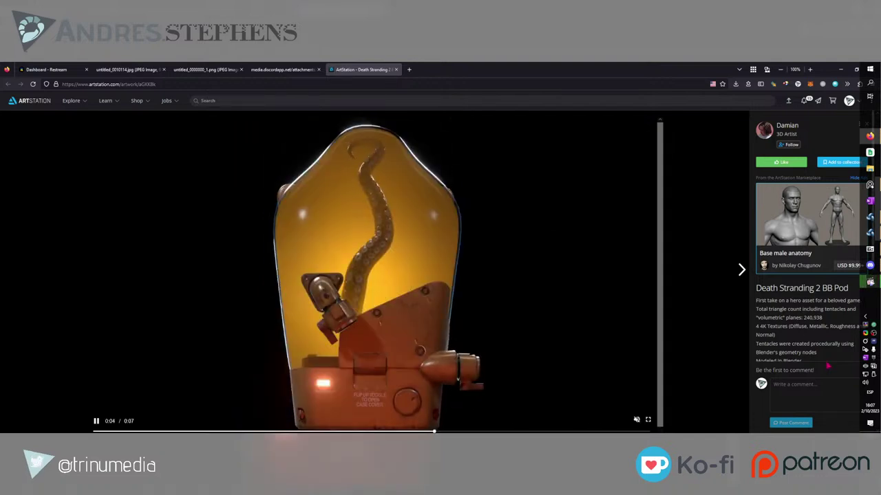
Step: Read the full description of the Death Stranding 2 BB Pod artwork on ArtStation
{"action": "scroll", "coordinate": [818, 344], "scroll_direction": "down", "scroll_amount": 1}
{"action": "left_click", "coordinate": [767, 344]}
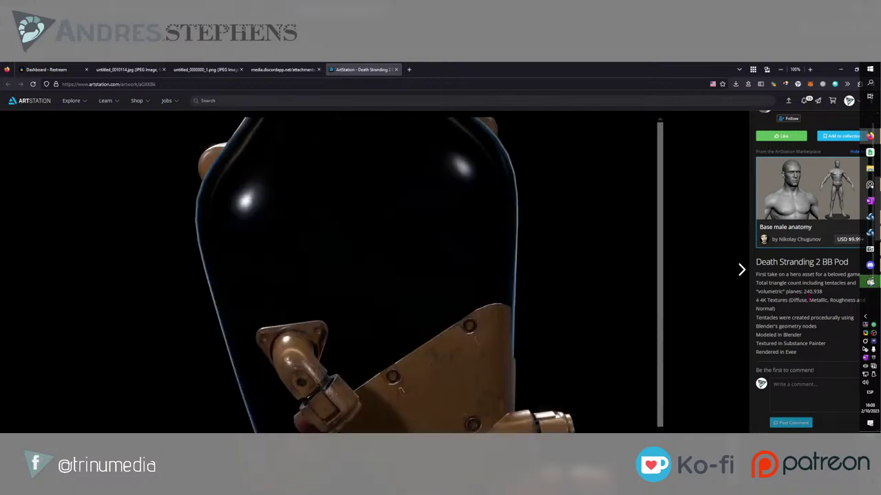
{"action": "scroll", "coordinate": [809, 300], "scroll_direction": "down", "scroll_amount": 1}
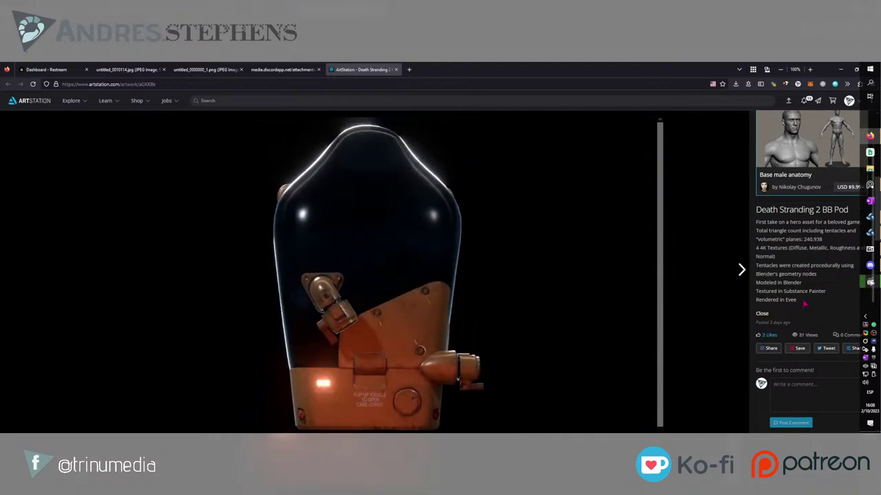
{"action": "mouse_move", "coordinate": [504, 229]}
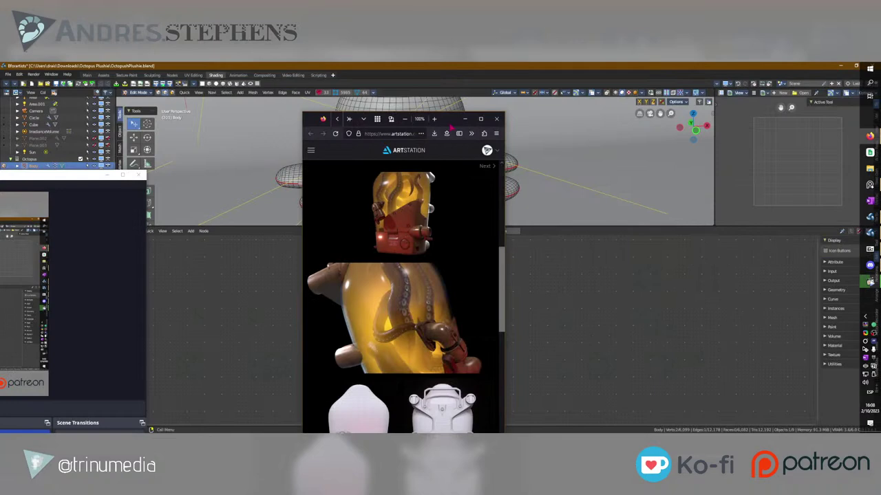
Step: Close the ArtStation browser window and move the streaming window off the 3D workspace
{"action": "mouse_move", "coordinate": [452, 123]}
{"action": "left_mouse_down"}
{"action": "mouse_move", "coordinate": [346, 97]}
{"action": "mouse_move", "coordinate": [469, 120]}
{"action": "left_mouse_up"}
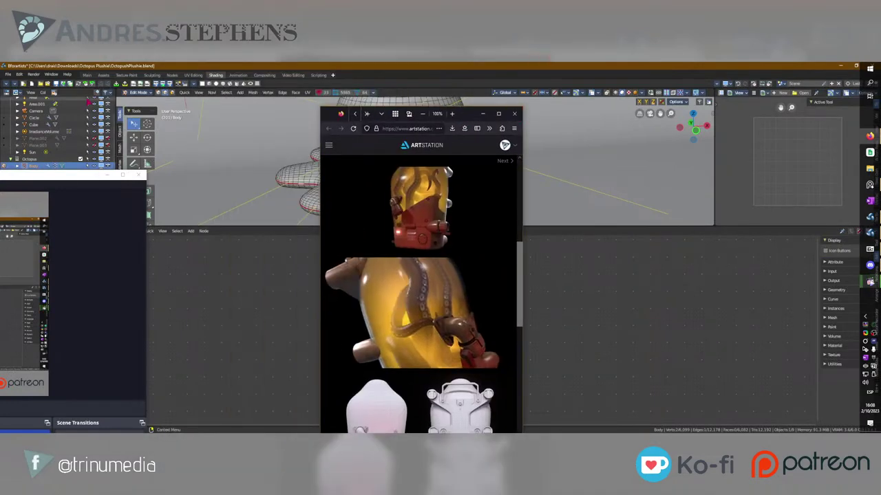
{"action": "left_click", "coordinate": [514, 114]}
{"action": "left_click_drag", "start_coordinate": [92, 179], "coordinate": [0, 179]}
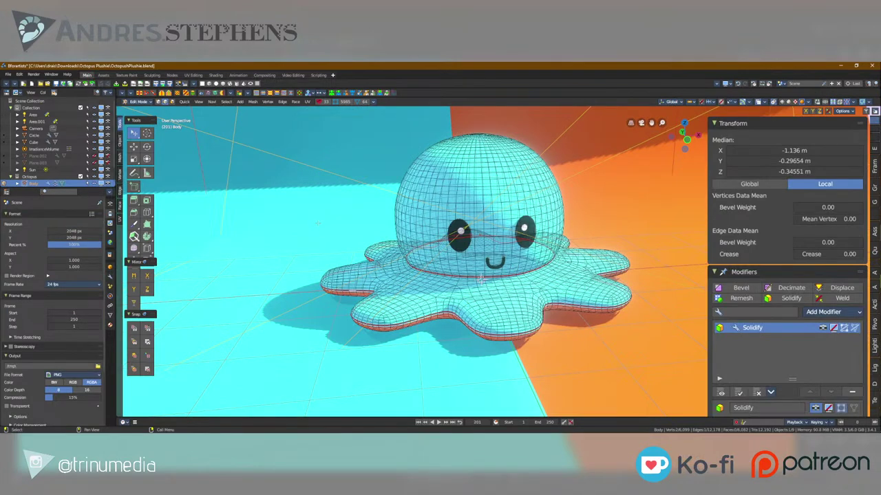
Step: Return the octopus body to Object Mode and quit OctopushPlushie.blend without saving the changes
{"action": "key", "text": "Tab"}
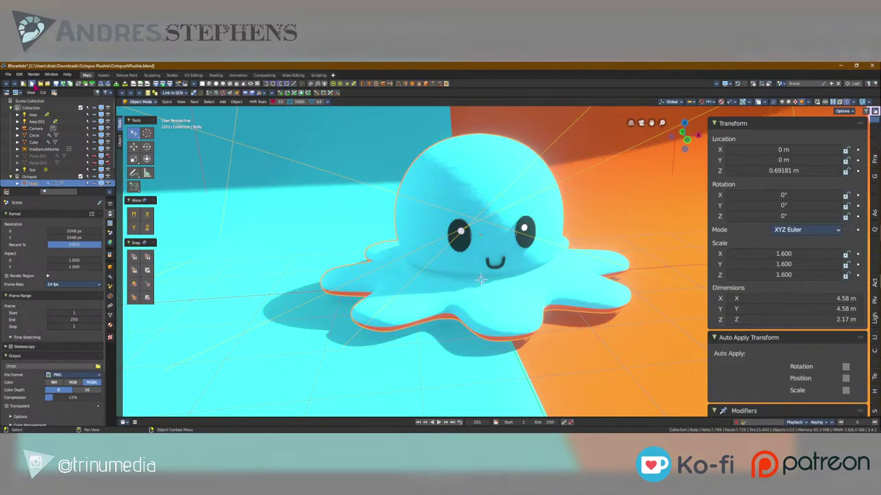
{"action": "key", "text": "ctrl+q"}
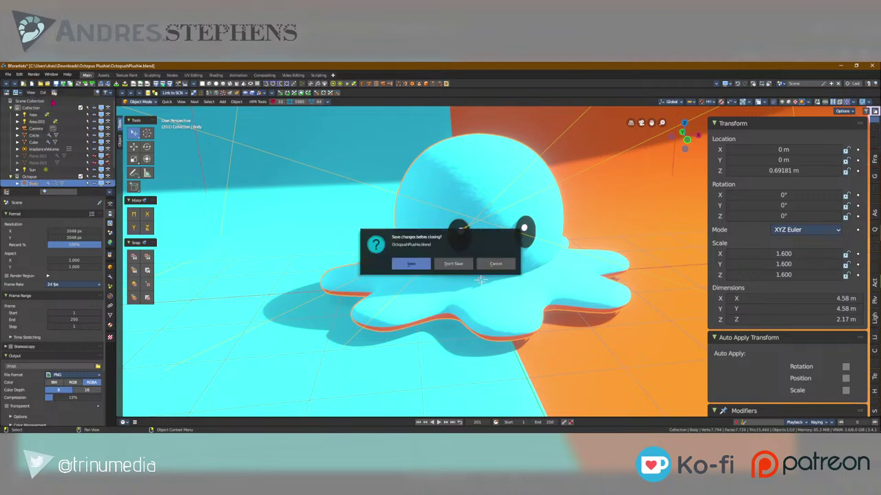
{"action": "key", "text": "d"}
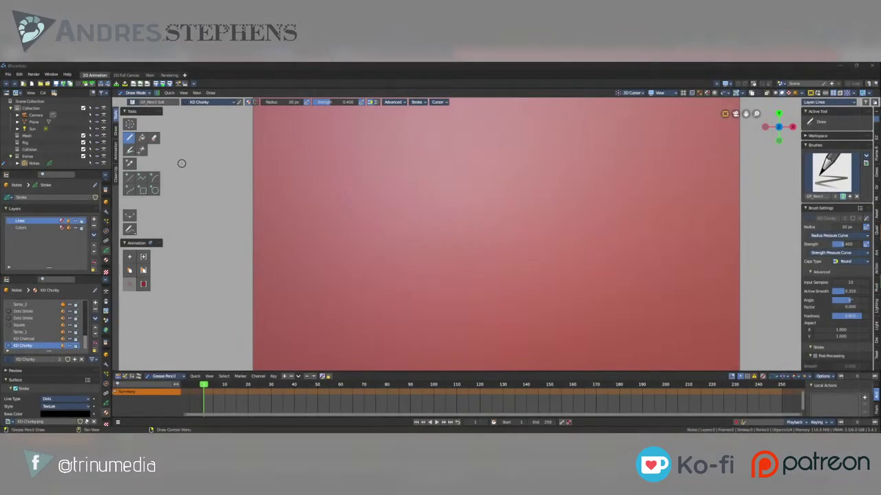
Step: Switch to the LIBRARY file explorer window, maximize it, and open the Grease Pencil folder inside SCENES
{"action": "left_click", "coordinate": [870, 232]}
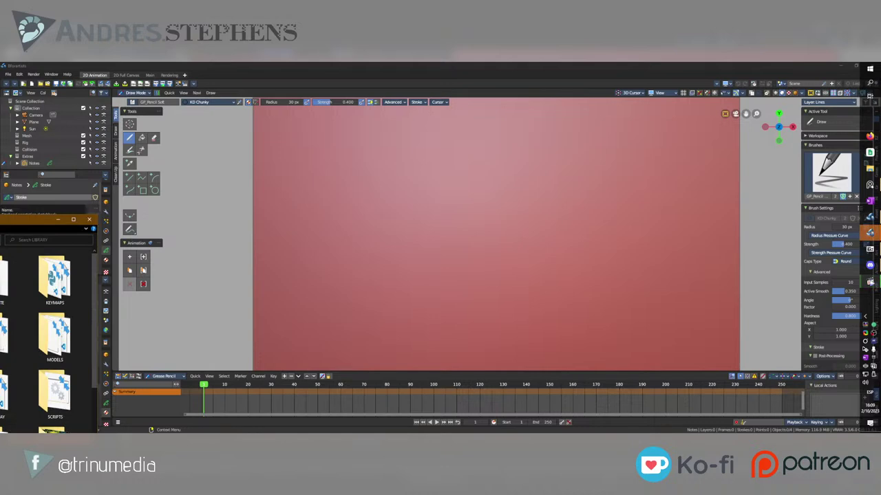
{"action": "left_click", "coordinate": [73, 219]}
{"action": "left_click", "coordinate": [364, 179]}
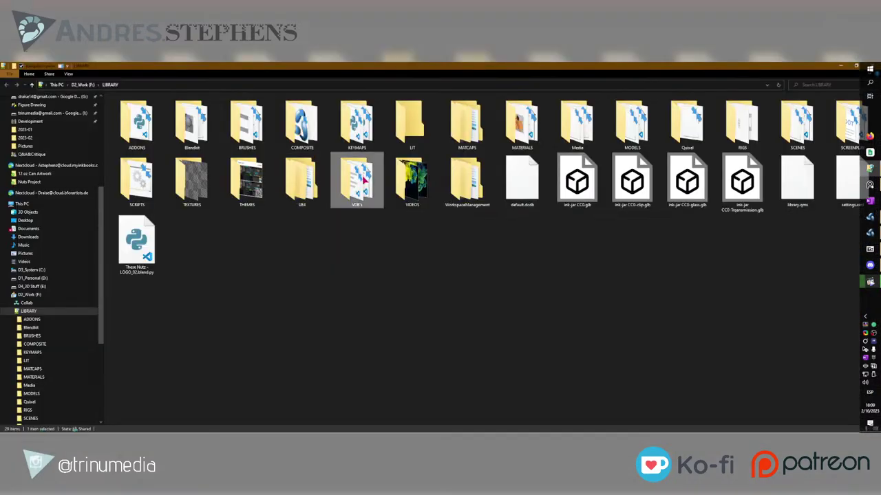
{"action": "type", "text": "sc"}
{"action": "double_click", "coordinate": [793, 123]}
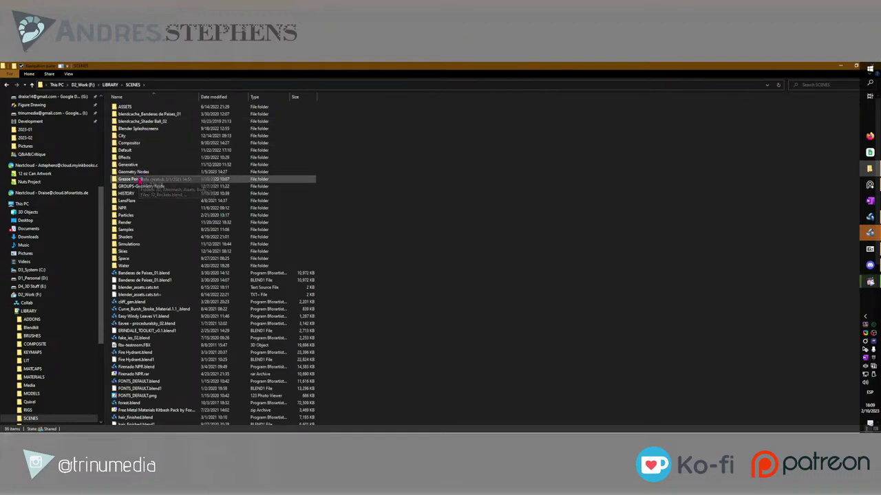
{"action": "double_click", "coordinate": [141, 179]}
Step: Open the Brush Pack_v2 folder, select its brush_pack_V2 .blend file, widen the Name column, and restore the explorer to a smaller window
{"action": "left_click", "coordinate": [145, 128]}
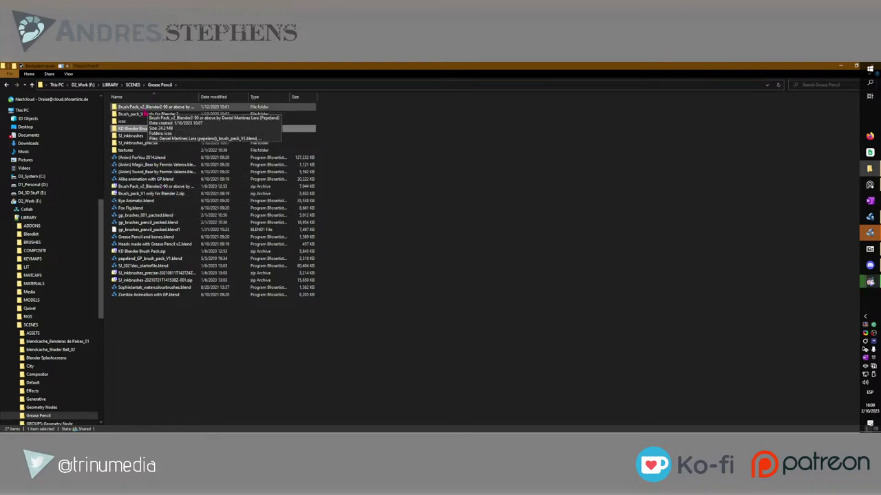
{"action": "left_click", "coordinate": [146, 115]}
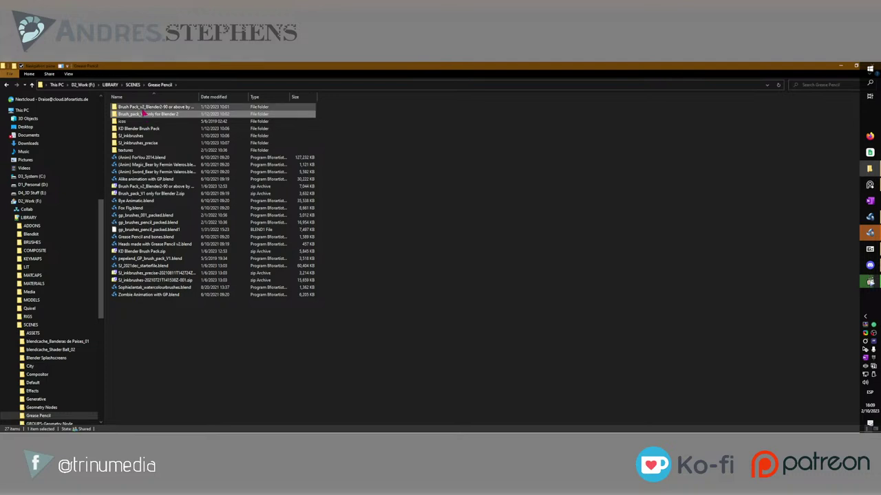
{"action": "key", "text": "Up"}
{"action": "key", "text": "Return"}
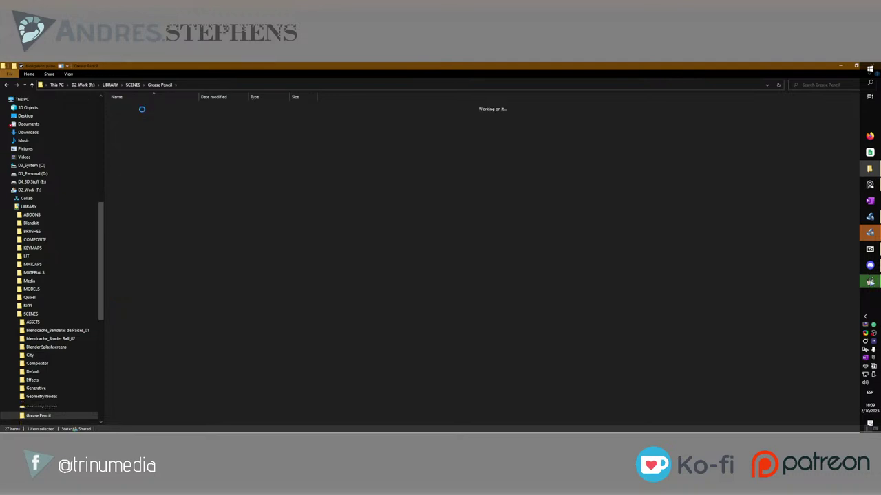
{"action": "left_click", "coordinate": [178, 115]}
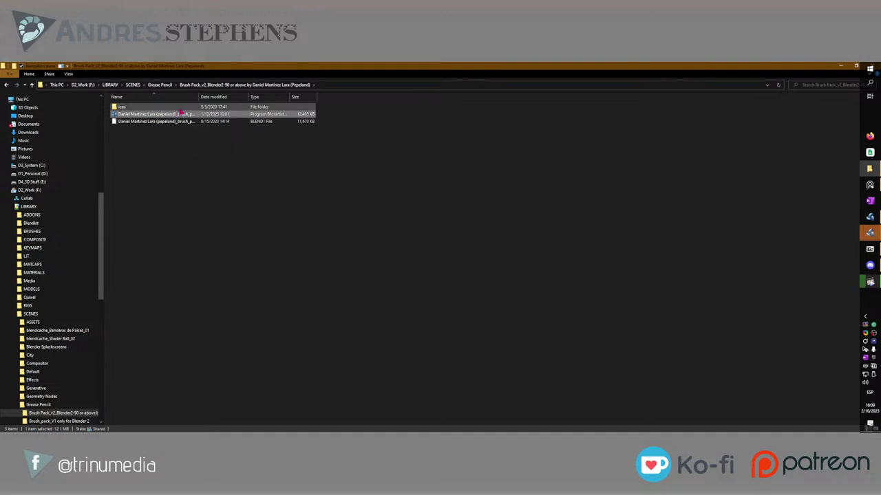
{"action": "left_click_drag", "start_coordinate": [199, 96], "coordinate": [300, 92]}
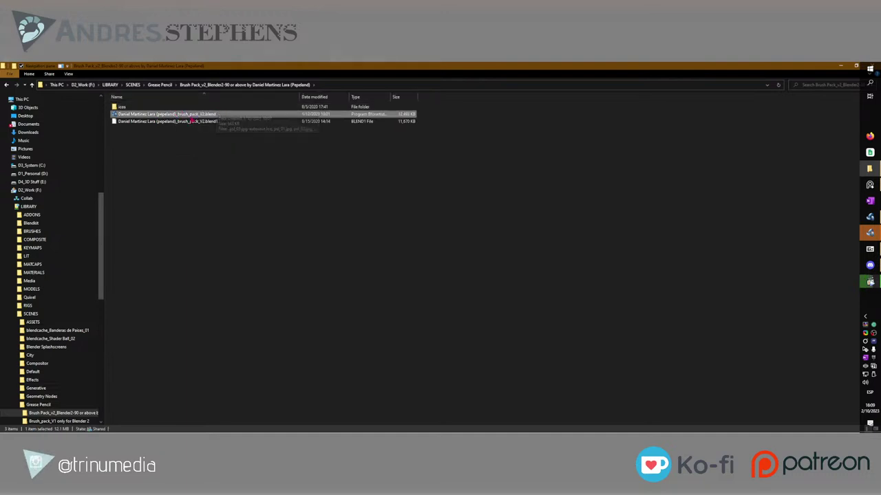
{"action": "left_click_drag", "start_coordinate": [183, 67], "coordinate": [280, 151]}
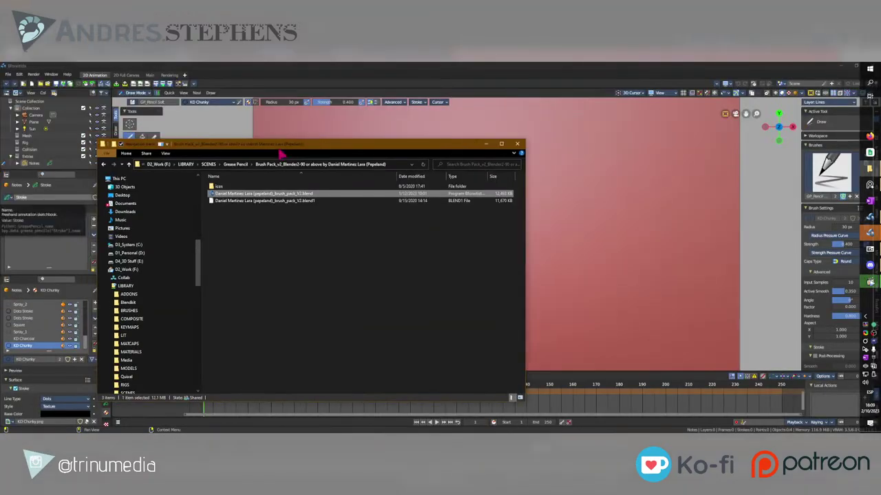
Step: Switch back to Bforartists, look over the available Grease Pencil brushes, and set the viewport to Rendered shading
{"action": "left_click", "coordinate": [585, 175]}
{"action": "left_click", "coordinate": [844, 166]}
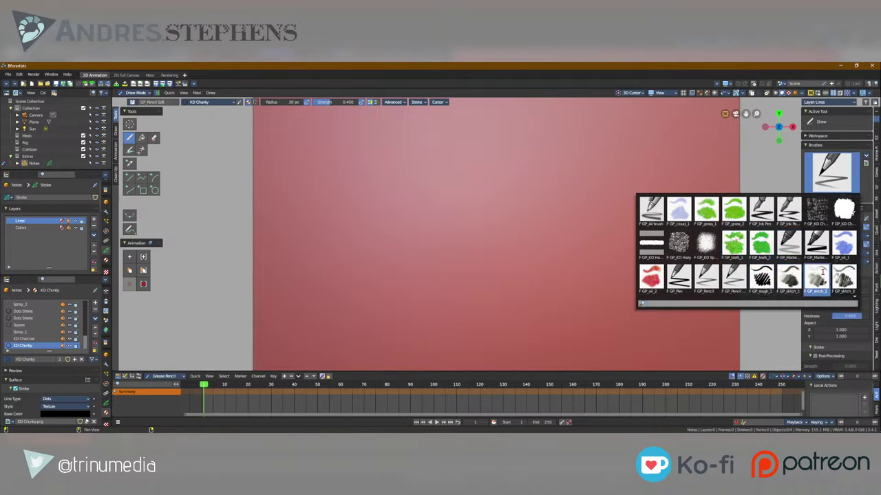
{"action": "left_click", "coordinate": [795, 94]}
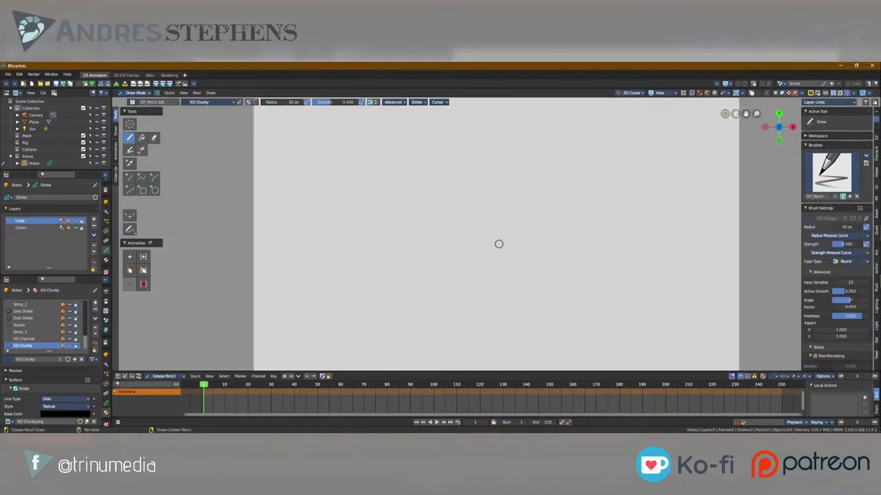
Step: Draw a test zigzag across the canvas with the soft pencil brush at a 170 px radius, and undo it
{"action": "key", "text": "f"}
{"action": "left_click", "coordinate": [352, 221]}
{"action": "mouse_move", "coordinate": [375, 161]}
{"action": "left_mouse_down"}
{"action": "mouse_move", "coordinate": [408, 175]}
{"action": "mouse_move", "coordinate": [680, 194]}
{"action": "left_mouse_up"}
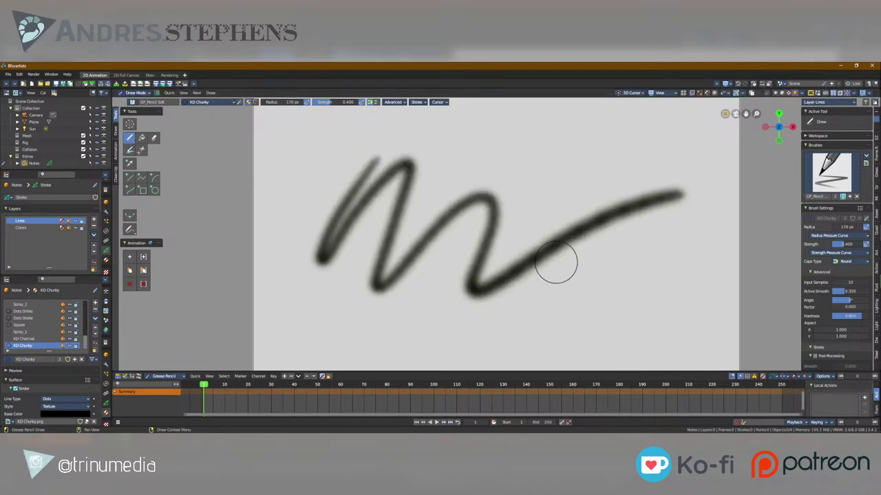
{"action": "key", "text": "ctrl+z"}
Step: Choose the GP_skitch_1 brush and draw a thick wavy stroke across the middle of the canvas
{"action": "left_click", "coordinate": [831, 172]}
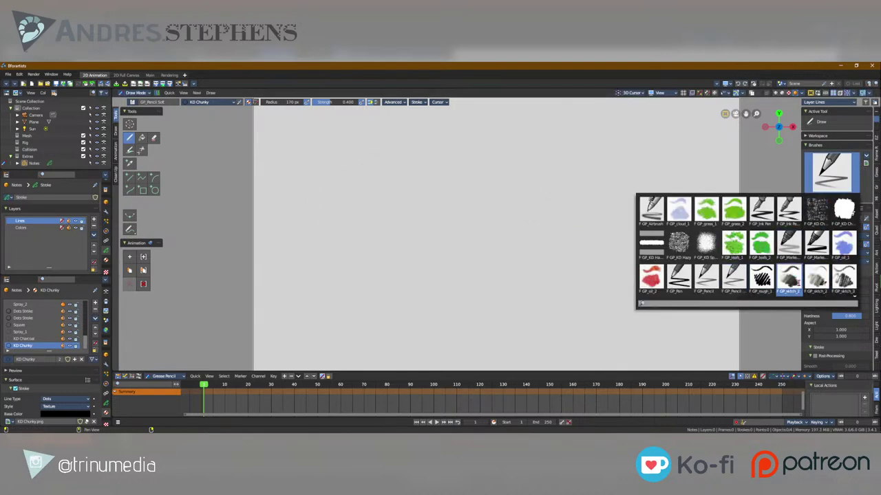
{"action": "left_click", "coordinate": [815, 279]}
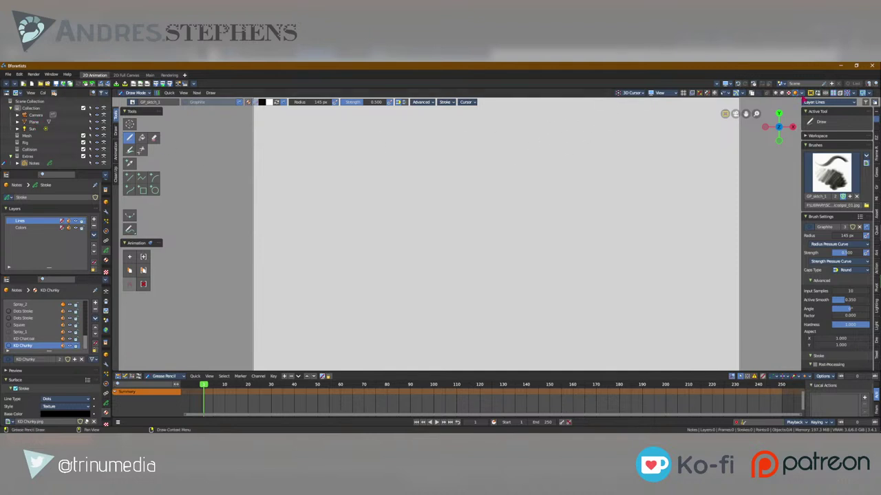
{"action": "left_click", "coordinate": [802, 96]}
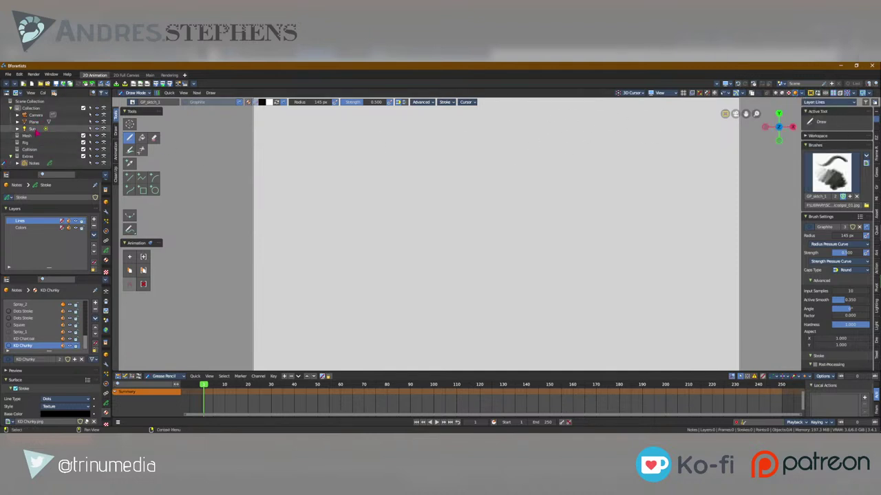
{"action": "mouse_move", "coordinate": [362, 146]}
{"action": "left_mouse_down"}
{"action": "mouse_move", "coordinate": [333, 175]}
{"action": "mouse_move", "coordinate": [640, 220]}
{"action": "left_mouse_up"}
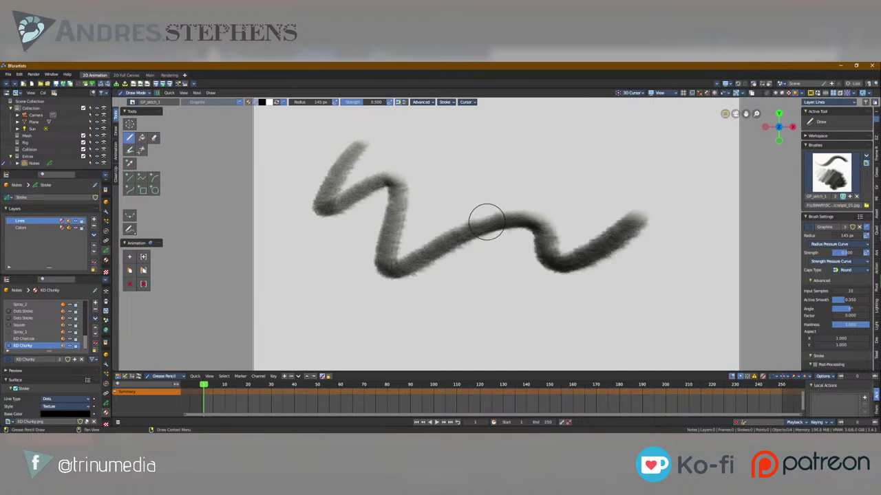
Step: Choose the GP_skitch_2 brush and draw a darker zigzag stroke along the upper part of the canvas
{"action": "left_click", "coordinate": [831, 172]}
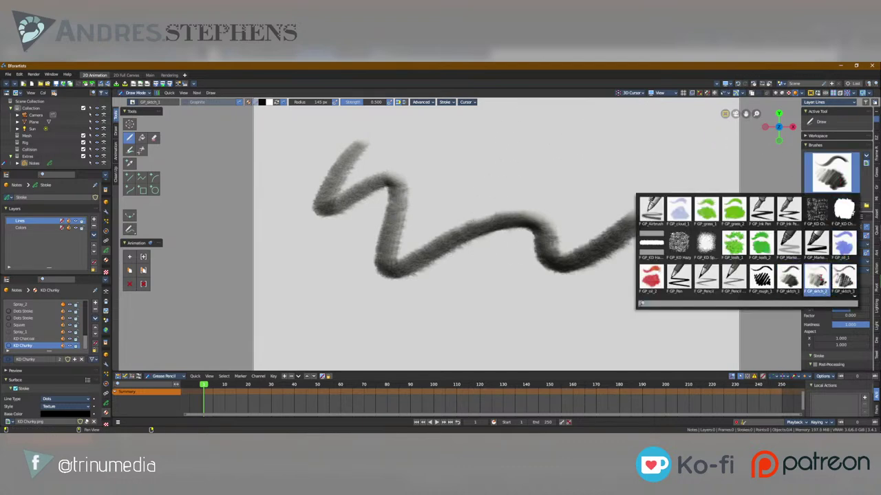
{"action": "left_click", "coordinate": [820, 277]}
{"action": "left_click", "coordinate": [439, 129]}
{"action": "left_click_drag", "start_coordinate": [438, 129], "coordinate": [647, 160]}
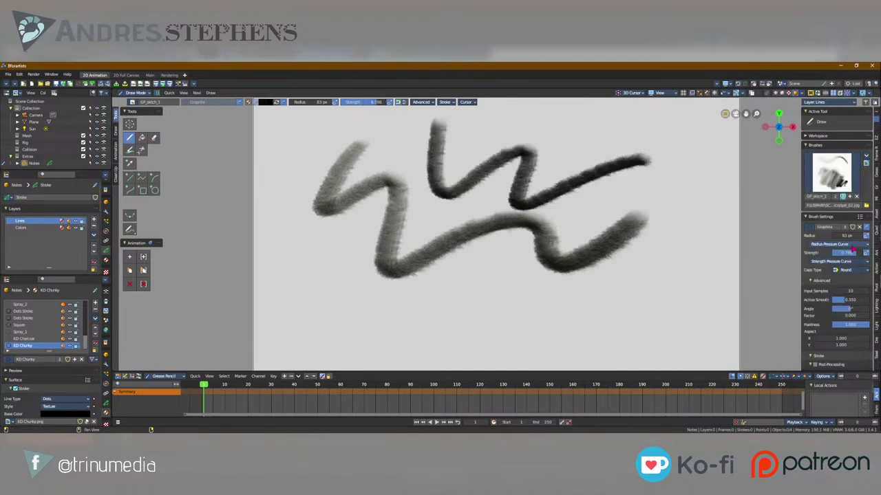
Step: Set the brush radius to 20 px and draw two thin wavy strokes along the canvas's lower and left edges
{"action": "key", "text": "f"}
{"action": "left_click", "coordinate": [289, 274]}
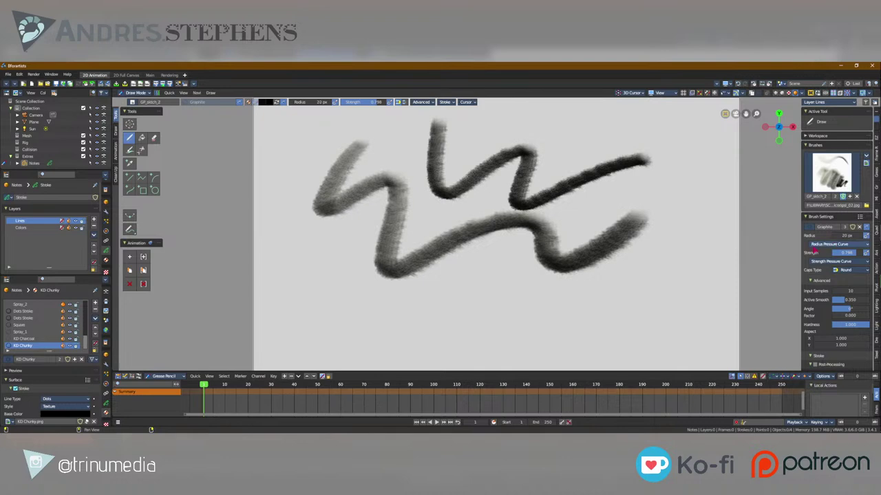
{"action": "left_click_drag", "start_coordinate": [295, 285], "coordinate": [527, 292]}
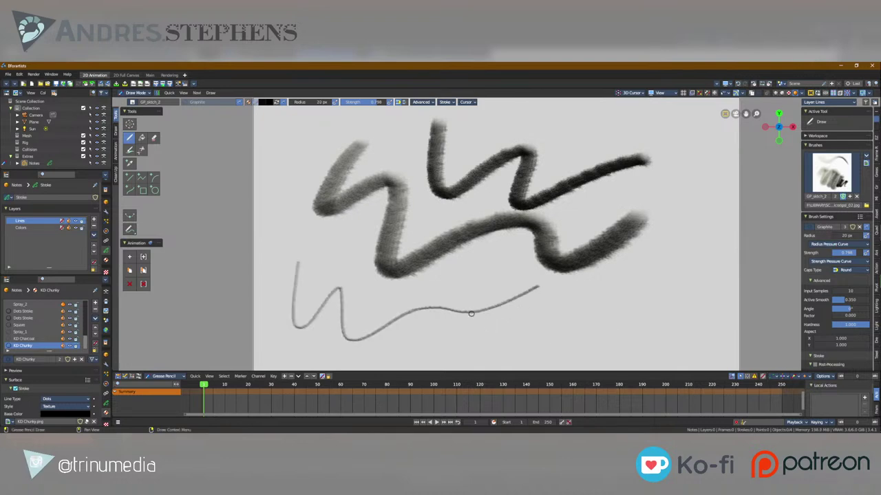
{"action": "mouse_move", "coordinate": [314, 122]}
{"action": "left_mouse_down"}
{"action": "mouse_move", "coordinate": [261, 178]}
{"action": "mouse_move", "coordinate": [282, 317]}
{"action": "left_mouse_up"}
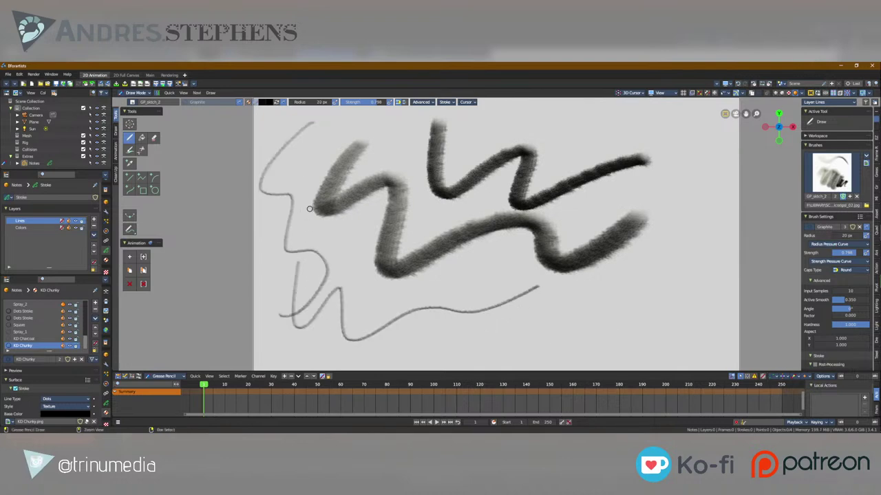
Step: Examine the drawn strokes up close and in 3D perspective outside the camera, and return to the camera view
{"action": "scroll", "coordinate": [309, 210], "scroll_direction": "down", "scroll_amount": 5}
{"action": "scroll", "coordinate": [315, 207], "scroll_direction": "up", "scroll_amount": 7}
{"action": "scroll", "coordinate": [323, 204], "scroll_direction": "down", "scroll_amount": 3}
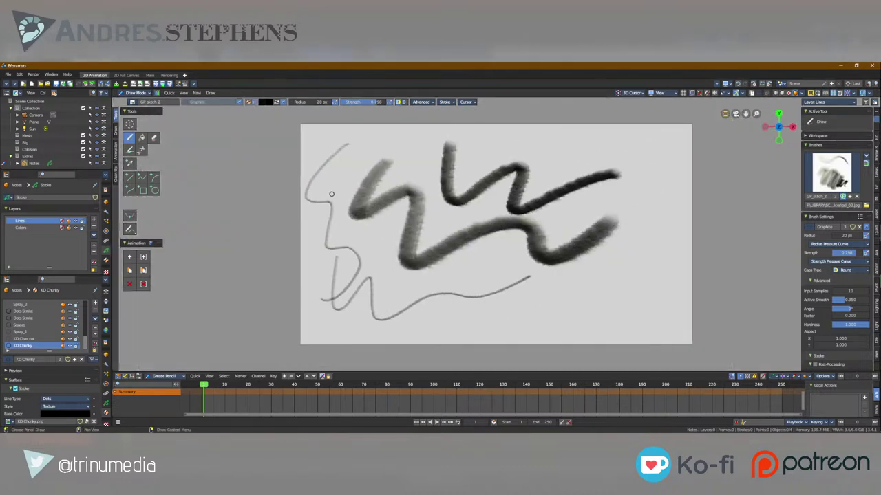
{"action": "left_click", "coordinate": [736, 115]}
{"action": "middle_click_drag", "start_coordinate": [477, 257], "coordinate": [494, 198], "text": "ctrl"}
{"action": "scroll", "coordinate": [493, 198], "scroll_direction": "down", "scroll_amount": 4}
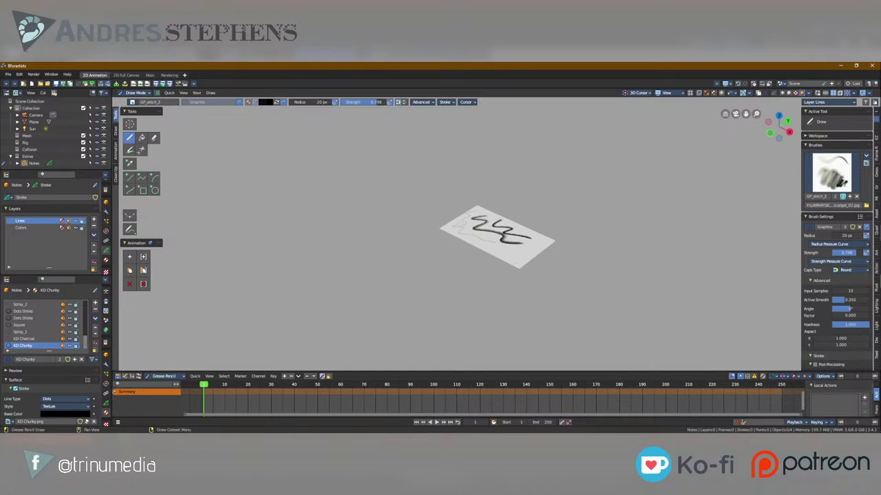
{"action": "middle_click_drag", "start_coordinate": [505, 260], "coordinate": [514, 251]}
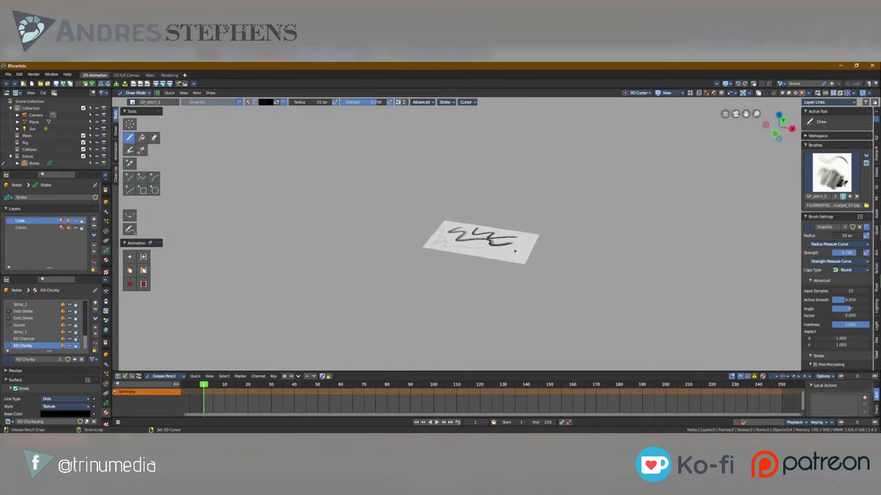
{"action": "scroll", "coordinate": [496, 243], "scroll_direction": "up", "scroll_amount": 6}
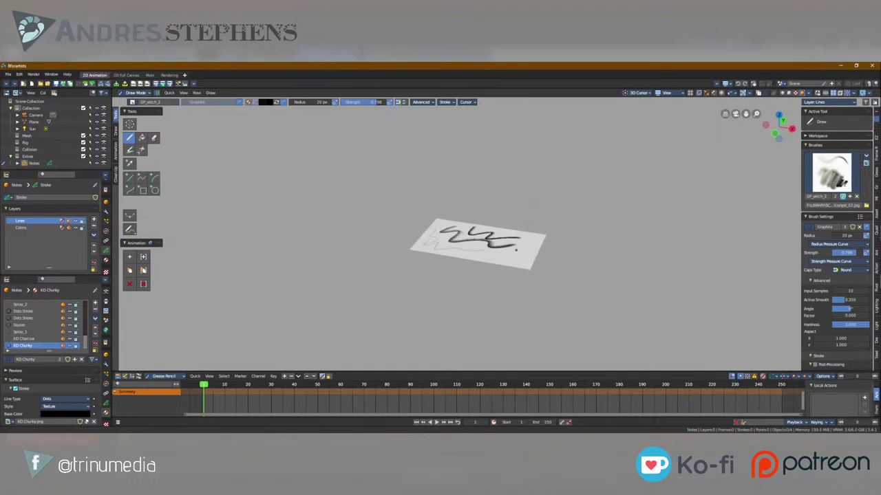
{"action": "mouse_move", "coordinate": [497, 243]}
{"action": "middle_mouse_down"}
{"action": "mouse_move", "coordinate": [503, 250]}
{"action": "mouse_move", "coordinate": [527, 236]}
{"action": "mouse_move", "coordinate": [493, 258]}
{"action": "mouse_move", "coordinate": [510, 237]}
{"action": "middle_mouse_up"}
{"action": "left_click", "coordinate": [725, 115]}
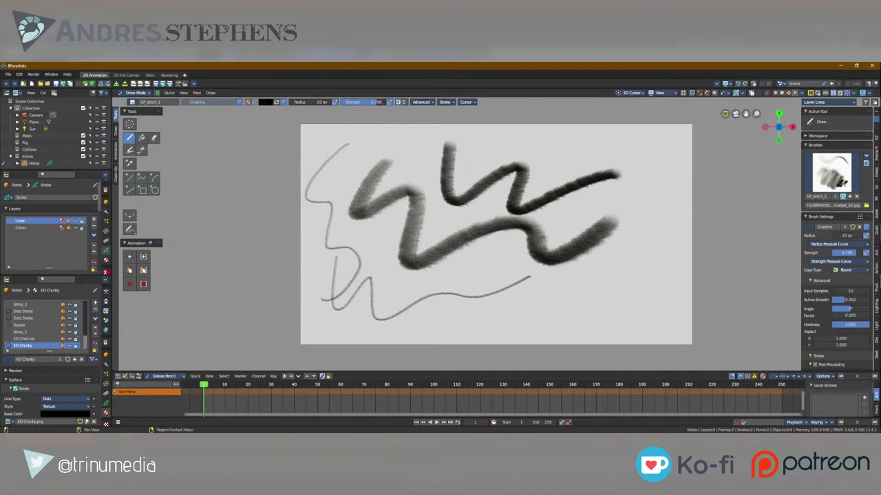
Step: Draw two more thin wavy strokes with the GP_skitch_2 brush, winding across the canvas's left side and lower part
{"action": "left_click", "coordinate": [106, 292]}
{"action": "left_click", "coordinate": [106, 310]}
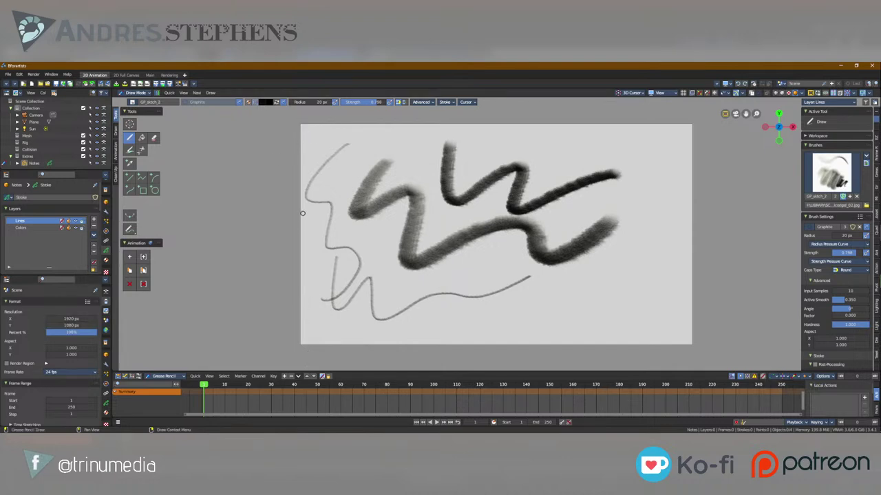
{"action": "left_click_drag", "start_coordinate": [373, 144], "coordinate": [352, 198]}
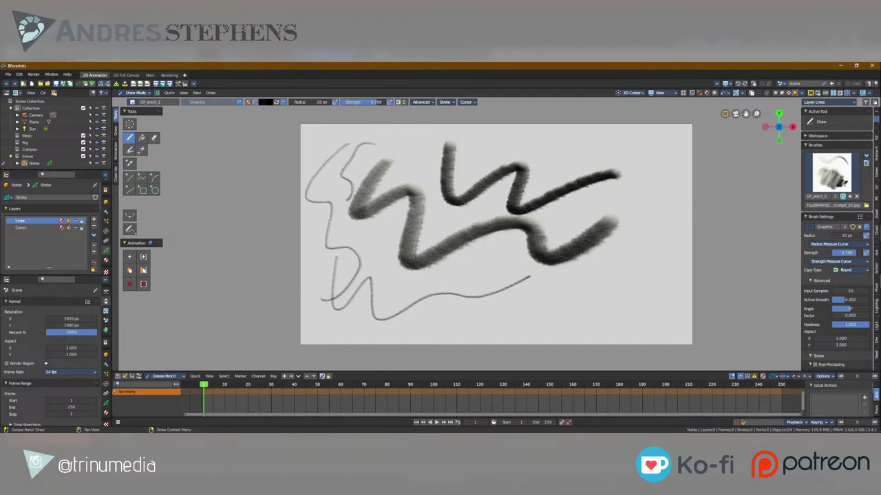
{"action": "mouse_move", "coordinate": [416, 227]}
{"action": "left_mouse_down"}
{"action": "mouse_move", "coordinate": [382, 283]}
{"action": "mouse_move", "coordinate": [512, 263]}
{"action": "mouse_move", "coordinate": [584, 282]}
{"action": "mouse_move", "coordinate": [647, 275]}
{"action": "left_mouse_up"}
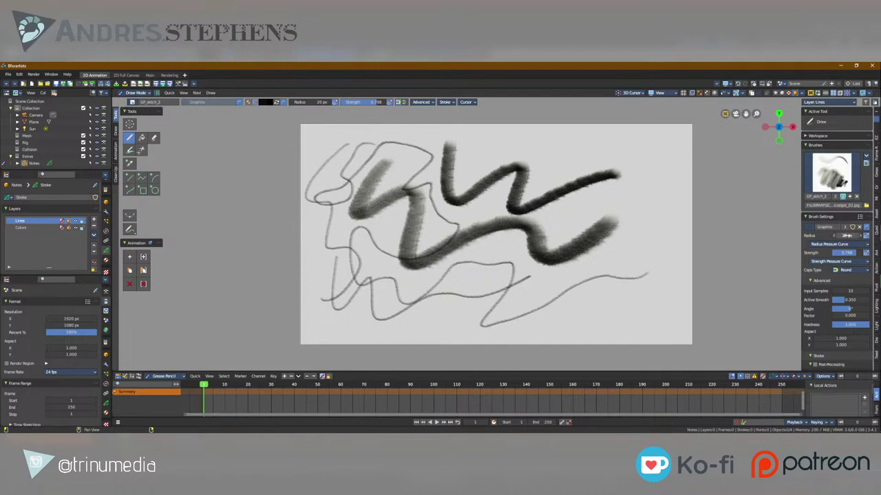
Step: Choose the GP_oil_1 brush and paint broad, overlapping blue strokes over most of the canvas
{"action": "left_click", "coordinate": [831, 172]}
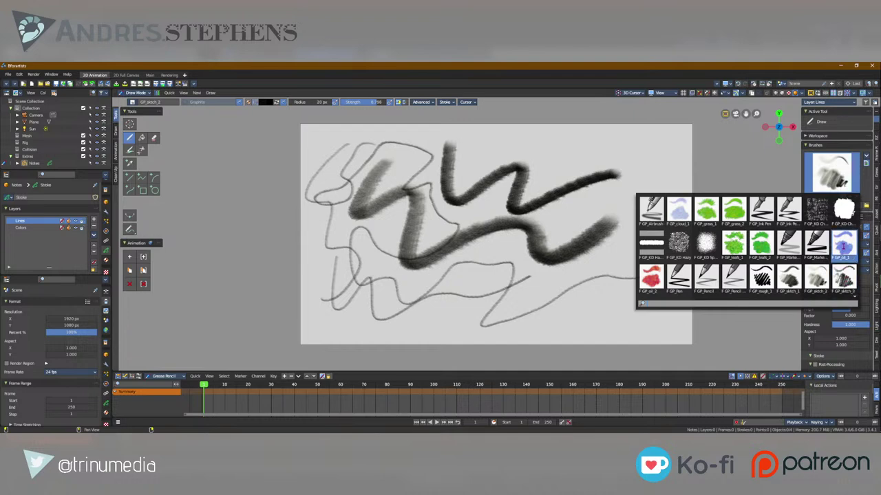
{"action": "left_click", "coordinate": [842, 246]}
{"action": "mouse_move", "coordinate": [640, 165]}
{"action": "left_mouse_down"}
{"action": "mouse_move", "coordinate": [630, 249]}
{"action": "mouse_move", "coordinate": [488, 283]}
{"action": "left_mouse_up"}
{"action": "mouse_move", "coordinate": [553, 168]}
{"action": "left_mouse_down"}
{"action": "mouse_move", "coordinate": [523, 162]}
{"action": "mouse_move", "coordinate": [331, 248]}
{"action": "mouse_move", "coordinate": [434, 330]}
{"action": "mouse_move", "coordinate": [544, 220]}
{"action": "mouse_move", "coordinate": [420, 278]}
{"action": "mouse_move", "coordinate": [392, 267]}
{"action": "left_mouse_up"}
{"action": "mouse_move", "coordinate": [389, 148]}
{"action": "left_mouse_down"}
{"action": "mouse_move", "coordinate": [375, 268]}
{"action": "mouse_move", "coordinate": [619, 238]}
{"action": "left_mouse_up"}
{"action": "mouse_move", "coordinate": [547, 230]}
{"action": "left_mouse_down"}
{"action": "mouse_move", "coordinate": [578, 247]}
{"action": "mouse_move", "coordinate": [550, 185]}
{"action": "mouse_move", "coordinate": [495, 241]}
{"action": "mouse_move", "coordinate": [516, 248]}
{"action": "left_mouse_up"}
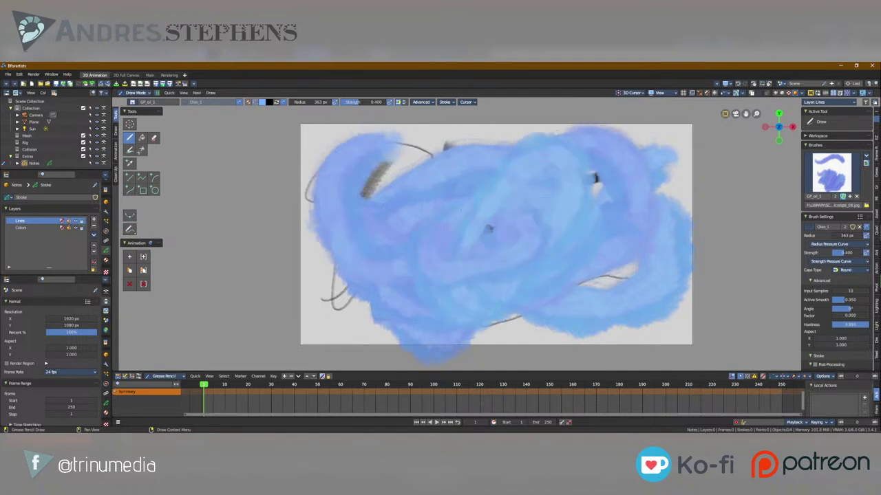
Step: Set the brush colour to magenta and paint a thick, winding oil stroke over the middle of the blue area
{"action": "left_click", "coordinate": [262, 102]}
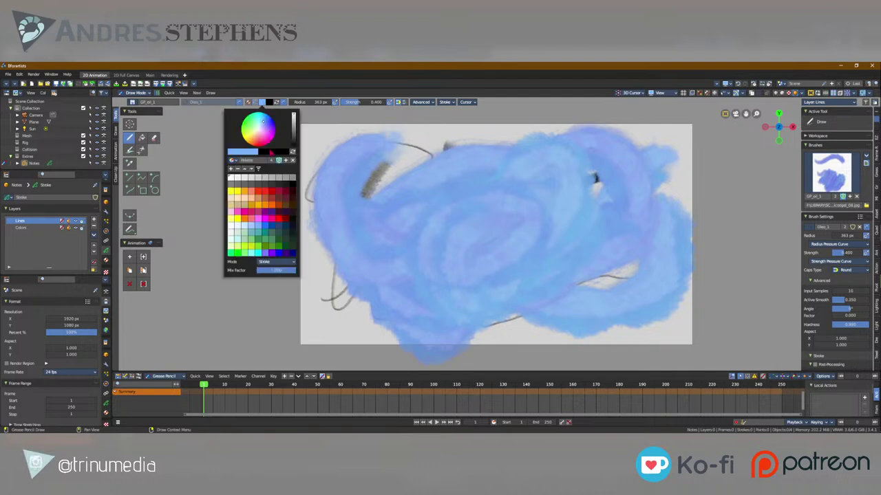
{"action": "mouse_move", "coordinate": [454, 227]}
{"action": "left_mouse_down"}
{"action": "mouse_move", "coordinate": [447, 289]}
{"action": "mouse_move", "coordinate": [595, 227]}
{"action": "mouse_move", "coordinate": [605, 282]}
{"action": "left_mouse_up"}
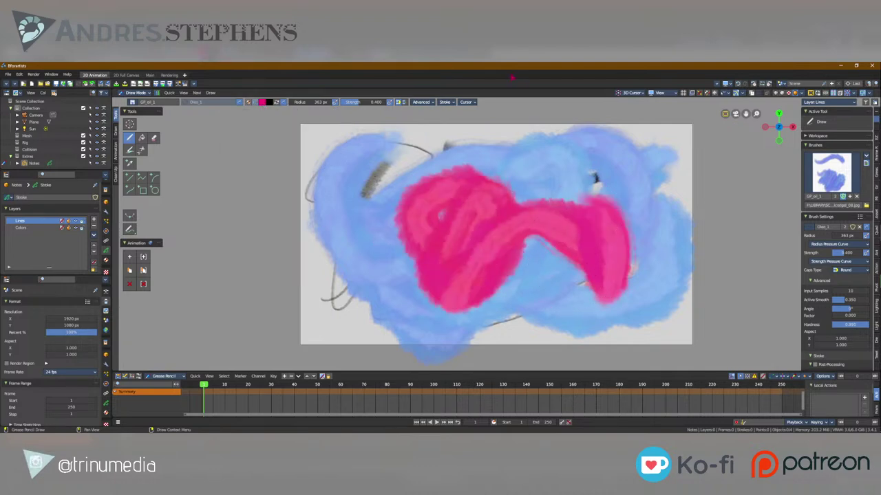
{"action": "left_click", "coordinate": [106, 412]}
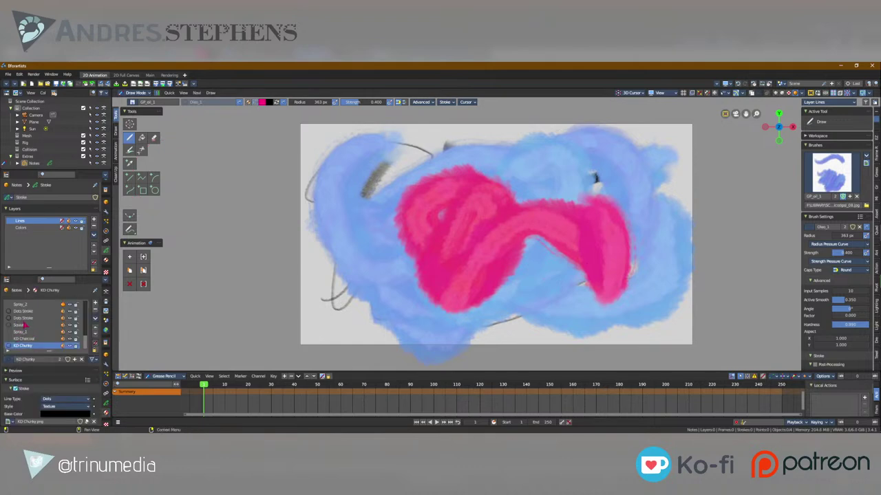
{"action": "scroll", "coordinate": [88, 342], "scroll_direction": "up", "scroll_amount": 2}
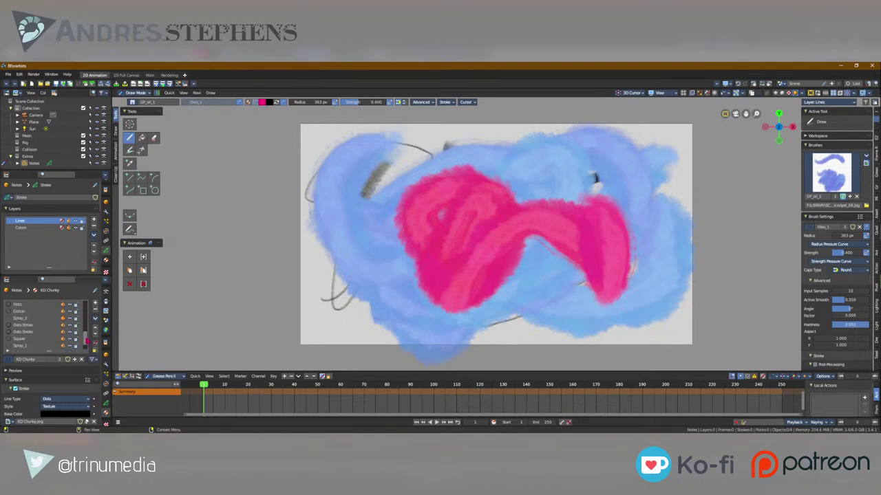
{"action": "scroll", "coordinate": [88, 331], "scroll_direction": "down", "scroll_amount": 5}
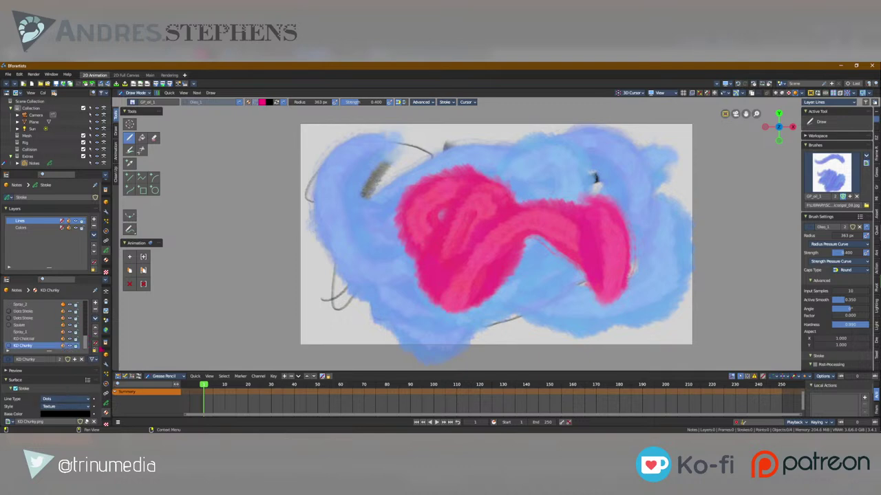
Step: Try the GP_KD Hazy brush with a wide grainy stroke over the painting, and undo that stroke
{"action": "left_click", "coordinate": [831, 173]}
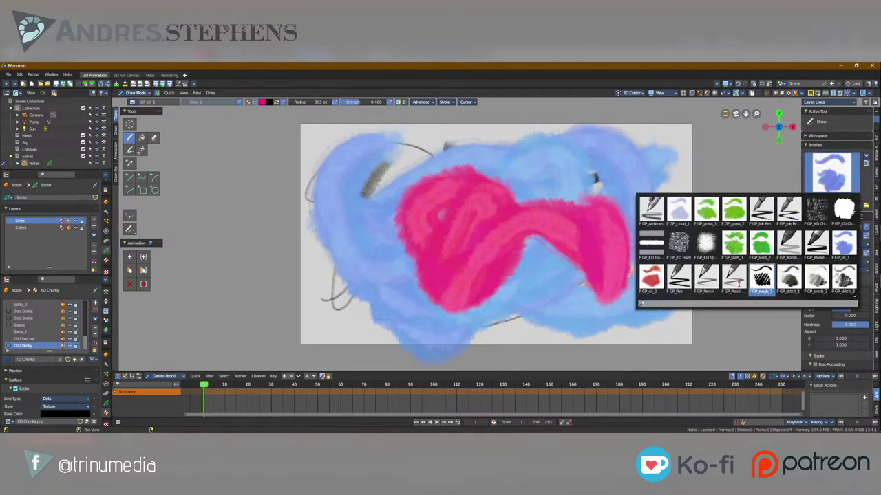
{"action": "left_click", "coordinate": [678, 242]}
{"action": "mouse_move", "coordinate": [430, 229]}
{"action": "left_mouse_down"}
{"action": "mouse_move", "coordinate": [413, 245]}
{"action": "mouse_move", "coordinate": [595, 192]}
{"action": "mouse_move", "coordinate": [369, 325]}
{"action": "left_mouse_up"}
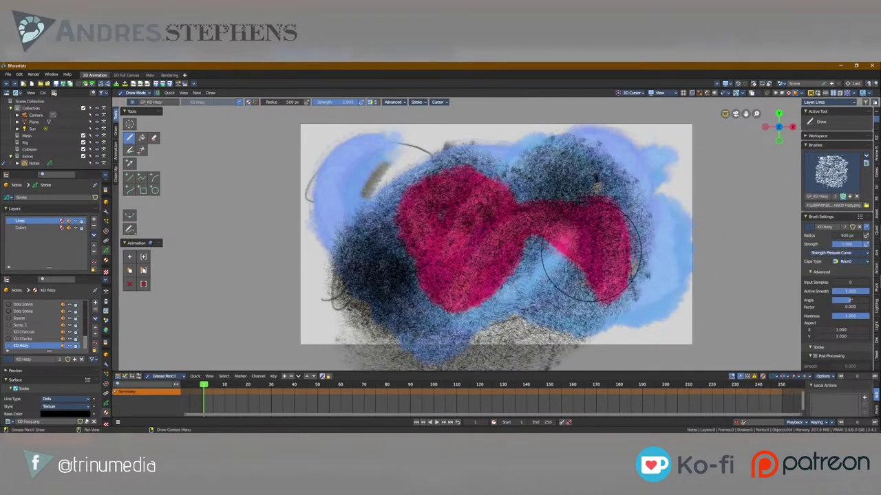
{"action": "key", "text": "ctrl+z"}
Step: Choose the GP_KD Hatch brush and paint three broad black hatched strokes across the middle and sides of the painting
{"action": "left_click", "coordinate": [831, 174]}
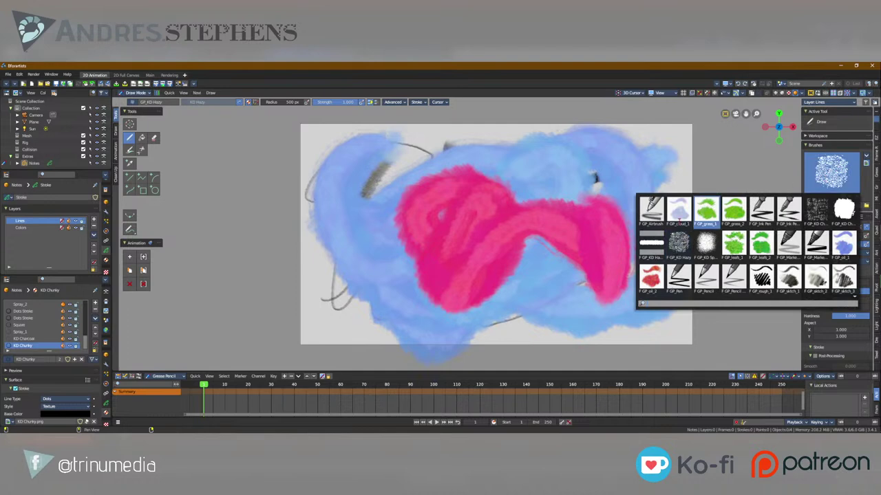
{"action": "left_click", "coordinate": [647, 240]}
{"action": "left_click_drag", "start_coordinate": [591, 178], "coordinate": [355, 313]}
{"action": "left_click_drag", "start_coordinate": [365, 165], "coordinate": [413, 303]}
{"action": "mouse_move", "coordinate": [440, 271]}
{"action": "left_mouse_down"}
{"action": "mouse_move", "coordinate": [598, 196]}
{"action": "mouse_move", "coordinate": [564, 323]}
{"action": "mouse_move", "coordinate": [628, 197]}
{"action": "left_mouse_up"}
Step: Set the hatch brush radius to 101 px and draw two thinner strokes along the painting's upper and left edges
{"action": "key", "text": "f"}
{"action": "left_click", "coordinate": [608, 249]}
{"action": "key", "text": "f"}
{"action": "left_click", "coordinate": [599, 187]}
{"action": "left_click_drag", "start_coordinate": [426, 166], "coordinate": [691, 168]}
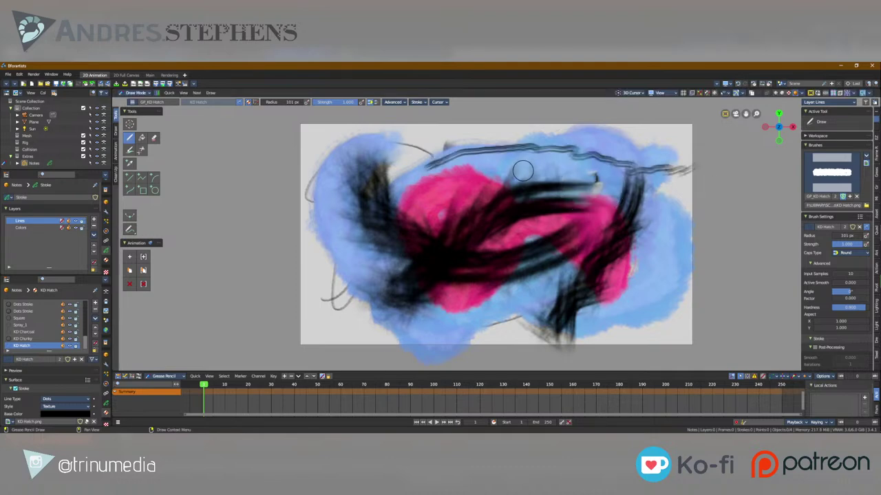
{"action": "left_click_drag", "start_coordinate": [522, 170], "coordinate": [389, 368]}
Step: Choose the GP_KD Speckle brush, set its radius to 316 px and paint a solid black patch at the painting's lower middle
{"action": "left_click", "coordinate": [832, 172]}
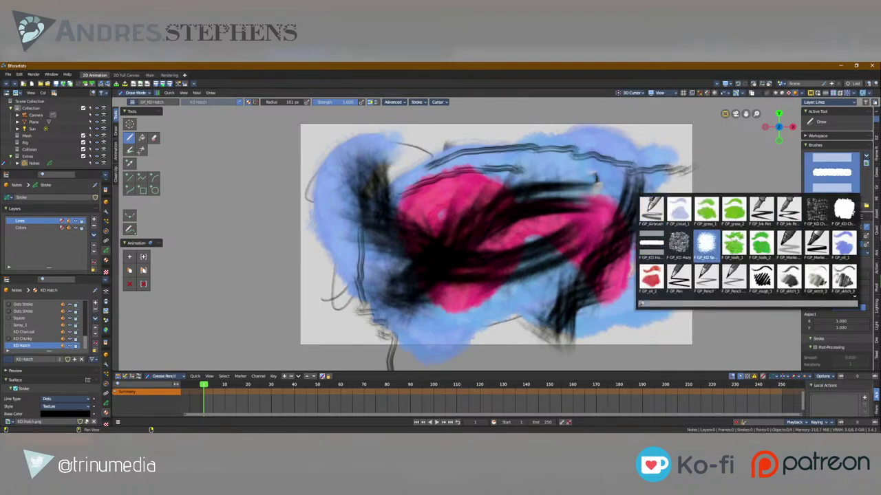
{"action": "left_click", "coordinate": [706, 243]}
{"action": "key", "text": "f"}
{"action": "left_click", "coordinate": [423, 309]}
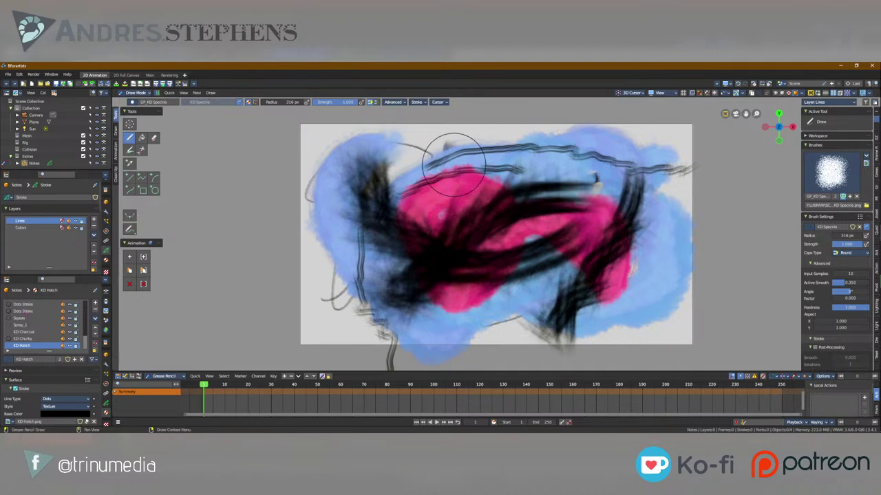
{"action": "left_click", "coordinate": [106, 292]}
{"action": "scroll", "coordinate": [43, 366], "scroll_direction": "down", "scroll_amount": 5}
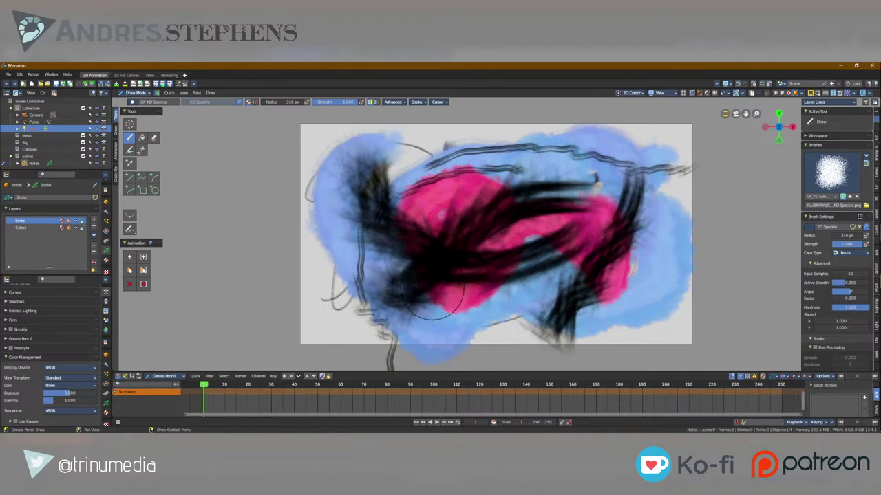
{"action": "left_click_drag", "start_coordinate": [495, 330], "coordinate": [465, 325]}
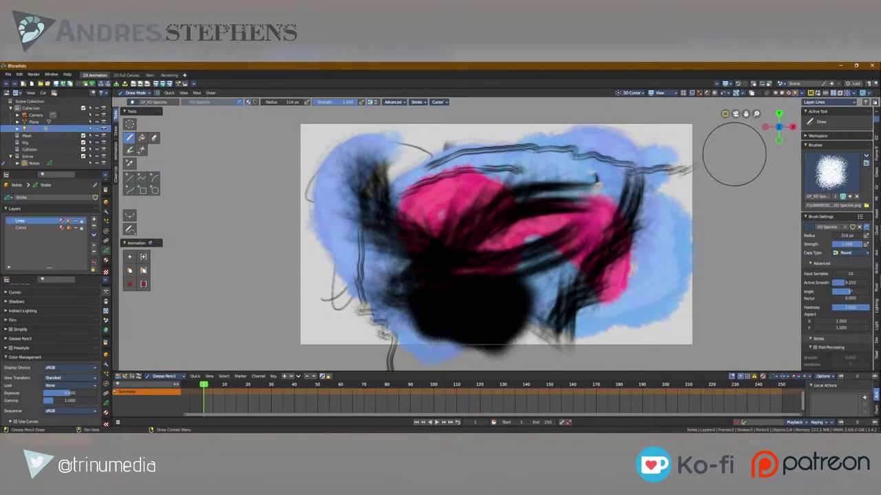
Step: Switch the Speckle brush to vertex colour, choose white and paint a large white patch at the painting's centre
{"action": "left_click", "coordinate": [255, 102]}
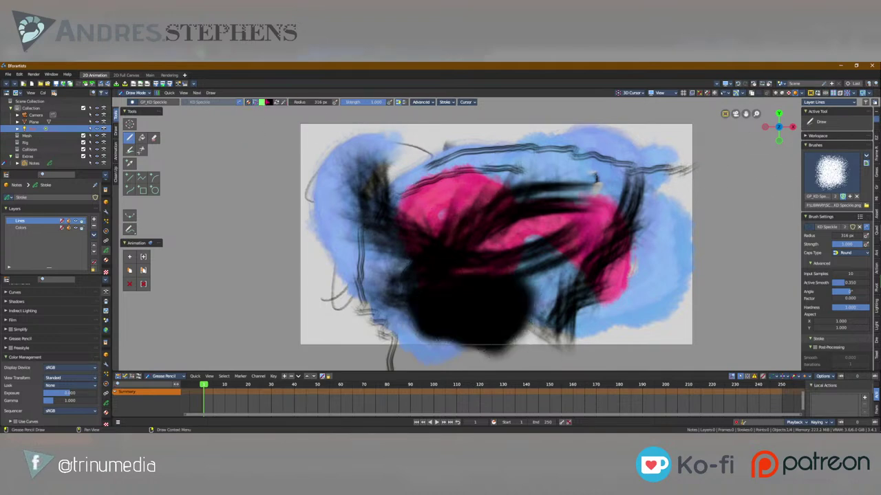
{"action": "left_click", "coordinate": [262, 102]}
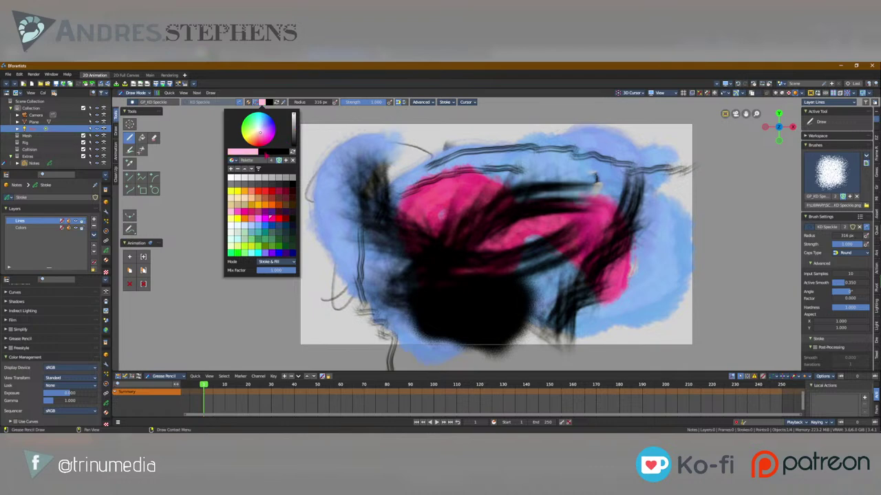
{"action": "left_click", "coordinate": [231, 180]}
{"action": "left_click_drag", "start_coordinate": [473, 239], "coordinate": [476, 244]}
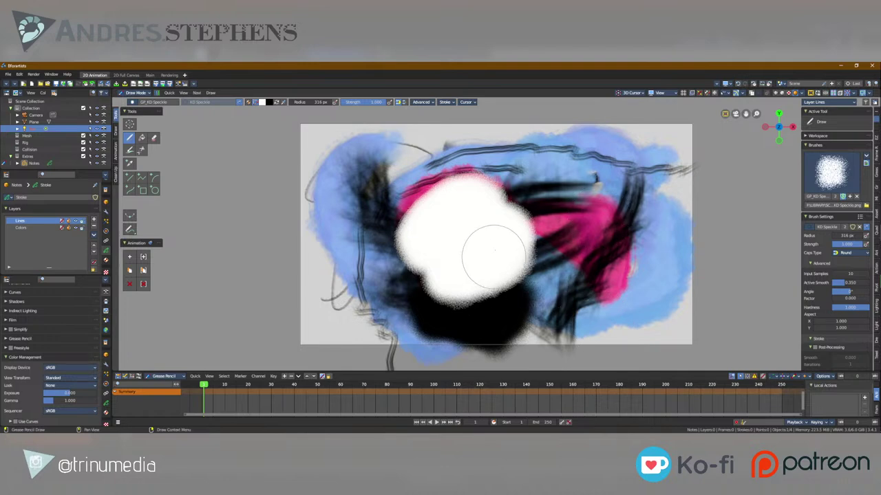
Step: Leave the camera view and paint a thick white Speckle stroke in 3D space beside the canvas
{"action": "middle_click_drag", "start_coordinate": [494, 256], "coordinate": [700, 211]}
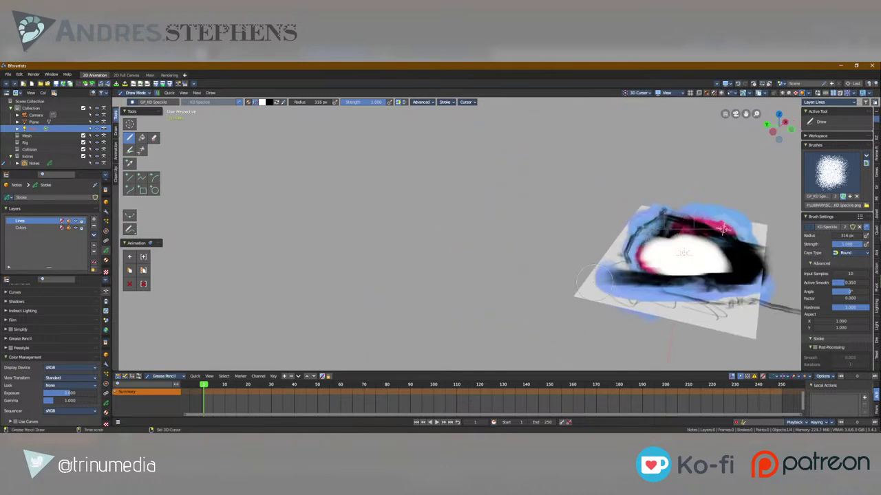
{"action": "mouse_move", "coordinate": [481, 241]}
{"action": "left_mouse_down"}
{"action": "mouse_move", "coordinate": [502, 262]}
{"action": "mouse_move", "coordinate": [475, 265]}
{"action": "mouse_move", "coordinate": [495, 193]}
{"action": "left_mouse_up"}
{"action": "mouse_move", "coordinate": [485, 272]}
{"action": "middle_mouse_down"}
{"action": "mouse_move", "coordinate": [551, 260]}
{"action": "mouse_move", "coordinate": [563, 272]}
{"action": "middle_mouse_up"}
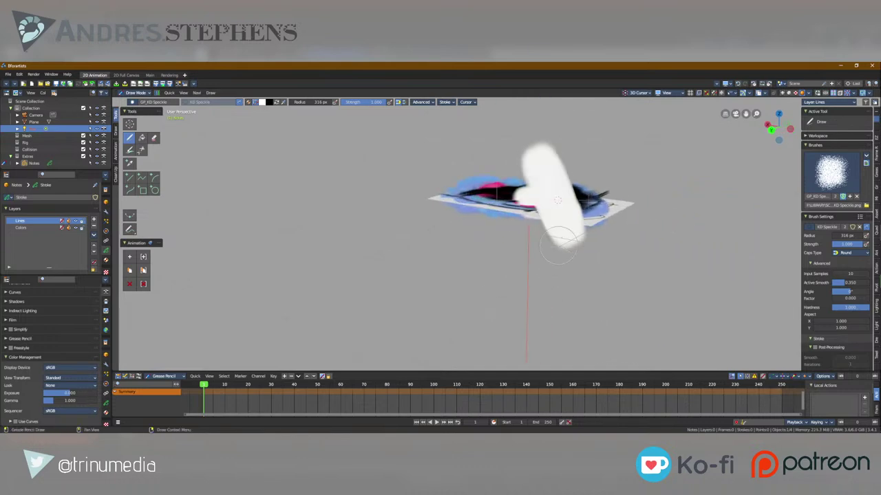
Step: Choose the GP_skitch_2 brush and draw a thin winding stroke in 3D space over the canvas plane
{"action": "left_click", "coordinate": [841, 180]}
{"action": "left_click", "coordinate": [841, 181]}
{"action": "left_click", "coordinate": [830, 189]}
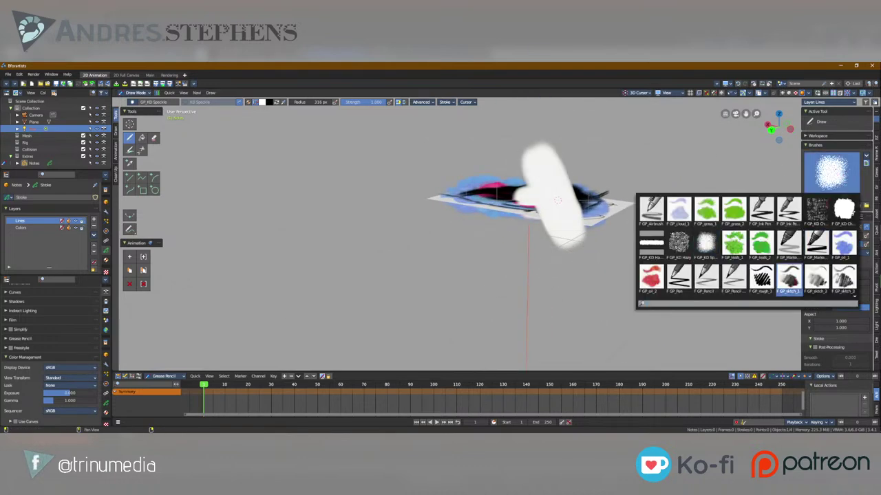
{"action": "left_click", "coordinate": [816, 278]}
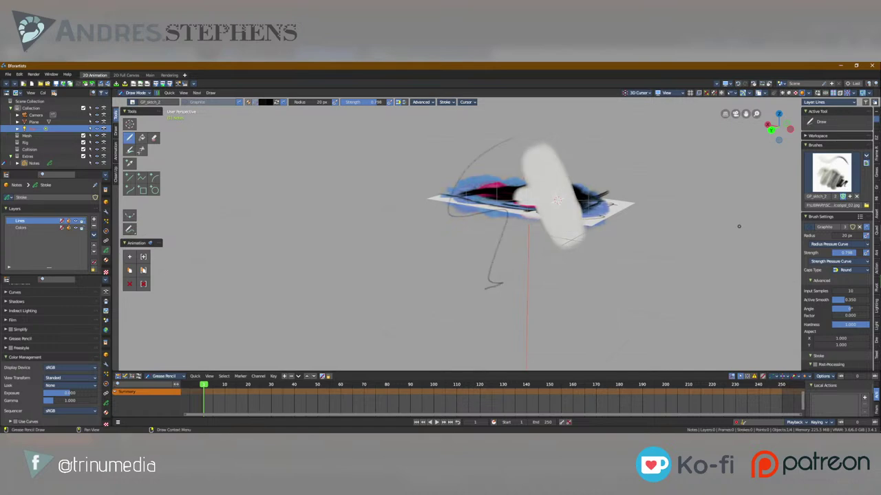
Step: Choose the GP_skitch_3 brush, set its radius to 239 px and draw a thick black S-shaped stroke in 3D space
{"action": "left_click", "coordinate": [833, 174]}
{"action": "left_click", "coordinate": [833, 173]}
{"action": "left_click", "coordinate": [843, 278]}
{"action": "key", "text": "f"}
{"action": "left_click", "coordinate": [500, 233]}
{"action": "left_click_drag", "start_coordinate": [493, 183], "coordinate": [513, 337]}
Step: Draw two more thick black GP_skitch_3 strokes from different viewing angles, connecting around the white stroke and canvas
{"action": "middle_click_drag", "start_coordinate": [570, 253], "coordinate": [501, 253]}
{"action": "mouse_move", "coordinate": [565, 291]}
{"action": "left_mouse_down"}
{"action": "mouse_move", "coordinate": [623, 270]}
{"action": "mouse_move", "coordinate": [642, 141]}
{"action": "left_mouse_up"}
{"action": "mouse_move", "coordinate": [613, 243]}
{"action": "middle_mouse_down"}
{"action": "mouse_move", "coordinate": [646, 249]}
{"action": "mouse_move", "coordinate": [595, 181]}
{"action": "middle_mouse_up"}
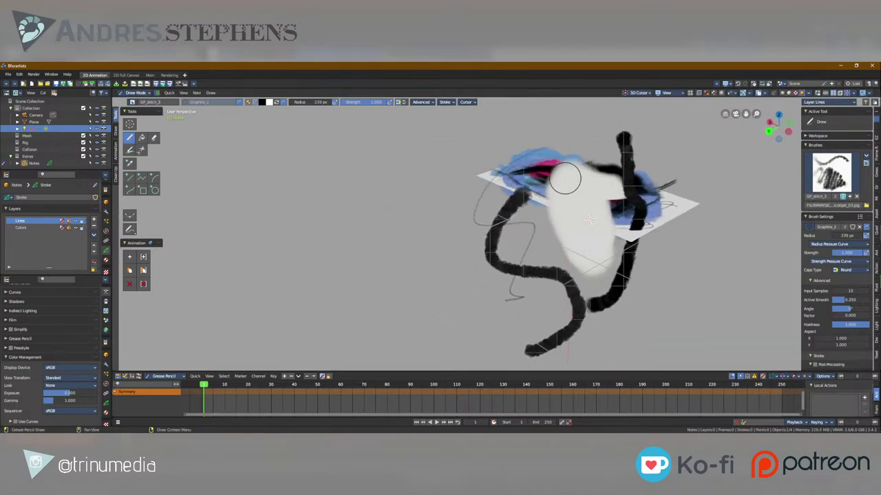
{"action": "left_click_drag", "start_coordinate": [531, 178], "coordinate": [622, 146]}
{"action": "middle_click_drag", "start_coordinate": [622, 146], "coordinate": [590, 183]}
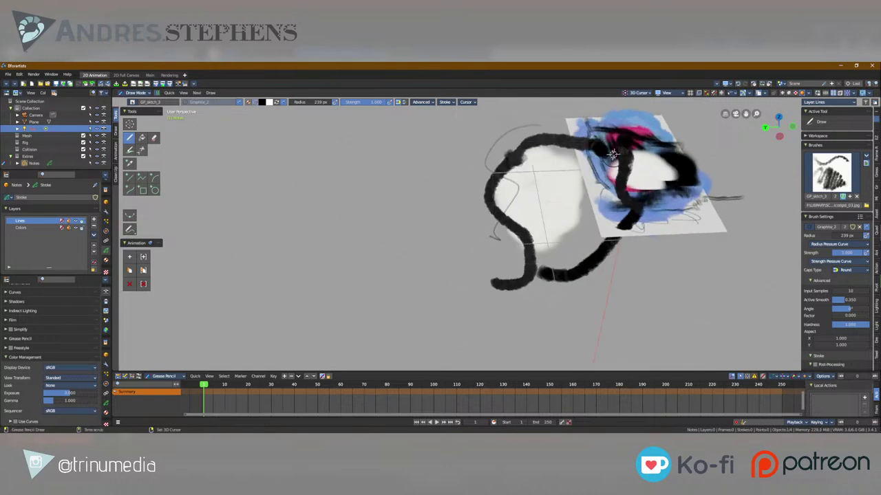
{"action": "mouse_move", "coordinate": [611, 154]}
{"action": "middle_mouse_down"}
{"action": "mouse_move", "coordinate": [484, 197]}
{"action": "mouse_move", "coordinate": [628, 175]}
{"action": "middle_mouse_up"}
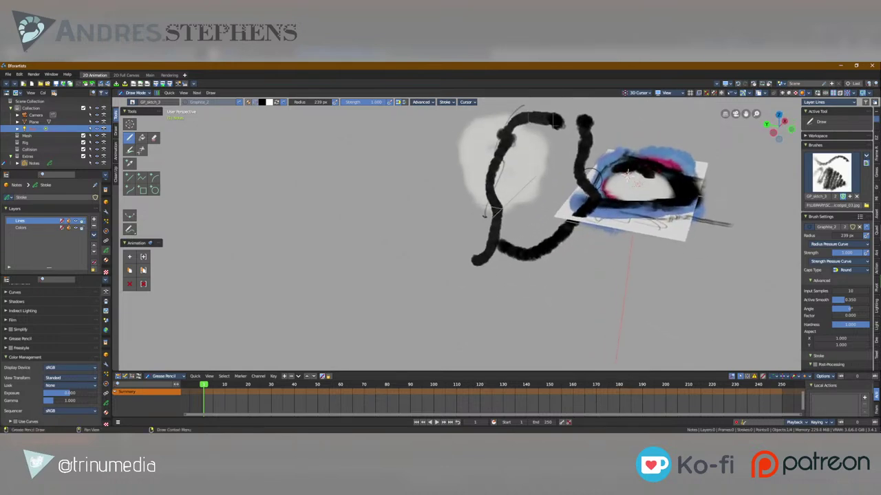
{"action": "mouse_move", "coordinate": [555, 123]}
{"action": "middle_mouse_down"}
{"action": "mouse_move", "coordinate": [564, 150]}
{"action": "mouse_move", "coordinate": [529, 177]}
{"action": "middle_mouse_up"}
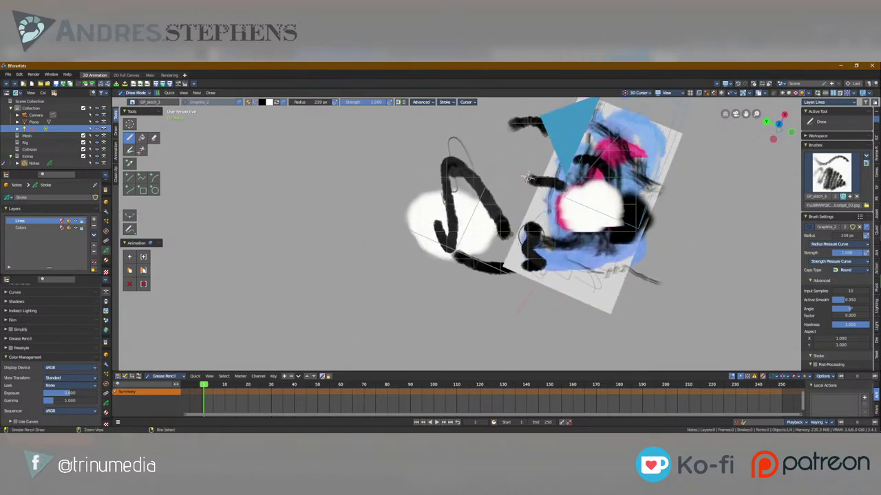
Step: Draw a large black S-shaped stroke in the empty space beside the canvas and examine its texture up close
{"action": "mouse_move", "coordinate": [506, 239]}
{"action": "middle_mouse_down"}
{"action": "mouse_move", "coordinate": [552, 166]}
{"action": "mouse_move", "coordinate": [444, 277]}
{"action": "mouse_move", "coordinate": [500, 188]}
{"action": "mouse_move", "coordinate": [621, 156]}
{"action": "mouse_move", "coordinate": [532, 268]}
{"action": "mouse_move", "coordinate": [454, 206]}
{"action": "mouse_move", "coordinate": [499, 176]}
{"action": "mouse_move", "coordinate": [416, 240]}
{"action": "middle_mouse_up"}
{"action": "left_click_drag", "start_coordinate": [456, 145], "coordinate": [288, 294]}
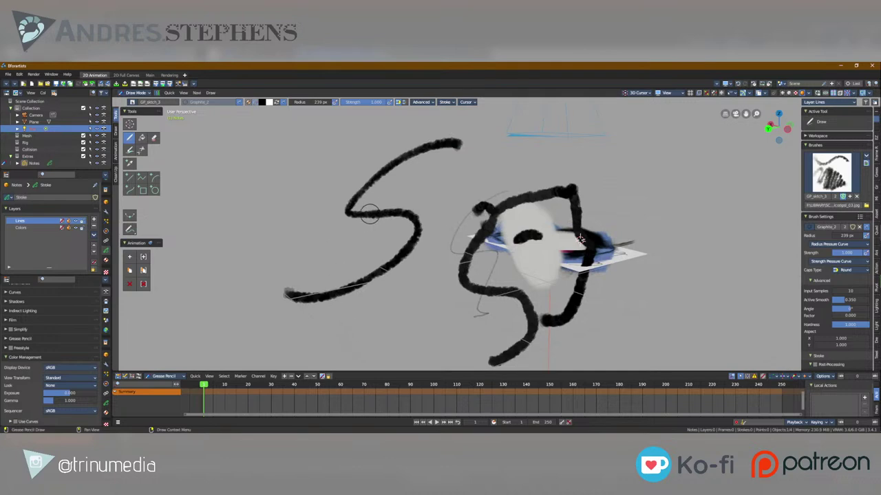
{"action": "scroll", "coordinate": [370, 206], "scroll_direction": "up", "scroll_amount": 8}
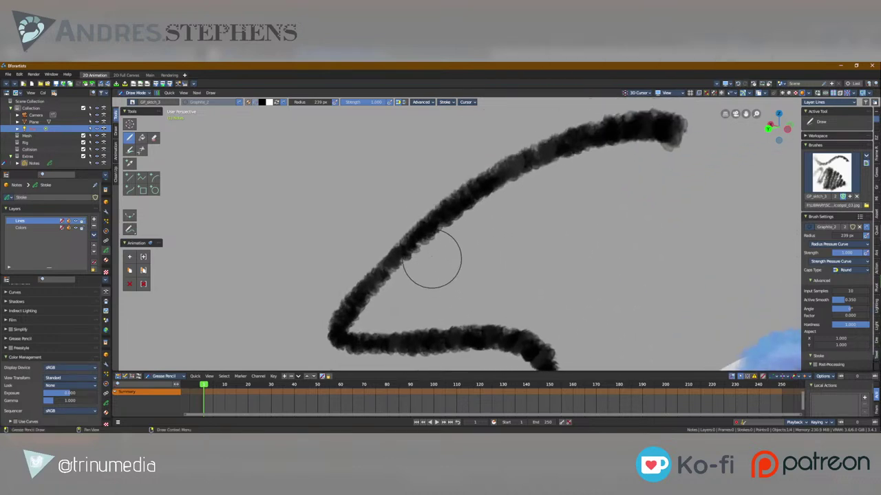
{"action": "scroll", "coordinate": [432, 264], "scroll_direction": "up", "scroll_amount": 8}
{"action": "scroll", "coordinate": [432, 196], "scroll_direction": "down", "scroll_amount": 10}
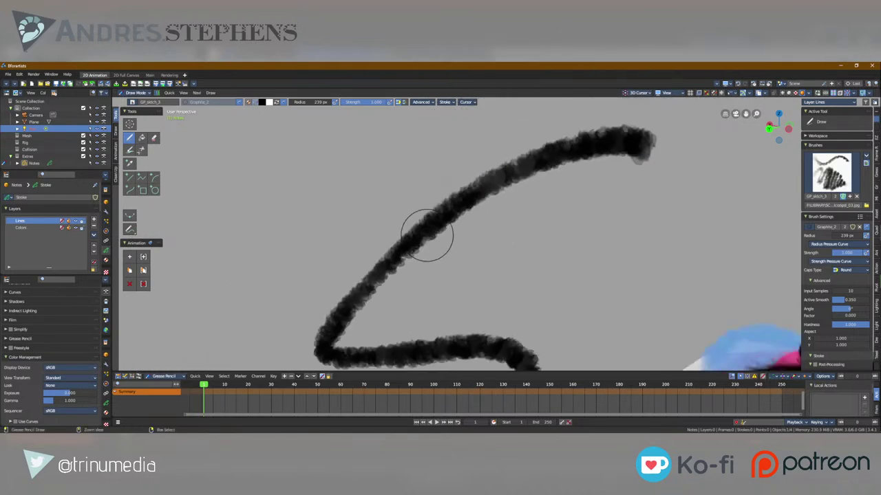
{"action": "scroll", "coordinate": [427, 244], "scroll_direction": "down", "scroll_amount": 3}
{"action": "mouse_move", "coordinate": [444, 225]}
{"action": "middle_mouse_down"}
{"action": "mouse_move", "coordinate": [456, 236]}
{"action": "mouse_move", "coordinate": [370, 263]}
{"action": "mouse_move", "coordinate": [436, 232]}
{"action": "mouse_move", "coordinate": [459, 206]}
{"action": "mouse_move", "coordinate": [454, 220]}
{"action": "mouse_move", "coordinate": [459, 202]}
{"action": "mouse_move", "coordinate": [503, 184]}
{"action": "mouse_move", "coordinate": [501, 190]}
{"action": "mouse_move", "coordinate": [502, 181]}
{"action": "mouse_move", "coordinate": [487, 202]}
{"action": "mouse_move", "coordinate": [509, 205]}
{"action": "mouse_move", "coordinate": [372, 220]}
{"action": "mouse_move", "coordinate": [467, 181]}
{"action": "mouse_move", "coordinate": [493, 194]}
{"action": "mouse_move", "coordinate": [592, 204]}
{"action": "mouse_move", "coordinate": [578, 232]}
{"action": "mouse_move", "coordinate": [446, 251]}
{"action": "mouse_move", "coordinate": [395, 236]}
{"action": "mouse_move", "coordinate": [507, 189]}
{"action": "mouse_move", "coordinate": [366, 254]}
{"action": "middle_mouse_up"}
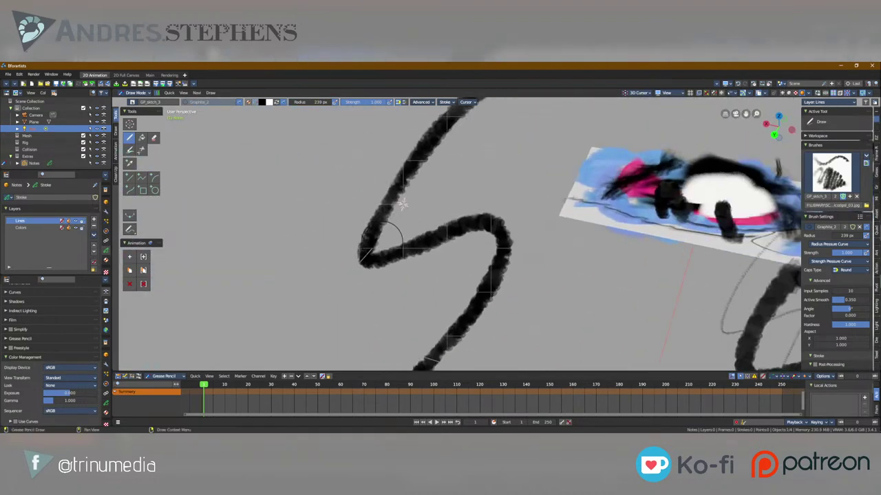
{"action": "mouse_move", "coordinate": [471, 185]}
{"action": "middle_mouse_down"}
{"action": "mouse_move", "coordinate": [450, 240]}
{"action": "mouse_move", "coordinate": [424, 243]}
{"action": "mouse_move", "coordinate": [468, 278]}
{"action": "mouse_move", "coordinate": [422, 226]}
{"action": "mouse_move", "coordinate": [481, 205]}
{"action": "mouse_move", "coordinate": [416, 190]}
{"action": "middle_mouse_up"}
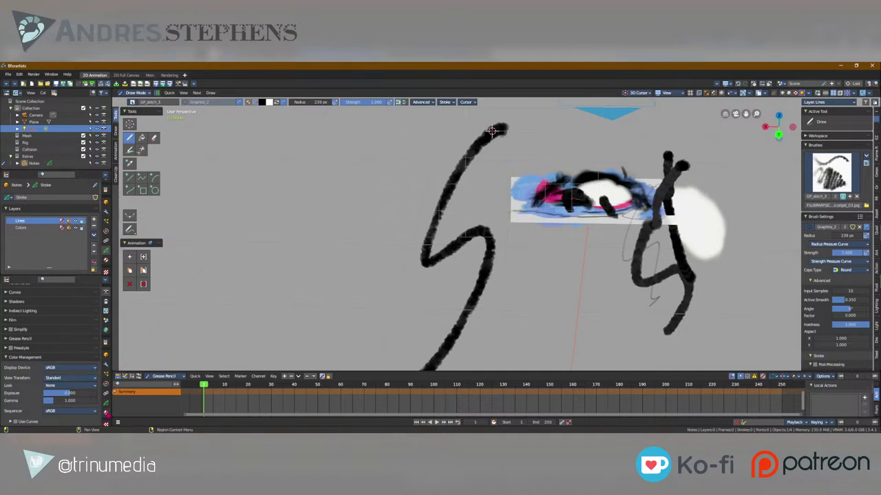
Step: Set the stroke material's line type to Line
{"action": "left_click", "coordinate": [106, 415]}
{"action": "left_click", "coordinate": [59, 373]}
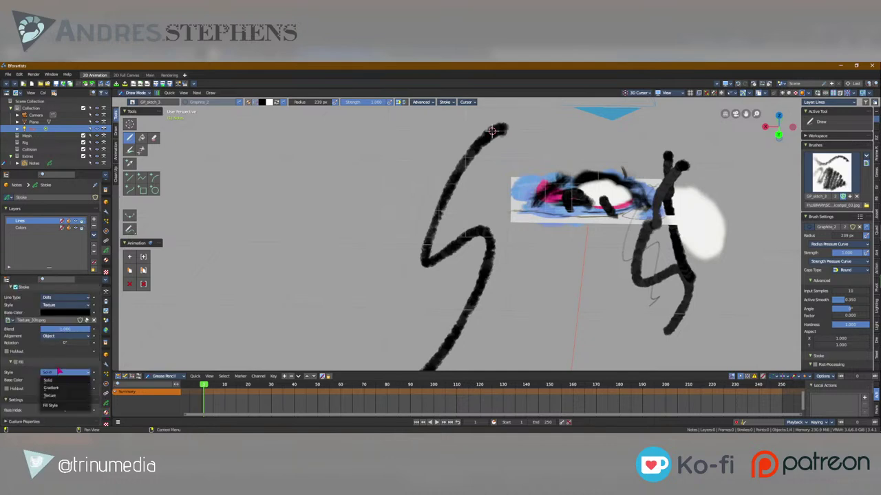
{"action": "left_click", "coordinate": [55, 298]}
{"action": "left_click", "coordinate": [60, 312]}
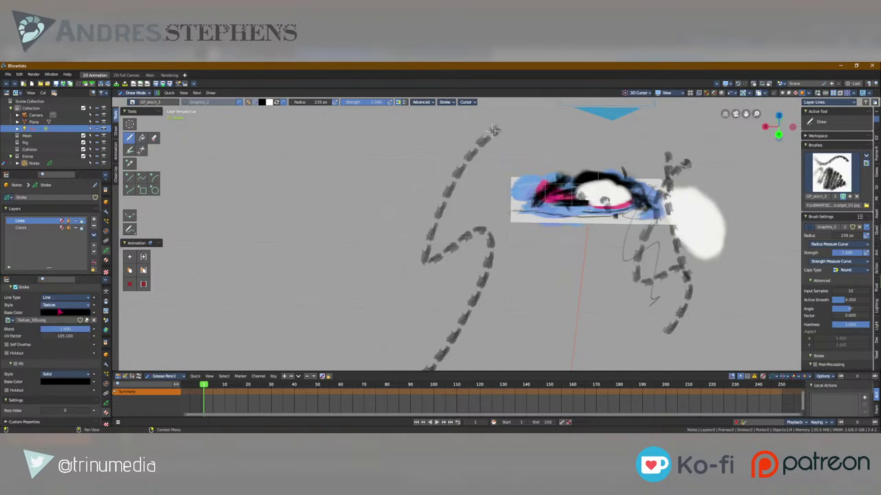
Step: Examine the stroke texture from several angles and draw a large looping stroke over the S-shaped stroke in 3D space
{"action": "mouse_move", "coordinate": [444, 250]}
{"action": "middle_mouse_down"}
{"action": "mouse_move", "coordinate": [407, 250]}
{"action": "mouse_move", "coordinate": [463, 264]}
{"action": "mouse_move", "coordinate": [491, 255]}
{"action": "mouse_move", "coordinate": [516, 222]}
{"action": "mouse_move", "coordinate": [445, 194]}
{"action": "mouse_move", "coordinate": [481, 241]}
{"action": "mouse_move", "coordinate": [460, 229]}
{"action": "mouse_move", "coordinate": [457, 238]}
{"action": "mouse_move", "coordinate": [458, 256]}
{"action": "mouse_move", "coordinate": [478, 275]}
{"action": "mouse_move", "coordinate": [608, 241]}
{"action": "mouse_move", "coordinate": [483, 211]}
{"action": "middle_mouse_up"}
{"action": "mouse_move", "coordinate": [423, 117]}
{"action": "middle_mouse_down", "text": "shift"}
{"action": "mouse_move", "coordinate": [475, 229]}
{"action": "mouse_move", "coordinate": [463, 263]}
{"action": "mouse_move", "coordinate": [461, 234]}
{"action": "mouse_move", "coordinate": [412, 220]}
{"action": "mouse_move", "coordinate": [344, 221]}
{"action": "mouse_move", "coordinate": [317, 188]}
{"action": "mouse_move", "coordinate": [405, 213]}
{"action": "mouse_move", "coordinate": [440, 239]}
{"action": "mouse_move", "coordinate": [440, 289]}
{"action": "mouse_move", "coordinate": [364, 309]}
{"action": "mouse_move", "coordinate": [346, 252]}
{"action": "mouse_move", "coordinate": [368, 224]}
{"action": "mouse_move", "coordinate": [493, 220]}
{"action": "mouse_move", "coordinate": [474, 227]}
{"action": "mouse_move", "coordinate": [487, 240]}
{"action": "mouse_move", "coordinate": [481, 244]}
{"action": "middle_mouse_up", "text": "shift"}
{"action": "scroll", "coordinate": [463, 228], "scroll_direction": "up", "scroll_amount": 5}
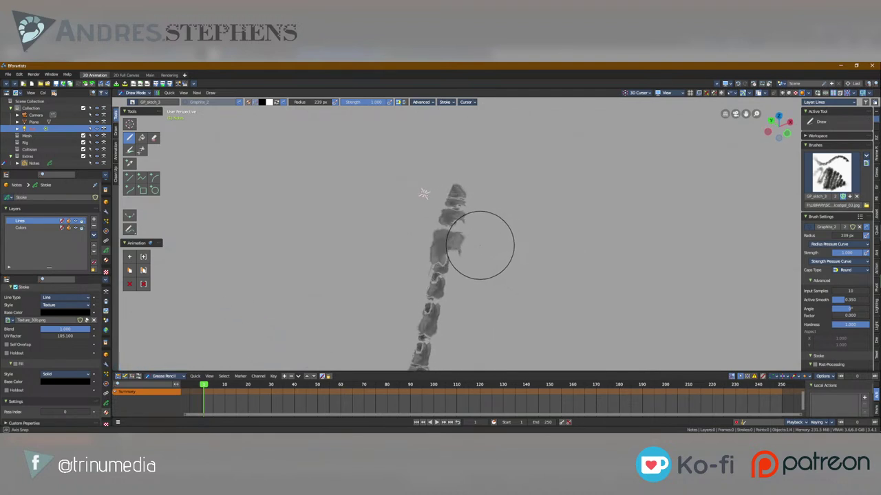
{"action": "middle_click_drag", "start_coordinate": [417, 206], "coordinate": [427, 192]}
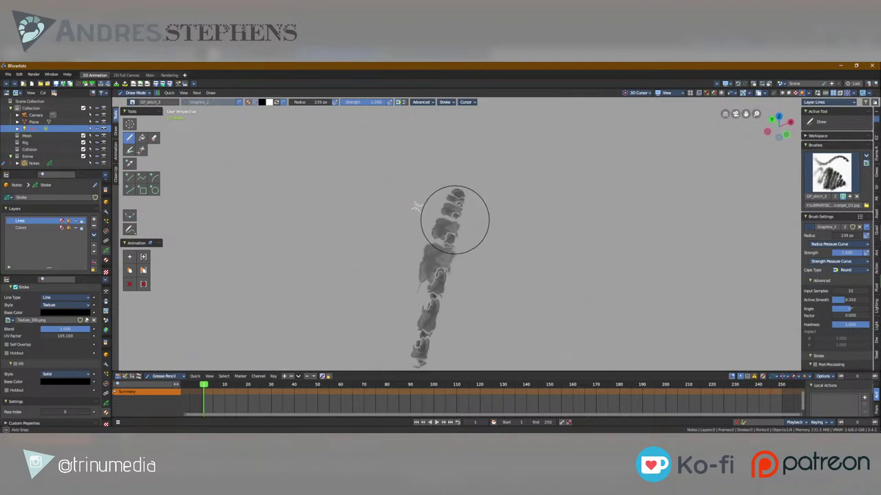
{"action": "mouse_move", "coordinate": [409, 197]}
{"action": "middle_mouse_down"}
{"action": "mouse_move", "coordinate": [425, 181]}
{"action": "mouse_move", "coordinate": [381, 191]}
{"action": "mouse_move", "coordinate": [374, 167]}
{"action": "middle_mouse_up"}
{"action": "mouse_move", "coordinate": [438, 212]}
{"action": "middle_mouse_down"}
{"action": "mouse_move", "coordinate": [399, 206]}
{"action": "mouse_move", "coordinate": [407, 176]}
{"action": "mouse_move", "coordinate": [550, 216]}
{"action": "mouse_move", "coordinate": [514, 179]}
{"action": "middle_mouse_up"}
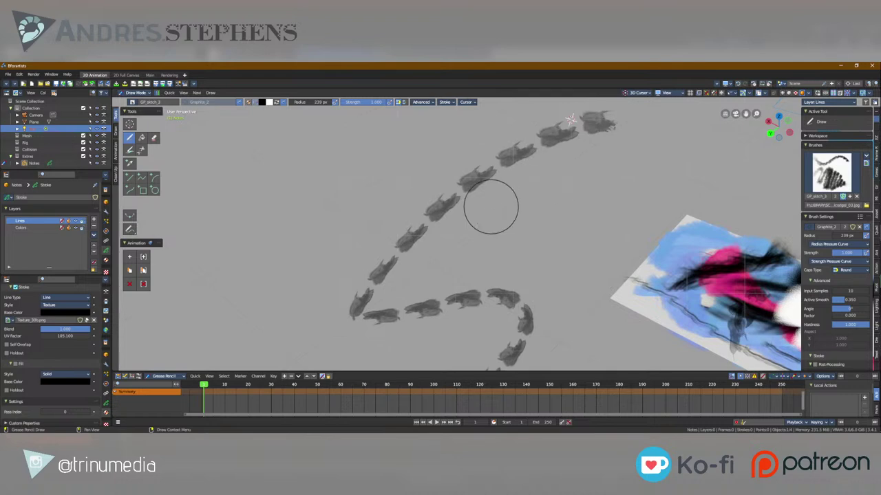
{"action": "mouse_move", "coordinate": [424, 238]}
{"action": "middle_mouse_down"}
{"action": "mouse_move", "coordinate": [456, 218]}
{"action": "mouse_move", "coordinate": [564, 192]}
{"action": "mouse_move", "coordinate": [557, 167]}
{"action": "mouse_move", "coordinate": [501, 300]}
{"action": "mouse_move", "coordinate": [468, 295]}
{"action": "mouse_move", "coordinate": [407, 255]}
{"action": "mouse_move", "coordinate": [484, 219]}
{"action": "mouse_move", "coordinate": [550, 216]}
{"action": "mouse_move", "coordinate": [413, 243]}
{"action": "mouse_move", "coordinate": [487, 186]}
{"action": "mouse_move", "coordinate": [486, 227]}
{"action": "mouse_move", "coordinate": [392, 265]}
{"action": "middle_mouse_up"}
{"action": "mouse_move", "coordinate": [379, 265]}
{"action": "left_mouse_down"}
{"action": "mouse_move", "coordinate": [440, 138]}
{"action": "mouse_move", "coordinate": [392, 240]}
{"action": "left_mouse_up"}
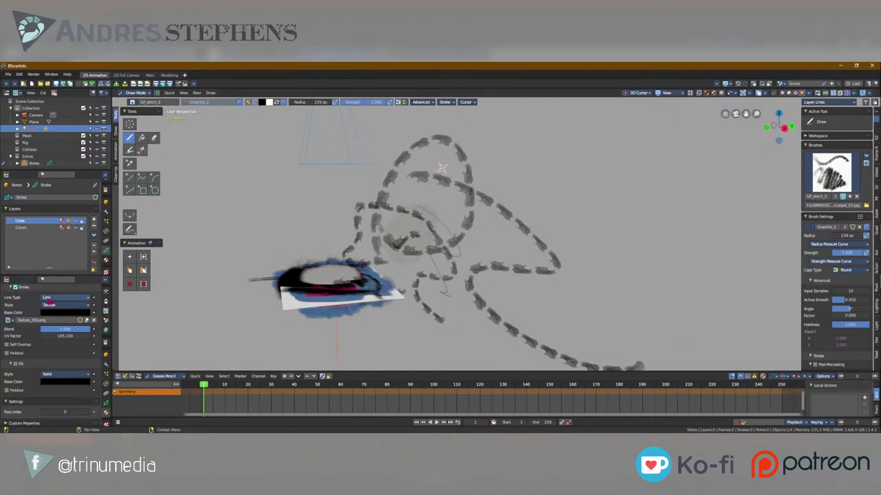
Step: Set the stroke material's line type to Dots and draw another curved black stroke beside the loop
{"action": "left_click", "coordinate": [55, 297]}
{"action": "left_click", "coordinate": [58, 315]}
{"action": "mouse_move", "coordinate": [437, 220]}
{"action": "middle_mouse_down"}
{"action": "mouse_move", "coordinate": [484, 252]}
{"action": "mouse_move", "coordinate": [476, 214]}
{"action": "middle_mouse_up"}
{"action": "mouse_move", "coordinate": [448, 137]}
{"action": "left_mouse_down"}
{"action": "mouse_move", "coordinate": [513, 157]}
{"action": "mouse_move", "coordinate": [479, 211]}
{"action": "left_mouse_up"}
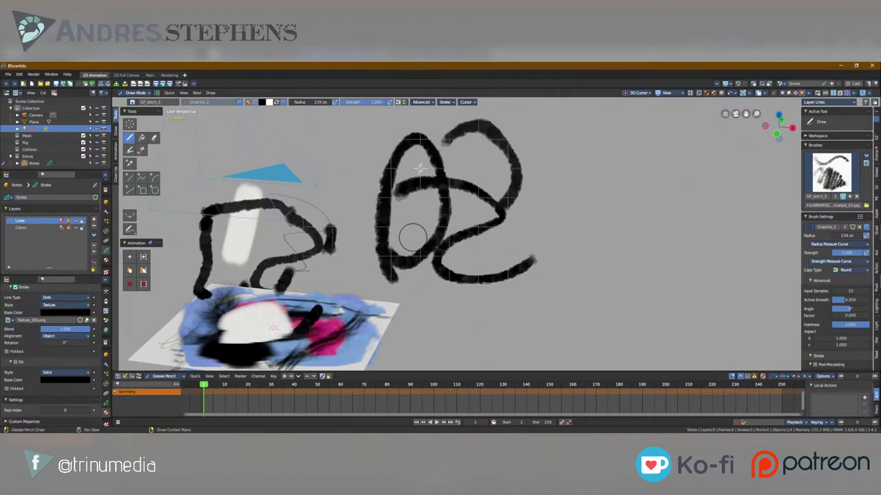
Step: Switch to sculpting the strokes, resize the sculpt brush and push the looping black strokes into a narrower shape
{"action": "key", "text": "ctrl+Tab"}
{"action": "key", "text": "f"}
{"action": "left_click", "coordinate": [521, 169]}
{"action": "mouse_move", "coordinate": [485, 170]}
{"action": "left_mouse_down"}
{"action": "mouse_move", "coordinate": [455, 198]}
{"action": "mouse_move", "coordinate": [495, 165]}
{"action": "mouse_move", "coordinate": [490, 185]}
{"action": "left_mouse_up"}
Step: In Edit Mode, select the points at the top of the arched stroke and move them upward
{"action": "key", "text": "Tab"}
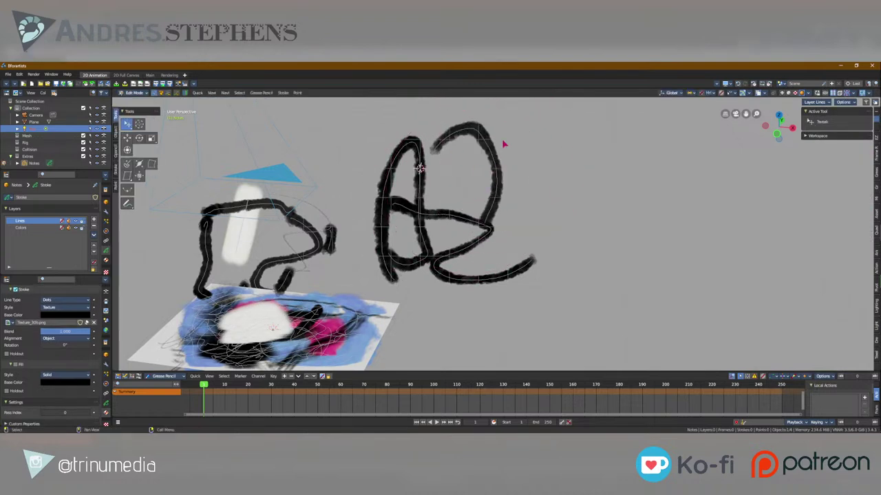
{"action": "left_click", "coordinate": [460, 130]}
{"action": "right_click_drag", "start_coordinate": [451, 120], "coordinate": [490, 133], "text": "ctrl"}
{"action": "key", "text": "w"}
{"action": "left_click_drag", "start_coordinate": [468, 131], "coordinate": [470, 111]}
{"action": "middle_click_drag", "start_coordinate": [469, 155], "coordinate": [455, 212], "text": "shift"}
Step: Duplicate the selected stroke segment twice, placing the copies above the looping strokes
{"action": "key", "text": "shift+d"}
{"action": "left_click", "coordinate": [382, 162]}
{"action": "key", "text": "shift+d"}
{"action": "left_click", "coordinate": [442, 158]}
{"action": "mouse_move", "coordinate": [396, 233]}
{"action": "middle_mouse_down"}
{"action": "mouse_move", "coordinate": [413, 237]}
{"action": "mouse_move", "coordinate": [378, 222]}
{"action": "middle_mouse_up"}
{"action": "middle_click_drag", "start_coordinate": [347, 301], "coordinate": [427, 218], "text": "shift"}
Step: Return to Draw Mode and draw a curved black stroke across the looping strokes
{"action": "key", "text": "Tab"}
{"action": "middle_click_drag", "start_coordinate": [442, 182], "coordinate": [429, 249], "text": "shift"}
{"action": "left_click_drag", "start_coordinate": [475, 234], "coordinate": [515, 212]}
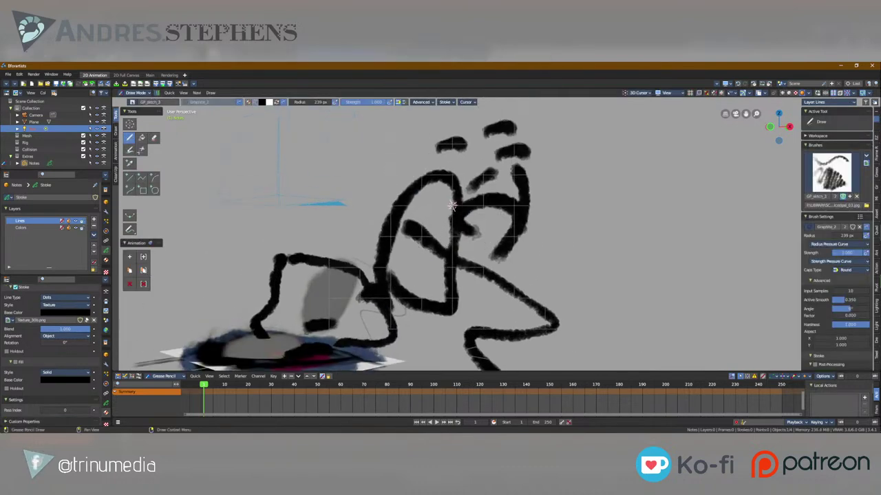
Step: Select all stroke points in Edit Mode and examine the underlying stroke paths over the canvas and in 3D space
{"action": "key", "text": "Tab"}
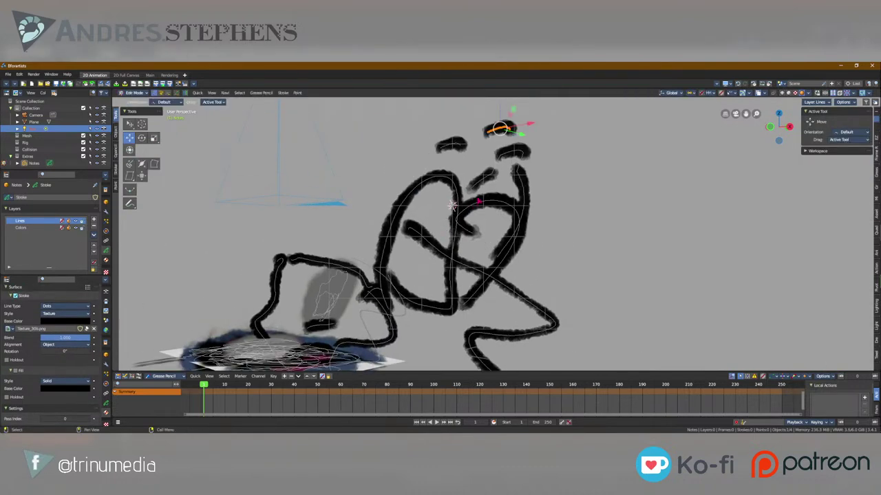
{"action": "key", "text": "a"}
{"action": "scroll", "coordinate": [450, 251], "scroll_direction": "up", "scroll_amount": 10}
{"action": "middle_click_drag", "start_coordinate": [462, 136], "coordinate": [447, 236], "text": "shift"}
{"action": "mouse_move", "coordinate": [442, 182]}
{"action": "middle_mouse_down", "text": "shift"}
{"action": "mouse_move", "coordinate": [438, 268]}
{"action": "mouse_move", "coordinate": [515, 166]}
{"action": "middle_mouse_up", "text": "shift"}
{"action": "mouse_move", "coordinate": [419, 295]}
{"action": "middle_mouse_down", "text": "shift"}
{"action": "mouse_move", "coordinate": [478, 184]}
{"action": "mouse_move", "coordinate": [455, 232]}
{"action": "mouse_move", "coordinate": [494, 240]}
{"action": "mouse_move", "coordinate": [454, 258]}
{"action": "middle_mouse_up", "text": "shift"}
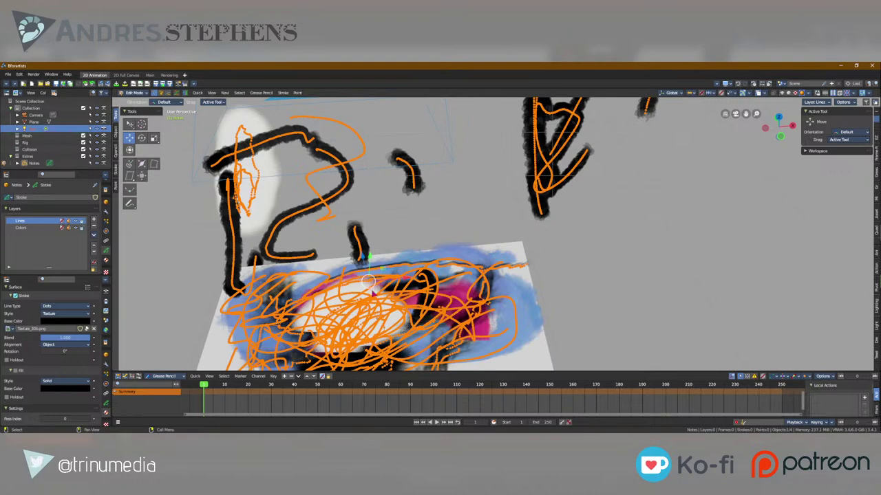
Step: Return to Draw Mode and view the modifiers available for the Grease Pencil object
{"action": "key", "text": "Tab"}
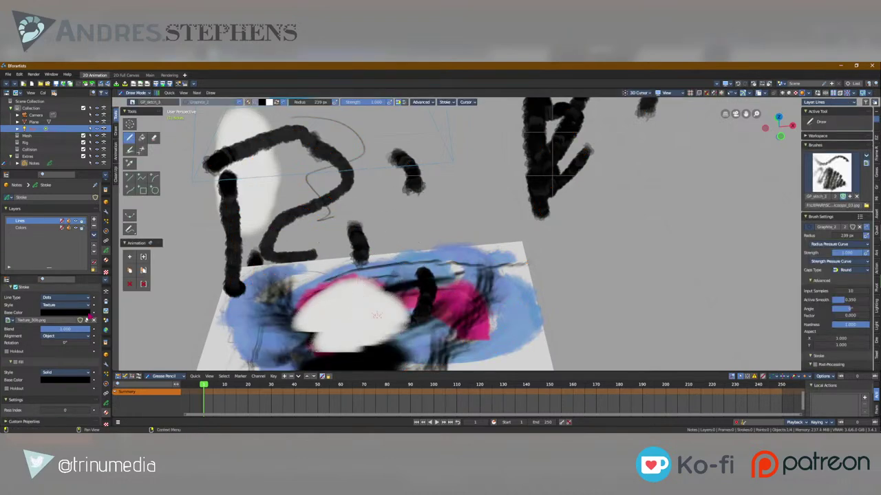
{"action": "left_click", "coordinate": [106, 374]}
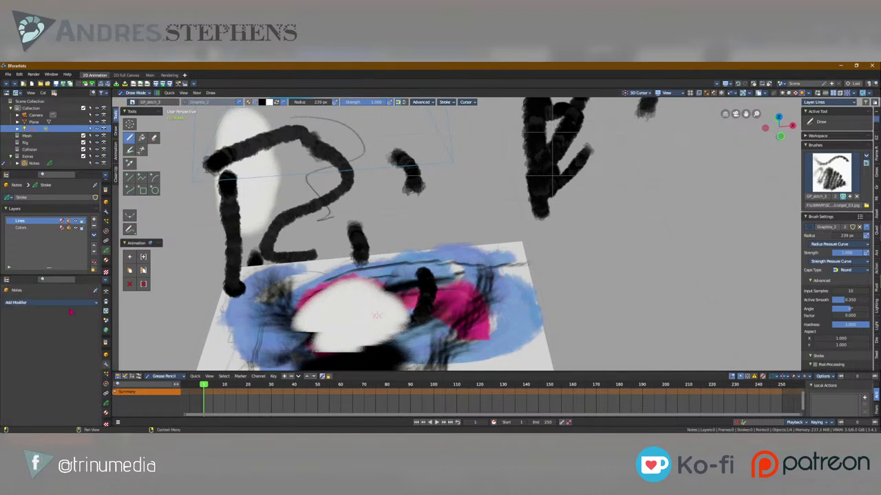
{"action": "left_click", "coordinate": [69, 303]}
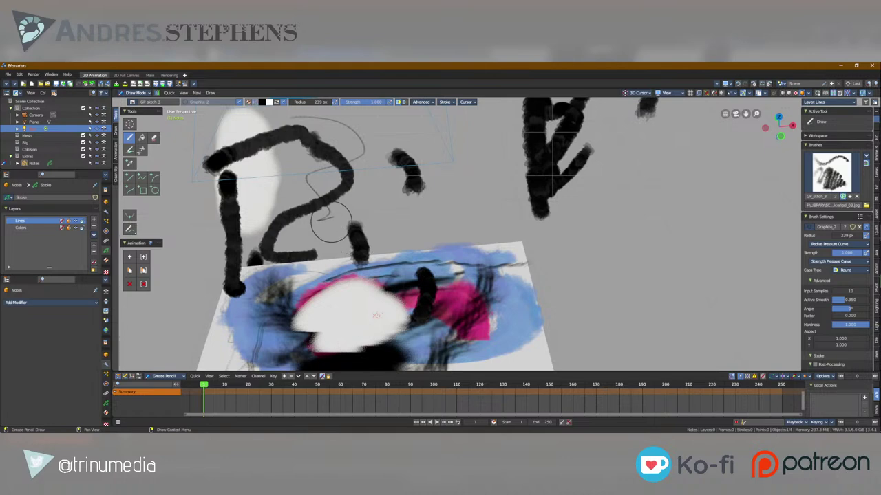
Step: Select the Notes Grease Pencil object in Object Mode and return it to Draw Mode
{"action": "middle_click_drag", "start_coordinate": [372, 198], "coordinate": [385, 243], "text": "ctrl"}
{"action": "key", "text": "ctrl+Tab"}
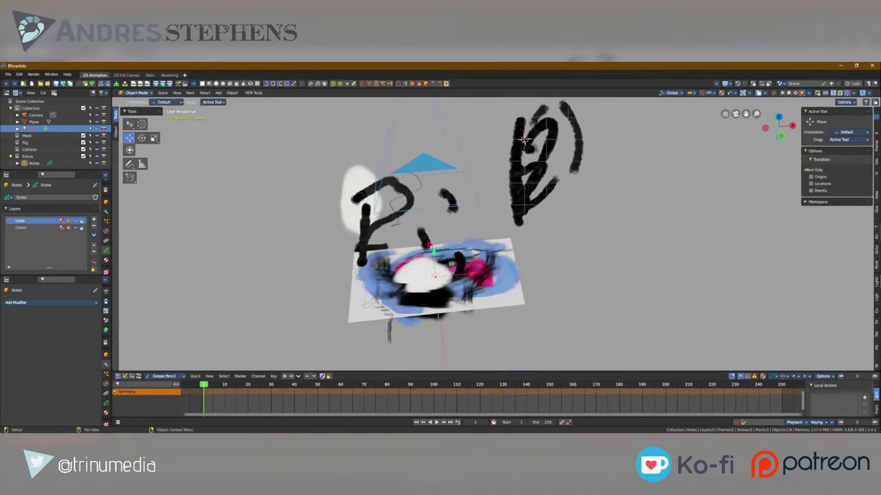
{"action": "left_click", "coordinate": [524, 139]}
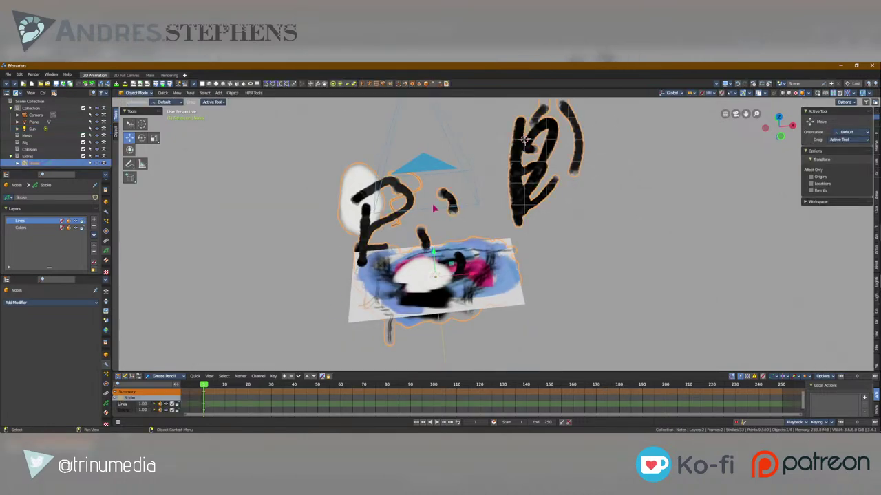
{"action": "mouse_move", "coordinate": [524, 139]}
{"action": "middle_mouse_down"}
{"action": "mouse_move", "coordinate": [430, 143]}
{"action": "mouse_move", "coordinate": [525, 140]}
{"action": "middle_mouse_up"}
{"action": "mouse_move", "coordinate": [467, 237]}
{"action": "middle_mouse_down"}
{"action": "mouse_move", "coordinate": [406, 237]}
{"action": "mouse_move", "coordinate": [459, 253]}
{"action": "mouse_move", "coordinate": [441, 254]}
{"action": "middle_mouse_up"}
{"action": "key", "text": "ctrl+Tab"}
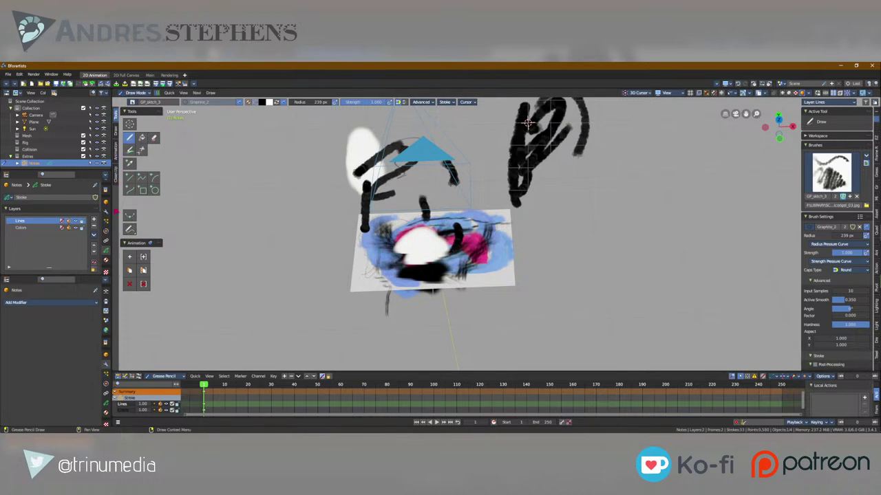
Step: Choose the GP_wet_1 brush and draw a curling pink stroke over the canvas artwork
{"action": "left_click", "coordinate": [132, 102]}
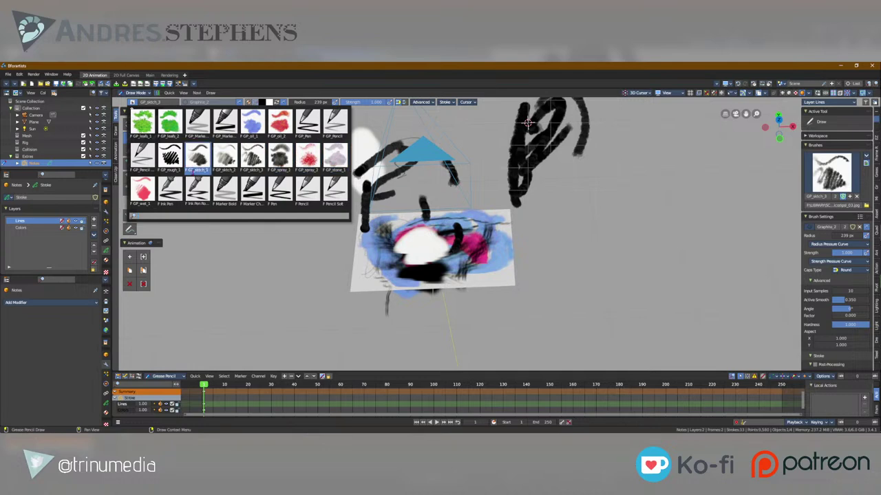
{"action": "left_click", "coordinate": [141, 189]}
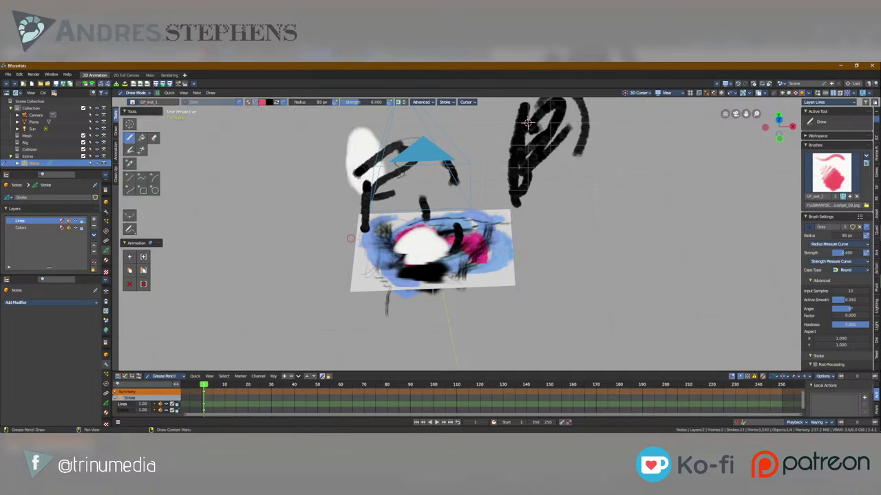
{"action": "left_click_drag", "start_coordinate": [369, 281], "coordinate": [417, 253]}
Step: Start appending from another file and browse to the Grease Pencil folder in the SCENES library
{"action": "left_click", "coordinate": [132, 102]}
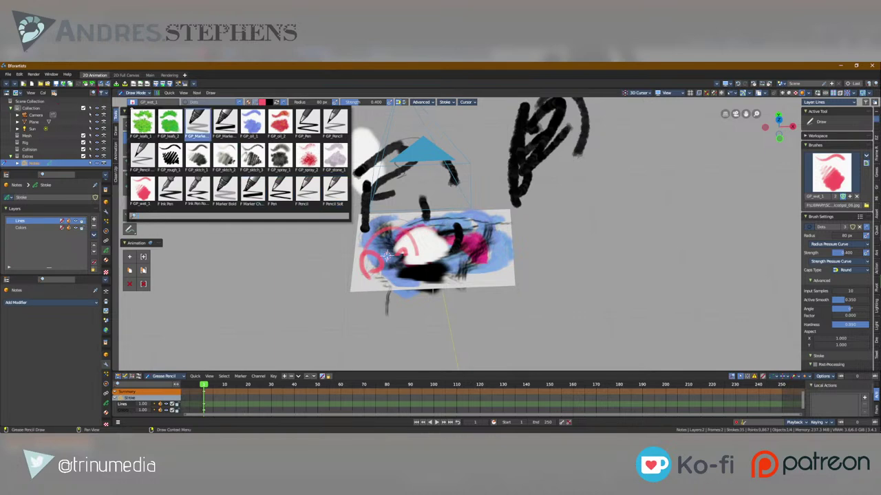
{"action": "left_click", "coordinate": [108, 84]}
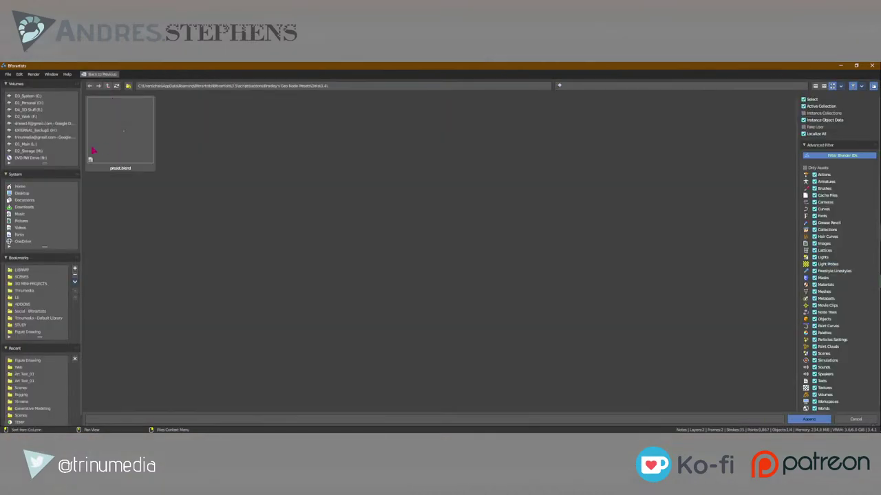
{"action": "left_click", "coordinate": [31, 362]}
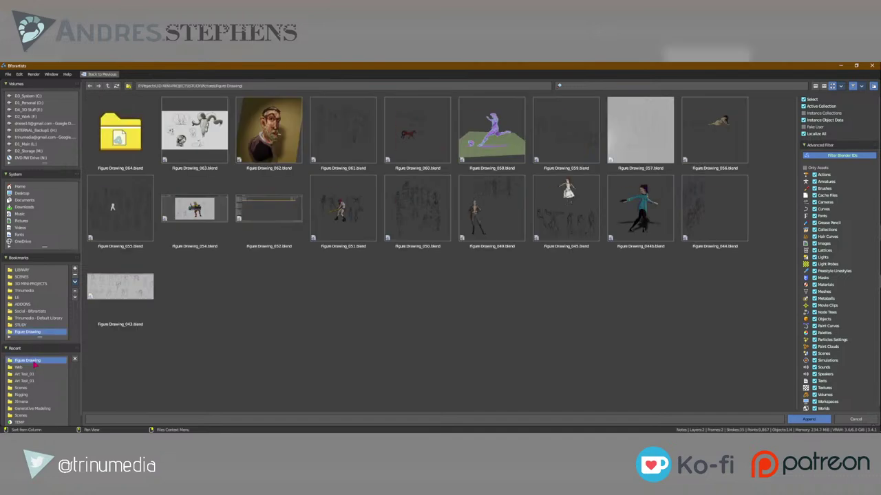
{"action": "left_click", "coordinate": [30, 313]}
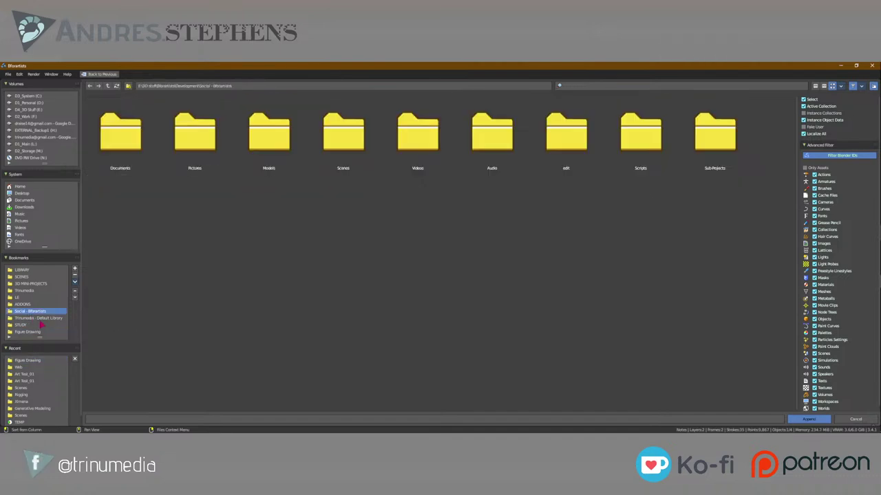
{"action": "left_click", "coordinate": [23, 277]}
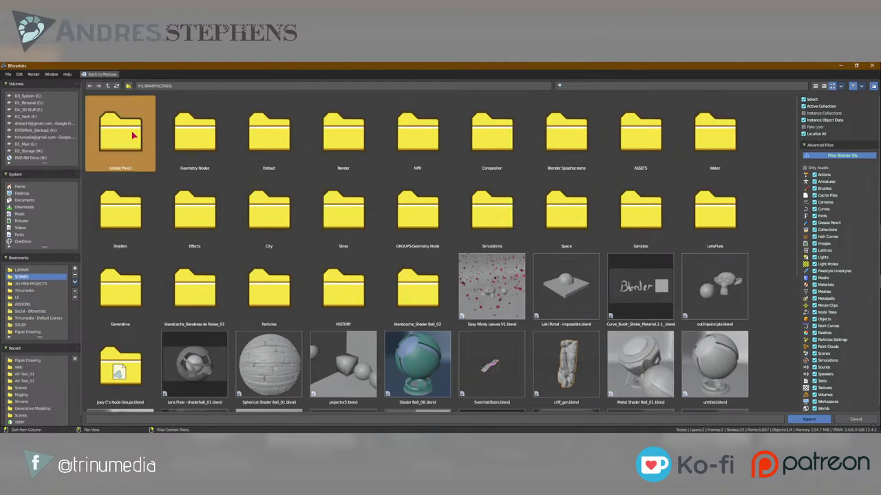
{"action": "double_click", "coordinate": [133, 135]}
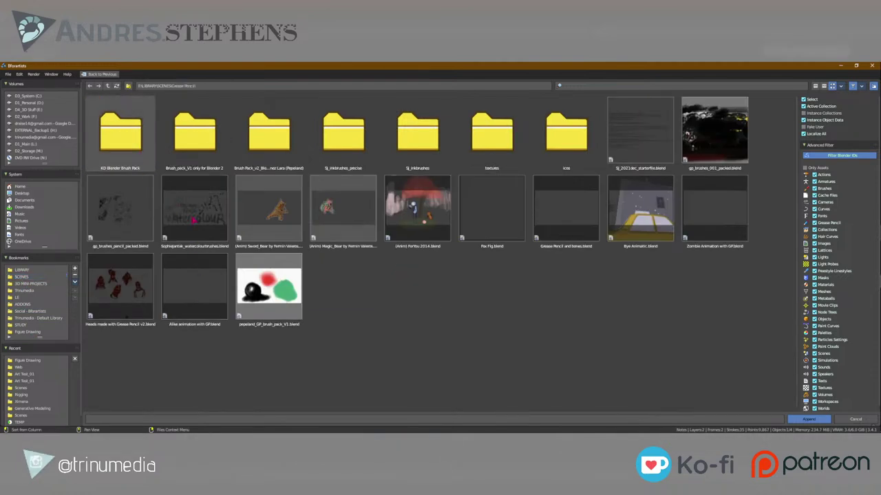
Step: Open the Brush data inside the watercolour brushes .blend file
{"action": "left_click", "coordinate": [195, 219]}
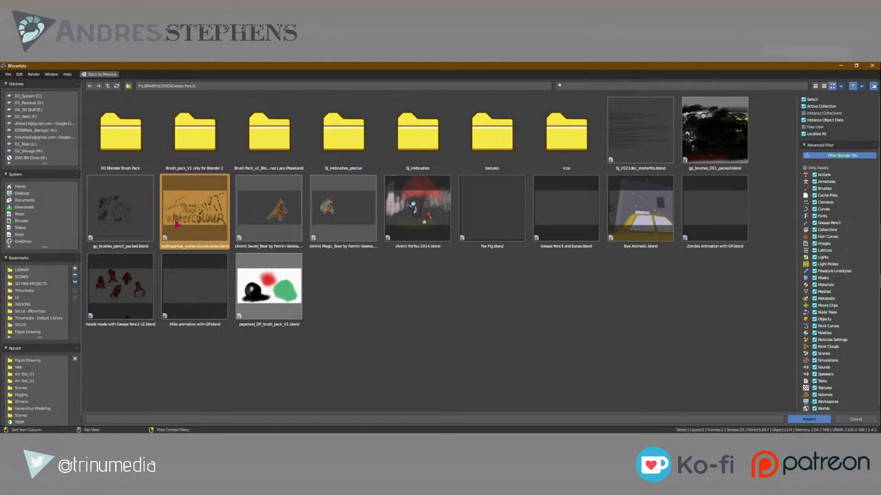
{"action": "double_click", "coordinate": [189, 232]}
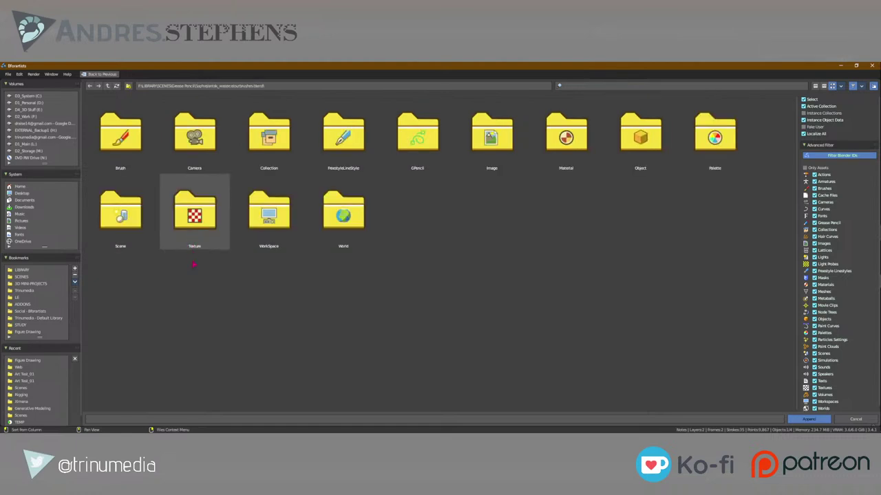
{"action": "double_click", "coordinate": [128, 143]}
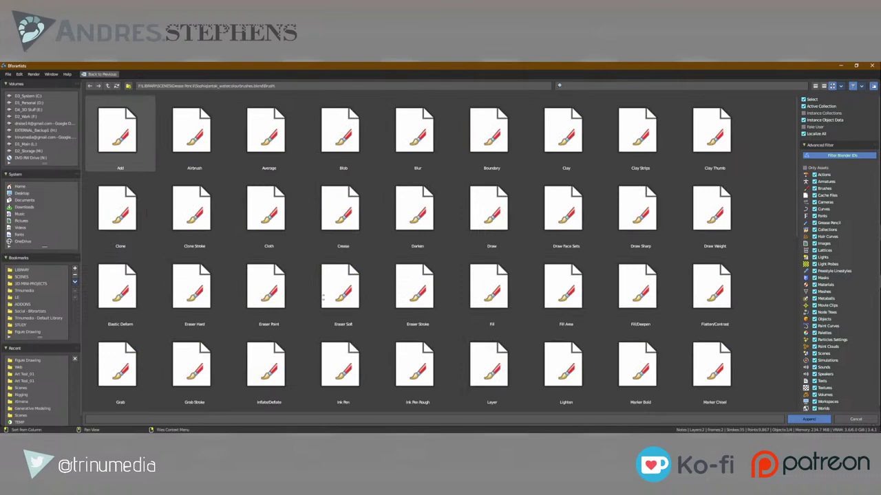
Step: Show the brushes as a list and append the four from SJcolourpencil through SJwatercolouring
{"action": "scroll", "coordinate": [322, 302], "scroll_direction": "down", "scroll_amount": 5}
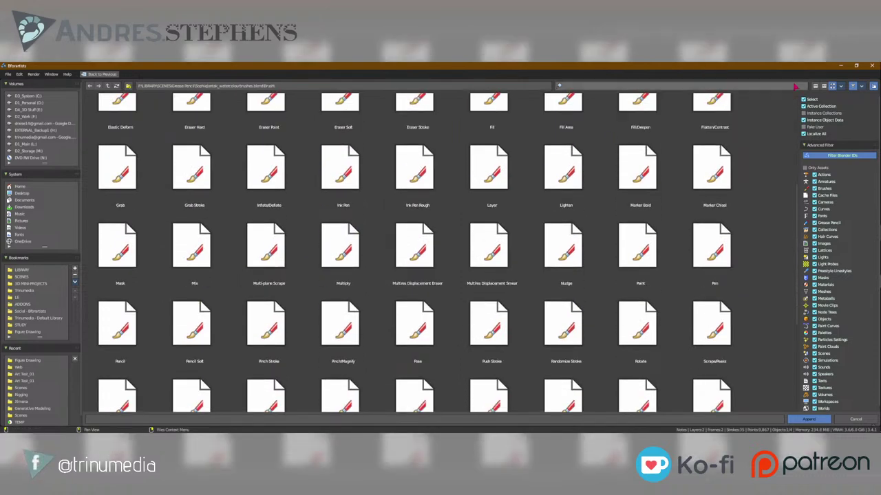
{"action": "left_click", "coordinate": [815, 86]}
{"action": "scroll", "coordinate": [168, 224], "scroll_direction": "down", "scroll_amount": 2}
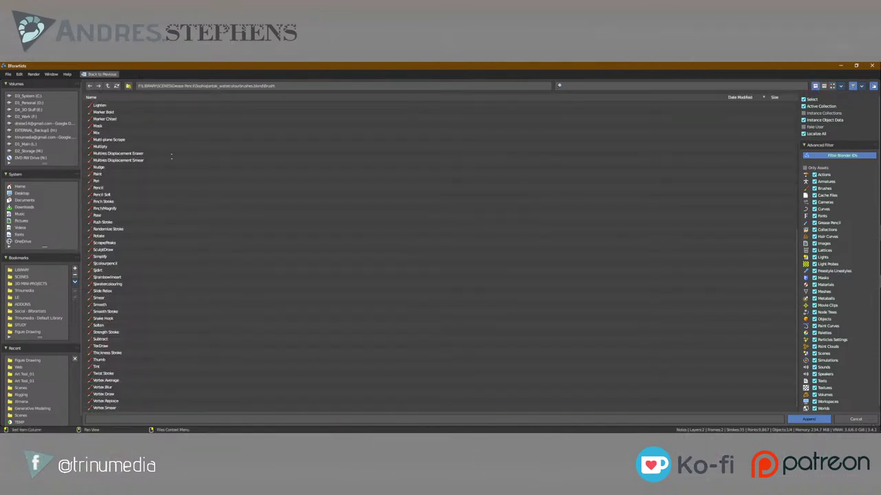
{"action": "scroll", "coordinate": [117, 272], "scroll_direction": "up", "scroll_amount": 3}
{"action": "left_click", "coordinate": [105, 306]}
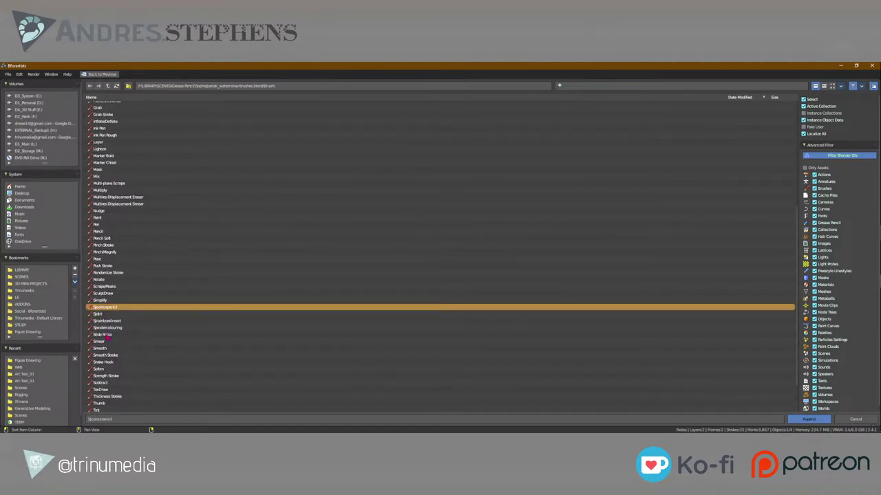
{"action": "left_click", "coordinate": [110, 328], "text": "shift"}
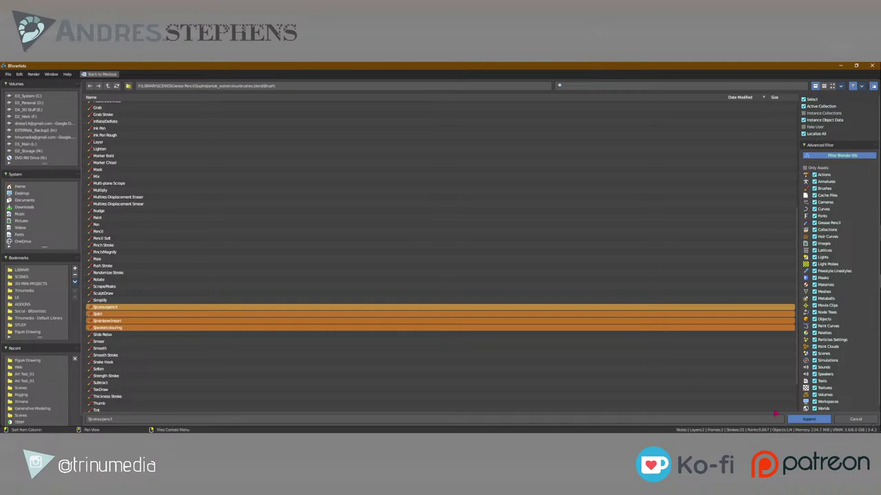
{"action": "left_click", "coordinate": [809, 419]}
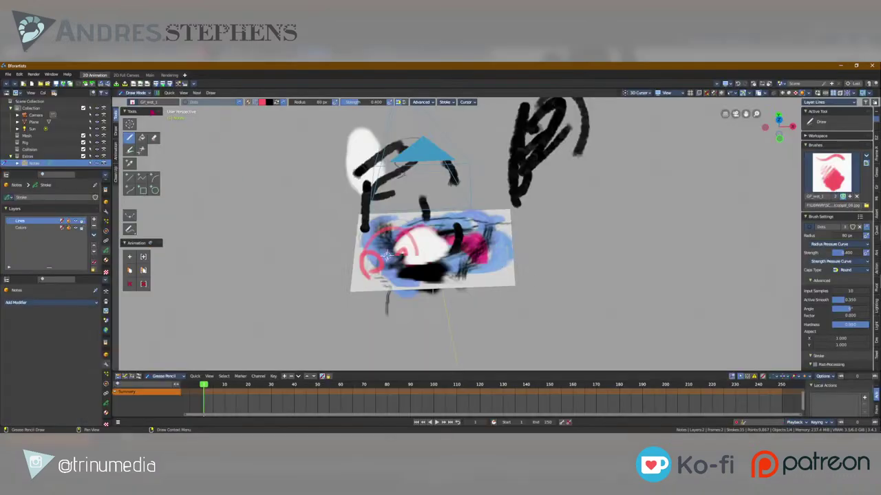
Step: Choose the SJwatercolouring brush and paint two broad magenta and purple strokes across and beside the canvas artwork
{"action": "left_click", "coordinate": [134, 103]}
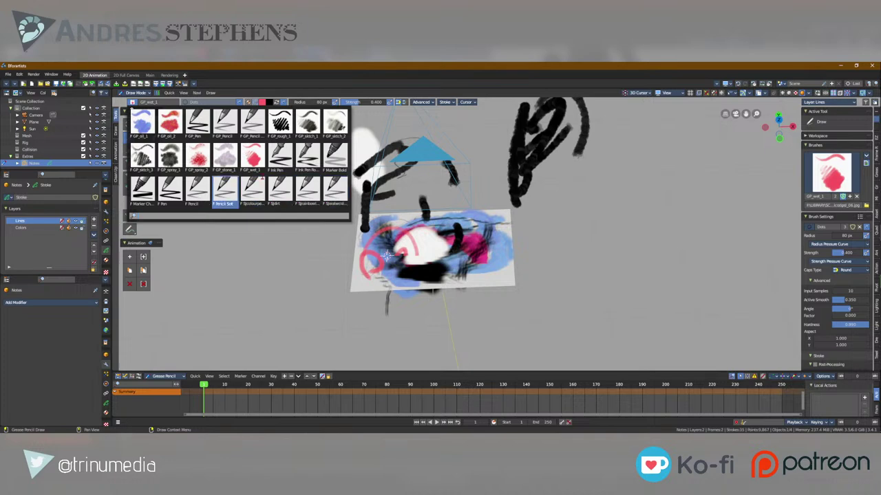
{"action": "scroll", "coordinate": [145, 123], "scroll_direction": "up", "scroll_amount": 3}
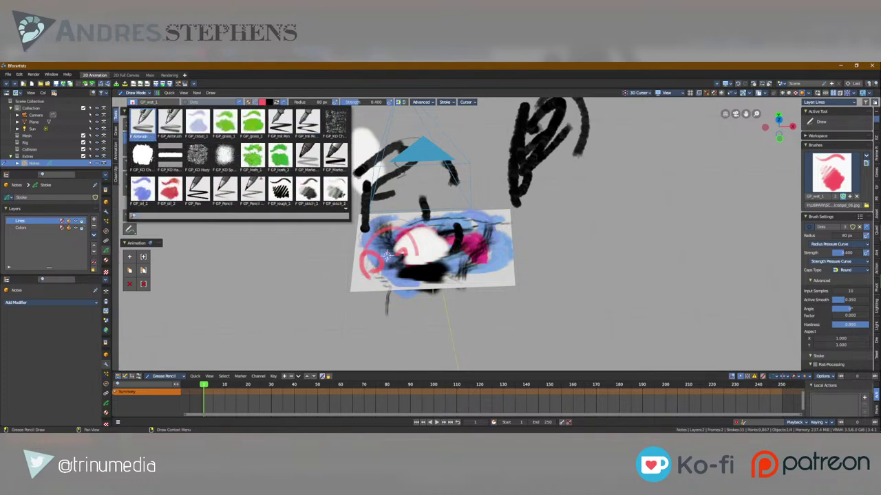
{"action": "scroll", "coordinate": [170, 122], "scroll_direction": "down", "scroll_amount": 3}
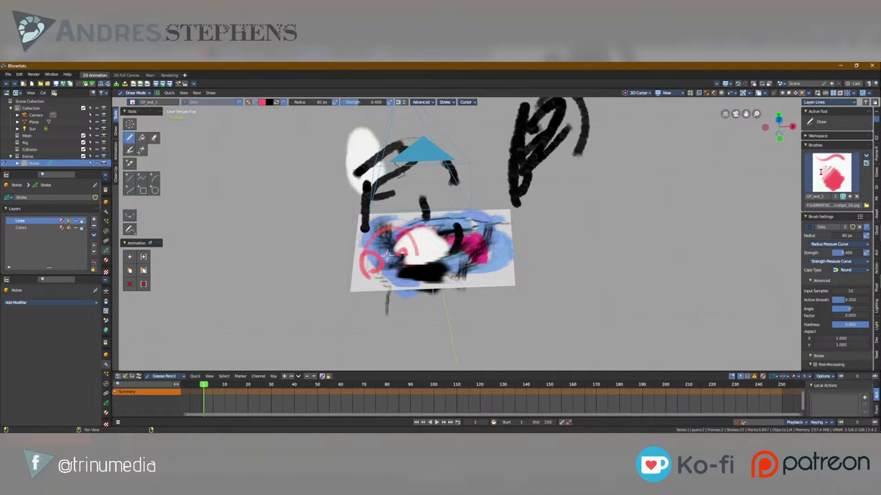
{"action": "left_click", "coordinate": [824, 176]}
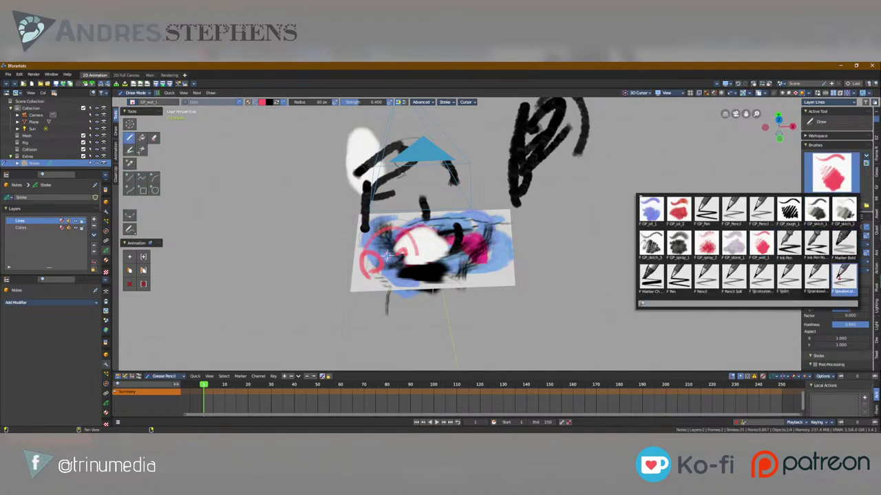
{"action": "left_click", "coordinate": [843, 277]}
{"action": "mouse_move", "coordinate": [430, 251]}
{"action": "left_mouse_down"}
{"action": "mouse_move", "coordinate": [447, 227]}
{"action": "mouse_move", "coordinate": [498, 248]}
{"action": "mouse_move", "coordinate": [485, 251]}
{"action": "mouse_move", "coordinate": [605, 293]}
{"action": "left_mouse_up"}
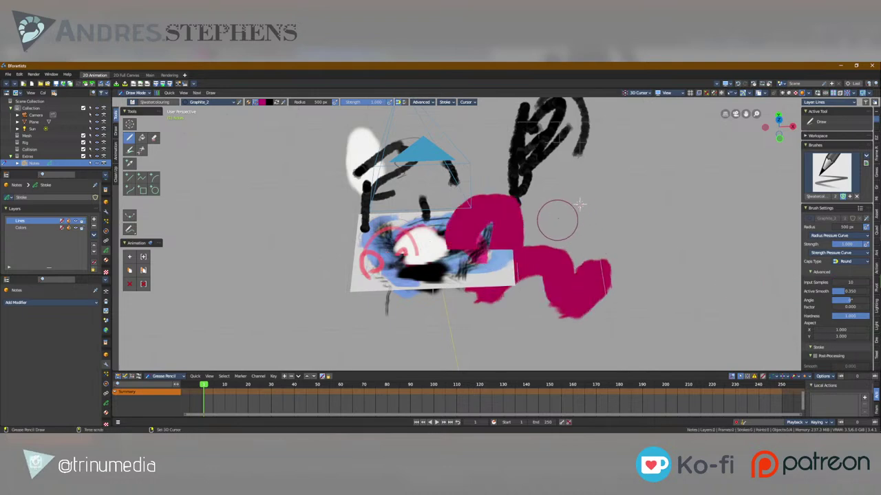
{"action": "left_click_drag", "start_coordinate": [562, 242], "coordinate": [638, 256]}
Step: Switch to the neighbouring SJrainbow brush and draw a thin looping line over the painted magenta strokes
{"action": "left_click", "coordinate": [838, 174]}
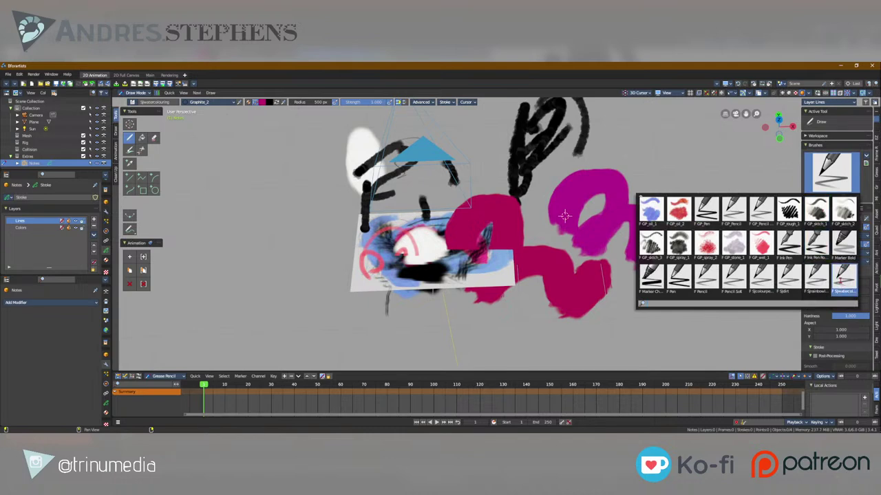
{"action": "left_click", "coordinate": [816, 278]}
{"action": "left_click_drag", "start_coordinate": [560, 203], "coordinate": [591, 292]}
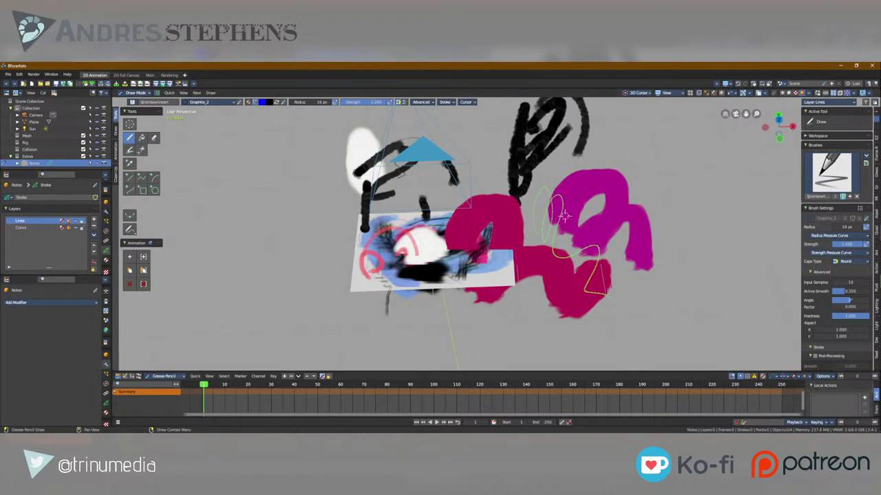
Step: Look through the whole range of Grease Pencil brushes, from the airbrushes to the appended SJ brushes
{"action": "left_click", "coordinate": [116, 175]}
{"action": "left_click", "coordinate": [117, 159]}
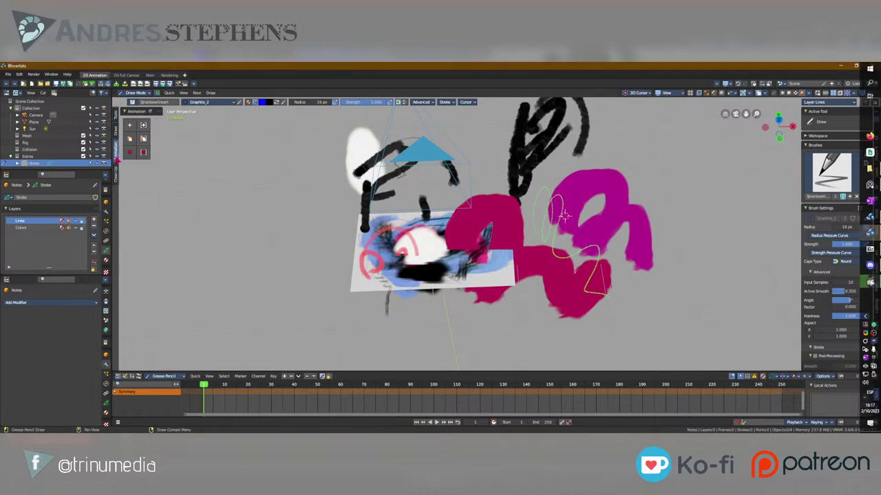
{"action": "left_click", "coordinate": [831, 172]}
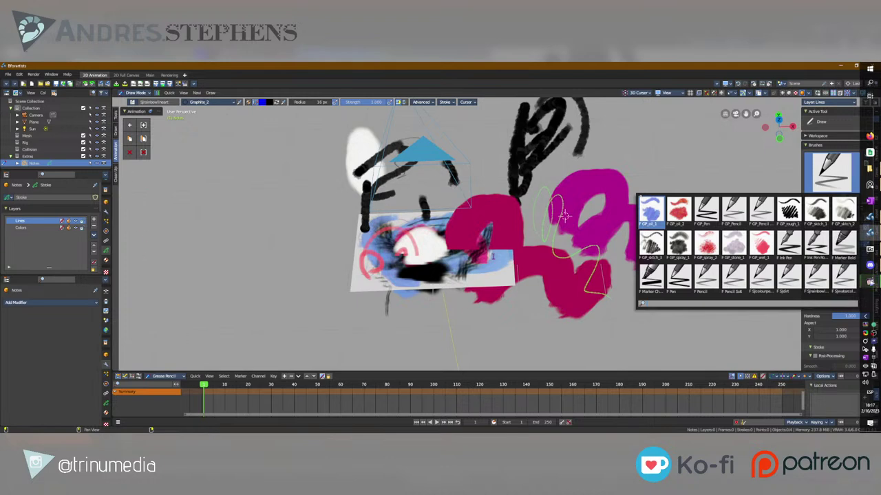
{"action": "scroll", "coordinate": [742, 244], "scroll_direction": "up", "scroll_amount": 20}
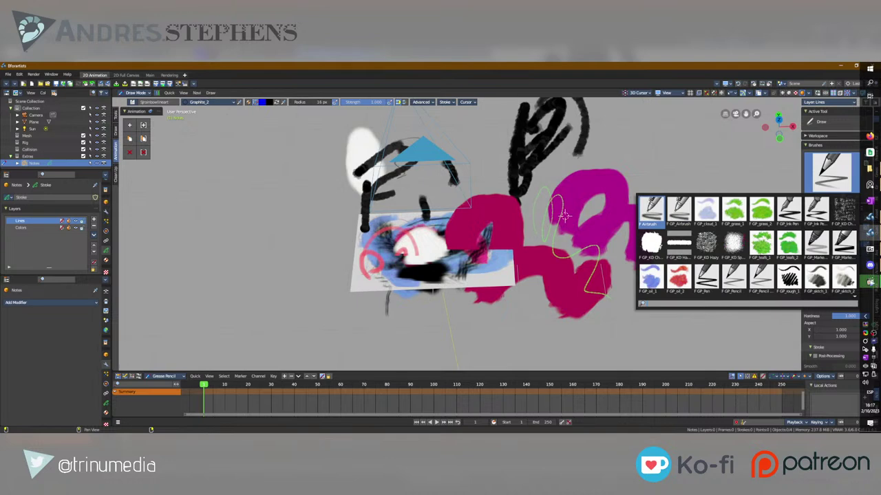
{"action": "key", "text": "Right"}
{"action": "key", "text": "Right"}
{"action": "key", "text": "Right"}
{"action": "key", "text": "Right"}
{"action": "key", "text": "Right"}
{"action": "key", "text": "Right"}
{"action": "key", "text": "Right"}
{"action": "key", "text": "Right"}
{"action": "key", "text": "Right"}
{"action": "key", "text": "Right"}
{"action": "key", "text": "Right"}
{"action": "key", "text": "Right"}
{"action": "key", "text": "Right"}
{"action": "key", "text": "Right"}
{"action": "key", "text": "Right"}
{"action": "key", "text": "Right"}
{"action": "key", "text": "Right"}
{"action": "key", "text": "Right"}
{"action": "key", "text": "Right"}
{"action": "key", "text": "Right"}
{"action": "key", "text": "Right"}
{"action": "key", "text": "Right"}
{"action": "key", "text": "Right"}
{"action": "key", "text": "Right"}
{"action": "key", "text": "Right"}
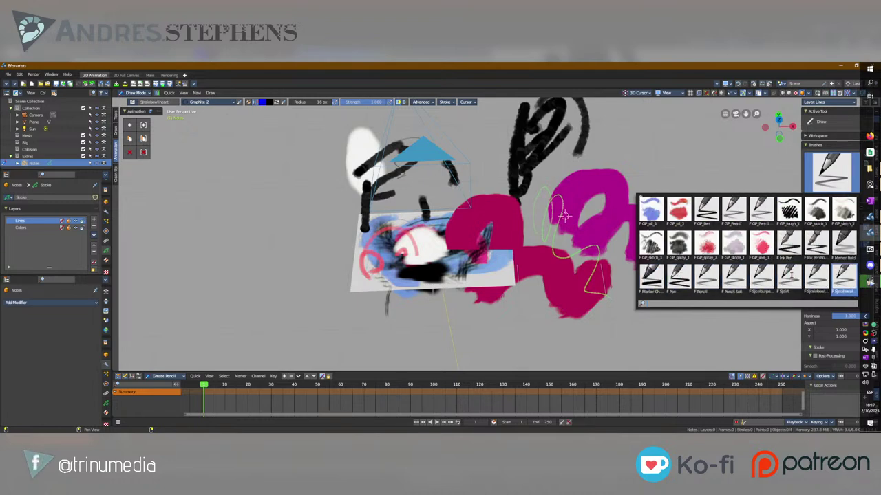
{"action": "key", "text": "Left"}
{"action": "key", "text": "Left"}
{"action": "key", "text": "Left"}
{"action": "key", "text": "Left"}
{"action": "key", "text": "Left"}
{"action": "key", "text": "Left"}
{"action": "key", "text": "Left"}
{"action": "key", "text": "Left"}
{"action": "key", "text": "Left"}
{"action": "key", "text": "Left"}
{"action": "key", "text": "Left"}
{"action": "key", "text": "Left"}
{"action": "key", "text": "Left"}
{"action": "key", "text": "Left"}
{"action": "key", "text": "Left"}
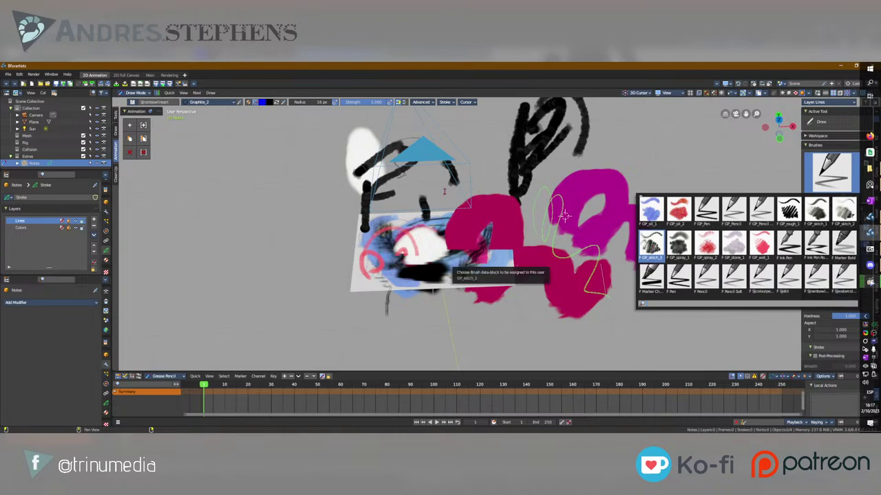
{"action": "key", "text": "Escape"}
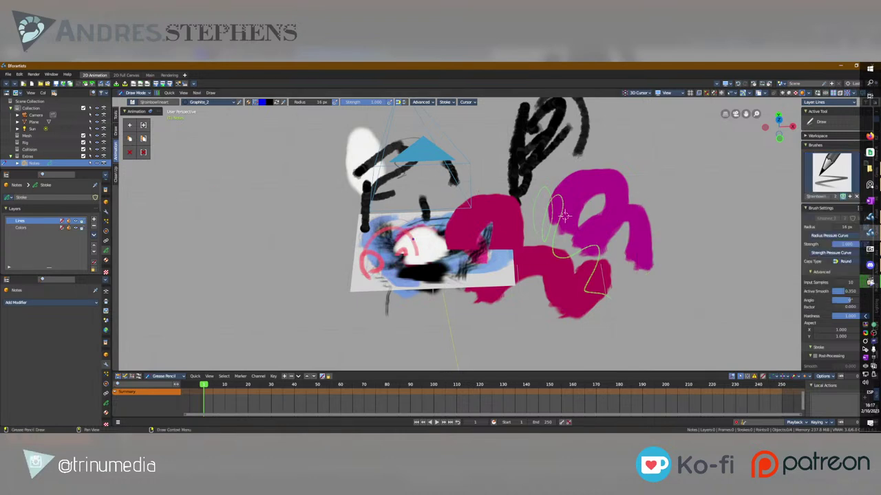
Step: Browse the Figure Drawing folder as thumbnails and open Figure Drawing_062.blend, discarding the current test file
{"action": "middle_click_drag", "start_coordinate": [456, 244], "coordinate": [474, 265]}
{"action": "scroll", "coordinate": [474, 234], "scroll_direction": "up", "scroll_amount": 4}
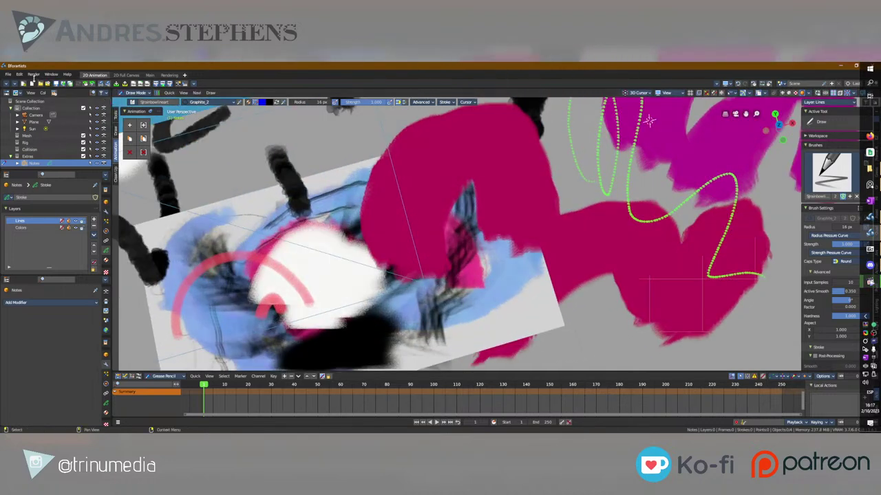
{"action": "key", "text": "ctrl+o"}
{"action": "left_click", "coordinate": [457, 262]}
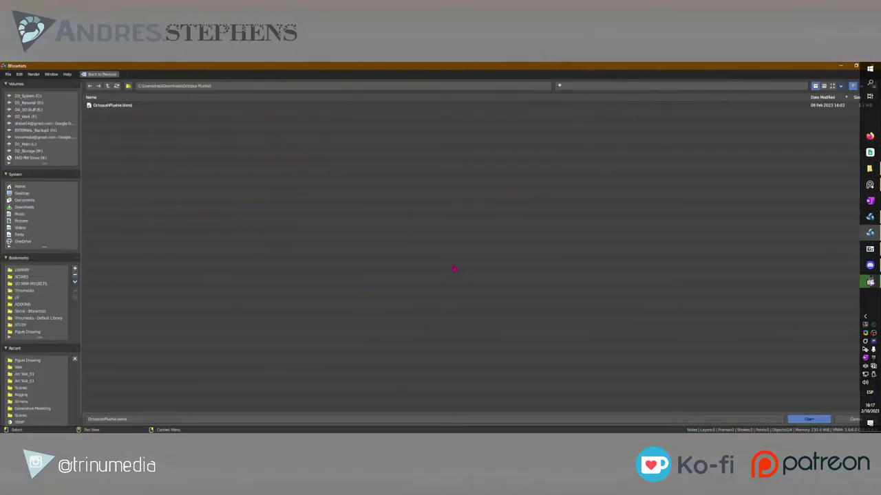
{"action": "left_click", "coordinate": [26, 363]}
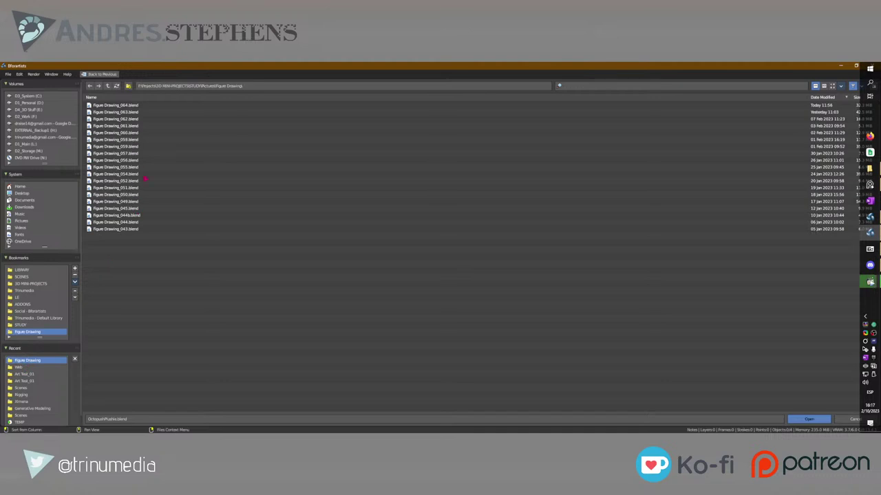
{"action": "left_click", "coordinate": [831, 85]}
{"action": "left_click", "coordinate": [268, 131]}
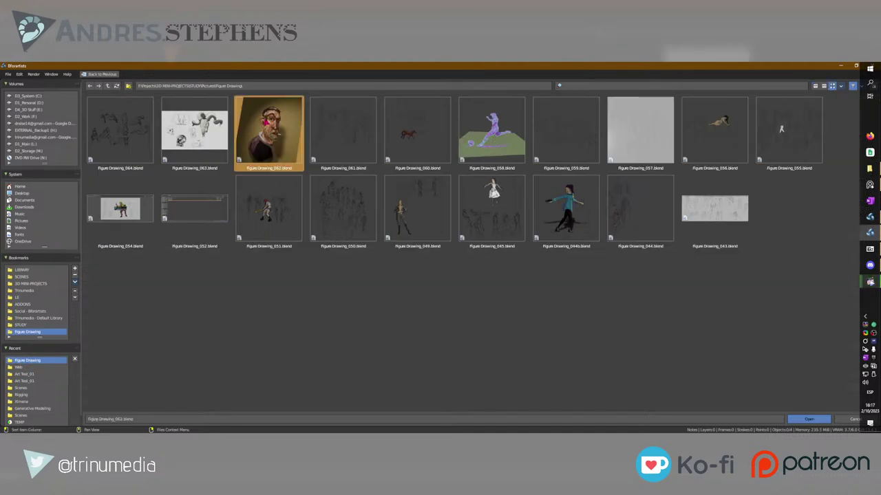
{"action": "left_click", "coordinate": [808, 419]}
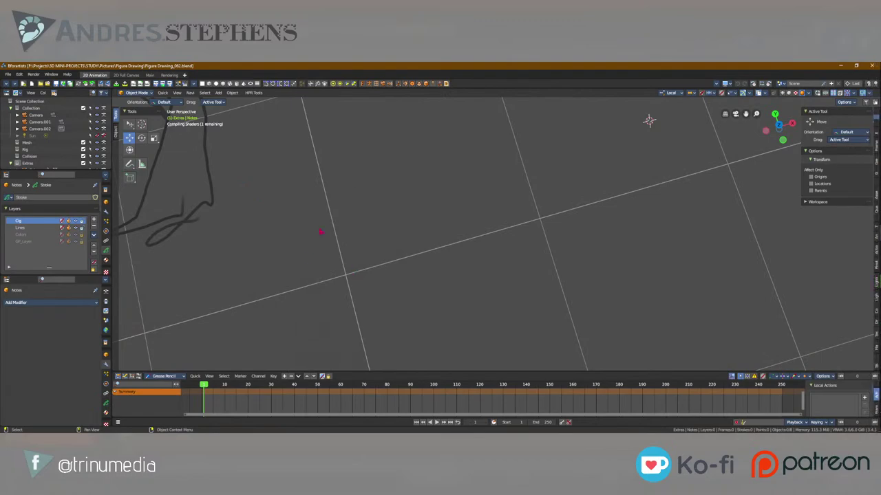
Step: Examine the painted portrait of the smoking man up close in 3D space
{"action": "scroll", "coordinate": [321, 232], "scroll_direction": "down", "scroll_amount": 7}
{"action": "middle_click_drag", "start_coordinate": [457, 302], "coordinate": [444, 208]}
{"action": "scroll", "coordinate": [444, 208], "scroll_direction": "down", "scroll_amount": 6}
{"action": "mouse_move", "coordinate": [774, 271]}
{"action": "middle_mouse_down"}
{"action": "mouse_move", "coordinate": [517, 255]}
{"action": "mouse_move", "coordinate": [440, 301]}
{"action": "middle_mouse_up"}
{"action": "scroll", "coordinate": [521, 217], "scroll_direction": "up", "scroll_amount": 4}
{"action": "scroll", "coordinate": [521, 217], "scroll_direction": "up", "scroll_amount": 1}
{"action": "middle_click_drag", "start_coordinate": [523, 188], "coordinate": [516, 153]}
{"action": "left_click", "coordinate": [497, 233]}
{"action": "mouse_move", "coordinate": [516, 298]}
{"action": "middle_mouse_down"}
{"action": "mouse_move", "coordinate": [511, 243]}
{"action": "mouse_move", "coordinate": [493, 263]}
{"action": "mouse_move", "coordinate": [486, 171]}
{"action": "mouse_move", "coordinate": [466, 179]}
{"action": "mouse_move", "coordinate": [442, 285]}
{"action": "mouse_move", "coordinate": [405, 251]}
{"action": "middle_mouse_up"}
{"action": "left_click", "coordinate": [489, 260]}
{"action": "scroll", "coordinate": [496, 203], "scroll_direction": "up", "scroll_amount": 4}
{"action": "scroll", "coordinate": [466, 179], "scroll_direction": "down", "scroll_amount": 2}
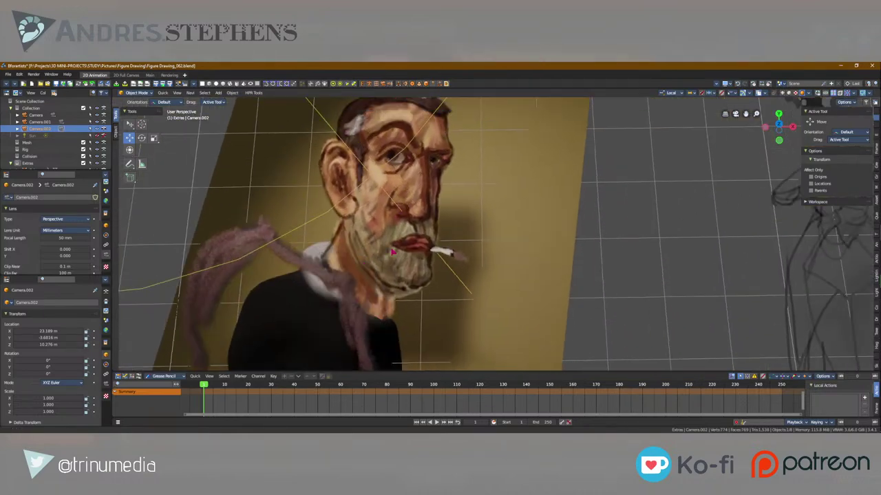
Step: Look over the sketches surrounding the portrait and select the black body mesh beneath the head
{"action": "scroll", "coordinate": [404, 251], "scroll_direction": "down", "scroll_amount": 3}
{"action": "middle_click_drag", "start_coordinate": [647, 237], "coordinate": [531, 298], "text": "shift"}
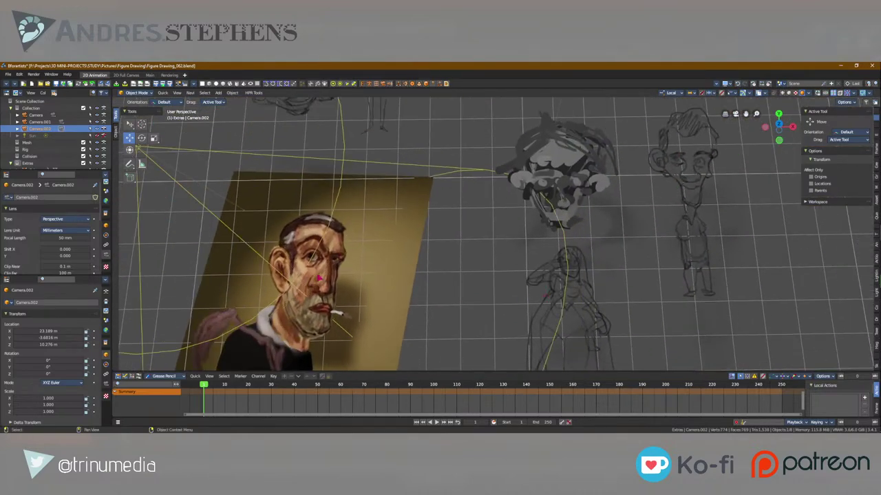
{"action": "middle_click_drag", "start_coordinate": [322, 280], "coordinate": [442, 186], "text": "shift"}
{"action": "left_click", "coordinate": [431, 285]}
{"action": "scroll", "coordinate": [431, 285], "scroll_direction": "down", "scroll_amount": 2}
{"action": "middle_click_drag", "start_coordinate": [407, 153], "coordinate": [408, 162], "text": "shift"}
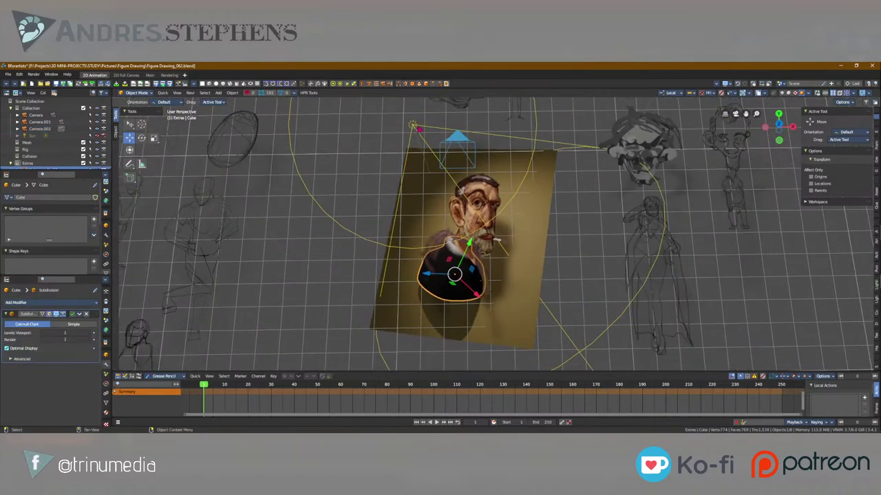
Step: Move the spot light farther out beyond the portrait's upper-left corner
{"action": "left_click", "coordinate": [413, 127]}
{"action": "key", "text": "g"}
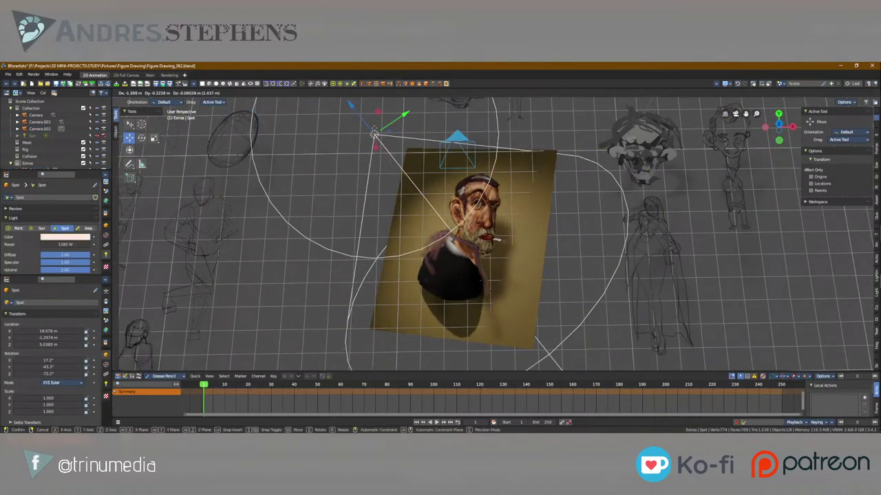
{"action": "left_click", "coordinate": [386, 120]}
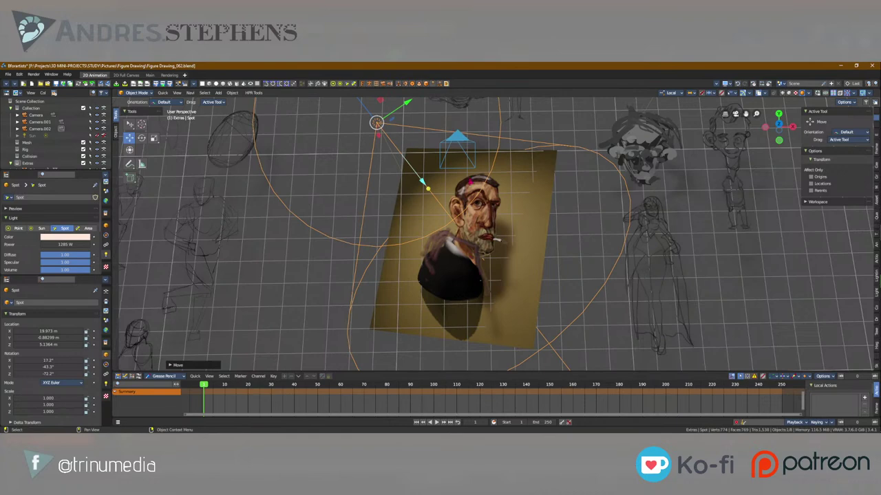
{"action": "key", "text": "g"}
{"action": "left_click", "coordinate": [425, 121]}
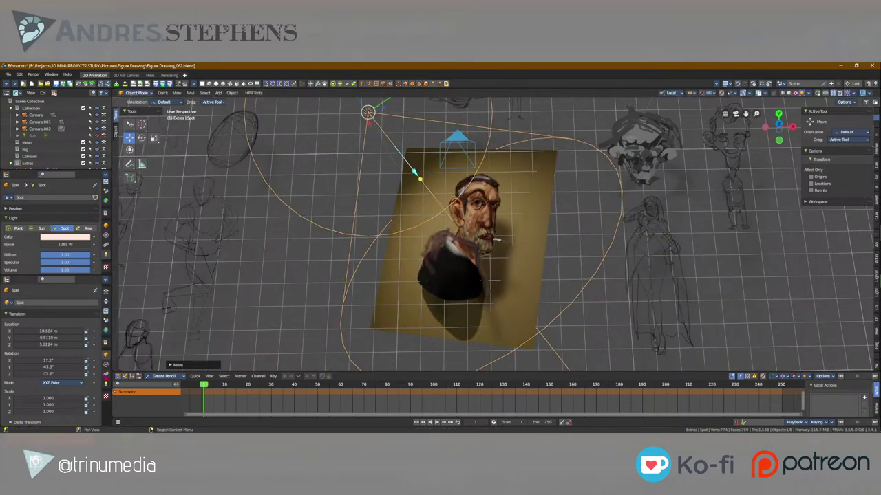
Step: Change the spot light's colour to a saturated blue and check the lighting on the portrait
{"action": "left_click", "coordinate": [105, 383]}
{"action": "left_click", "coordinate": [62, 342]}
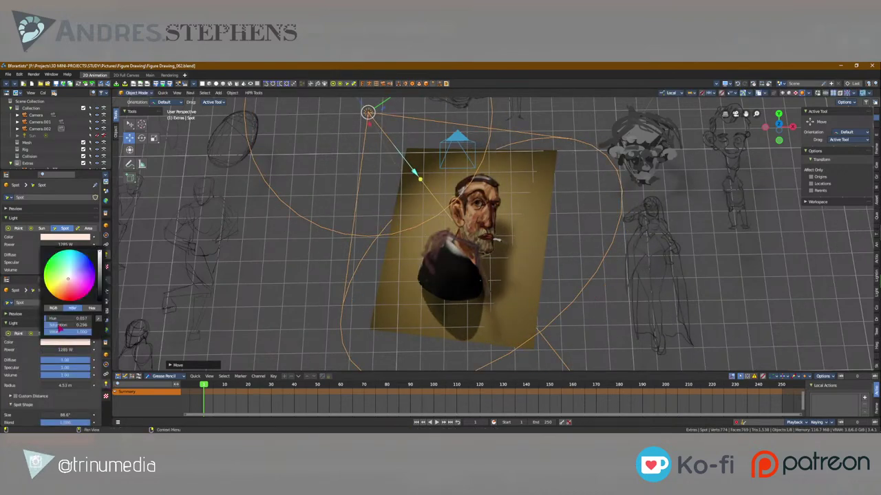
{"action": "left_click", "coordinate": [95, 275]}
{"action": "left_click_drag", "start_coordinate": [86, 267], "coordinate": [81, 257]}
{"action": "left_click_drag", "start_coordinate": [489, 168], "coordinate": [482, 189], "text": "alt"}
{"action": "scroll", "coordinate": [482, 189], "scroll_direction": "up", "scroll_amount": 6}
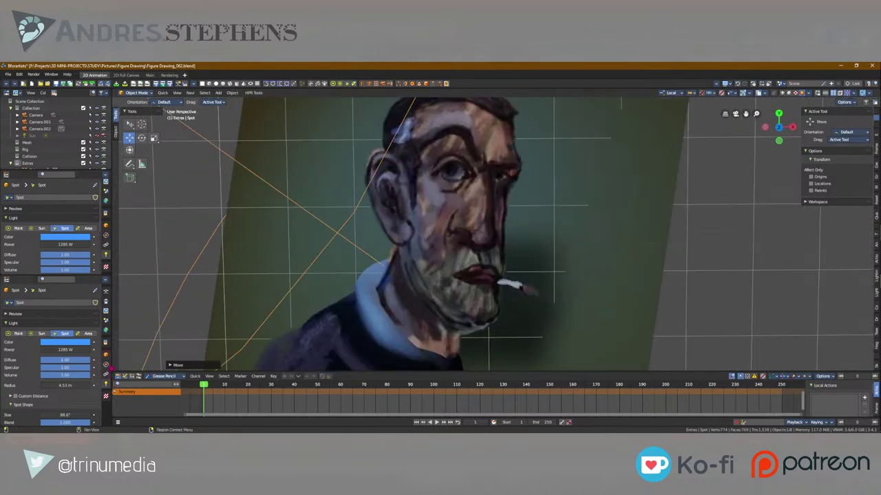
Step: Set the Rim effect colour of the portrait's Grease Pencil object to turquoise
{"action": "left_click", "coordinate": [438, 297]}
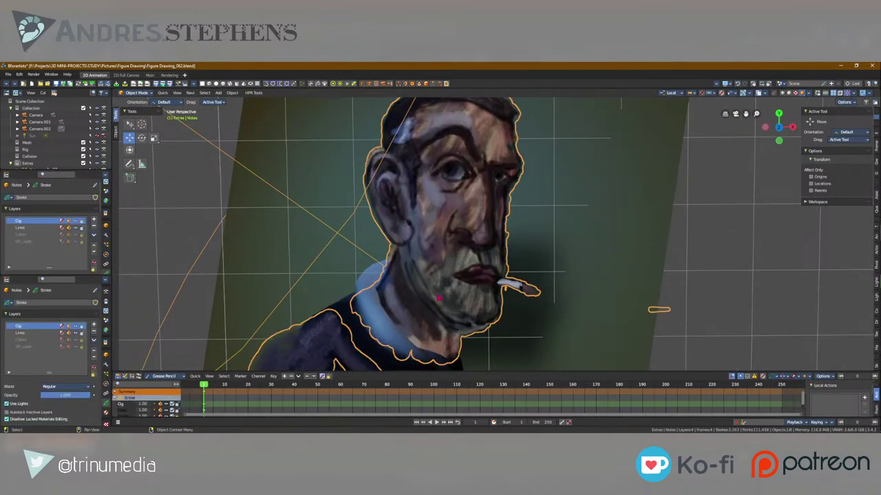
{"action": "left_click", "coordinate": [105, 373]}
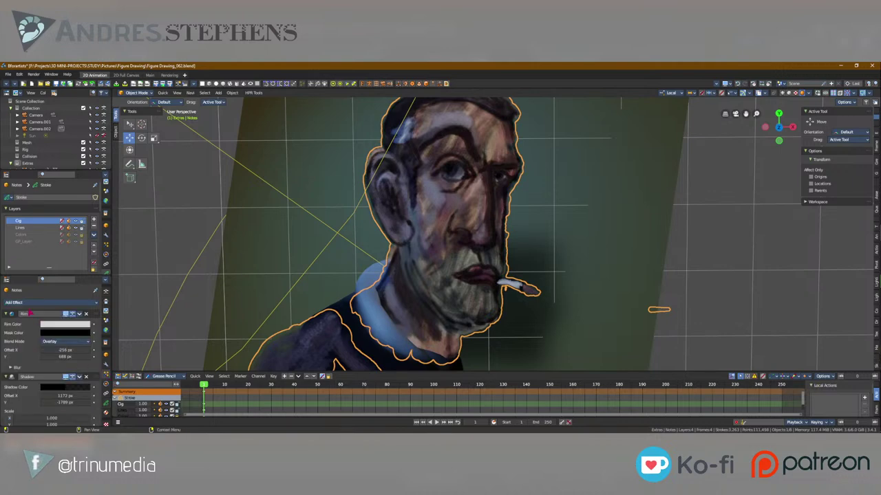
{"action": "left_click", "coordinate": [64, 324]}
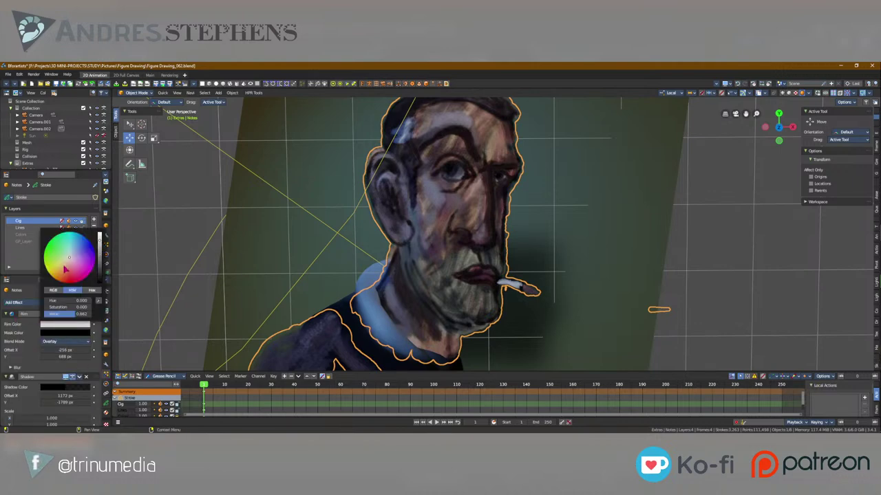
{"action": "mouse_move", "coordinate": [69, 256]}
{"action": "left_mouse_down"}
{"action": "mouse_move", "coordinate": [76, 237]}
{"action": "mouse_move", "coordinate": [70, 242]}
{"action": "left_mouse_up"}
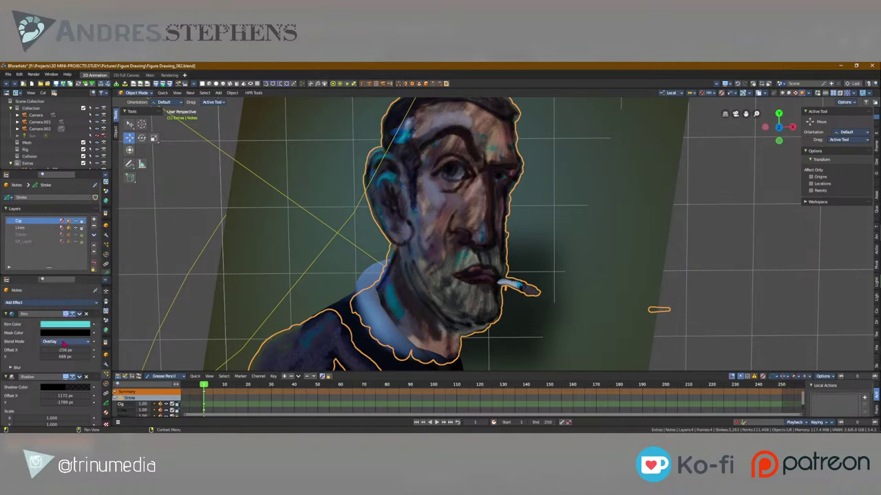
Step: Set the Rim effect's X offset to -52 px and review the portrait among the other sketches
{"action": "left_click_drag", "start_coordinate": [66, 349], "coordinate": [127, 349]}
{"action": "scroll", "coordinate": [538, 210], "scroll_direction": "down", "scroll_amount": 2}
{"action": "mouse_move", "coordinate": [411, 225]}
{"action": "middle_mouse_down"}
{"action": "mouse_move", "coordinate": [454, 261]}
{"action": "mouse_move", "coordinate": [547, 311]}
{"action": "mouse_move", "coordinate": [474, 256]}
{"action": "middle_mouse_up"}
{"action": "scroll", "coordinate": [474, 265], "scroll_direction": "up", "scroll_amount": 2}
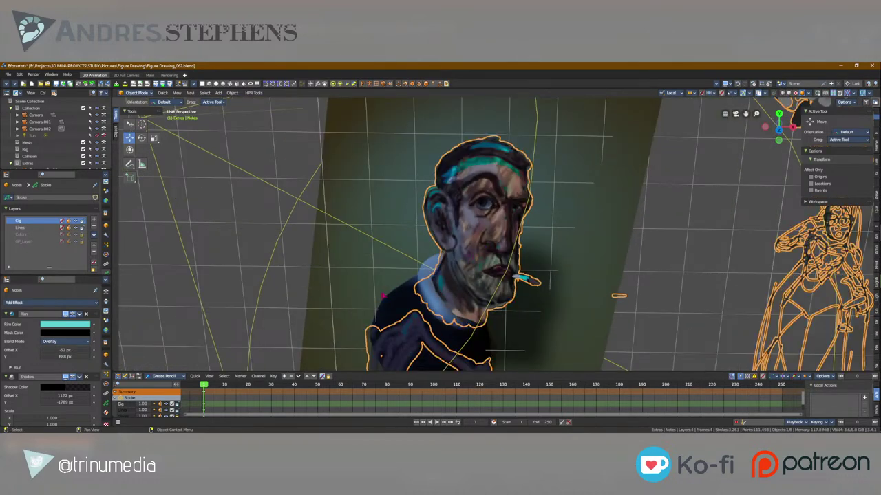
{"action": "scroll", "coordinate": [451, 253], "scroll_direction": "down", "scroll_amount": 3}
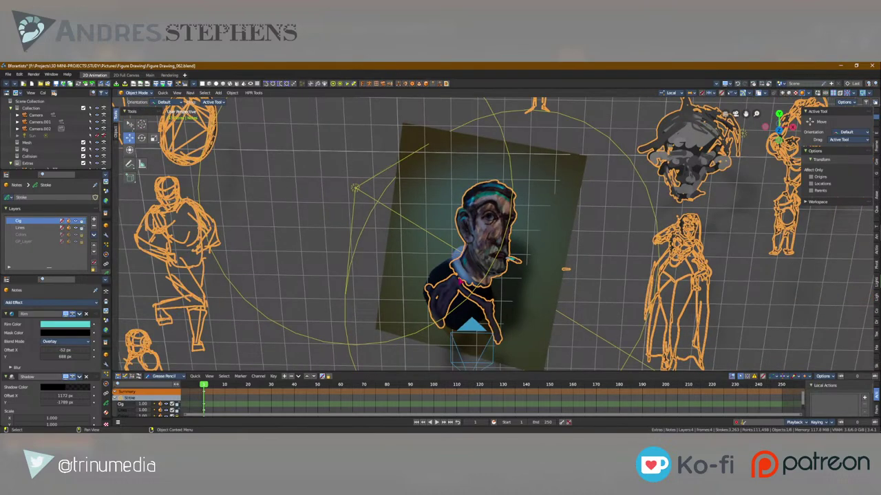
{"action": "scroll", "coordinate": [373, 264], "scroll_direction": "down", "scroll_amount": 4}
{"action": "middle_click_drag", "start_coordinate": [374, 263], "coordinate": [470, 269]}
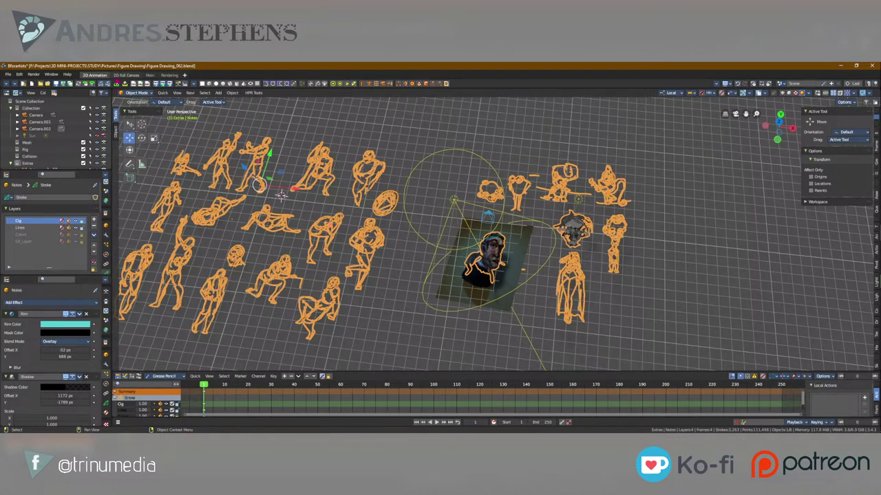
Step: Start a new file from the 2D Animation template in place of the open figure drawing project
{"action": "left_click", "coordinate": [118, 83]}
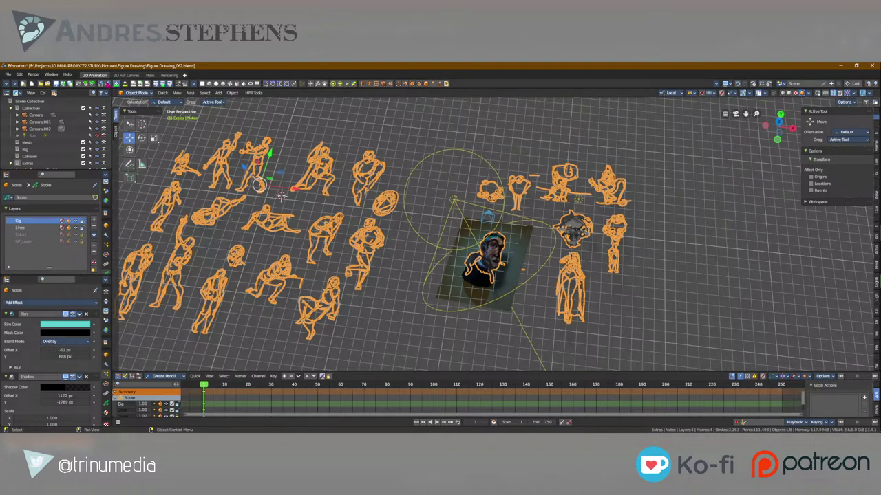
{"action": "left_click", "coordinate": [32, 83]}
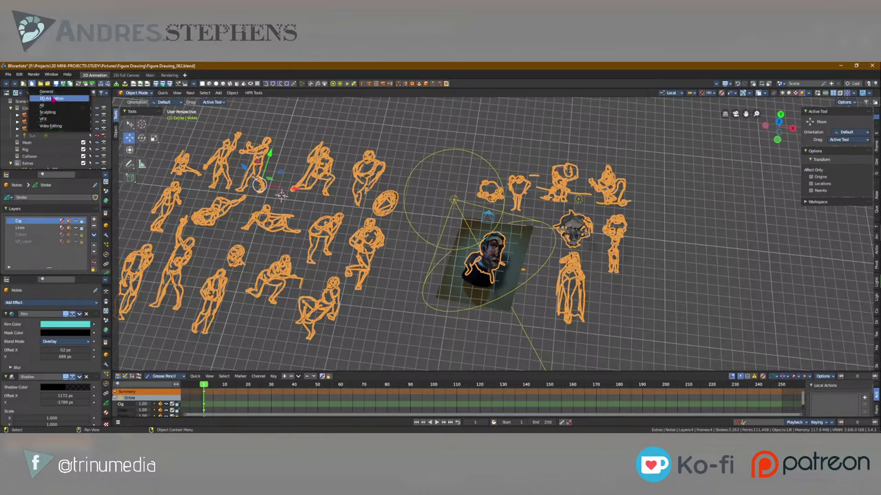
{"action": "left_click", "coordinate": [53, 100]}
{"action": "left_click", "coordinate": [454, 264]}
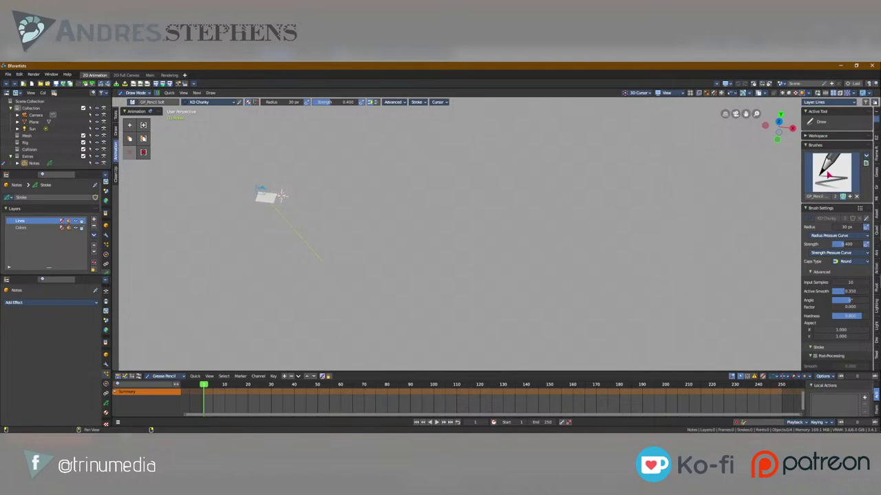
Step: Choose the GP_Marker Bold brush and scribble a few loose looping strokes on the canvas in camera view
{"action": "left_click", "coordinate": [831, 172]}
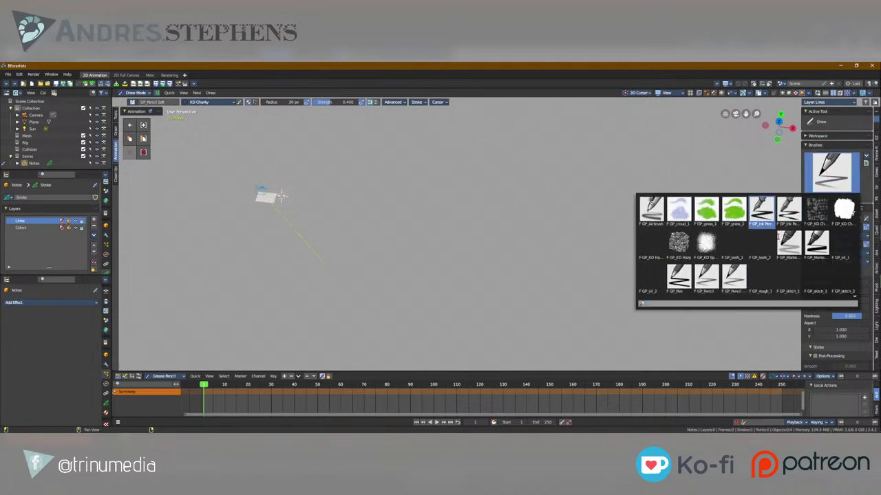
{"action": "left_click", "coordinate": [788, 245]}
{"action": "left_click", "coordinate": [735, 114]}
{"action": "key", "text": "KP_0"}
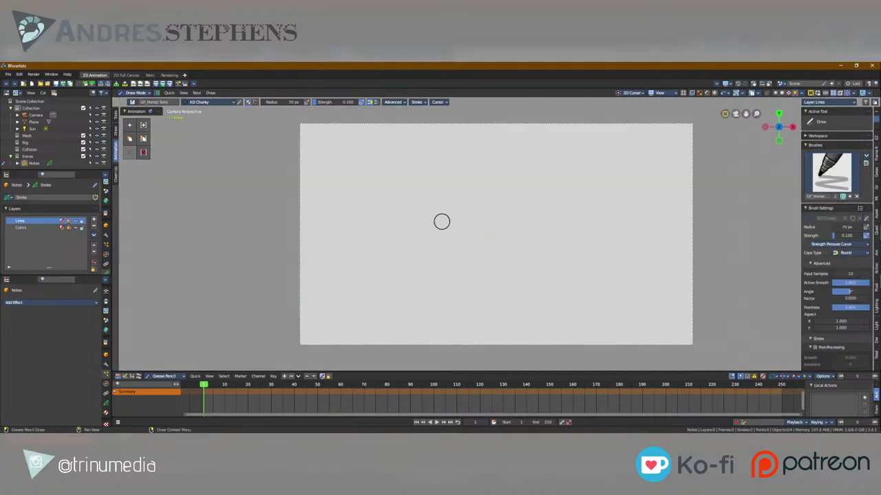
{"action": "mouse_move", "coordinate": [392, 270]}
{"action": "left_mouse_down"}
{"action": "mouse_move", "coordinate": [560, 222]}
{"action": "mouse_move", "coordinate": [501, 198]}
{"action": "left_mouse_up"}
{"action": "mouse_move", "coordinate": [359, 219]}
{"action": "left_mouse_down"}
{"action": "mouse_move", "coordinate": [407, 176]}
{"action": "mouse_move", "coordinate": [379, 283]}
{"action": "mouse_move", "coordinate": [472, 255]}
{"action": "left_mouse_up"}
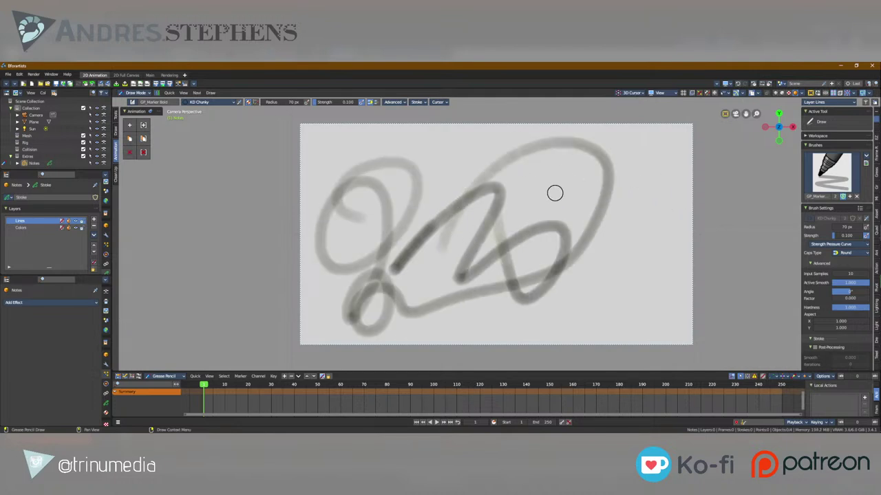
Step: Enlarge the marker brush to a 299 px radius and layer broad overlapping strokes across the canvas
{"action": "key", "text": "f"}
{"action": "left_click", "coordinate": [629, 173]}
{"action": "mouse_move", "coordinate": [520, 186]}
{"action": "left_mouse_down"}
{"action": "mouse_move", "coordinate": [548, 192]}
{"action": "mouse_move", "coordinate": [605, 292]}
{"action": "mouse_move", "coordinate": [420, 272]}
{"action": "left_mouse_up"}
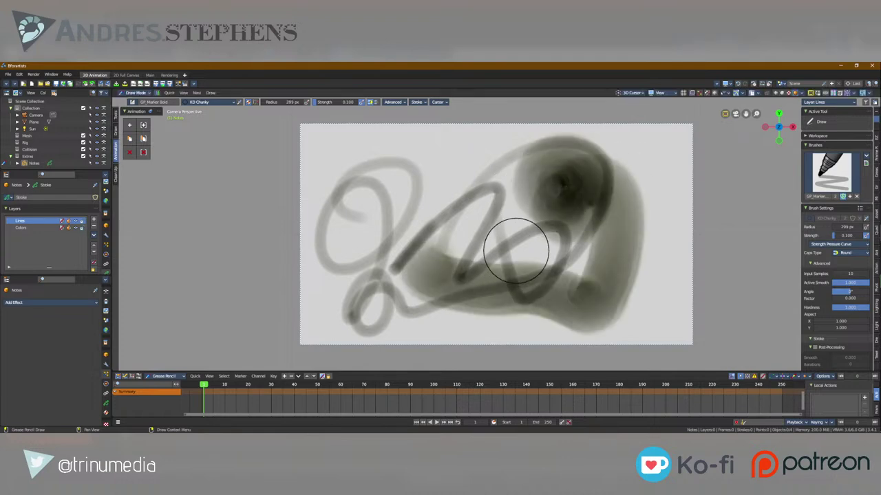
{"action": "scroll", "coordinate": [495, 227], "scroll_direction": "up", "scroll_amount": 1}
{"action": "mouse_move", "coordinate": [390, 181]}
{"action": "left_mouse_down"}
{"action": "mouse_move", "coordinate": [316, 309]}
{"action": "mouse_move", "coordinate": [357, 185]}
{"action": "left_mouse_up"}
{"action": "mouse_move", "coordinate": [496, 212]}
{"action": "left_mouse_down"}
{"action": "mouse_move", "coordinate": [548, 267]}
{"action": "mouse_move", "coordinate": [615, 261]}
{"action": "left_mouse_up"}
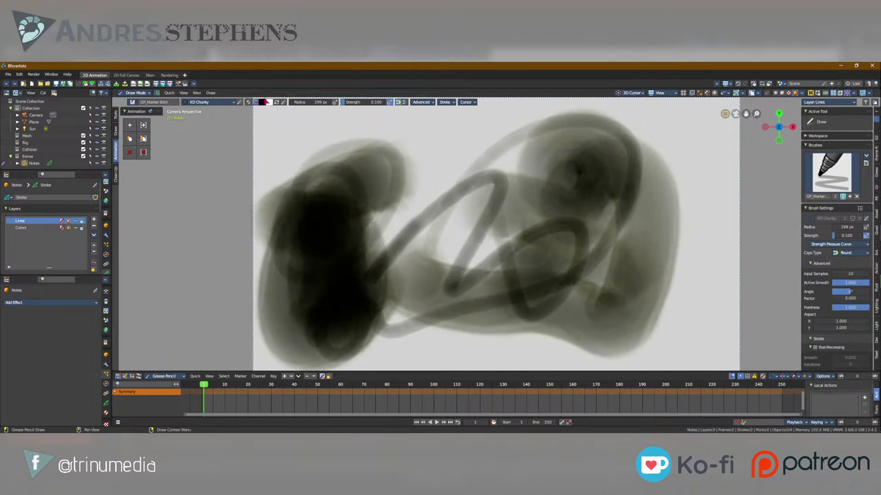
{"action": "left_click", "coordinate": [262, 102]}
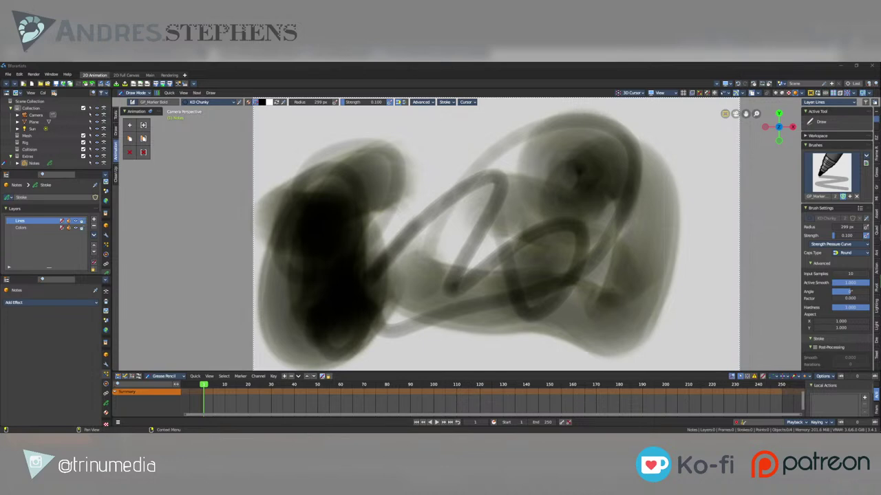
Step: Switch to Firefox and open the Blender Studio welcome page at studio.blender.org in a new tab
{"action": "left_click_drag", "start_coordinate": [0, 227], "coordinate": [291, 63]}
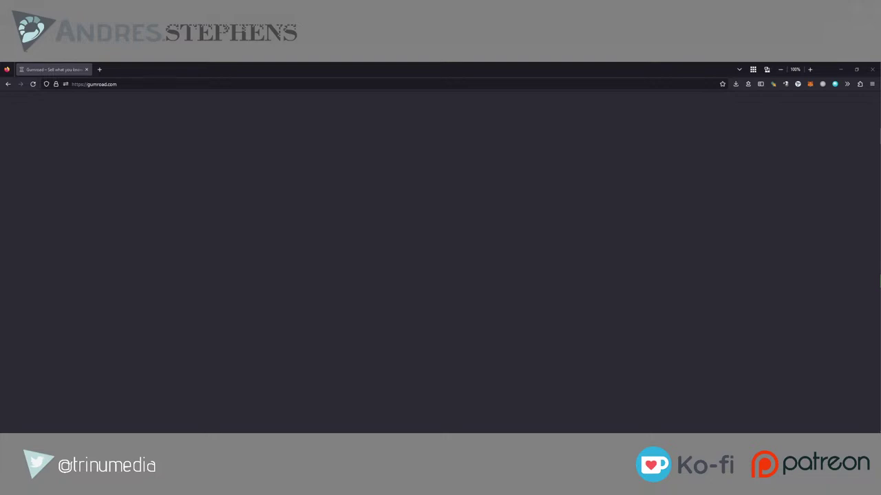
{"action": "left_click", "coordinate": [99, 69]}
{"action": "type", "text": "studio"}
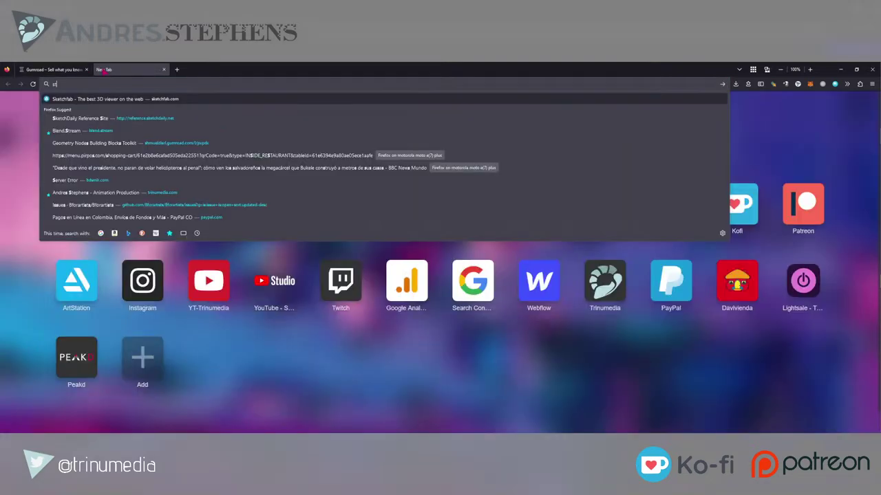
{"action": "type", "text": ".b"}
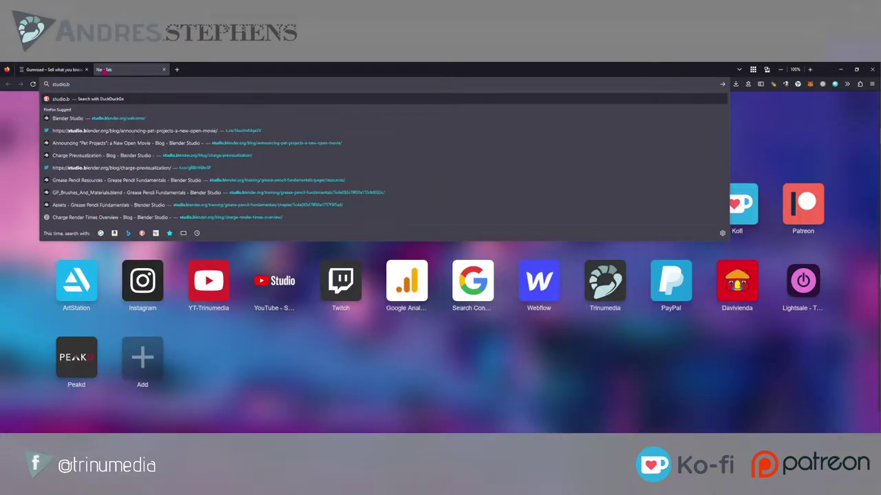
{"action": "type", "text": "l"}
{"action": "left_click", "coordinate": [128, 117]}
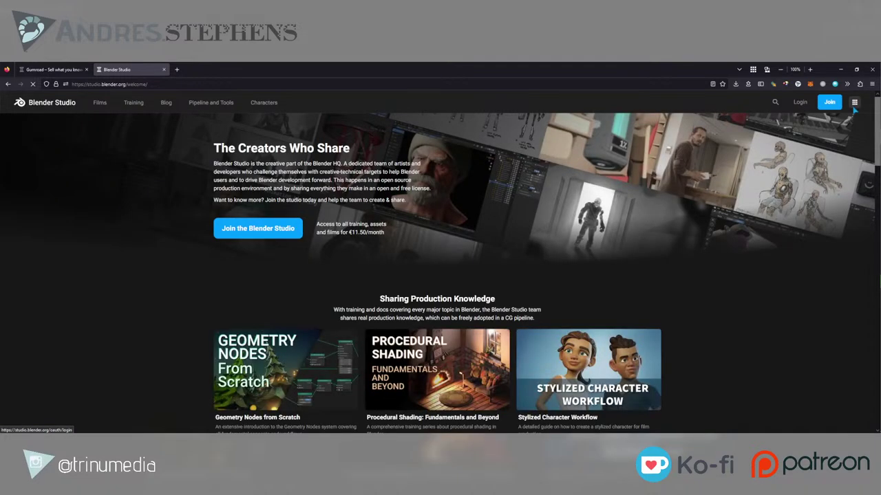
Step: Look over the Blender Studio welcome page and open its Pipeline and Tools section at the Tools chapter
{"action": "scroll", "coordinate": [324, 252], "scroll_direction": "down", "scroll_amount": 1}
{"action": "scroll", "coordinate": [318, 254], "scroll_direction": "down", "scroll_amount": 3}
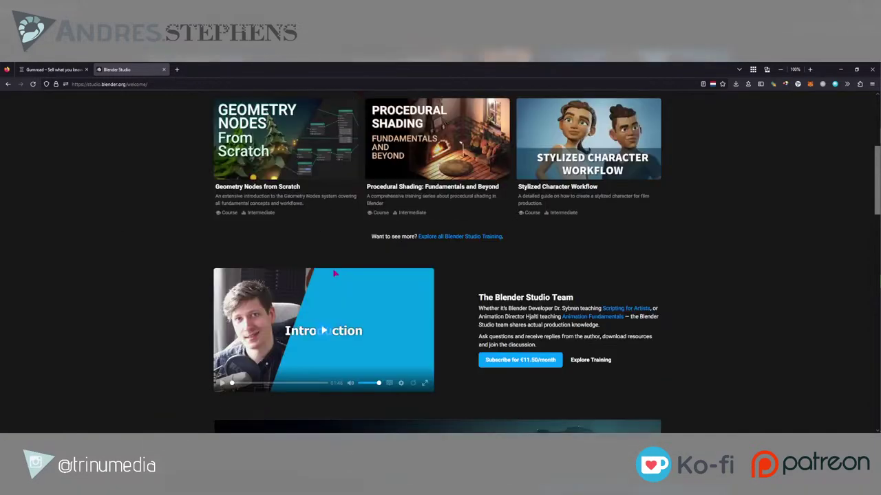
{"action": "scroll", "coordinate": [318, 255], "scroll_direction": "up", "scroll_amount": 5}
{"action": "left_click", "coordinate": [224, 103]}
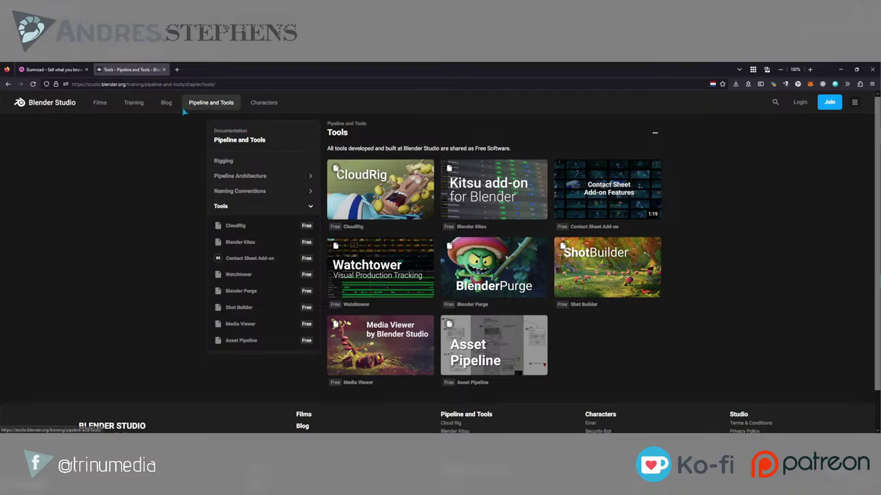
Step: Open the Gumroad library and load the store of the grease pencil startup file's creator in a new tab
{"action": "left_click", "coordinate": [46, 70]}
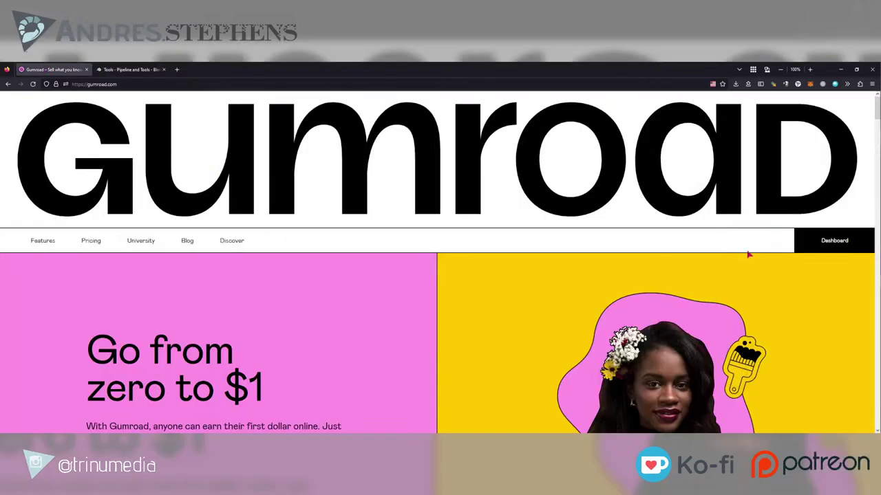
{"action": "left_click", "coordinate": [826, 241]}
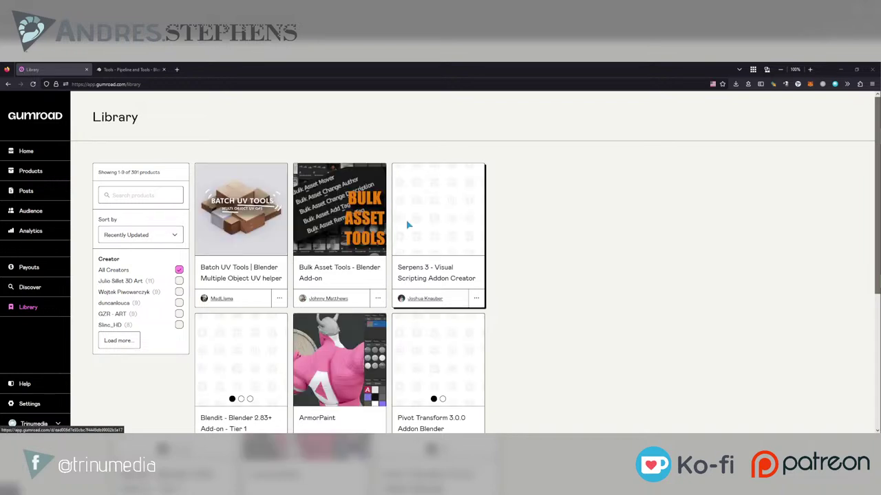
{"action": "scroll", "coordinate": [407, 223], "scroll_direction": "down", "scroll_amount": 3}
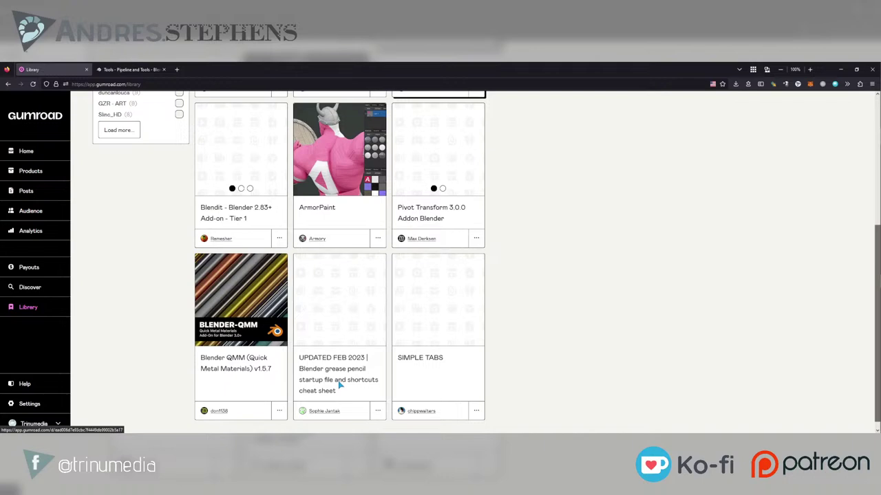
{"action": "scroll", "coordinate": [338, 387], "scroll_direction": "up", "scroll_amount": 3}
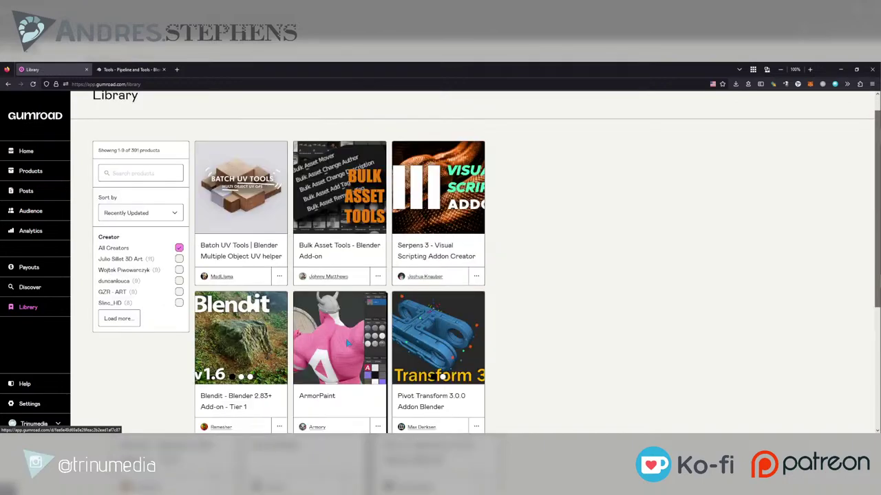
{"action": "scroll", "coordinate": [348, 344], "scroll_direction": "down", "scroll_amount": 4}
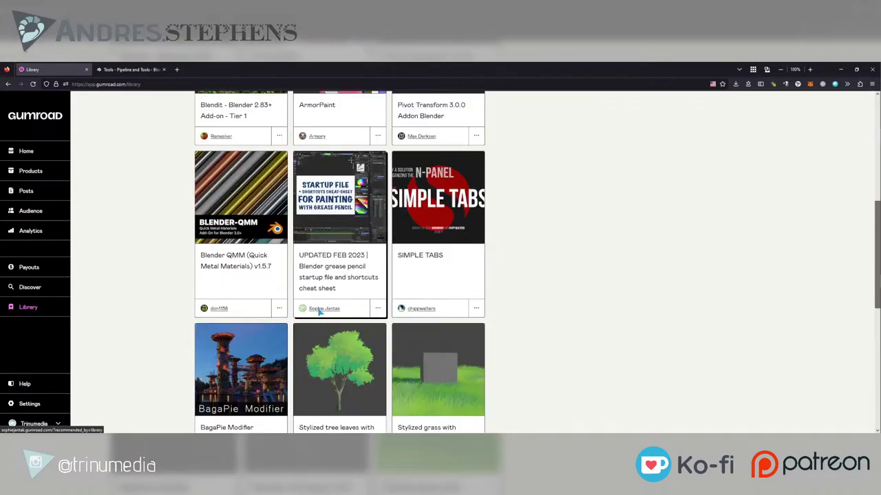
{"action": "right_click", "coordinate": [319, 311]}
{"action": "left_click", "coordinate": [342, 140]}
Step: Search the Gumroad library for "grease pencil" and open the store of the Blender Grease Pencil Brush Pack's creator, kdsketch, in a new tab
{"action": "scroll", "coordinate": [413, 227], "scroll_direction": "down", "scroll_amount": 2}
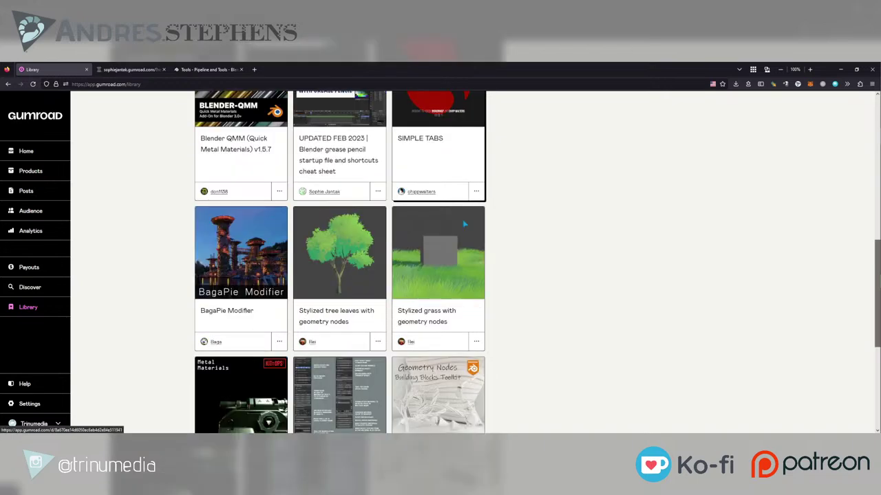
{"action": "scroll", "coordinate": [465, 223], "scroll_direction": "down", "scroll_amount": 3}
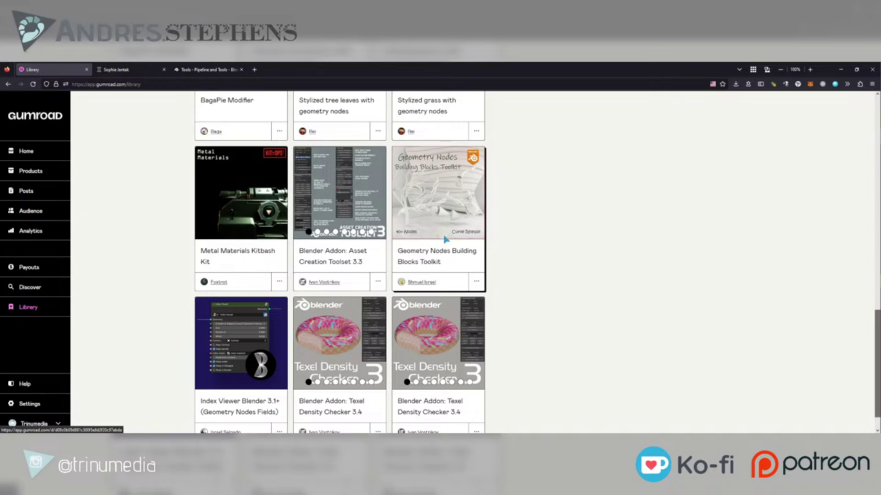
{"action": "scroll", "coordinate": [481, 254], "scroll_direction": "down", "scroll_amount": 5}
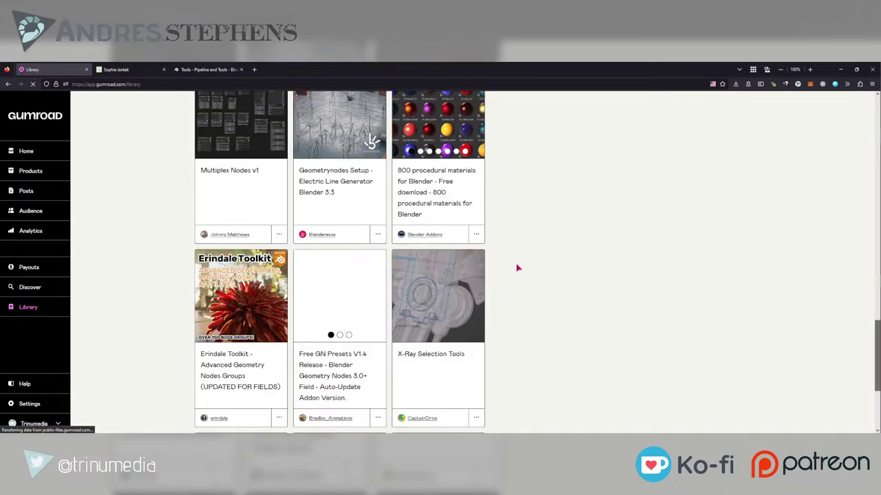
{"action": "scroll", "coordinate": [518, 268], "scroll_direction": "down", "scroll_amount": 2}
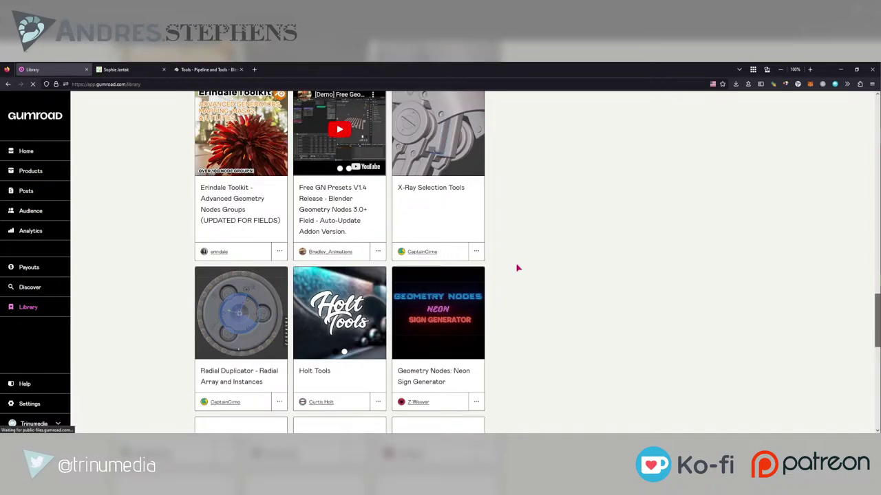
{"action": "left_click", "coordinate": [138, 196]}
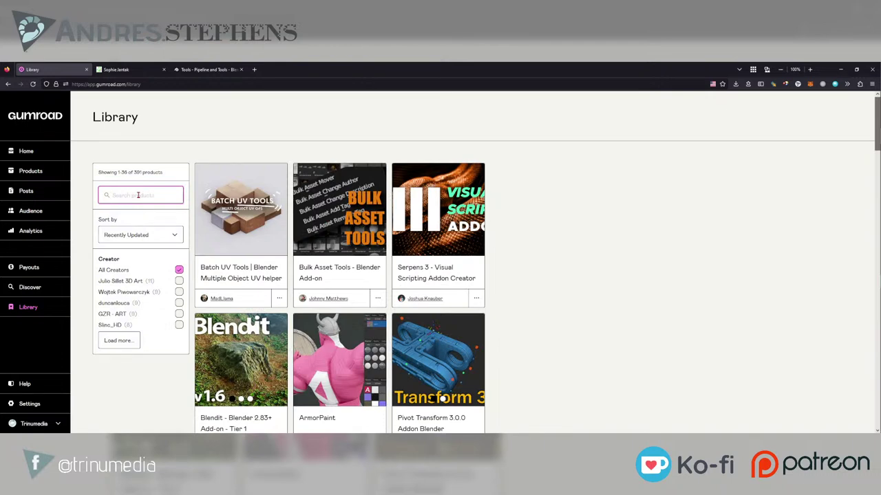
{"action": "type", "text": "grease pencil"}
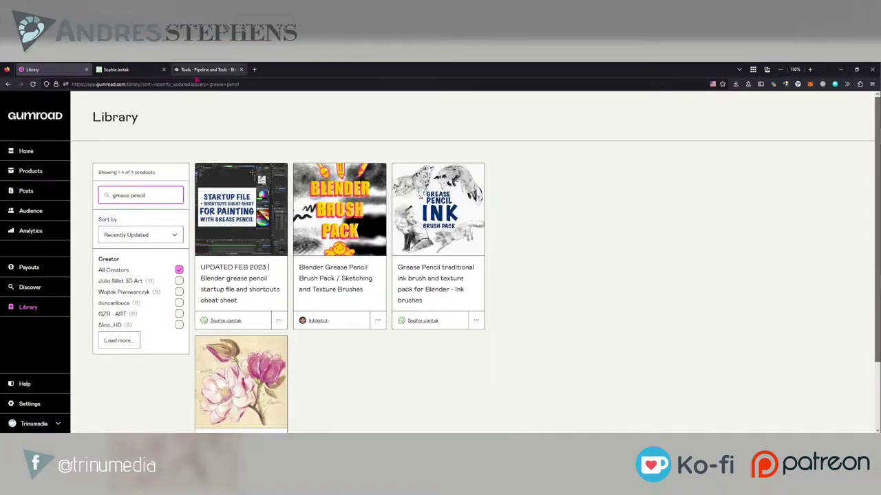
{"action": "right_click", "coordinate": [319, 321]}
{"action": "left_click", "coordinate": [343, 154]}
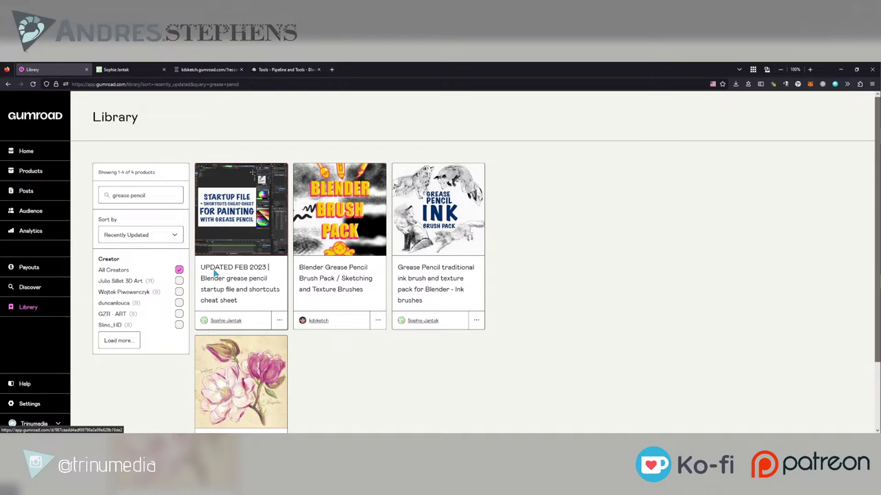
Step: Look through the brush packs and textures in the kdsketch store, and return to the Blender Studio tools page
{"action": "left_click", "coordinate": [203, 69]}
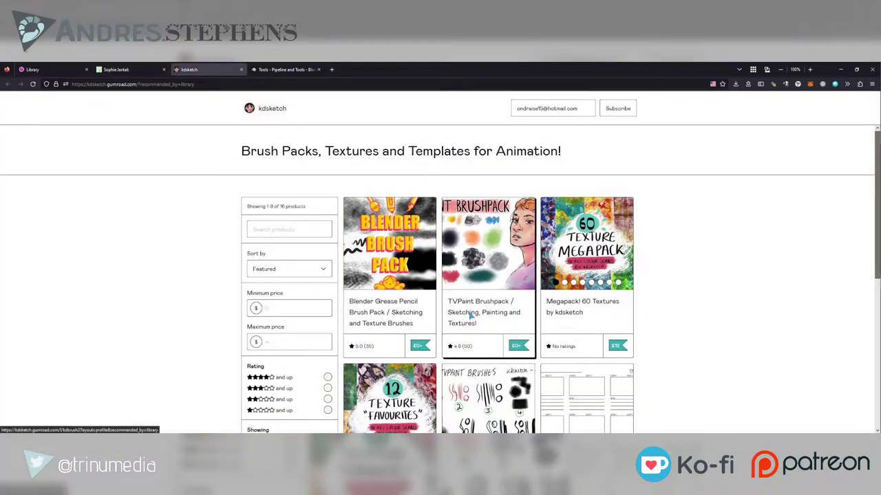
{"action": "scroll", "coordinate": [632, 285], "scroll_direction": "down", "scroll_amount": 3}
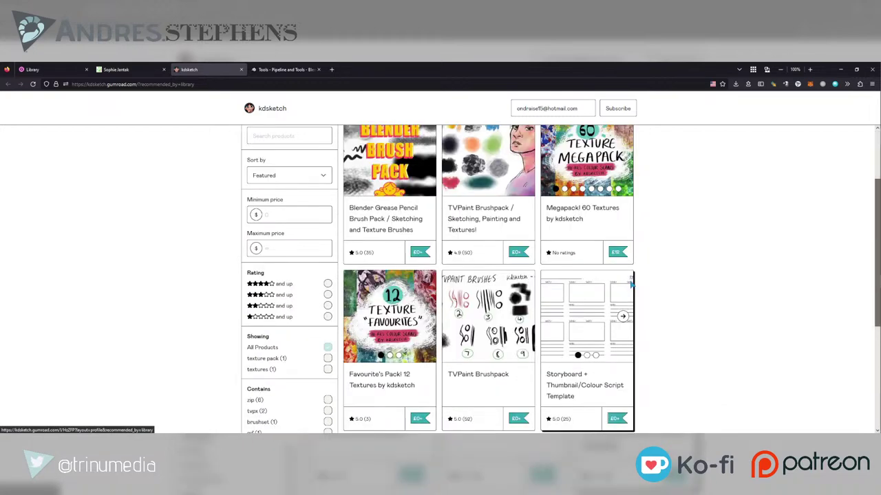
{"action": "scroll", "coordinate": [631, 284], "scroll_direction": "up", "scroll_amount": 3}
{"action": "left_click", "coordinate": [267, 71]}
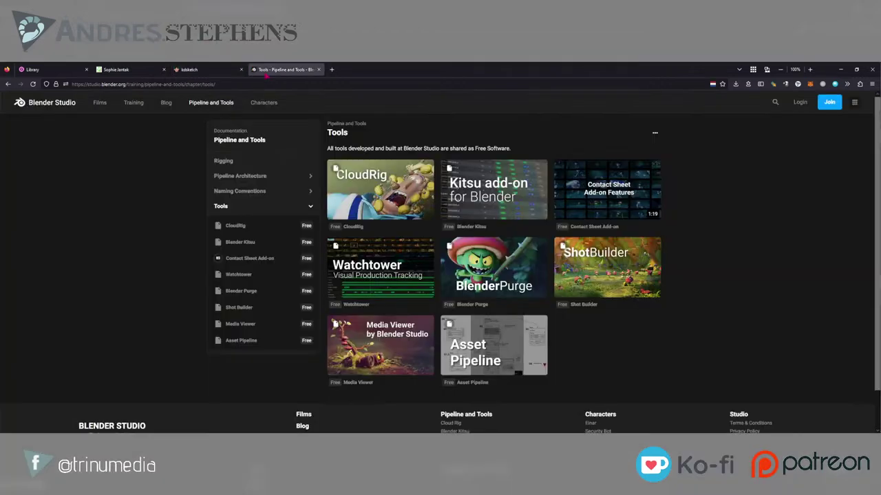
Step: Copy the web addresses of the grease pencil illustrator's store and the kdsketch store, and browse further through the kdsketch products
{"action": "left_click", "coordinate": [115, 69]}
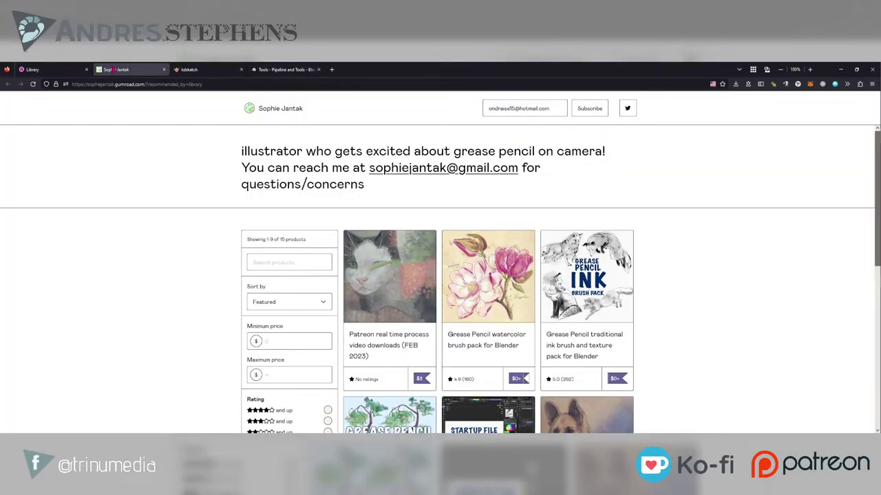
{"action": "key", "text": "ctrl+l"}
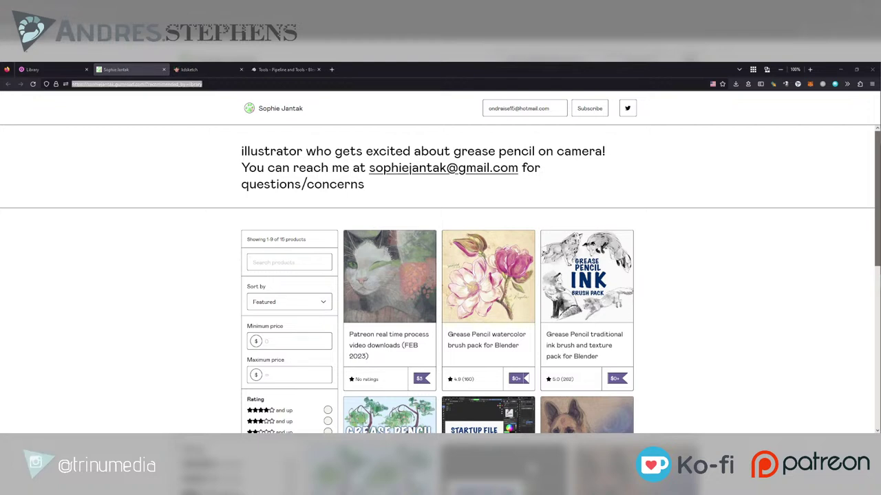
{"action": "key", "text": "ctrl+Tab"}
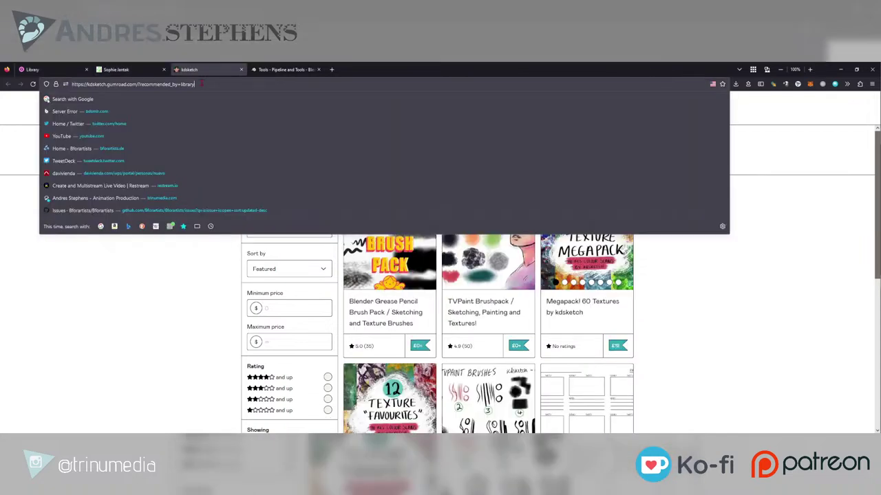
{"action": "key", "text": "alt+Tab"}
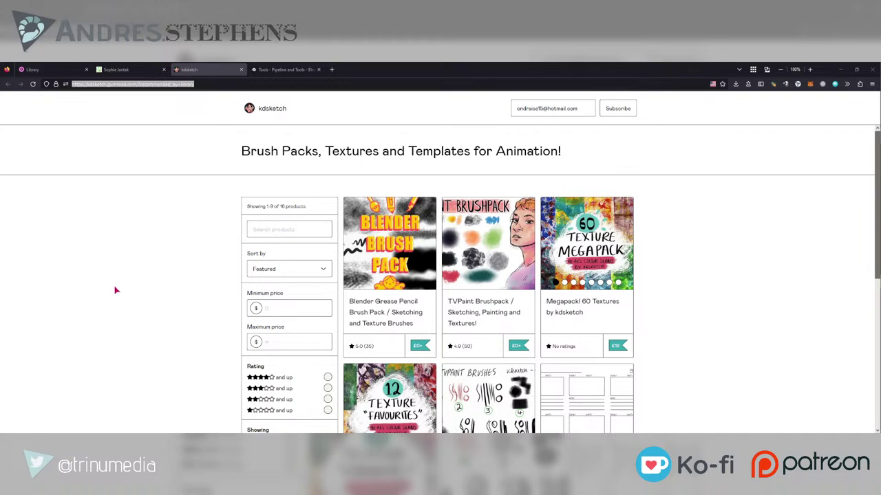
{"action": "scroll", "coordinate": [116, 291], "scroll_direction": "down", "scroll_amount": 5}
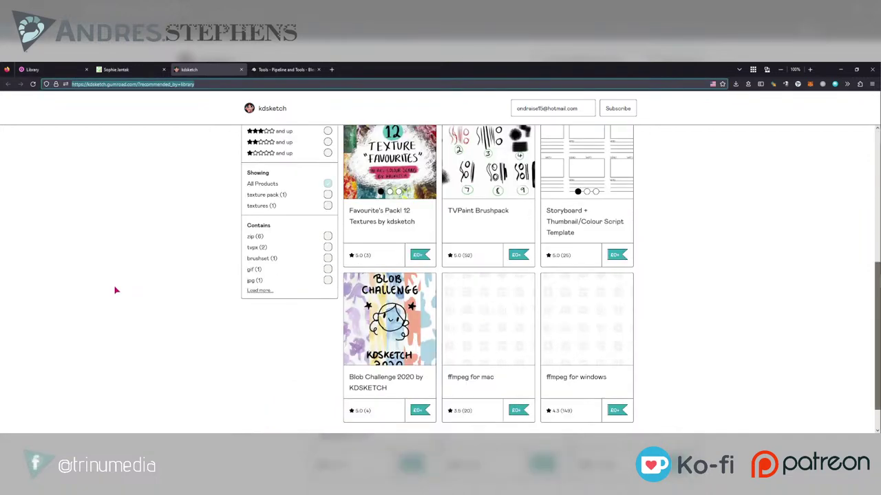
Step: Look through the kdsketch store's full product list, including its Procreate and TVPaint brush packs, textures and animation files
{"action": "scroll", "coordinate": [115, 285], "scroll_direction": "down", "scroll_amount": 1}
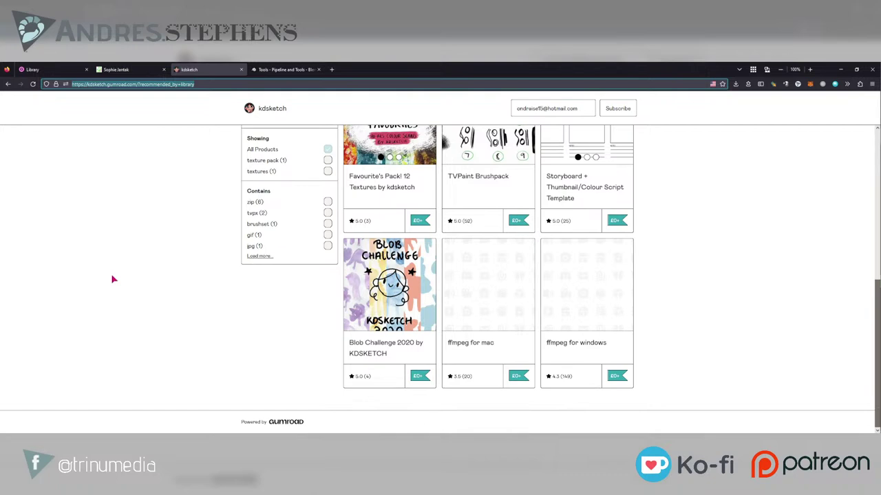
{"action": "scroll", "coordinate": [663, 349], "scroll_direction": "down", "scroll_amount": 3}
{"action": "scroll", "coordinate": [664, 351], "scroll_direction": "down", "scroll_amount": 3}
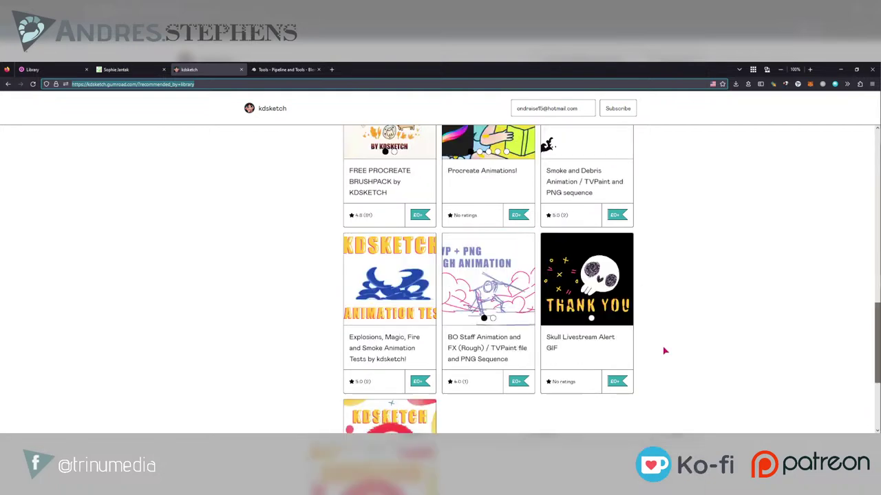
{"action": "scroll", "coordinate": [664, 350], "scroll_direction": "down", "scroll_amount": 2}
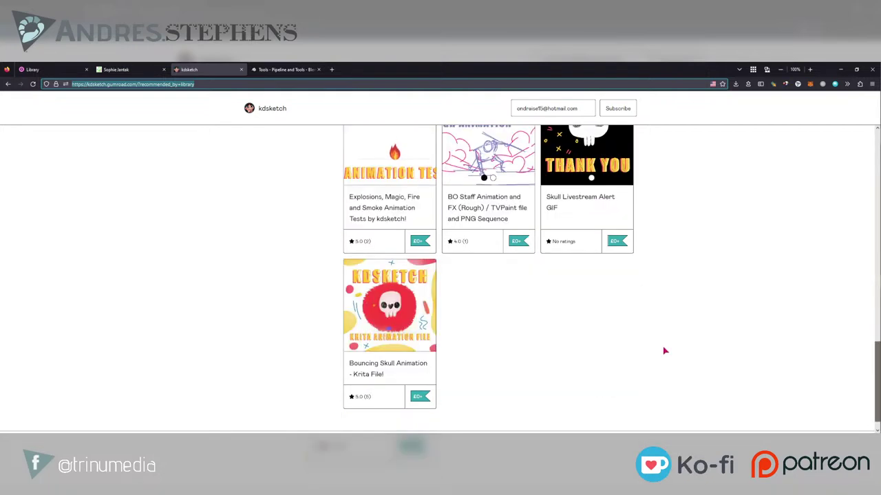
{"action": "scroll", "coordinate": [664, 351], "scroll_direction": "down", "scroll_amount": 1}
{"action": "scroll", "coordinate": [664, 351], "scroll_direction": "up", "scroll_amount": 3}
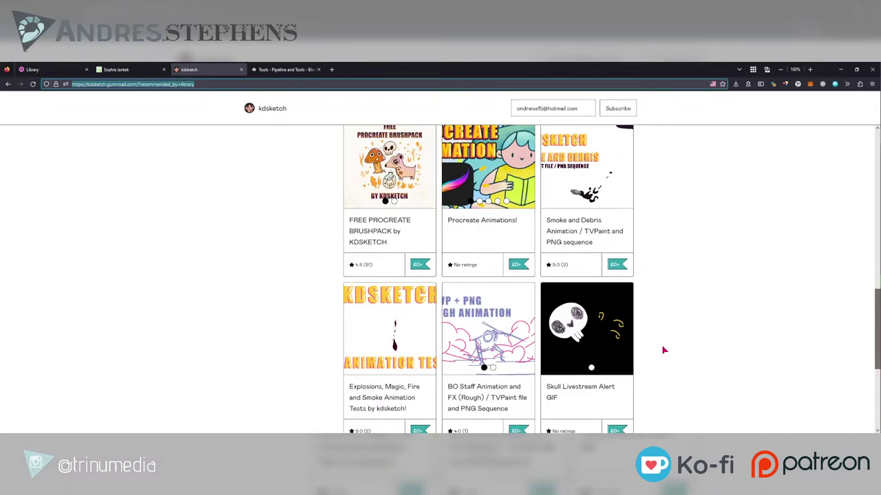
{"action": "scroll", "coordinate": [663, 350], "scroll_direction": "up", "scroll_amount": 2}
{"action": "scroll", "coordinate": [664, 351], "scroll_direction": "up", "scroll_amount": 2}
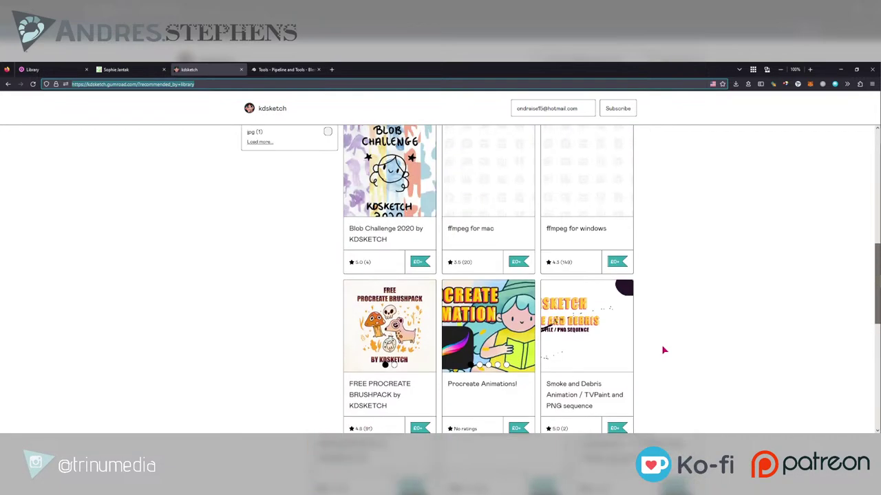
{"action": "scroll", "coordinate": [664, 351], "scroll_direction": "up", "scroll_amount": 3}
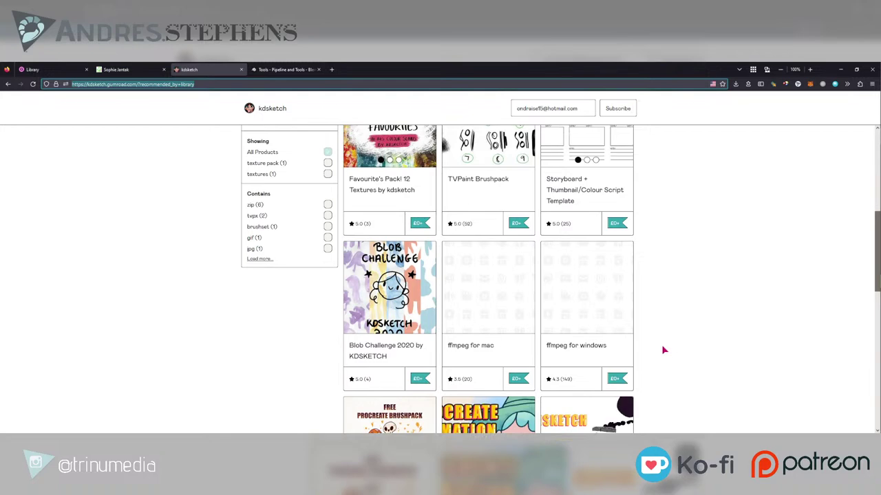
{"action": "scroll", "coordinate": [664, 351], "scroll_direction": "up", "scroll_amount": 5}
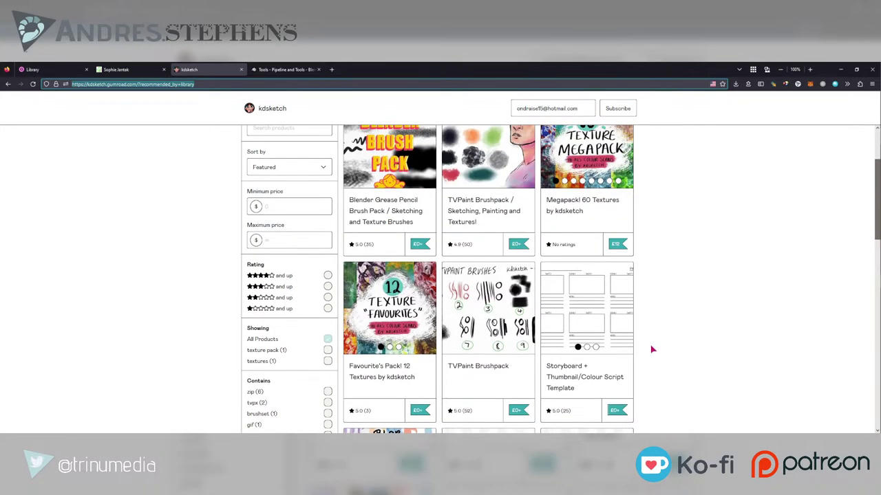
Step: View the Blender Grease Pencil Brush Pack's product page and preview images, and open a new browser tab from the grease pencil illustrator's store
{"action": "left_click", "coordinate": [372, 217]}
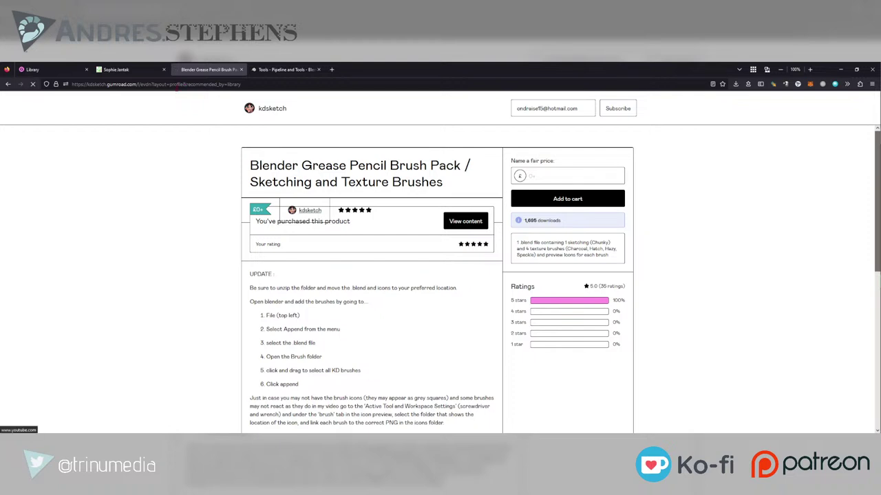
{"action": "key", "text": "ctrl+l"}
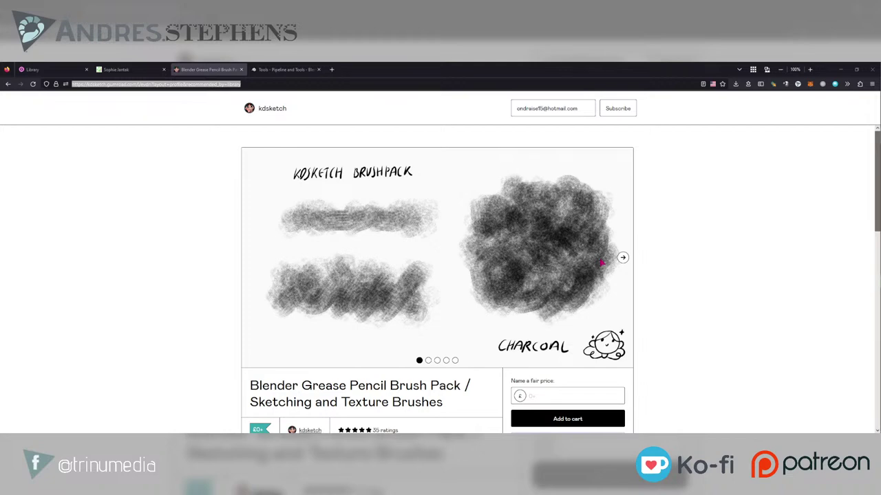
{"action": "left_click", "coordinate": [622, 258]}
{"action": "left_click", "coordinate": [622, 257]}
{"action": "scroll", "coordinate": [623, 259], "scroll_direction": "down", "scroll_amount": 3}
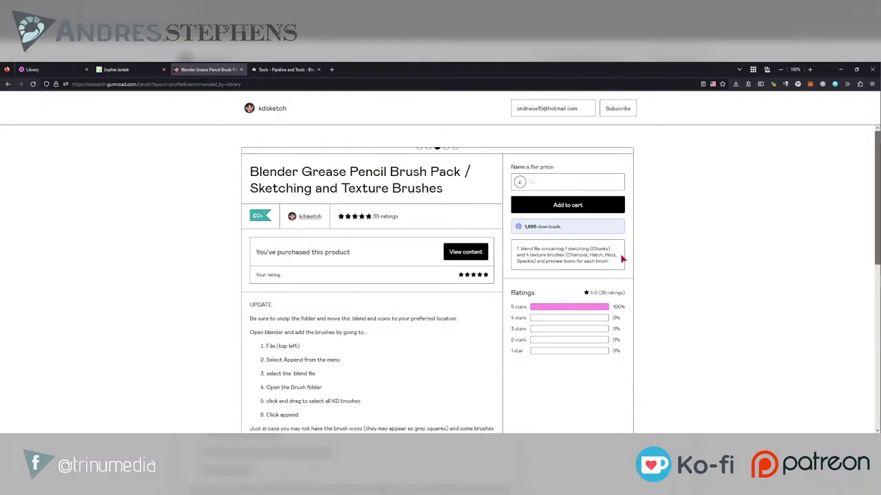
{"action": "scroll", "coordinate": [622, 258], "scroll_direction": "up", "scroll_amount": 3}
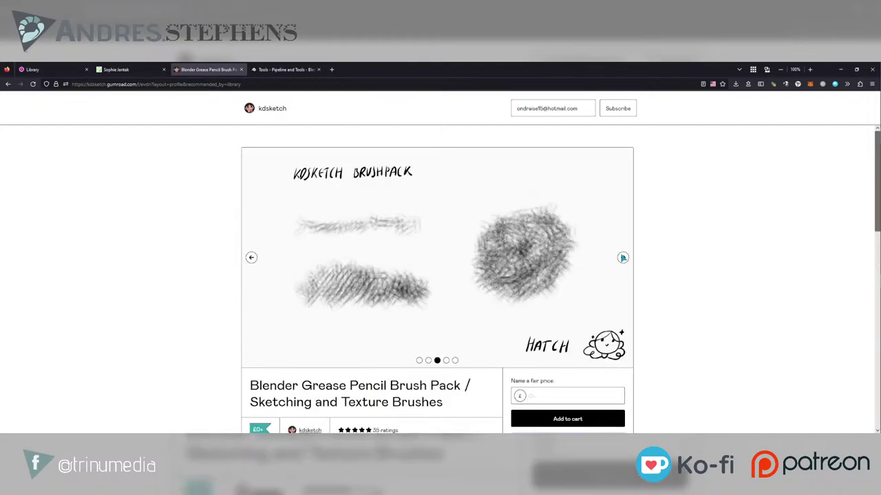
{"action": "left_click", "coordinate": [137, 69]}
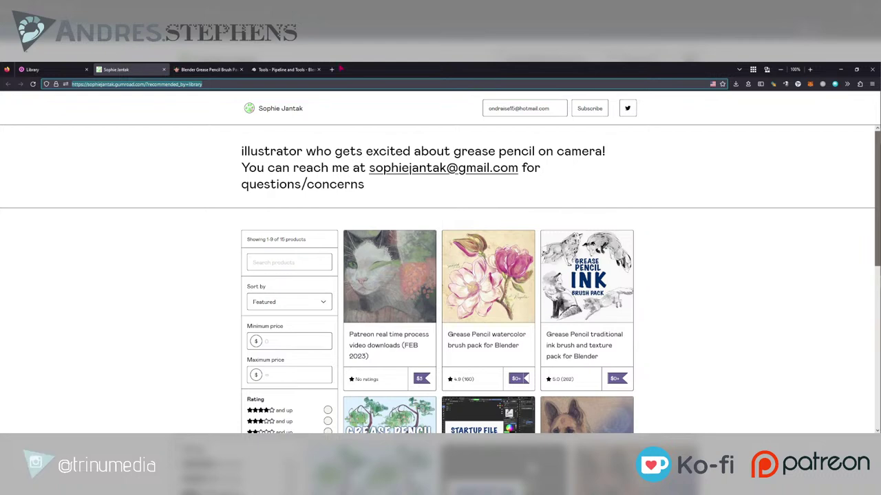
{"action": "left_click", "coordinate": [332, 70]}
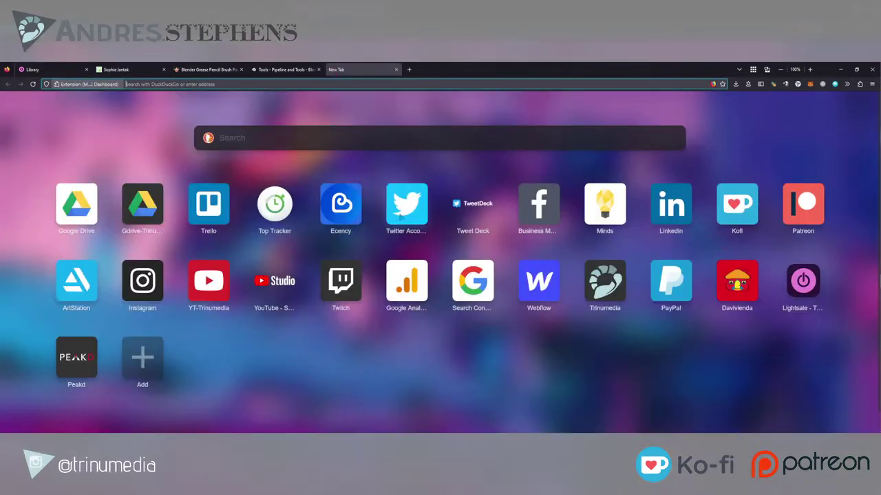
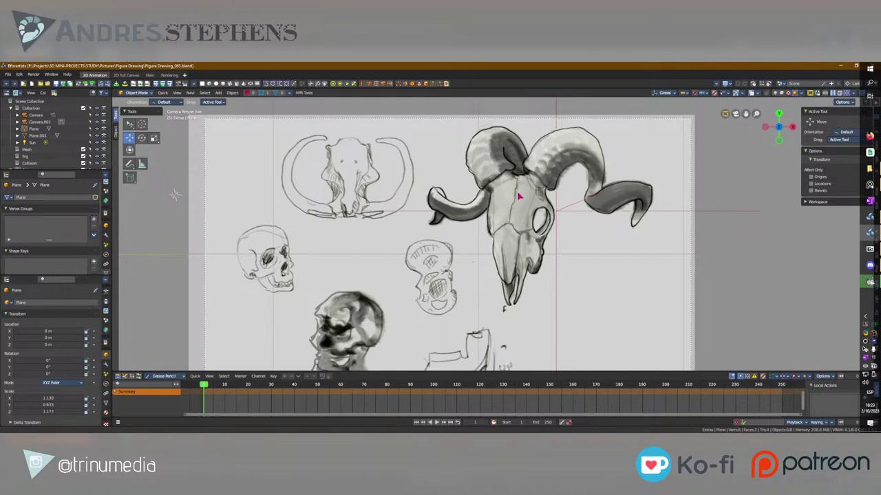
Step: In Bforartists, put the skull drawing's Stroke object into Draw Mode, and try a GP_rough_1 stroke beside the ram skull before undoing it
{"action": "left_click", "coordinate": [501, 202]}
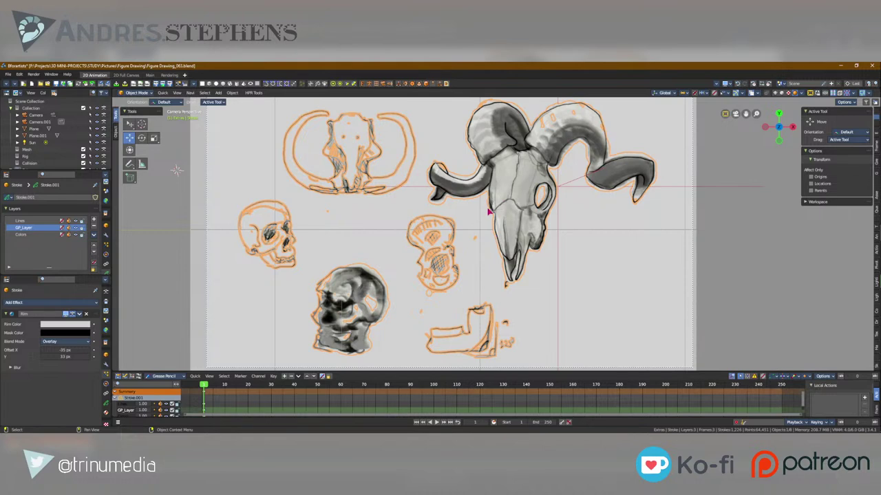
{"action": "key", "text": "ctrl+Tab"}
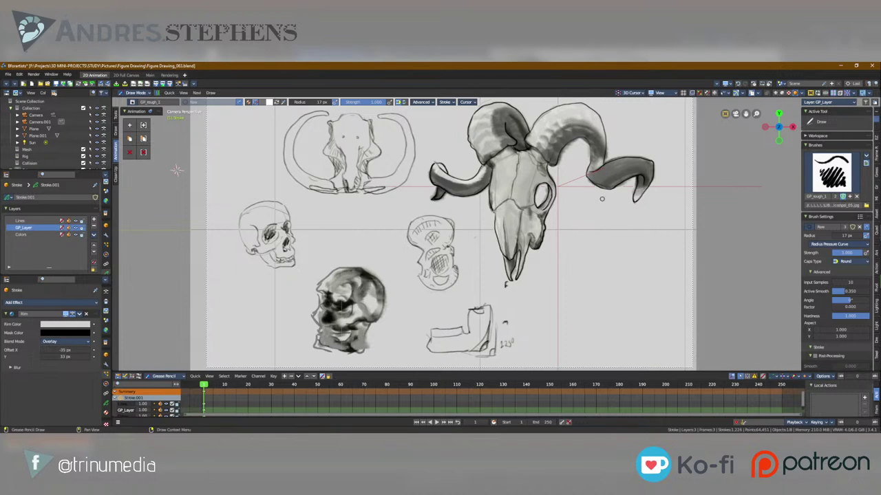
{"action": "left_click_drag", "start_coordinate": [605, 213], "coordinate": [613, 292]}
{"action": "key", "text": "ctrl+z"}
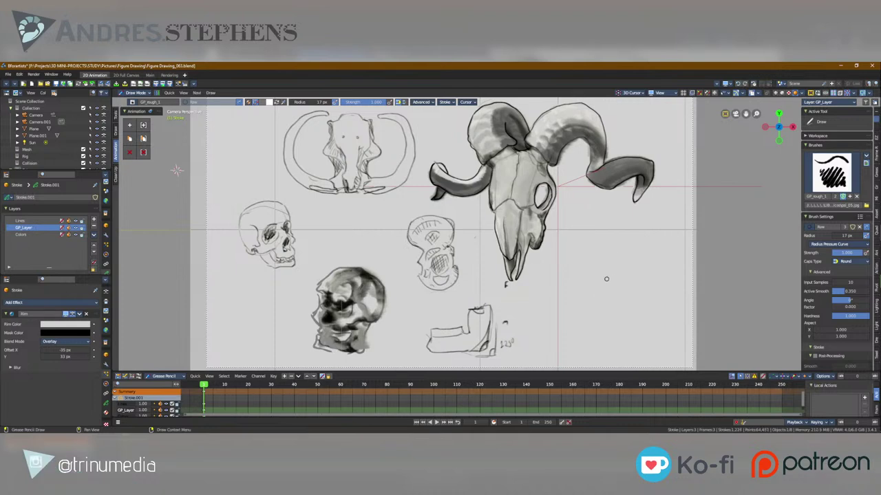
Step: Choose the GP_oil_2 brush and set its radius to 233 px
{"action": "left_click", "coordinate": [832, 172]}
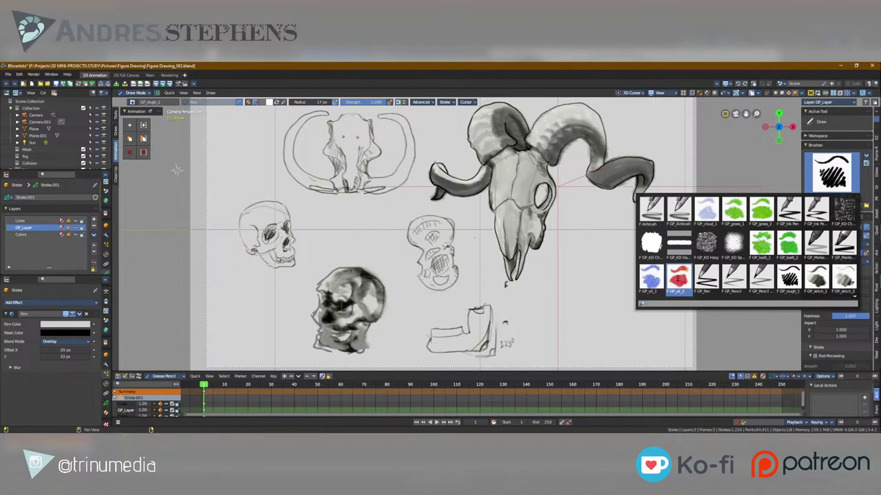
{"action": "left_click", "coordinate": [677, 279]}
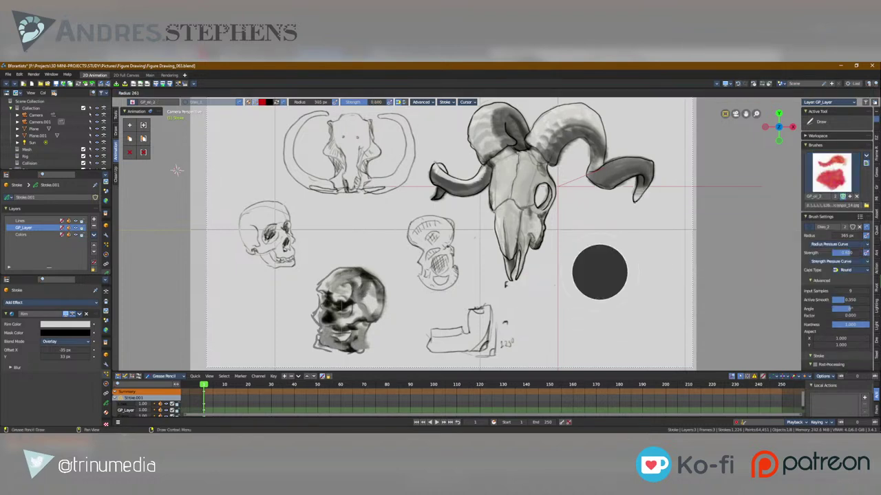
{"action": "left_click", "coordinate": [594, 297]}
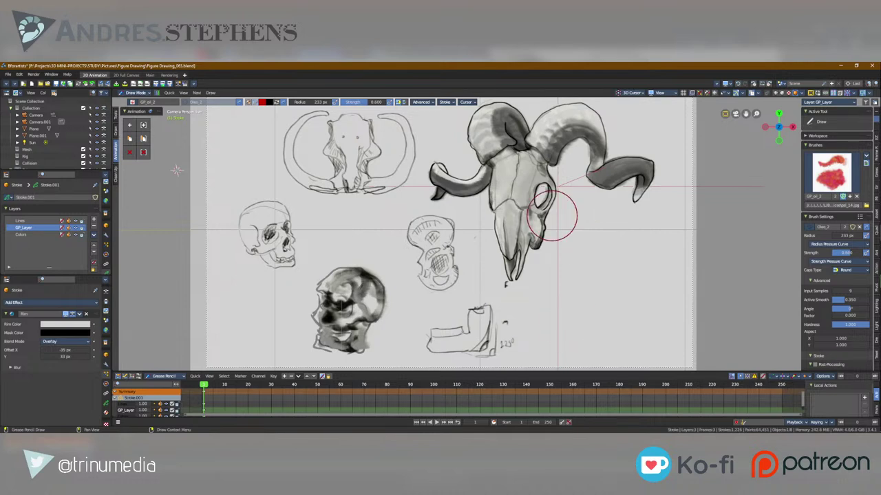
Step: Paint an S-shaped red oil stroke below the ram skull's horn and cover it with overlapping red strokes into a dense patch
{"action": "mouse_move", "coordinate": [615, 232]}
{"action": "left_mouse_down"}
{"action": "mouse_move", "coordinate": [640, 303]}
{"action": "mouse_move", "coordinate": [542, 316]}
{"action": "left_mouse_up"}
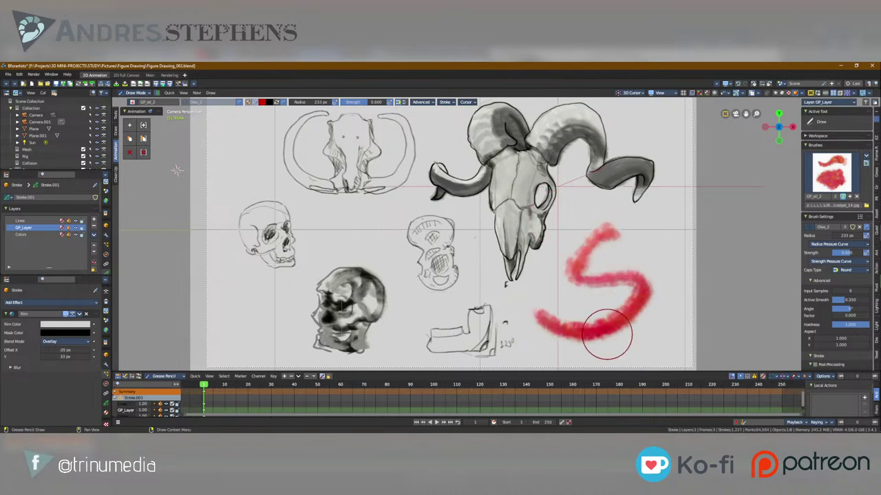
{"action": "mouse_move", "coordinate": [603, 335]}
{"action": "left_mouse_down"}
{"action": "mouse_move", "coordinate": [581, 309]}
{"action": "mouse_move", "coordinate": [682, 216]}
{"action": "mouse_move", "coordinate": [629, 234]}
{"action": "mouse_move", "coordinate": [482, 337]}
{"action": "mouse_move", "coordinate": [574, 231]}
{"action": "left_mouse_up"}
{"action": "mouse_move", "coordinate": [621, 251]}
{"action": "left_mouse_down"}
{"action": "mouse_move", "coordinate": [583, 306]}
{"action": "mouse_move", "coordinate": [543, 326]}
{"action": "left_mouse_up"}
{"action": "left_click_drag", "start_coordinate": [647, 267], "coordinate": [585, 330]}
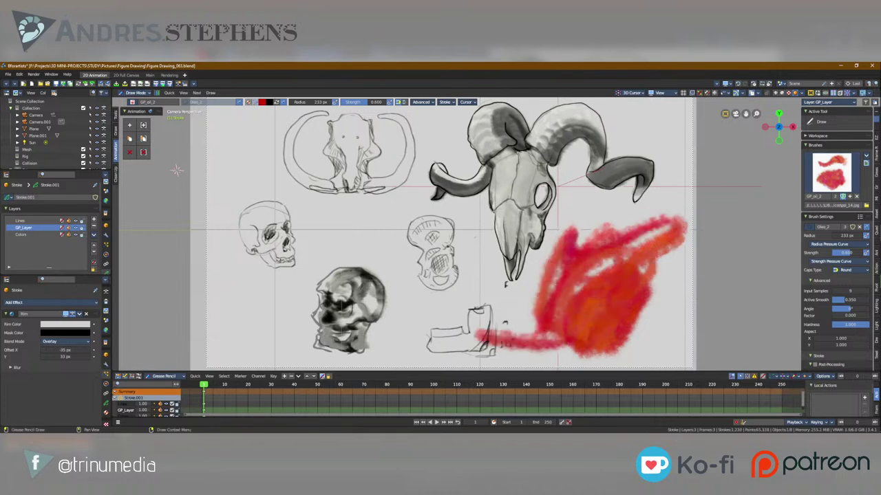
{"action": "left_click_drag", "start_coordinate": [619, 255], "coordinate": [586, 311]}
{"action": "mouse_move", "coordinate": [639, 350]}
{"action": "left_mouse_down"}
{"action": "mouse_move", "coordinate": [586, 314]}
{"action": "mouse_move", "coordinate": [609, 268]}
{"action": "left_mouse_up"}
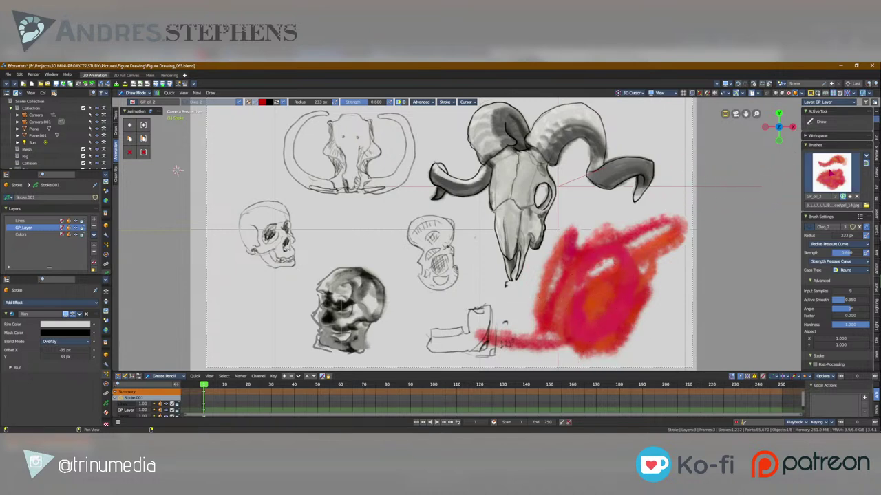
Step: Leave Draw Mode, select the Plane.001 background mesh, switch it to Vertex Paint mode and show its available brushes
{"action": "scroll", "coordinate": [818, 228], "scroll_direction": "down", "scroll_amount": 2}
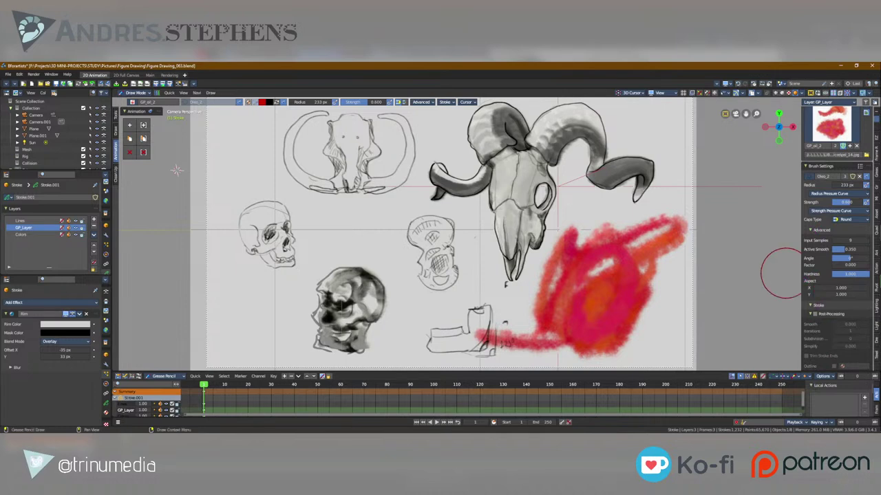
{"action": "key", "text": "Tab"}
{"action": "left_click", "coordinate": [358, 249]}
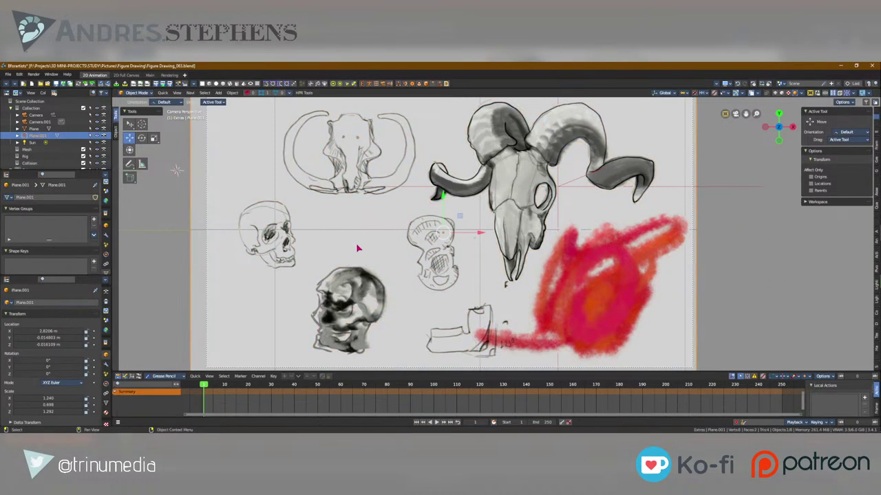
{"action": "key", "text": "v"}
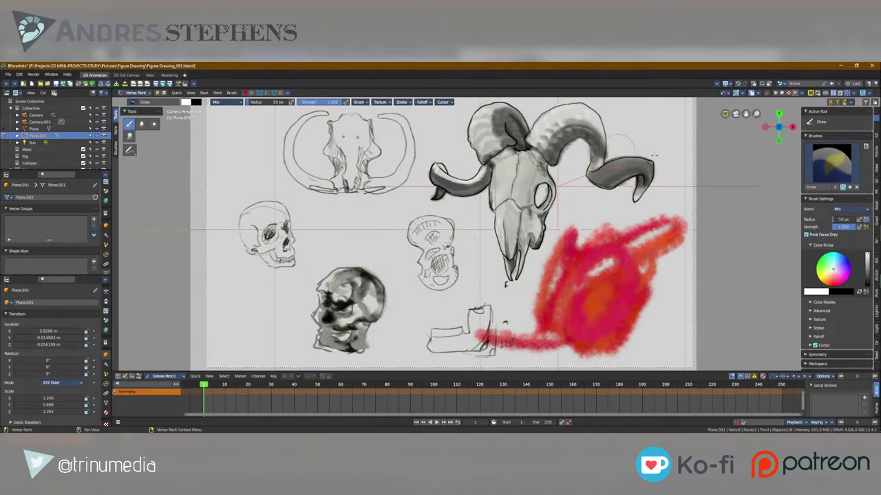
{"action": "left_click", "coordinate": [116, 144]}
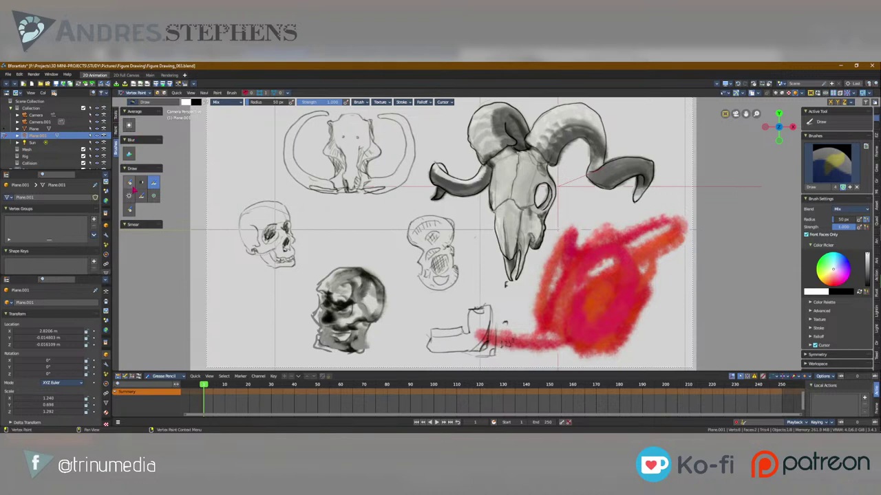
Step: Expand the vertex paint brush's Advanced and Texture settings and review the texture mapping options, keeping Tiled
{"action": "left_click", "coordinate": [815, 311]}
{"action": "scroll", "coordinate": [815, 313], "scroll_direction": "down", "scroll_amount": 3}
{"action": "left_click", "coordinate": [810, 274]}
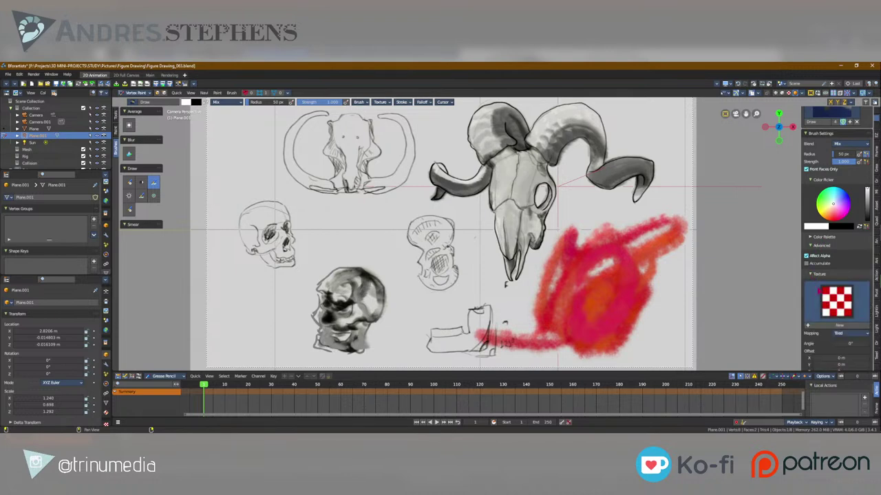
{"action": "scroll", "coordinate": [828, 275], "scroll_direction": "down", "scroll_amount": 3}
{"action": "left_click", "coordinate": [829, 235]}
{"action": "left_click", "coordinate": [842, 204]}
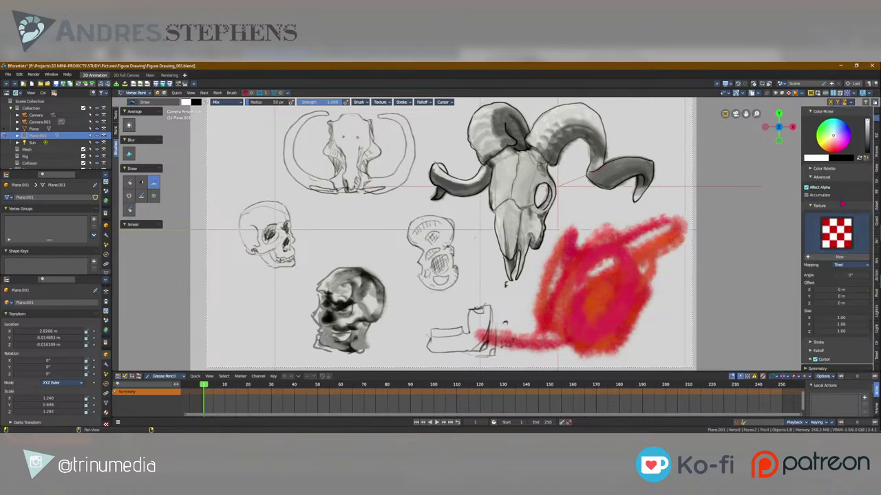
{"action": "left_click", "coordinate": [842, 265]}
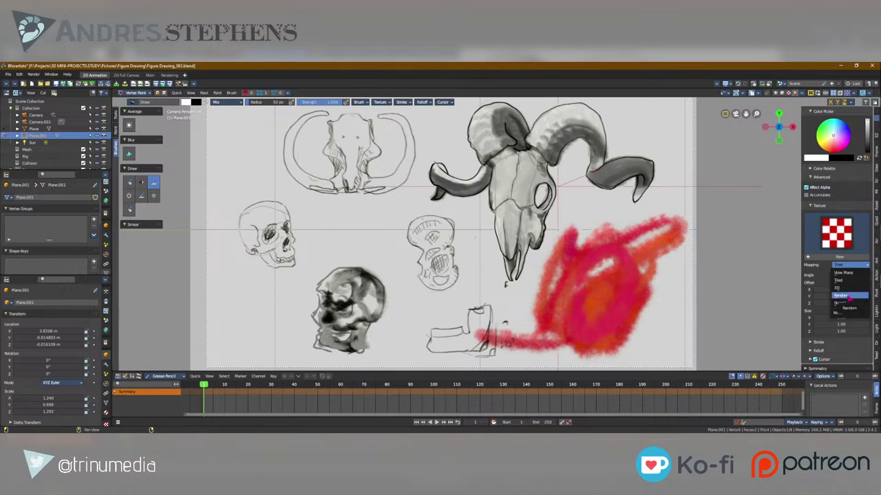
{"action": "left_click", "coordinate": [838, 280]}
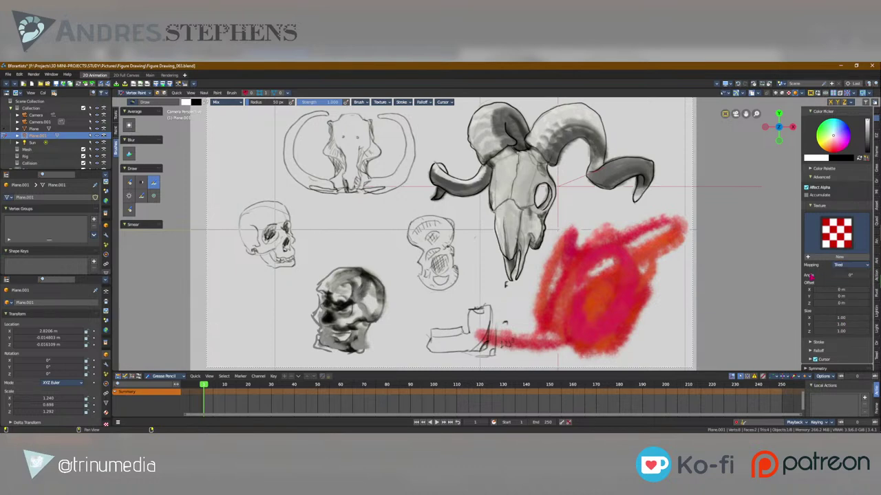
Step: Examine the vertex paint brush's Stroke settings, including the stroke method options, and expand its Falloff settings
{"action": "scroll", "coordinate": [813, 296], "scroll_direction": "down", "scroll_amount": 2}
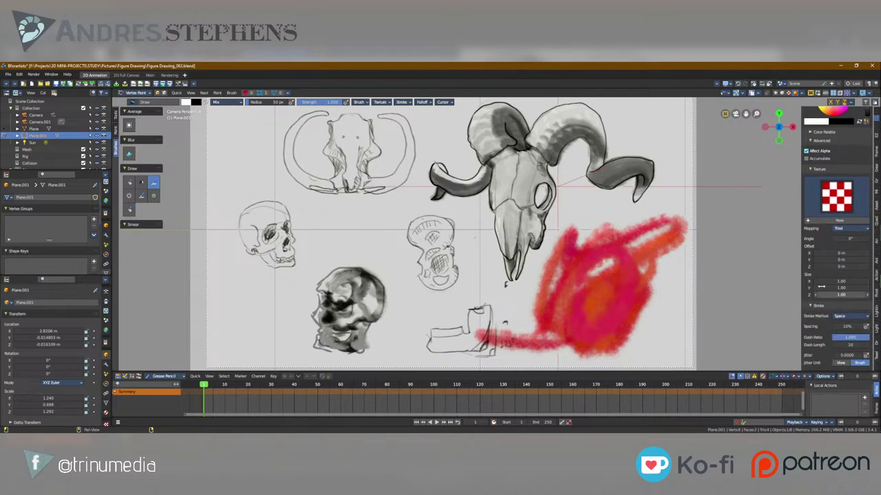
{"action": "scroll", "coordinate": [819, 294], "scroll_direction": "down", "scroll_amount": 4}
{"action": "left_click", "coordinate": [847, 236]}
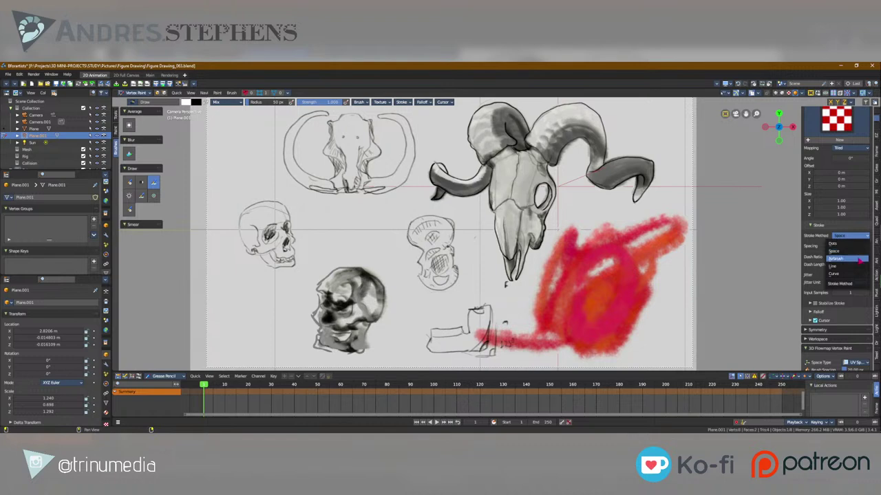
{"action": "left_click", "coordinate": [816, 273]}
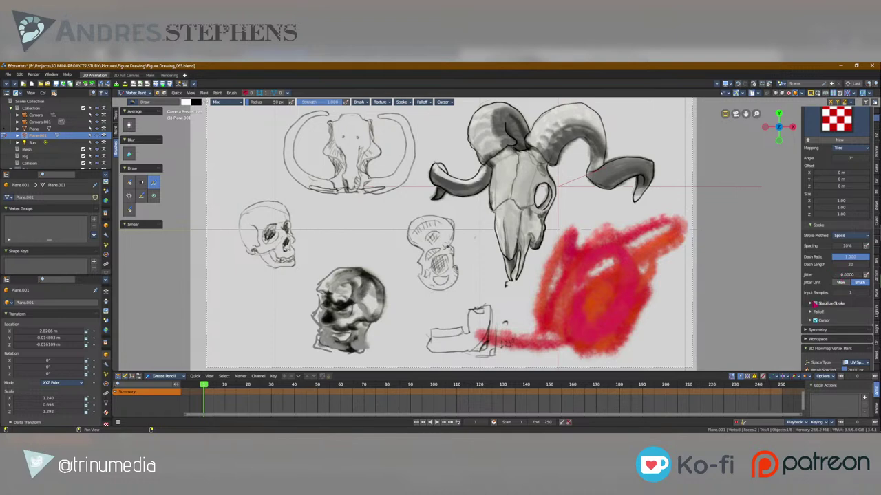
{"action": "left_click", "coordinate": [815, 312]}
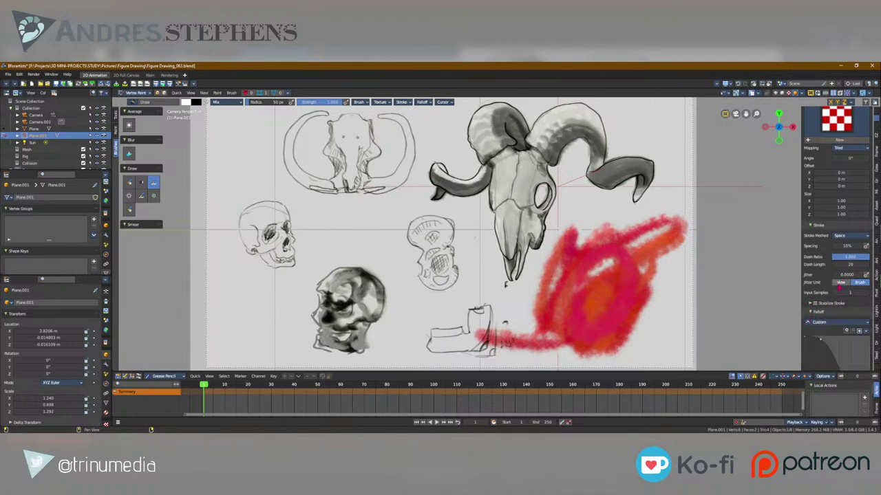
Step: Examine the vertex paint brush's settings again, expanding Stabilize Stroke and the Color Palette
{"action": "scroll", "coordinate": [817, 222], "scroll_direction": "up", "scroll_amount": 2}
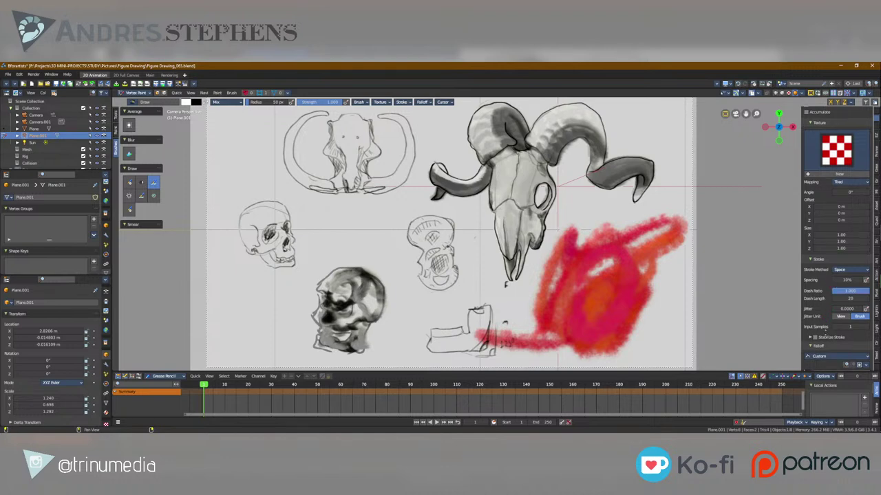
{"action": "scroll", "coordinate": [819, 336], "scroll_direction": "down", "scroll_amount": 1}
{"action": "left_click", "coordinate": [815, 317]}
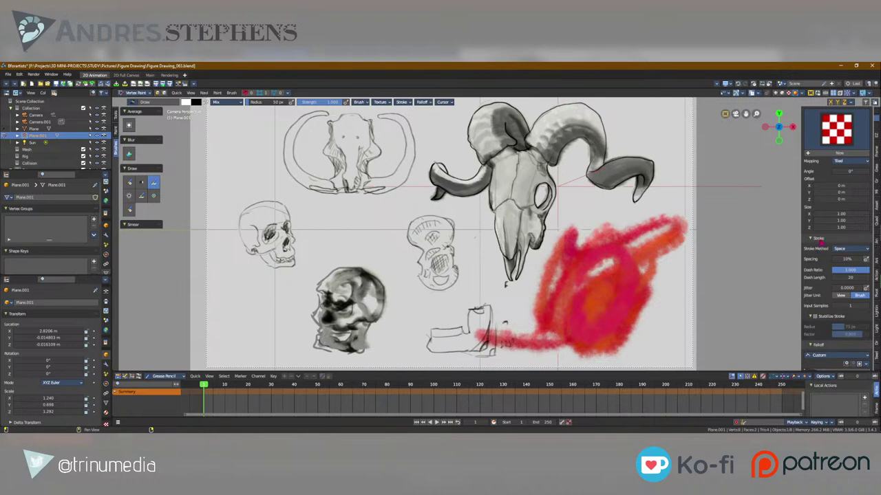
{"action": "scroll", "coordinate": [821, 239], "scroll_direction": "up", "scroll_amount": 8}
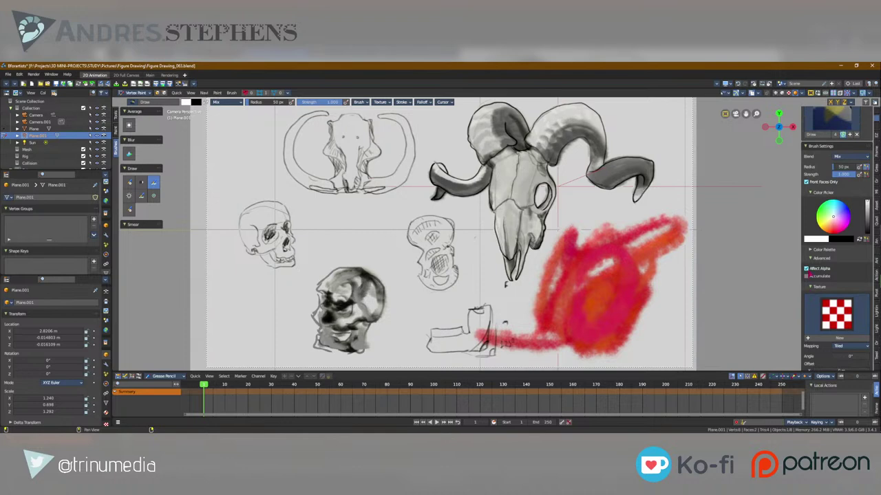
{"action": "left_click", "coordinate": [819, 249]}
{"action": "scroll", "coordinate": [826, 276], "scroll_direction": "up", "scroll_amount": 1}
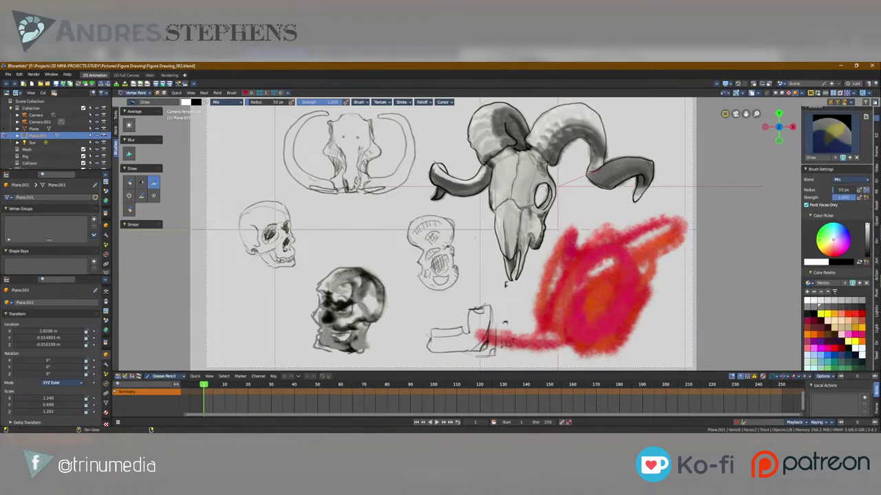
{"action": "scroll", "coordinate": [825, 282], "scroll_direction": "down", "scroll_amount": 8}
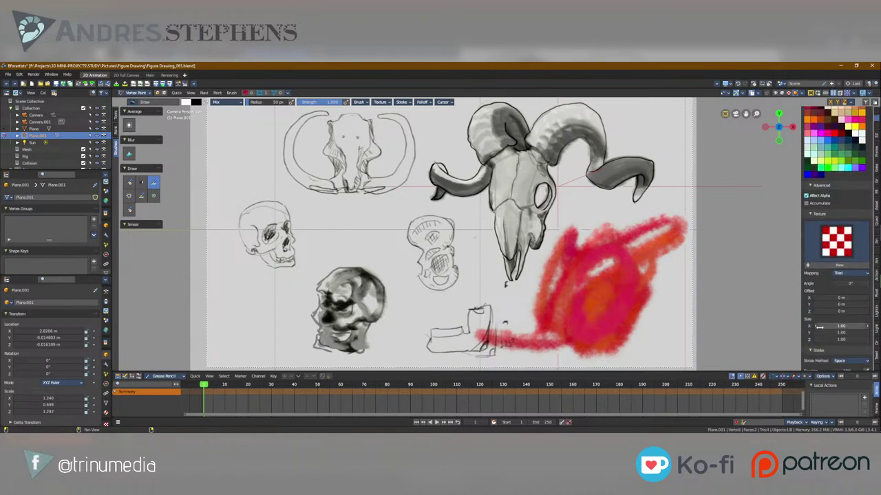
{"action": "scroll", "coordinate": [819, 326], "scroll_direction": "down", "scroll_amount": 5}
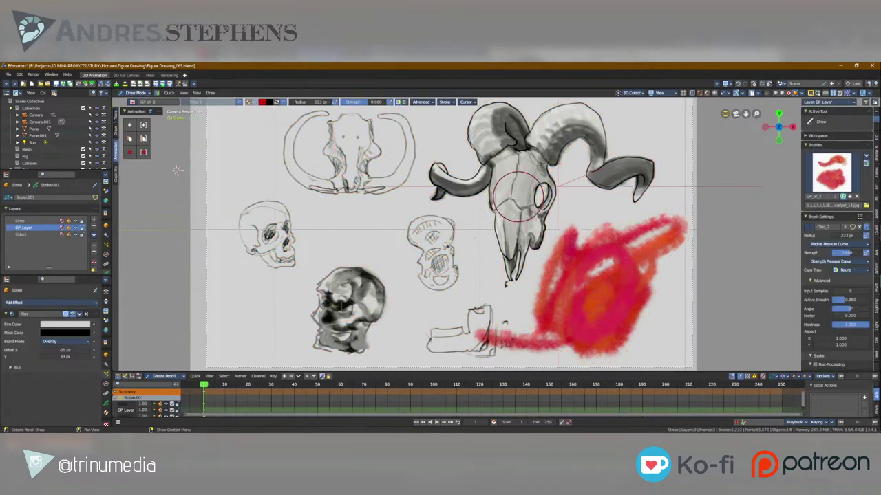
Step: Review the Grease Pencil oil brush's Advanced, Post-Processing and Randomize settings and bend its Jitter curve with a point at about 0.63, 0.37
{"action": "scroll", "coordinate": [820, 298], "scroll_direction": "down", "scroll_amount": 2}
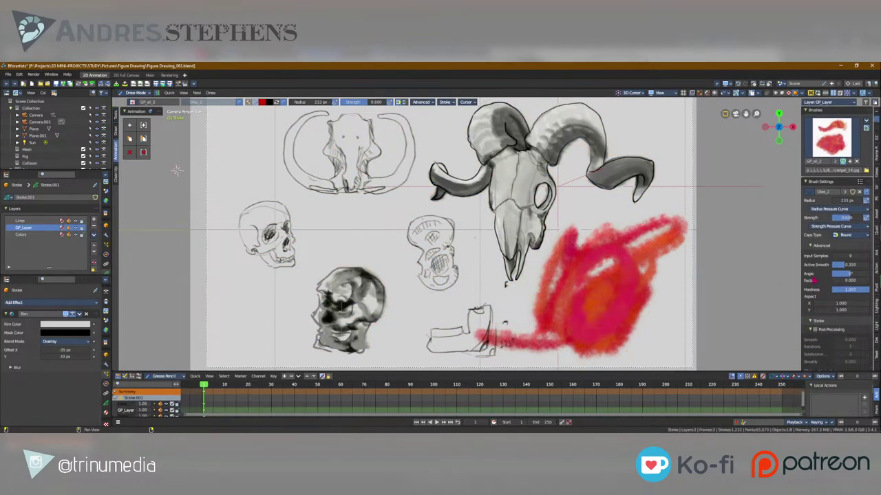
{"action": "scroll", "coordinate": [825, 254], "scroll_direction": "down", "scroll_amount": 2}
{"action": "scroll", "coordinate": [819, 322], "scroll_direction": "down", "scroll_amount": 1}
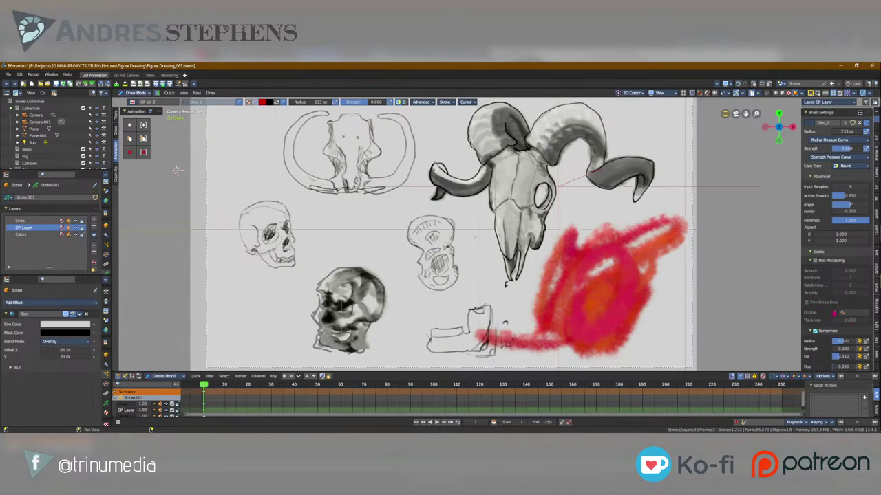
{"action": "scroll", "coordinate": [821, 331], "scroll_direction": "down", "scroll_amount": 3}
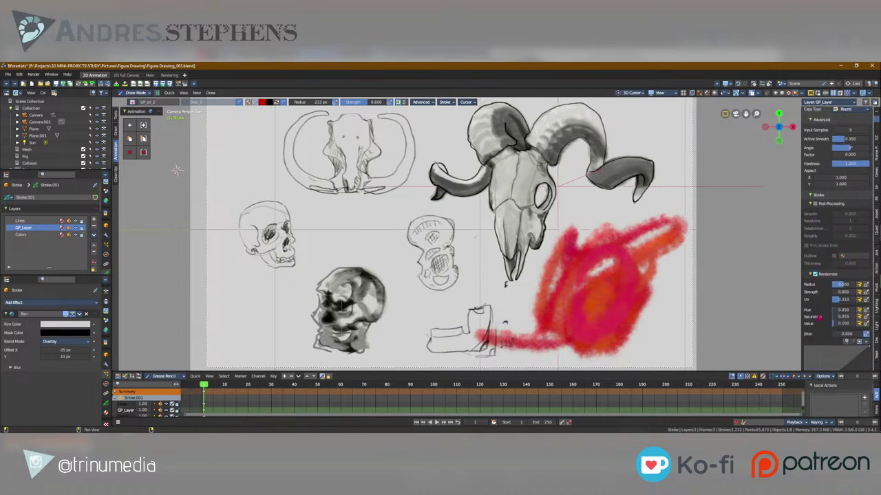
{"action": "scroll", "coordinate": [820, 332], "scroll_direction": "down", "scroll_amount": 3}
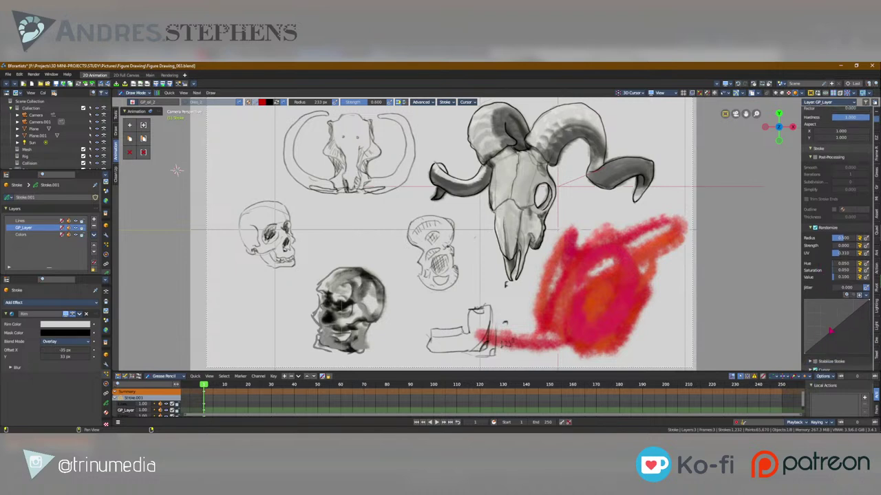
{"action": "mouse_move", "coordinate": [840, 332]}
{"action": "left_mouse_down"}
{"action": "mouse_move", "coordinate": [849, 335]}
{"action": "mouse_move", "coordinate": [839, 325]}
{"action": "mouse_move", "coordinate": [845, 333]}
{"action": "left_mouse_up"}
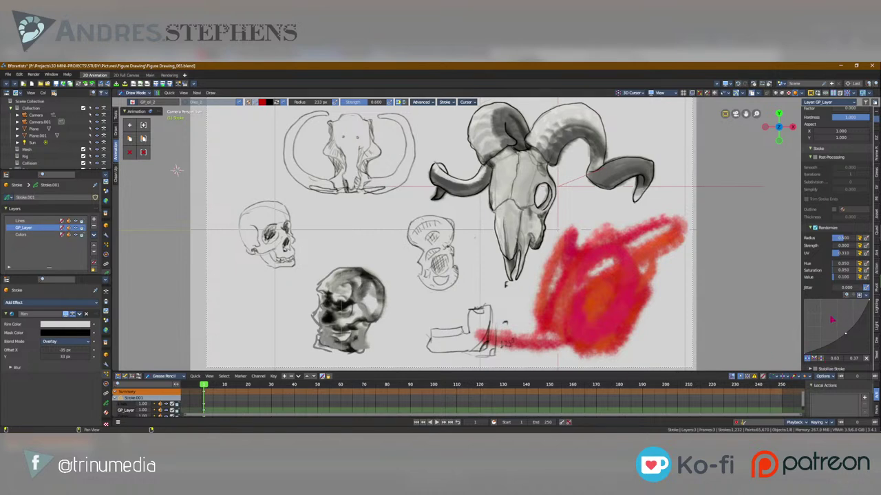
{"action": "scroll", "coordinate": [833, 310], "scroll_direction": "down", "scroll_amount": 6}
{"action": "scroll", "coordinate": [837, 255], "scroll_direction": "down", "scroll_amount": 3}
{"action": "scroll", "coordinate": [832, 260], "scroll_direction": "up", "scroll_amount": 18}
{"action": "scroll", "coordinate": [833, 275], "scroll_direction": "up", "scroll_amount": 3}
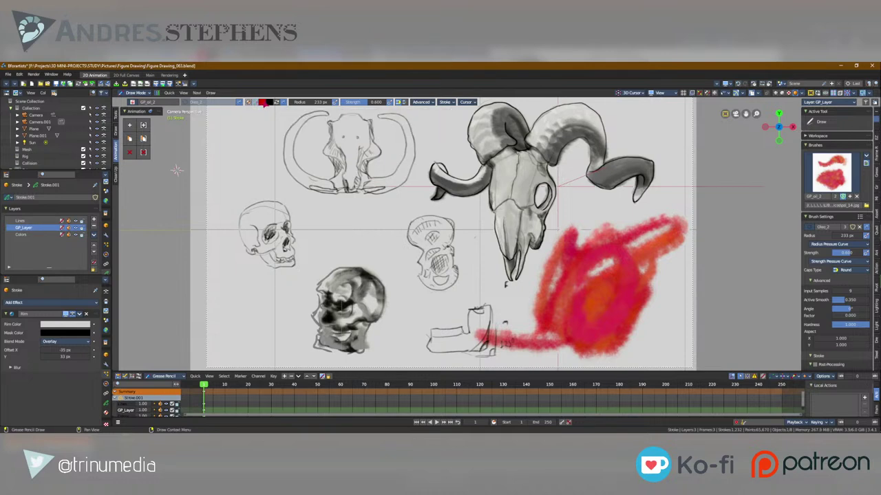
Step: Pick a green brush colour and paint a patch above the shaded skull and a long looping stroke along the paper's left edge
{"action": "left_click", "coordinate": [261, 103]}
{"action": "left_click", "coordinate": [252, 125]}
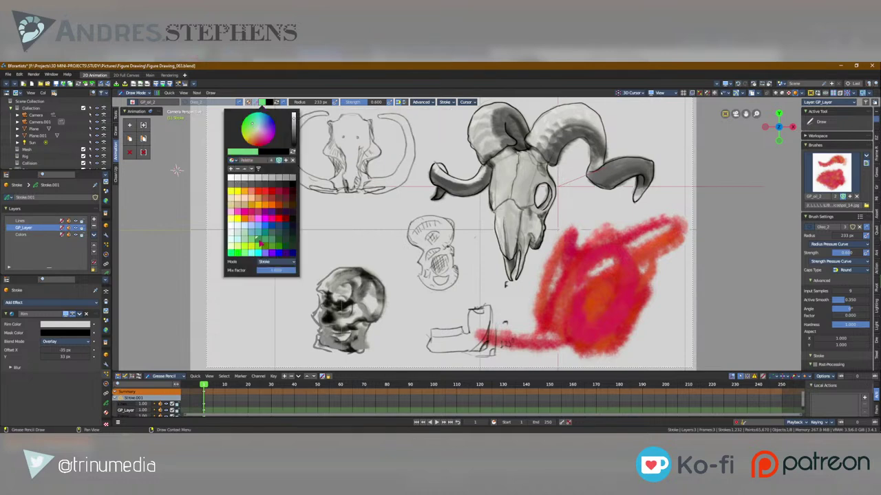
{"action": "mouse_move", "coordinate": [325, 224]}
{"action": "left_mouse_down"}
{"action": "mouse_move", "coordinate": [341, 239]}
{"action": "mouse_move", "coordinate": [365, 227]}
{"action": "left_mouse_up"}
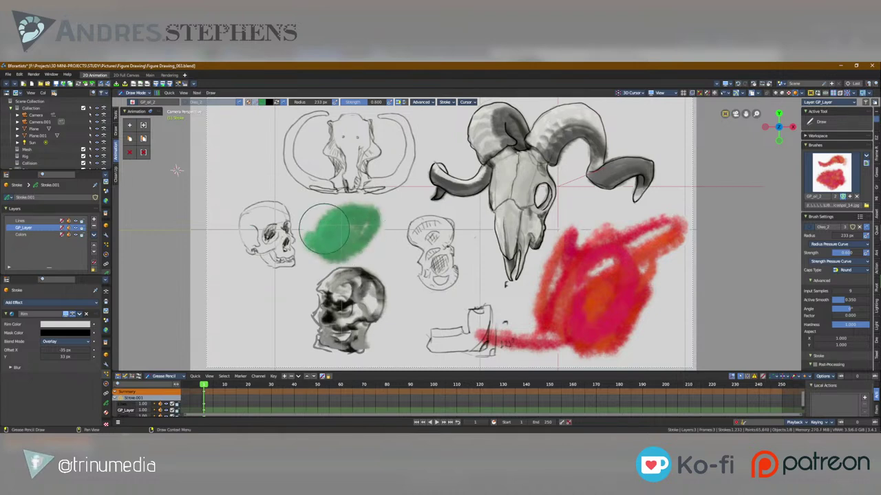
{"action": "mouse_move", "coordinate": [243, 152]}
{"action": "left_mouse_down"}
{"action": "mouse_move", "coordinate": [213, 223]}
{"action": "mouse_move", "coordinate": [231, 122]}
{"action": "left_mouse_up"}
Step: Change the brush colour to purple and paint overlapping strokes above the small skull, reaching to the green patch
{"action": "left_click", "coordinate": [262, 102]}
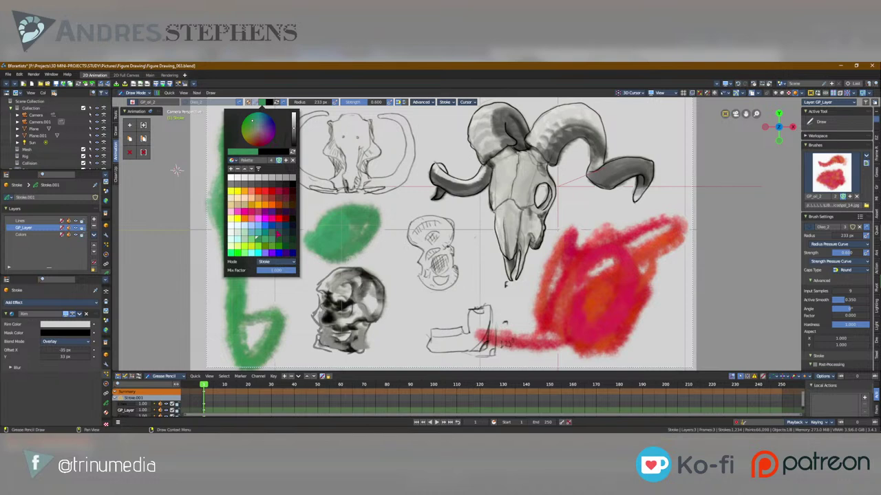
{"action": "left_click", "coordinate": [272, 212]}
{"action": "mouse_move", "coordinate": [241, 133]}
{"action": "left_mouse_down"}
{"action": "mouse_move", "coordinate": [249, 155]}
{"action": "mouse_move", "coordinate": [241, 155]}
{"action": "mouse_move", "coordinate": [230, 210]}
{"action": "mouse_move", "coordinate": [234, 158]}
{"action": "mouse_move", "coordinate": [326, 220]}
{"action": "left_mouse_up"}
{"action": "left_click", "coordinate": [262, 102]}
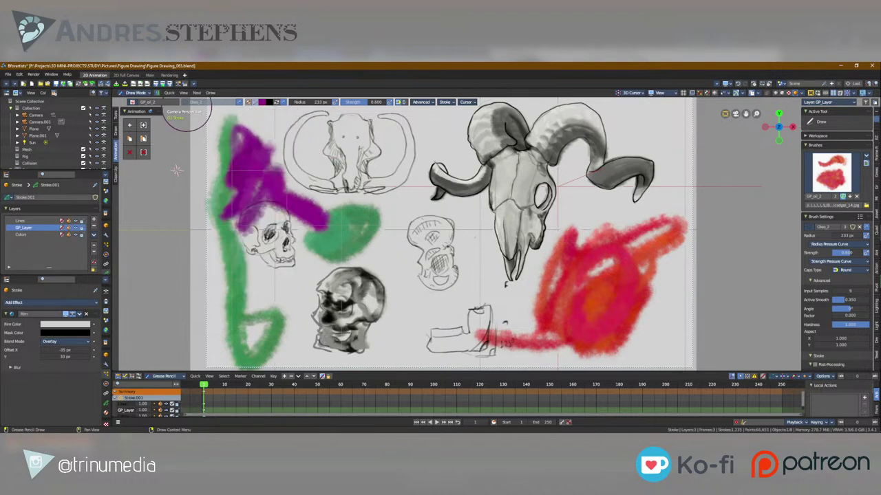
Step: Choose a different stroke material and paint long purple strokes below the tusked skull and down through the middle of the page
{"action": "left_click", "coordinate": [222, 103]}
{"action": "left_click", "coordinate": [173, 151]}
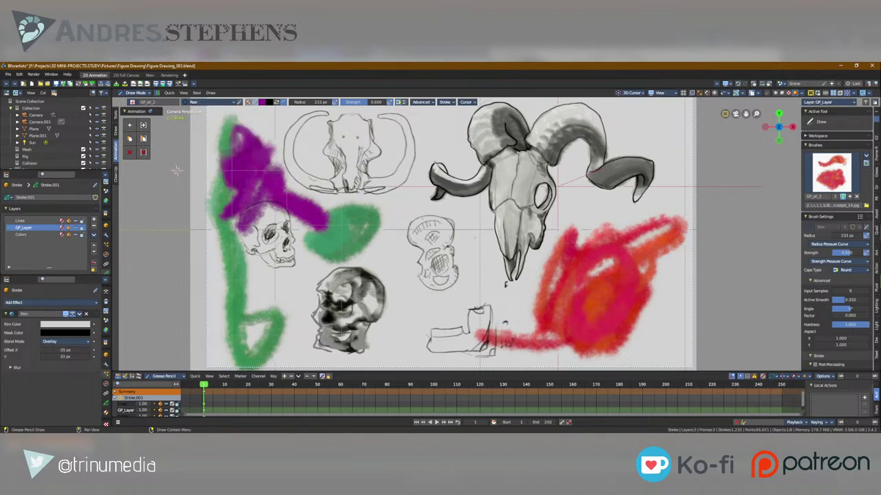
{"action": "left_click_drag", "start_coordinate": [241, 145], "coordinate": [310, 219]}
{"action": "mouse_move", "coordinate": [402, 238]}
{"action": "left_mouse_down"}
{"action": "mouse_move", "coordinate": [416, 268]}
{"action": "mouse_move", "coordinate": [423, 362]}
{"action": "mouse_move", "coordinate": [413, 123]}
{"action": "mouse_move", "coordinate": [269, 205]}
{"action": "left_mouse_up"}
Step: Switch the stroke material to Grey.001 and draw large purple filled shapes over the ram skull and the tusked skull
{"action": "left_click", "coordinate": [203, 103]}
{"action": "left_click", "coordinate": [179, 145]}
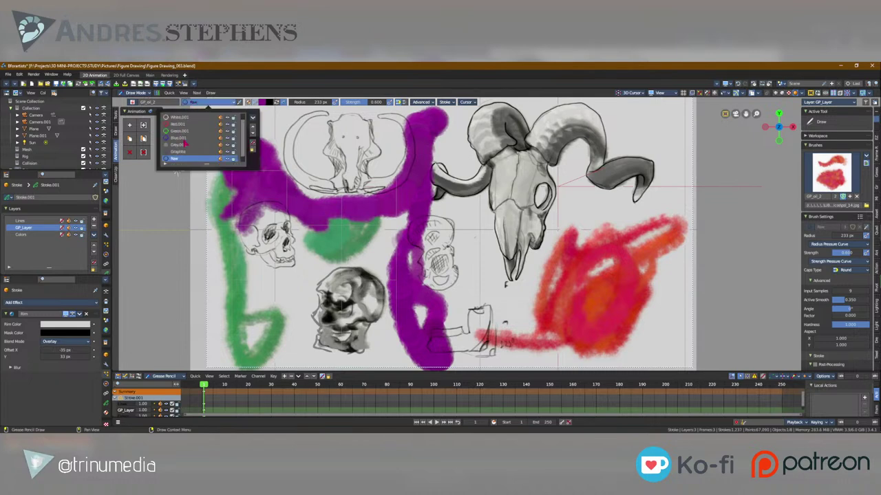
{"action": "mouse_move", "coordinate": [454, 183]}
{"action": "left_mouse_down"}
{"action": "mouse_move", "coordinate": [430, 272]}
{"action": "mouse_move", "coordinate": [502, 117]}
{"action": "mouse_move", "coordinate": [413, 166]}
{"action": "mouse_move", "coordinate": [441, 227]}
{"action": "left_mouse_up"}
{"action": "mouse_move", "coordinate": [373, 259]}
{"action": "left_mouse_down"}
{"action": "mouse_move", "coordinate": [385, 165]}
{"action": "mouse_move", "coordinate": [310, 131]}
{"action": "mouse_move", "coordinate": [358, 289]}
{"action": "mouse_move", "coordinate": [389, 173]}
{"action": "left_mouse_up"}
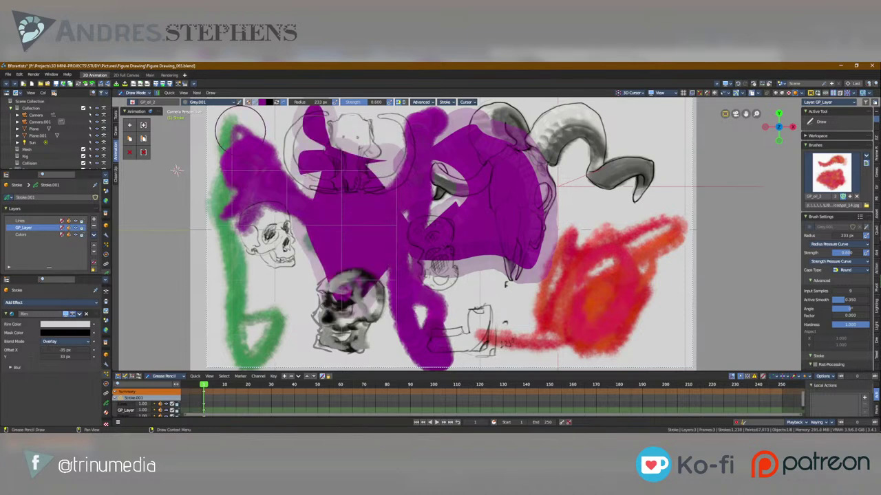
Step: Set the stroke material back to Oleo_2
{"action": "left_click", "coordinate": [206, 103]}
{"action": "scroll", "coordinate": [233, 145], "scroll_direction": "up", "scroll_amount": 2}
{"action": "scroll", "coordinate": [243, 151], "scroll_direction": "down", "scroll_amount": 2}
{"action": "left_click", "coordinate": [193, 159]}
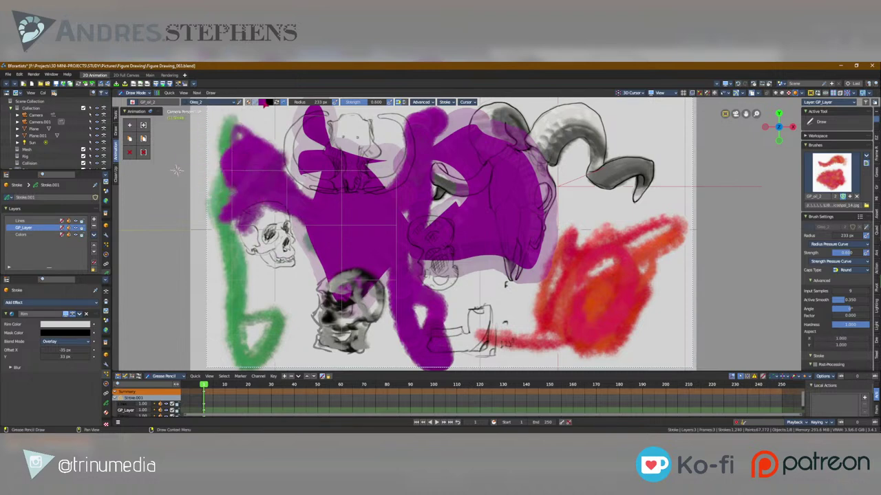
{"action": "left_click", "coordinate": [264, 101]}
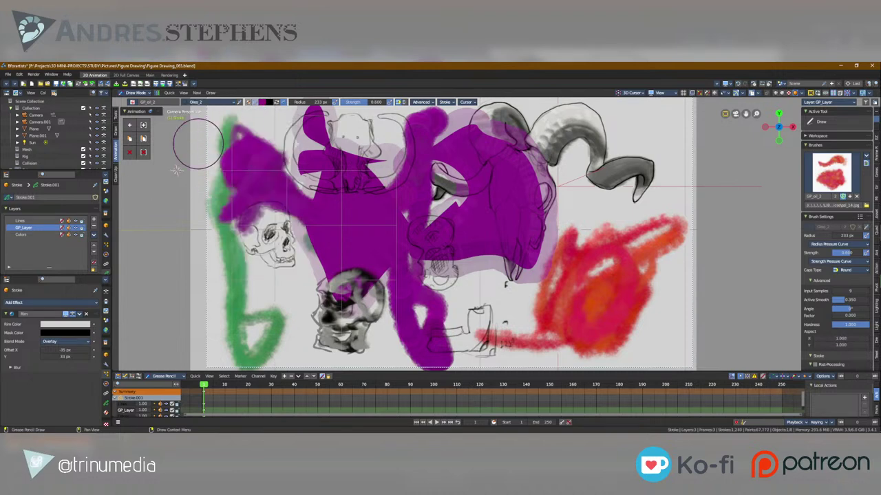
Step: Activate the Tint tool, choose bright green in Stroke & Fill mode and tint the purple patch above the small skull
{"action": "left_click", "coordinate": [116, 116]}
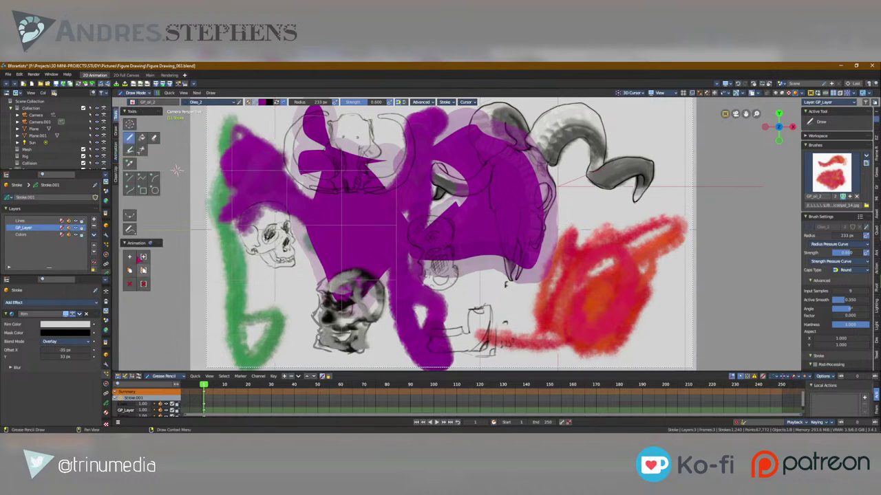
{"action": "left_click", "coordinate": [129, 150]}
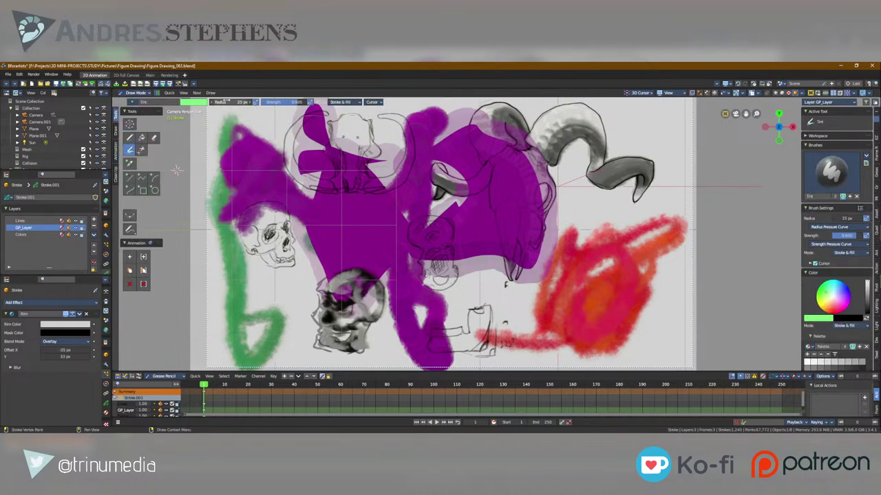
{"action": "left_click", "coordinate": [199, 103]}
{"action": "left_click", "coordinate": [200, 129]}
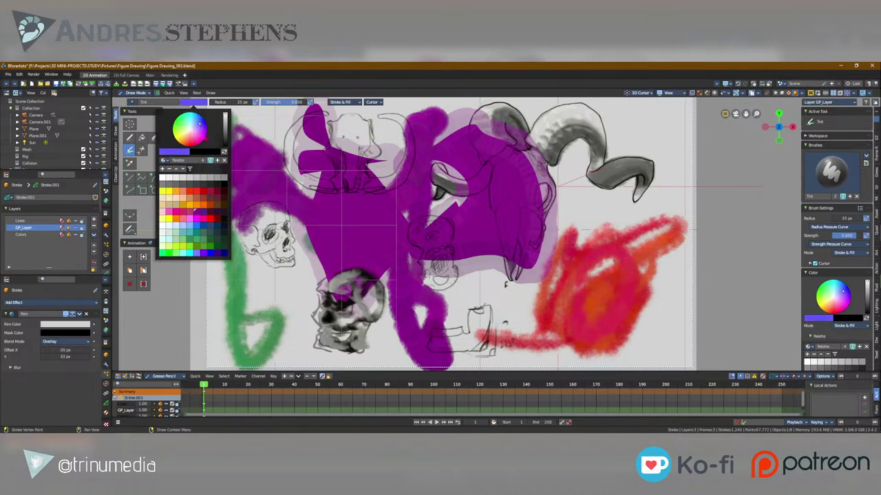
{"action": "left_click", "coordinate": [190, 146]}
{"action": "left_click_drag", "start_coordinate": [189, 146], "coordinate": [177, 123]}
{"action": "left_click_drag", "start_coordinate": [267, 151], "coordinate": [249, 177]}
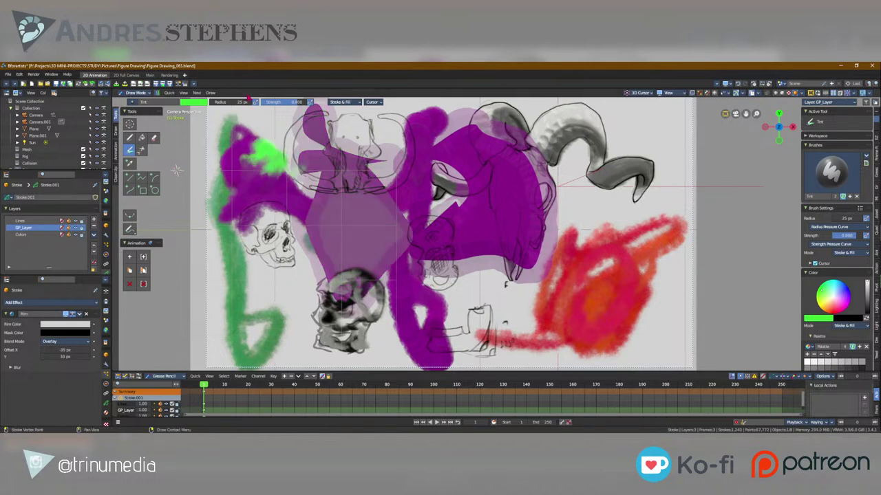
{"action": "left_click", "coordinate": [344, 101]}
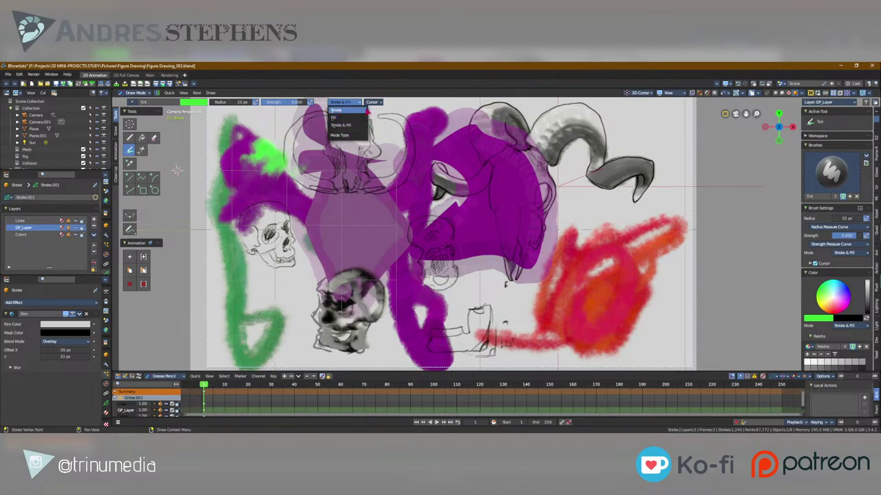
{"action": "mouse_move", "coordinate": [252, 216]}
{"action": "left_mouse_down"}
{"action": "mouse_move", "coordinate": [254, 194]}
{"action": "mouse_move", "coordinate": [282, 176]}
{"action": "mouse_move", "coordinate": [265, 172]}
{"action": "mouse_move", "coordinate": [251, 182]}
{"action": "mouse_move", "coordinate": [230, 162]}
{"action": "mouse_move", "coordinate": [233, 136]}
{"action": "mouse_move", "coordinate": [236, 180]}
{"action": "mouse_move", "coordinate": [244, 165]}
{"action": "left_mouse_up"}
Step: Switch the Grease Pencil object to Vertex Paint mode, brush light green over the tinted patch and return to Draw Mode
{"action": "key", "text": "ctrl+Tab"}
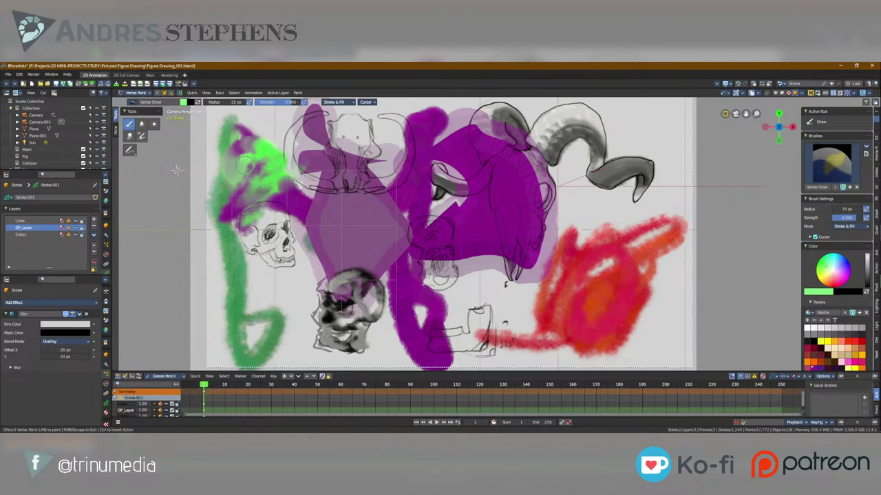
{"action": "left_click_drag", "start_coordinate": [246, 164], "coordinate": [238, 136]}
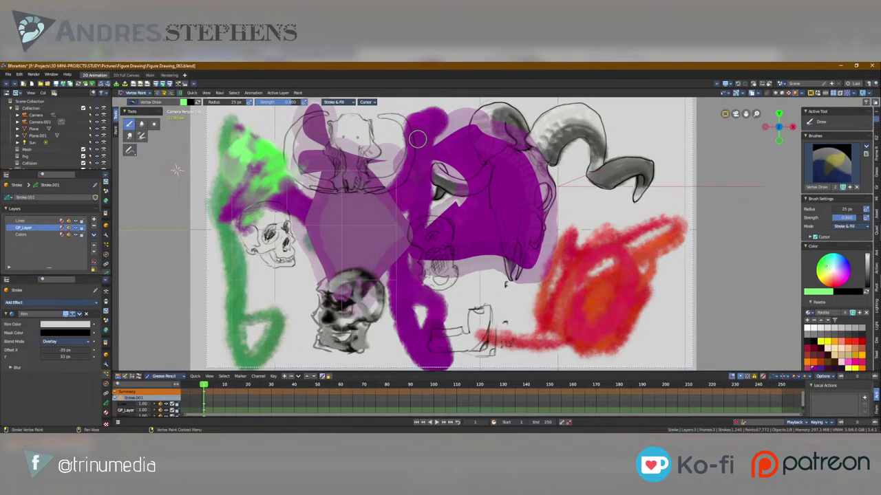
{"action": "key", "text": "ctrl+Tab"}
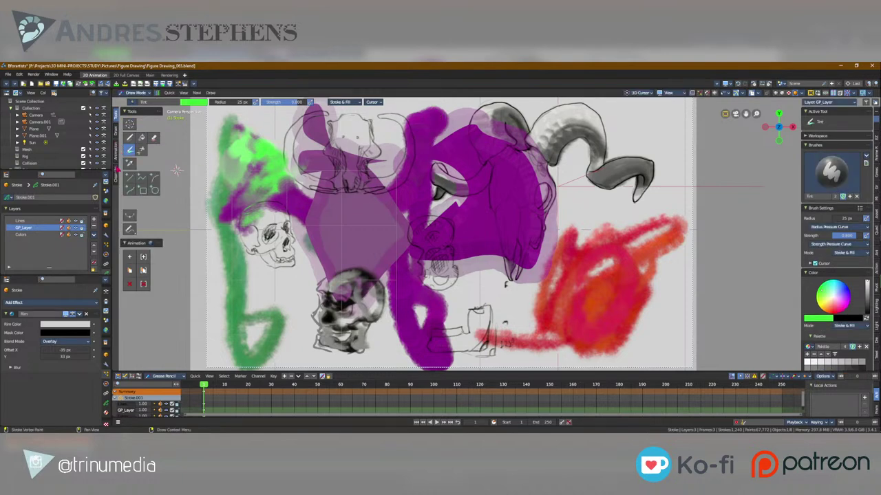
Step: Browse the Clean Up, Animation and Draw tool groups available in Draw Mode
{"action": "left_click", "coordinate": [117, 176]}
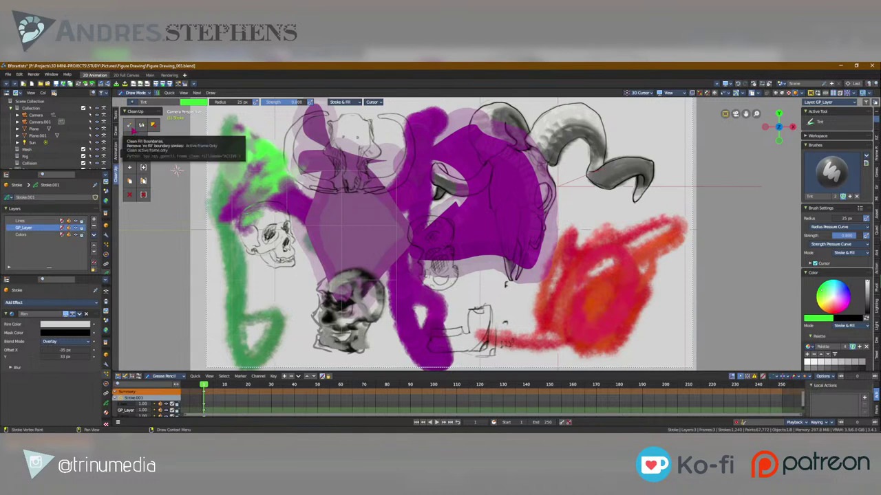
{"action": "left_click", "coordinate": [117, 151]}
{"action": "left_click", "coordinate": [116, 131]}
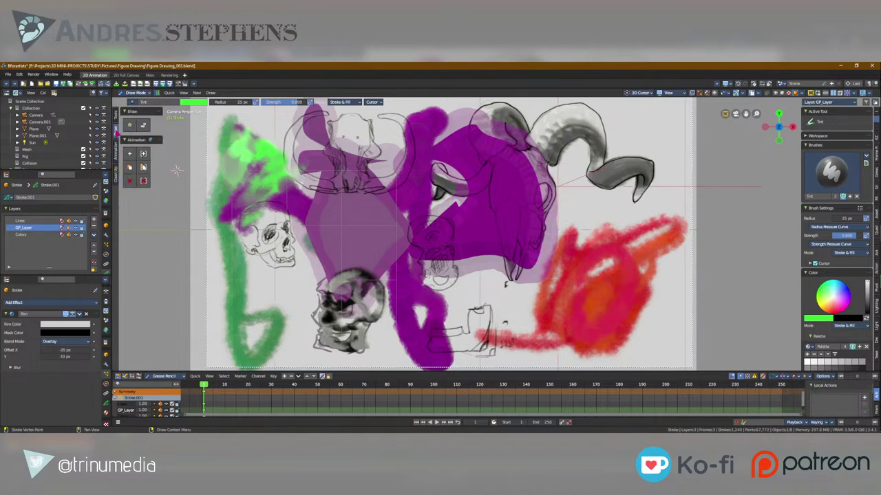
Step: Display the Clean Up tools with text labels, delete duplicated frames and recalculate the stroke geometry
{"action": "left_click", "coordinate": [119, 172]}
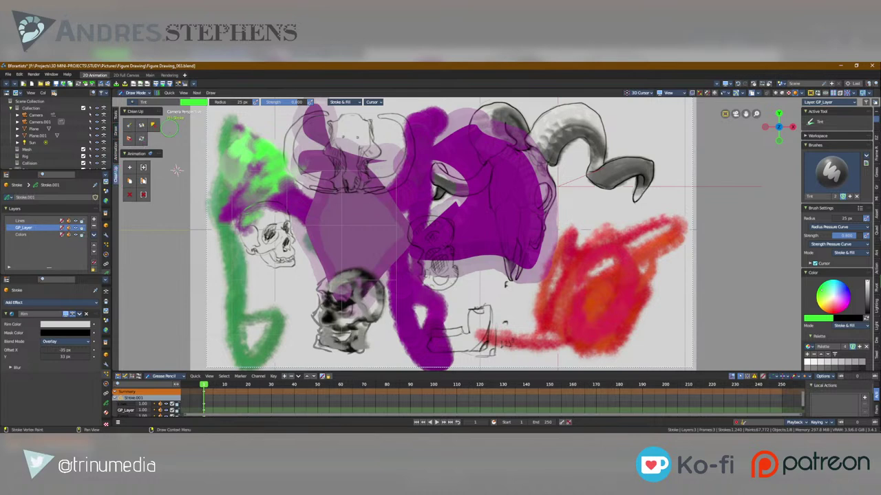
{"action": "left_click_drag", "start_coordinate": [161, 128], "coordinate": [169, 127]}
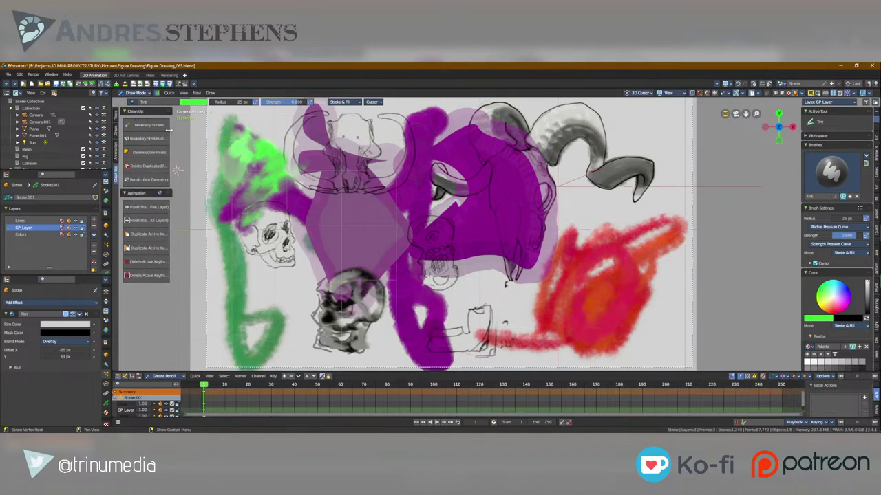
{"action": "left_click", "coordinate": [148, 166]}
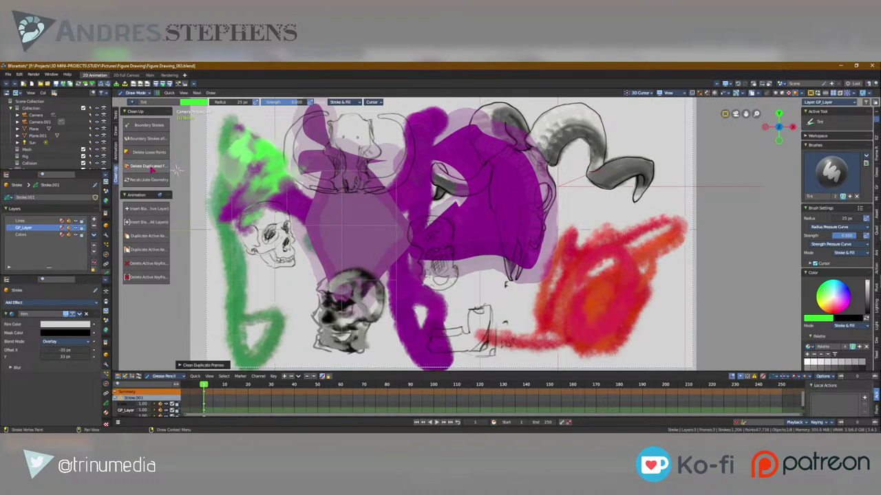
{"action": "left_click", "coordinate": [149, 182]}
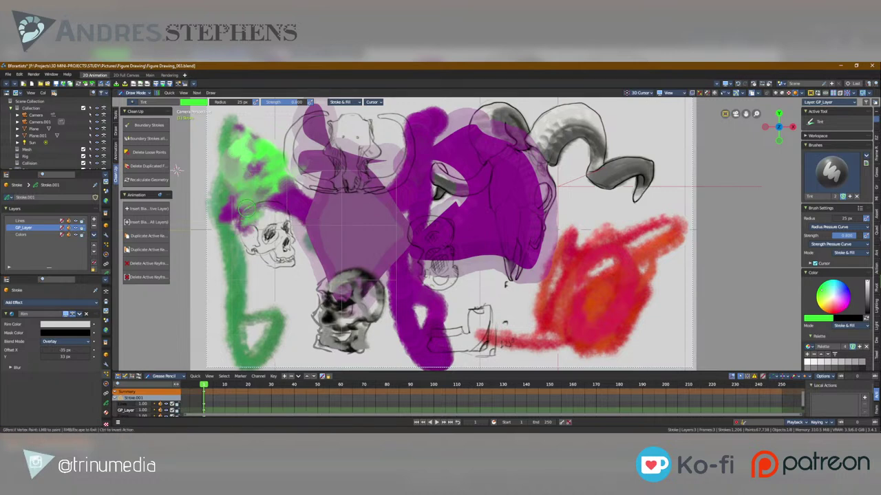
Step: Tint the purple strokes above the small skull and the adjoining purple filled shape bright green
{"action": "left_click_drag", "start_coordinate": [246, 208], "coordinate": [237, 194]}
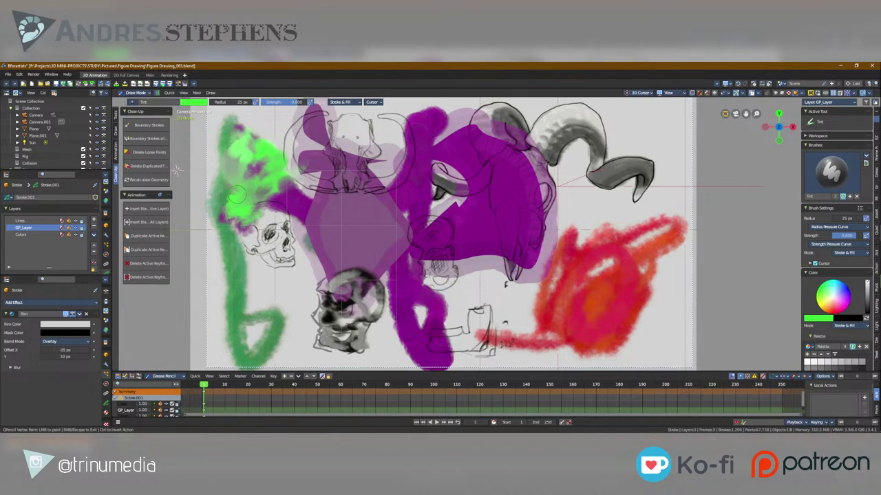
{"action": "left_click_drag", "start_coordinate": [237, 194], "coordinate": [254, 187]}
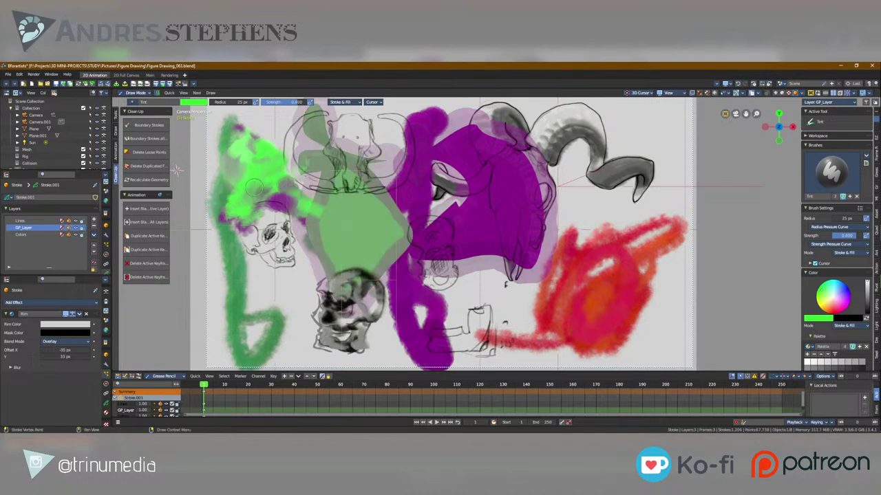
Step: Select all Grease Pencil strokes in Edit Mode and simplify them with the Fixed method
{"action": "key", "text": "Tab"}
{"action": "key", "text": "a"}
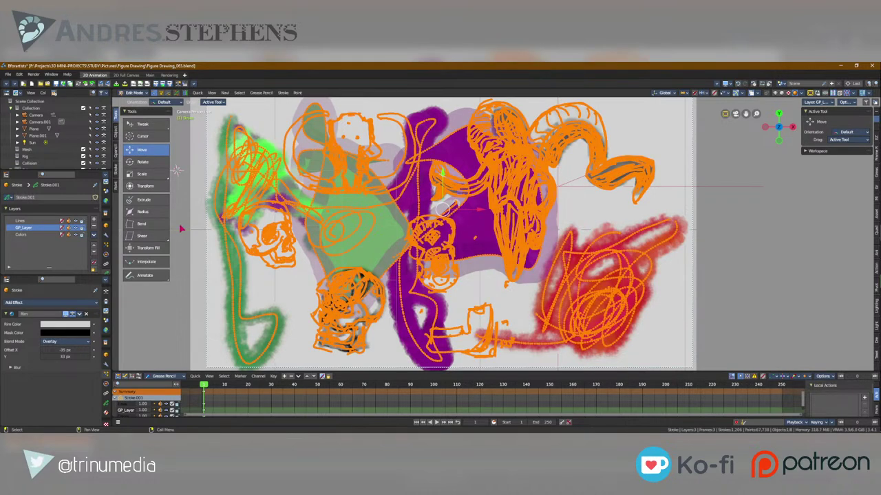
{"action": "left_click", "coordinate": [117, 170]}
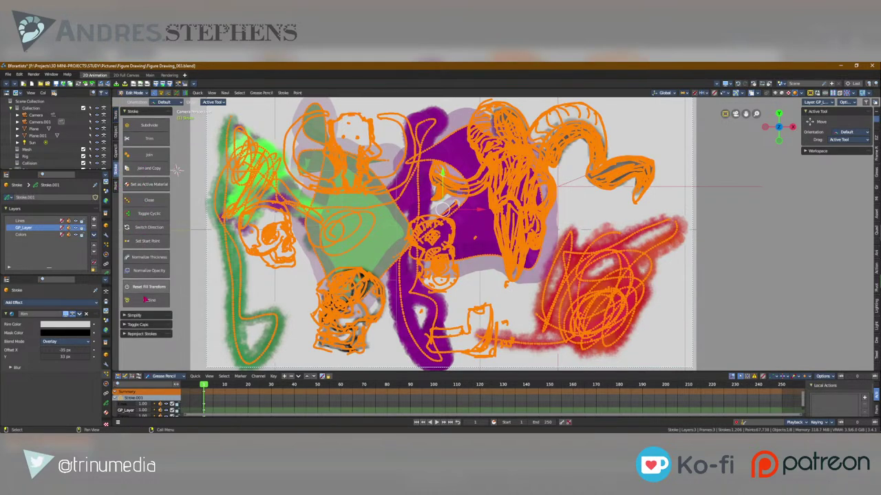
{"action": "left_click", "coordinate": [144, 316]}
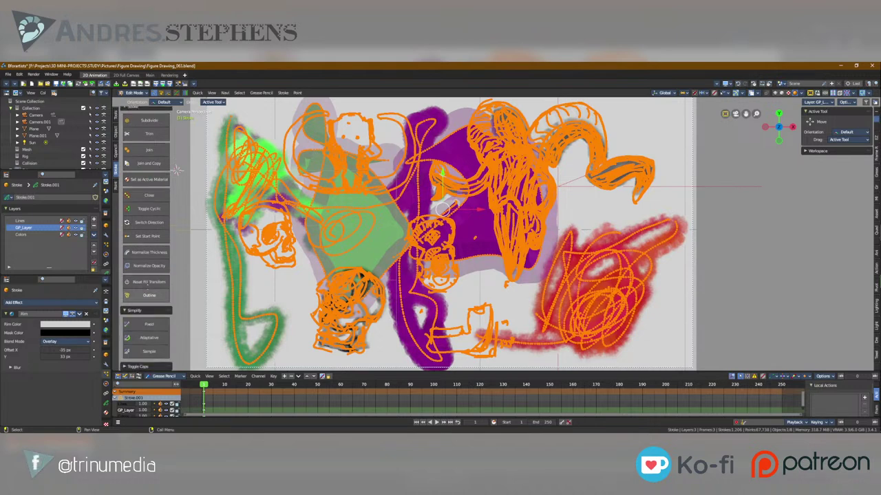
{"action": "left_click", "coordinate": [149, 316]}
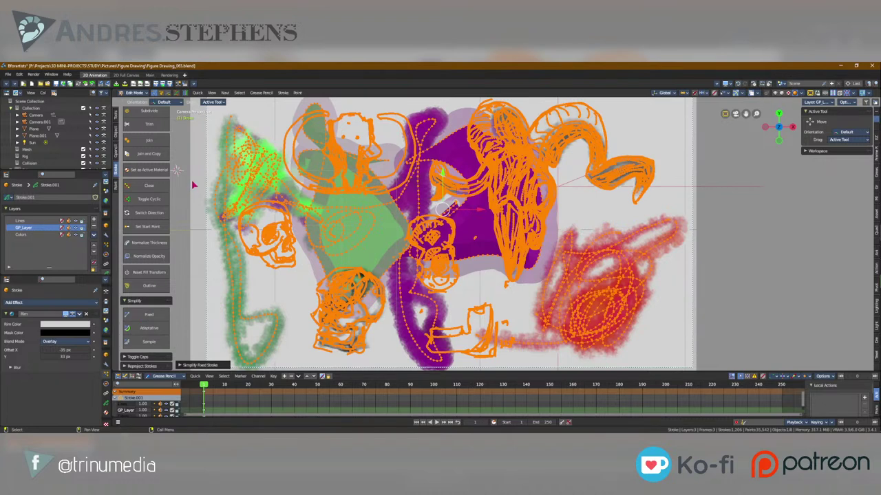
Step: Brush light green over the central purple strokes and fills in Vertex Paint mode, and switch to Object Mode
{"action": "key", "text": "Tab"}
{"action": "mouse_move", "coordinate": [283, 202]}
{"action": "left_mouse_down"}
{"action": "mouse_move", "coordinate": [318, 221]}
{"action": "mouse_move", "coordinate": [443, 179]}
{"action": "mouse_move", "coordinate": [421, 134]}
{"action": "left_mouse_up"}
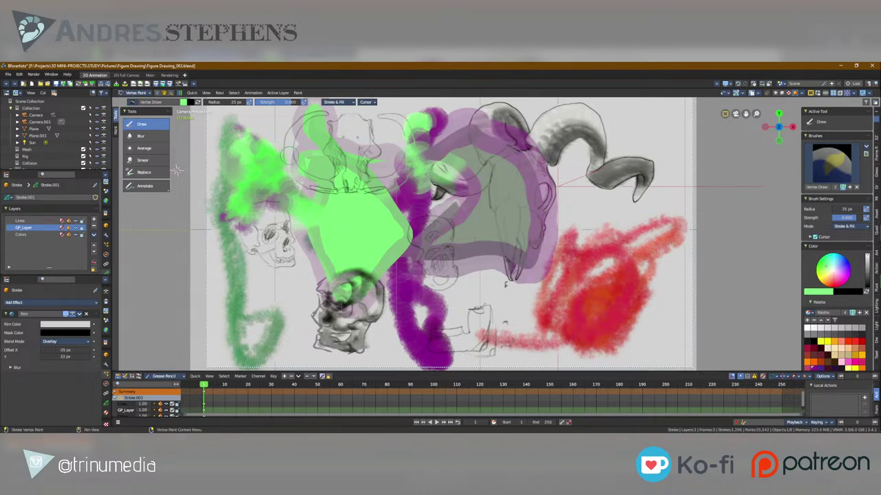
{"action": "scroll", "coordinate": [71, 152], "scroll_direction": "down", "scroll_amount": 3}
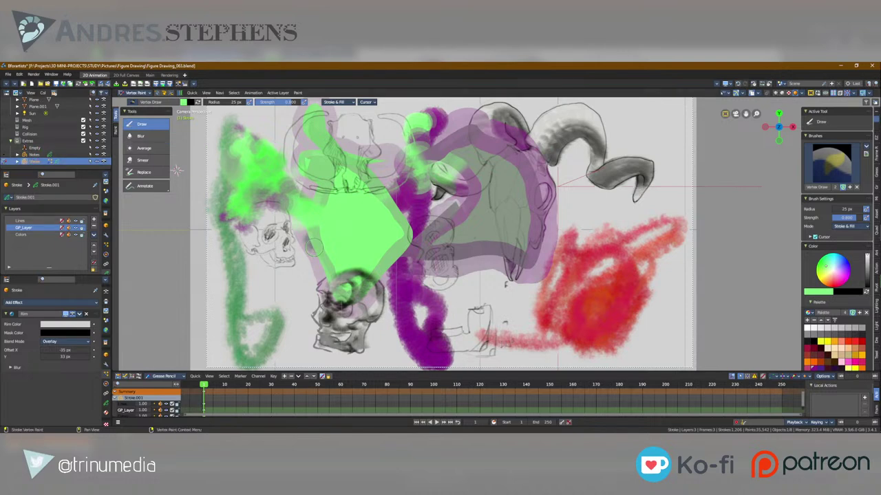
{"action": "key", "text": "Tab"}
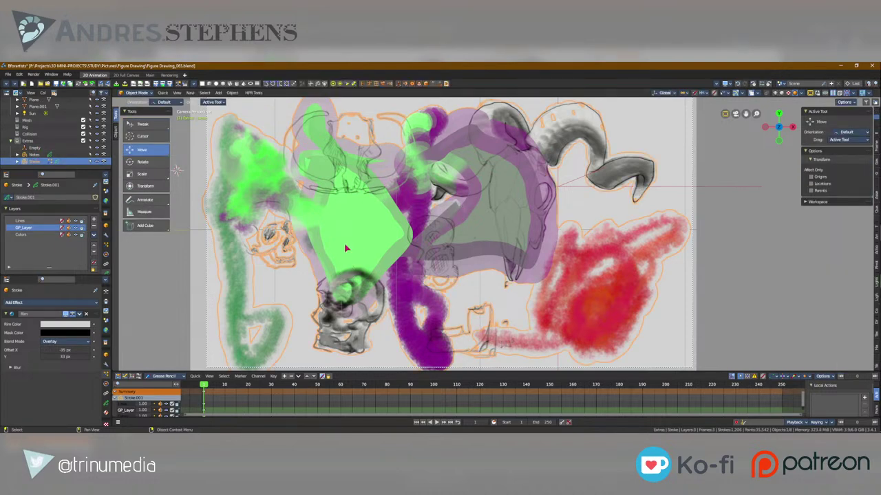